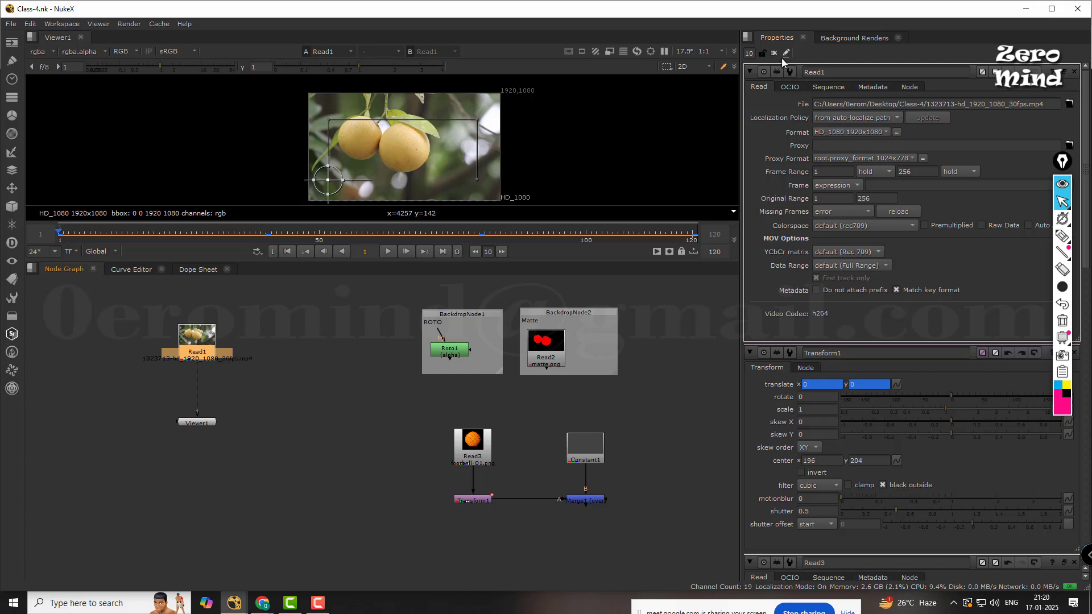
# - Close all open node properties
pyautogui.click(774, 52)
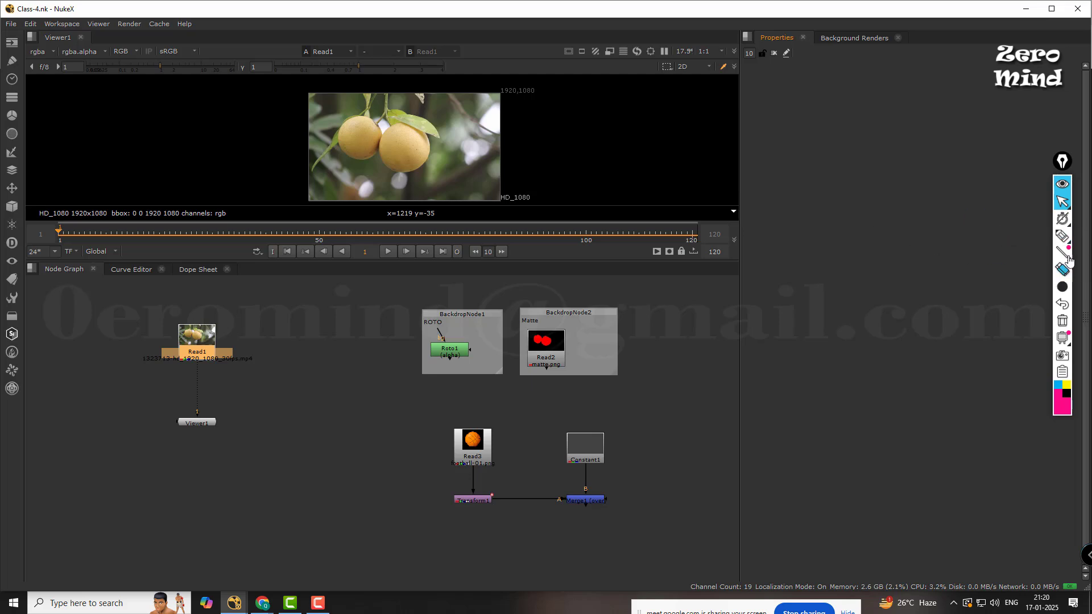
# - Circle the ROTO backdrop with the annotation pen and handwrite an underlined "Roto" note beside it
pyautogui.click(1062, 235)
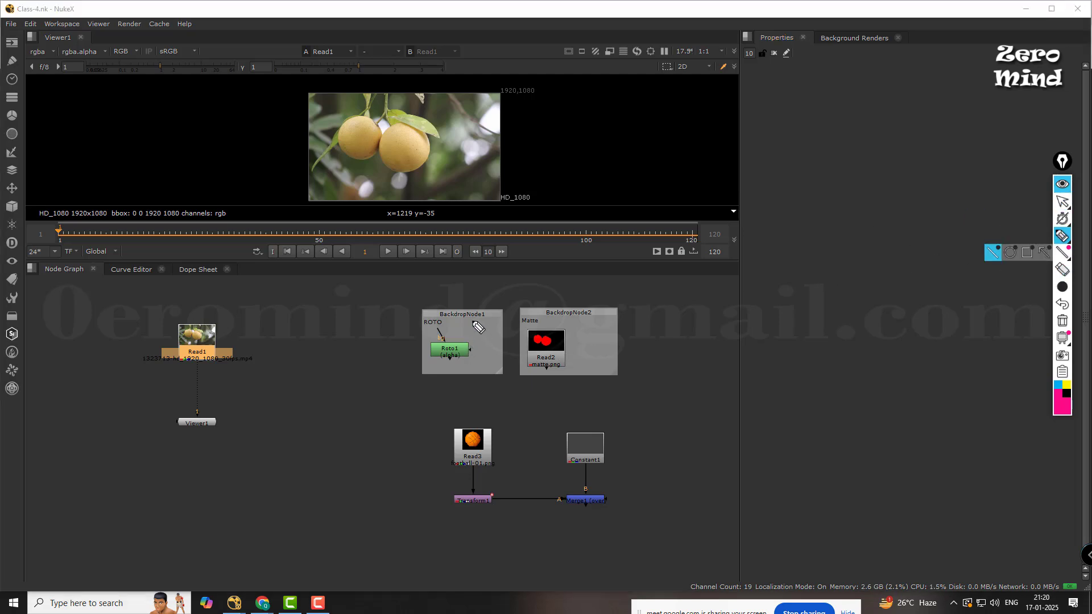
pyautogui.moveTo(490, 297)
pyautogui.mouseDown()
pyautogui.moveTo(415, 310)
pyautogui.moveTo(494, 365)
pyautogui.moveTo(480, 297)
pyautogui.mouseUp()
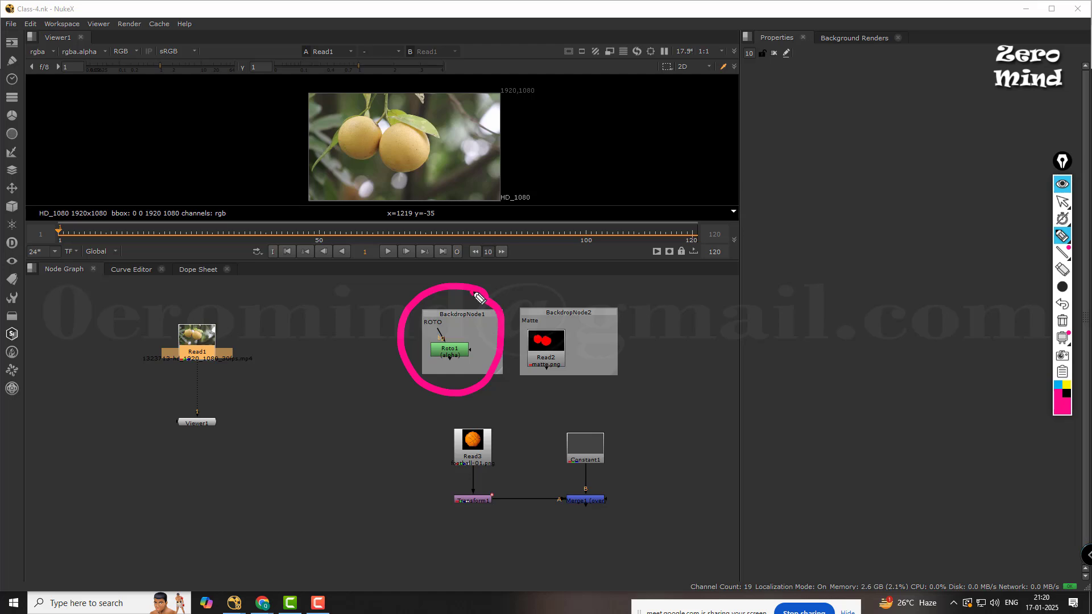
pyautogui.moveTo(293, 321)
pyautogui.mouseDown()
pyautogui.moveTo(329, 330)
pyautogui.moveTo(371, 309)
pyautogui.moveTo(370, 326)
pyautogui.mouseUp()
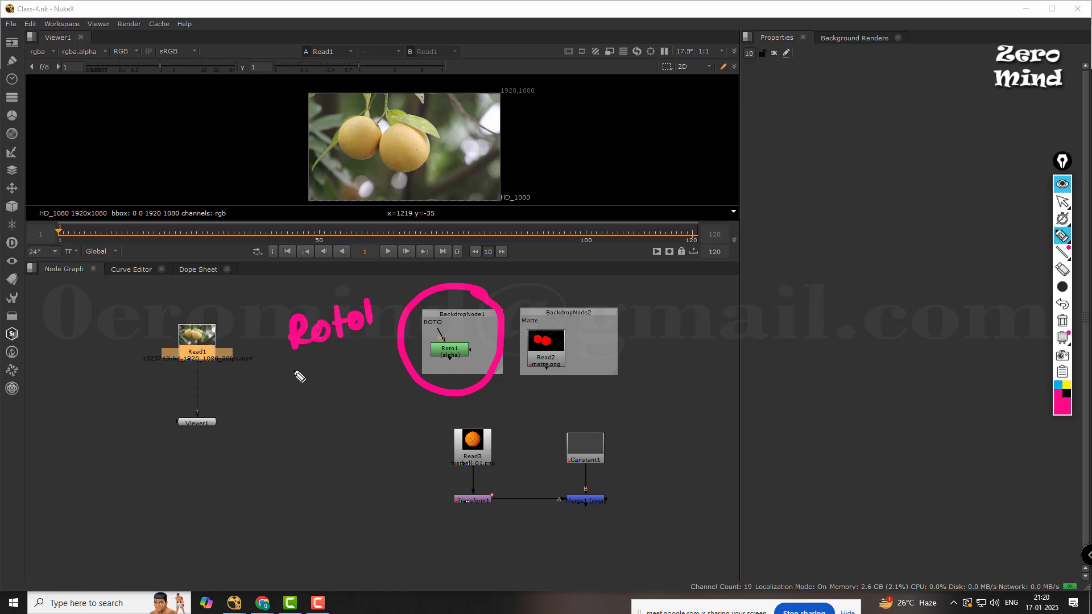
pyautogui.moveTo(292, 370); pyautogui.dragTo(360, 349)
# - Circle the Read2 matte node and draw branching lines from it with handwritten notes, starting with "Red" and "After"
pyautogui.moveTo(586, 312)
pyautogui.mouseDown()
pyautogui.moveTo(510, 347)
pyautogui.moveTo(594, 321)
pyautogui.moveTo(663, 326)
pyautogui.moveTo(682, 312)
pyautogui.moveTo(739, 307)
pyautogui.mouseUp()
pyautogui.moveTo(571, 369)
pyautogui.mouseDown()
pyautogui.moveTo(744, 357)
pyautogui.moveTo(760, 343)
pyautogui.mouseUp()
pyautogui.moveTo(577, 372)
pyautogui.mouseDown()
pyautogui.moveTo(654, 407)
pyautogui.moveTo(677, 407)
pyautogui.moveTo(689, 392)
pyautogui.mouseUp()
pyautogui.moveTo(704, 383); pyautogui.dragTo(701, 405)
pyautogui.moveTo(576, 392)
pyautogui.mouseDown()
pyautogui.moveTo(659, 426)
pyautogui.moveTo(756, 430)
pyautogui.mouseUp()
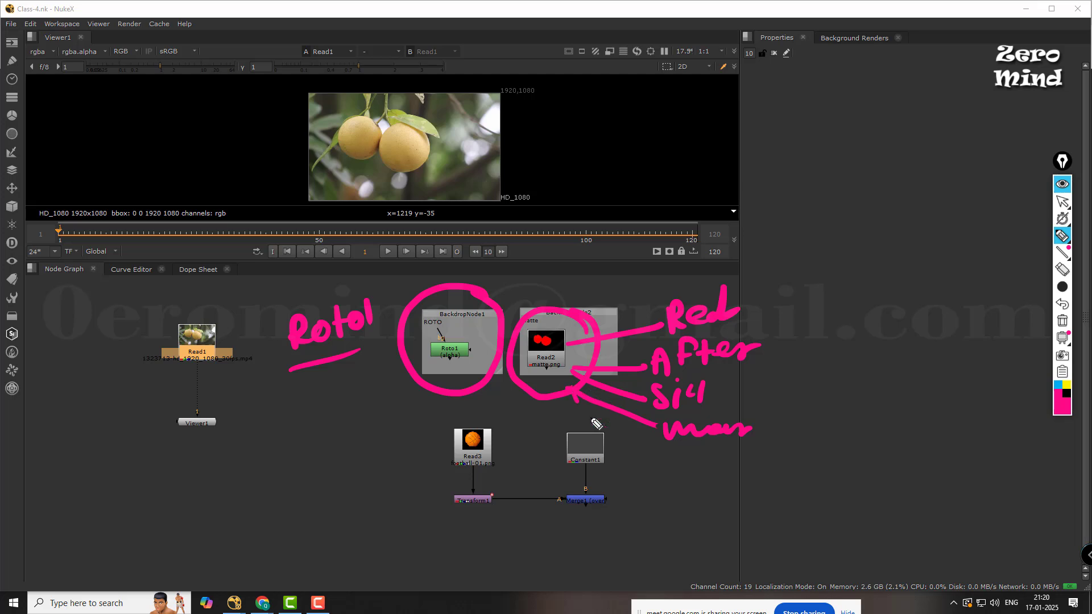
pyautogui.moveTo(575, 392); pyautogui.dragTo(725, 471)
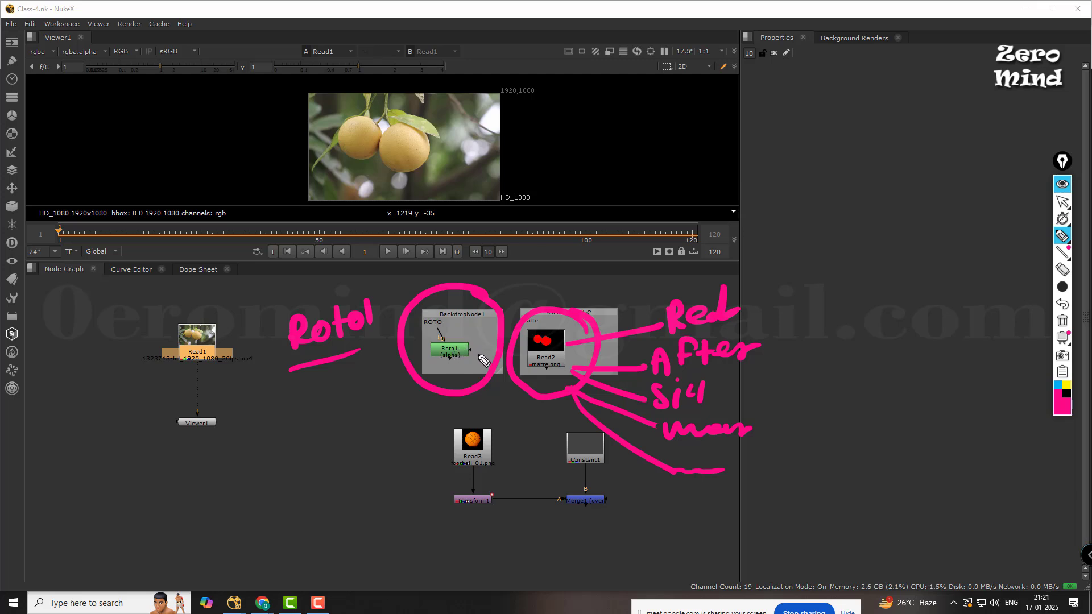
# - Erase all pen annotations over the node graph and return to the normal cursor
pyautogui.click(1064, 273)
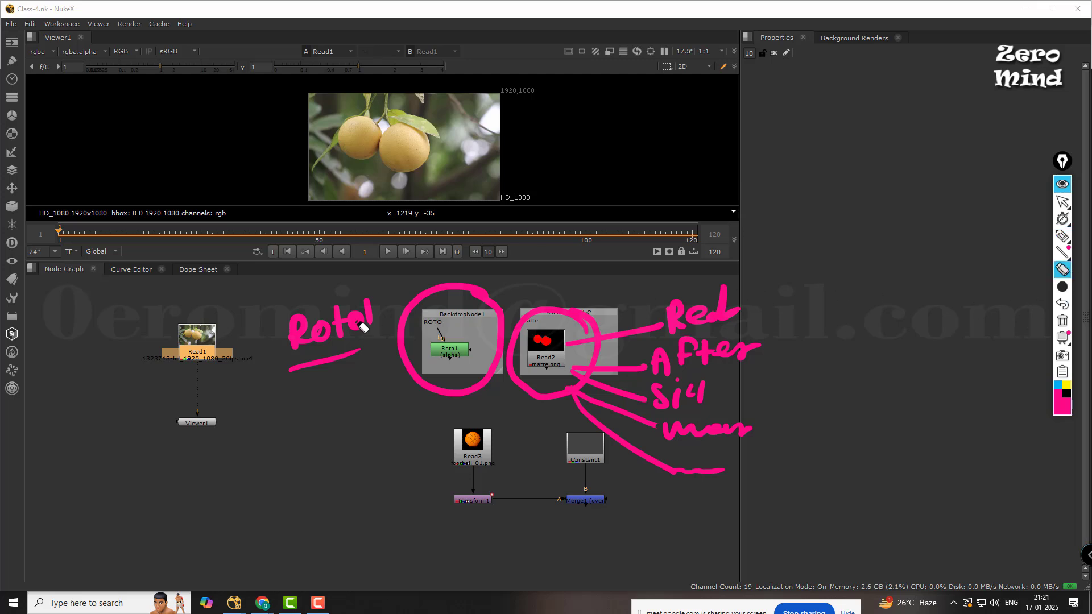
pyautogui.moveTo(364, 327); pyautogui.dragTo(334, 327)
pyautogui.moveTo(341, 371)
pyautogui.mouseDown()
pyautogui.moveTo(329, 341)
pyautogui.moveTo(662, 358)
pyautogui.moveTo(659, 398)
pyautogui.moveTo(712, 426)
pyautogui.moveTo(653, 385)
pyautogui.moveTo(701, 390)
pyautogui.moveTo(682, 356)
pyautogui.moveTo(621, 374)
pyautogui.moveTo(638, 330)
pyautogui.mouseUp()
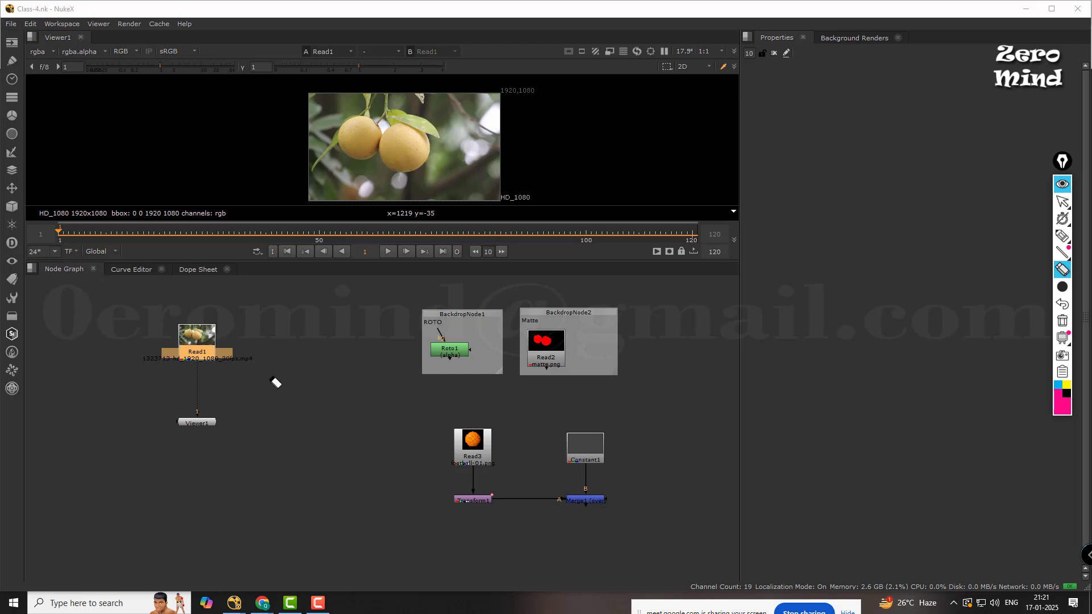
pyautogui.scroll(-4, 262, 391)
pyautogui.click(1062, 201)
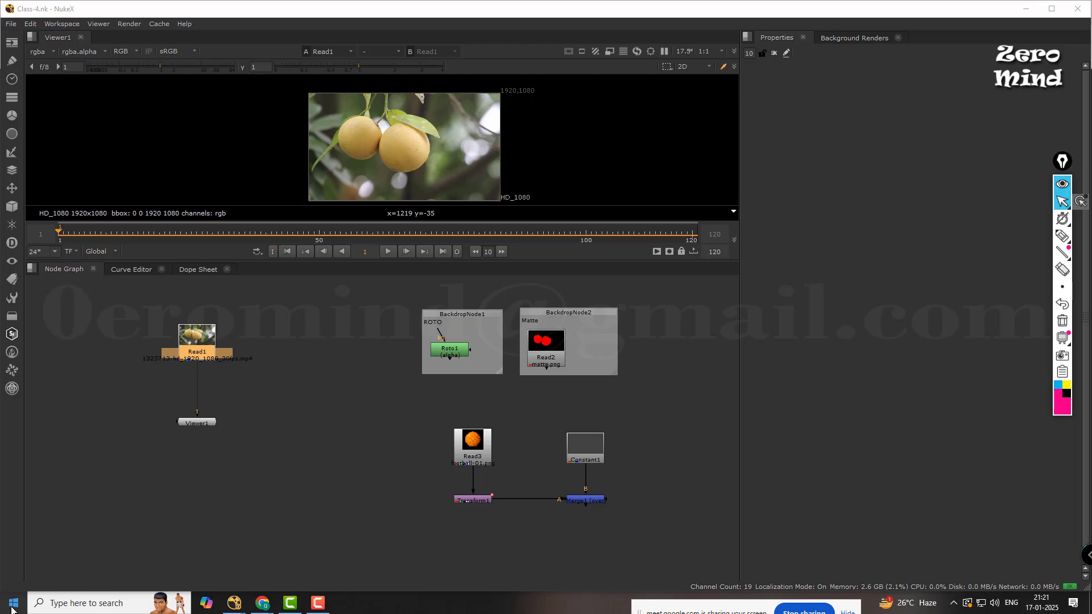
# - Play the Read1 fruit clip in the viewer
pyautogui.scroll(5, 241, 377)
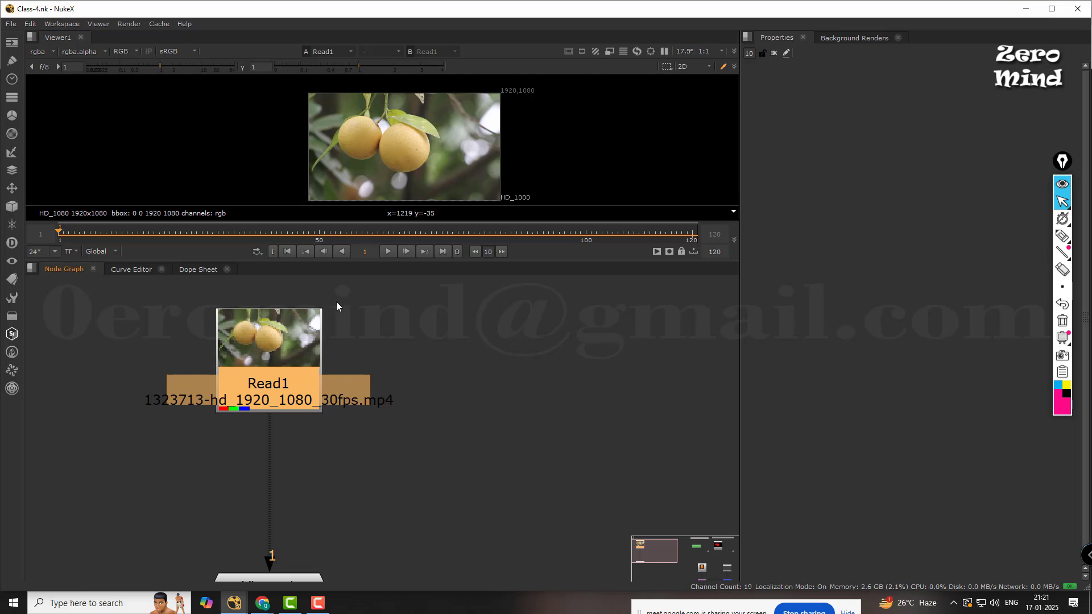
pyautogui.click(387, 252)
# - Move the ROTO backdrop close to Read1, place the Matte backdrop beside it, and raise Read1 slightly
pyautogui.scroll(-3, 502, 401)
pyautogui.moveTo(522, 381); pyautogui.dragTo(301, 396, button='middle')
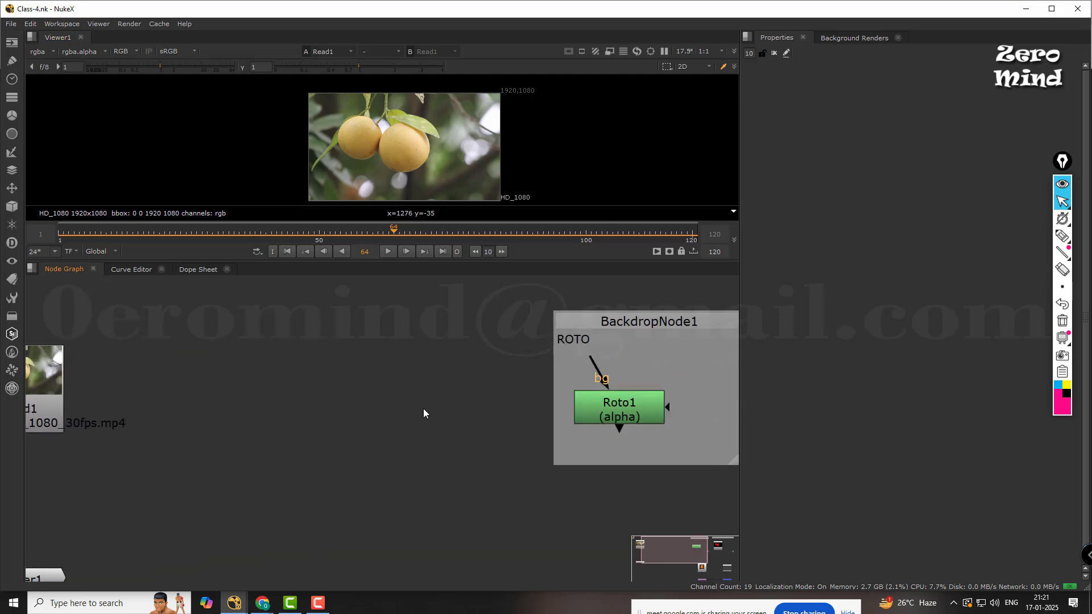
pyautogui.scroll(-2, 525, 382)
pyautogui.moveTo(595, 337); pyautogui.dragTo(358, 329)
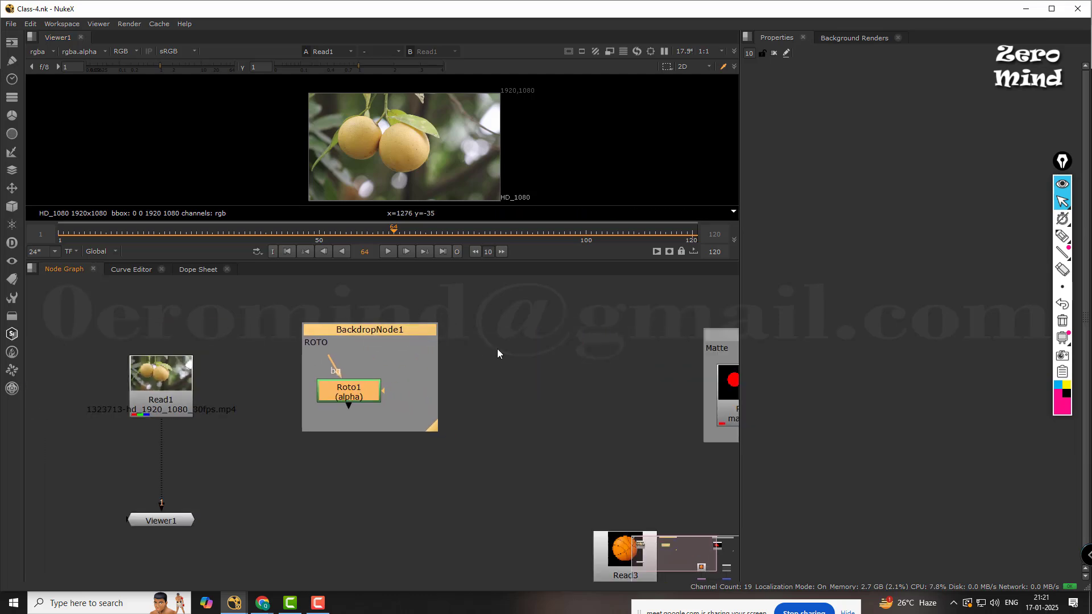
pyautogui.moveTo(652, 356); pyautogui.dragTo(333, 341, button='middle')
pyautogui.moveTo(481, 323); pyautogui.dragTo(254, 311)
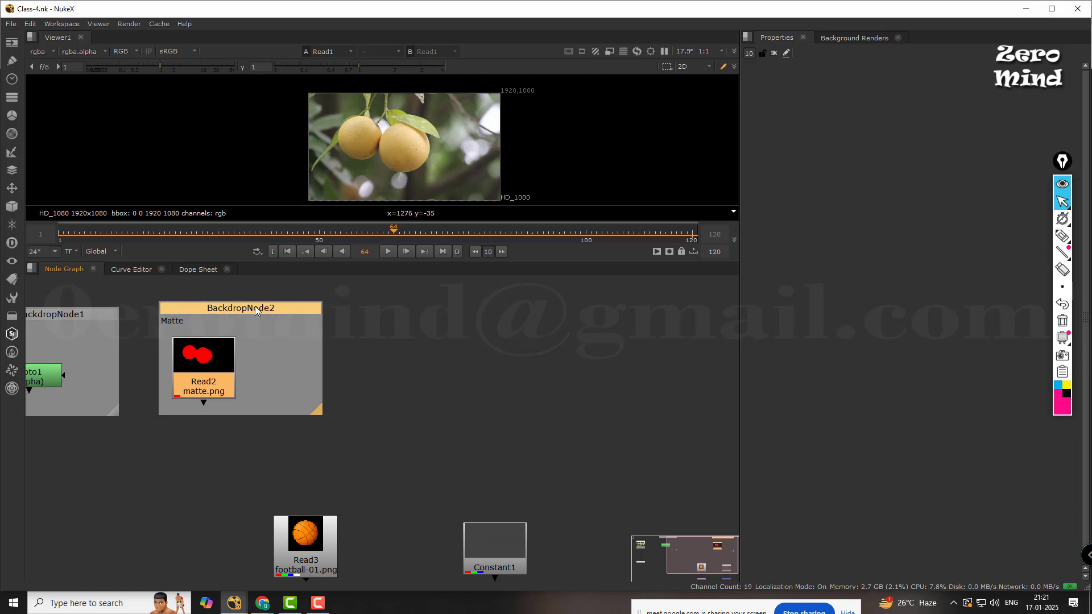
pyautogui.moveTo(199, 463); pyautogui.dragTo(377, 489, button='middle')
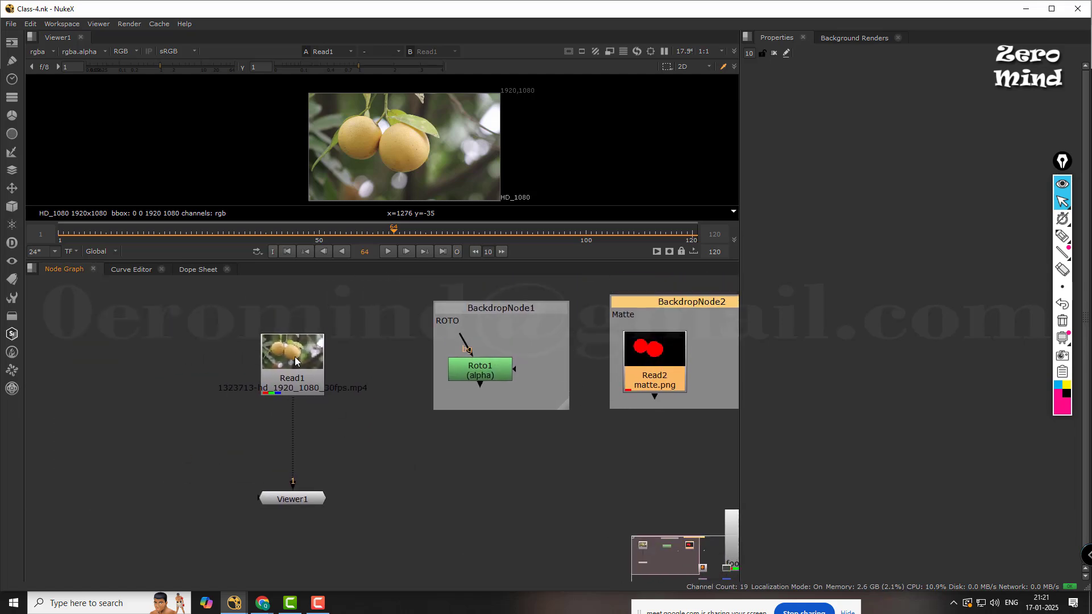
pyautogui.click(292, 337)
pyautogui.click(421, 441)
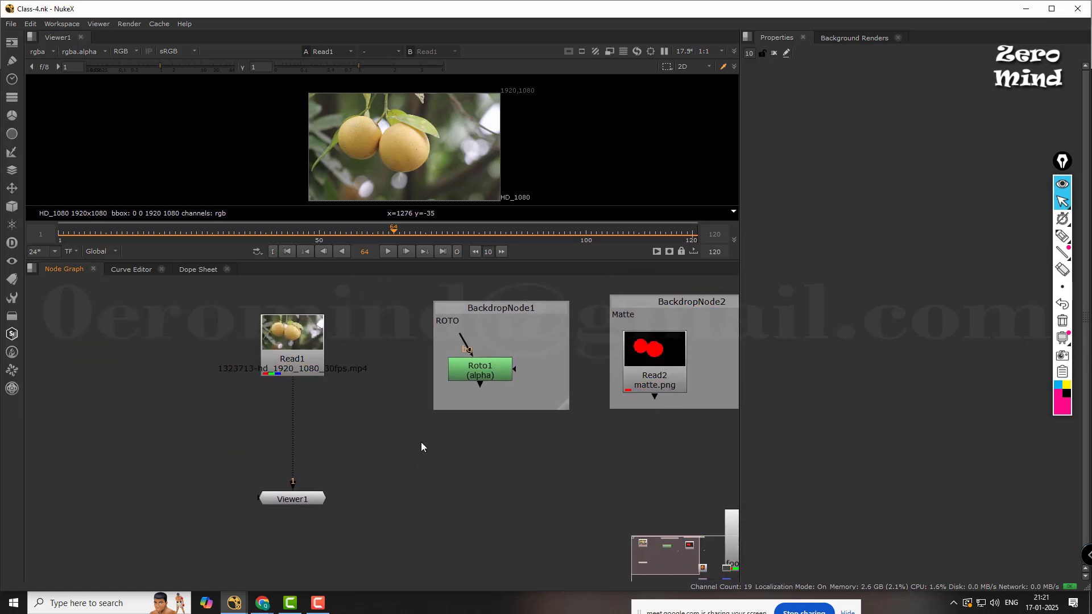
# - Look over the node graph, the Curve Editor and the Dope Sheet
pyautogui.press('f')
pyautogui.scroll(4, 291, 468)
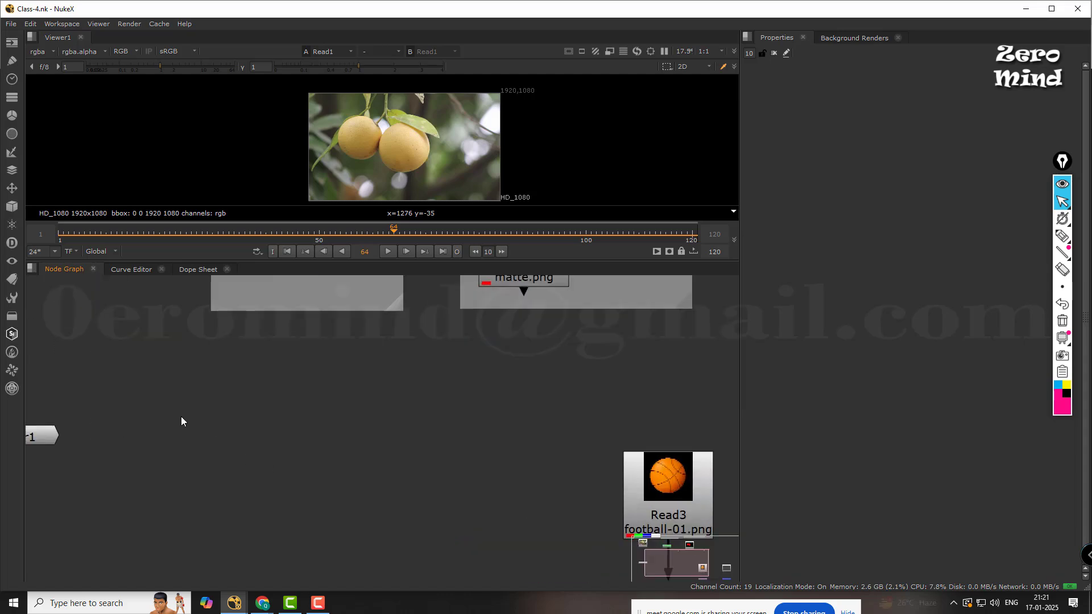
pyautogui.moveTo(180, 416); pyautogui.dragTo(424, 461, button='middle')
pyautogui.scroll(-2, 324, 438)
pyautogui.click(130, 273)
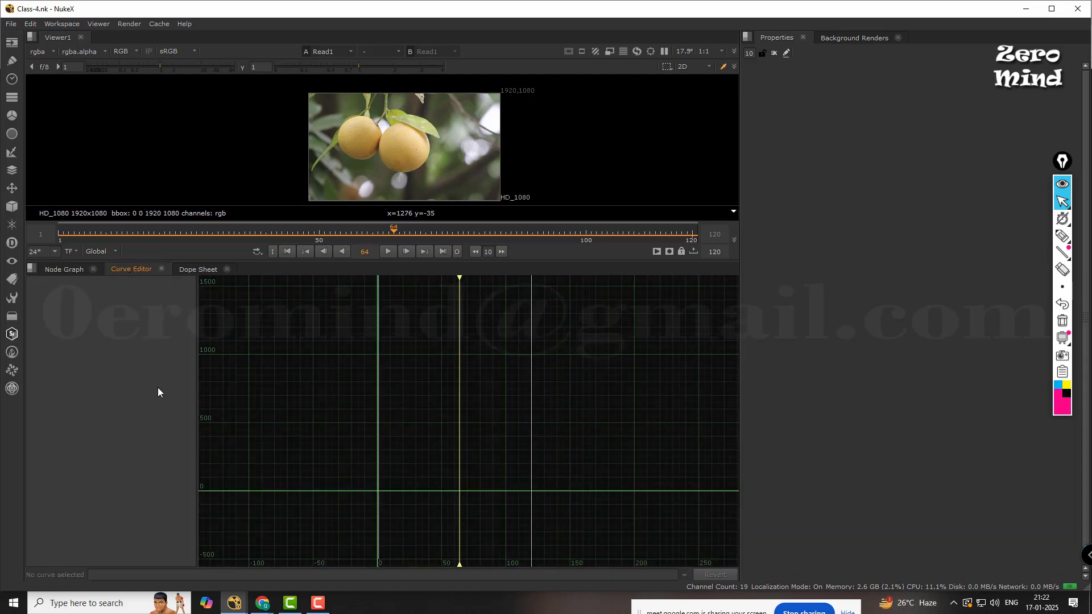
pyautogui.click(198, 269)
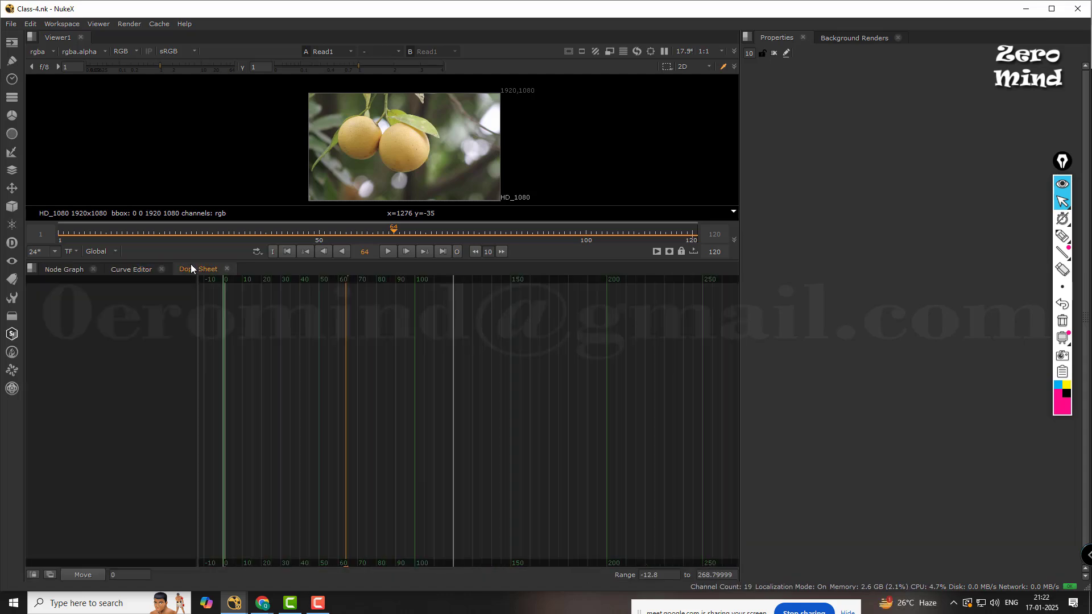
pyautogui.click(63, 269)
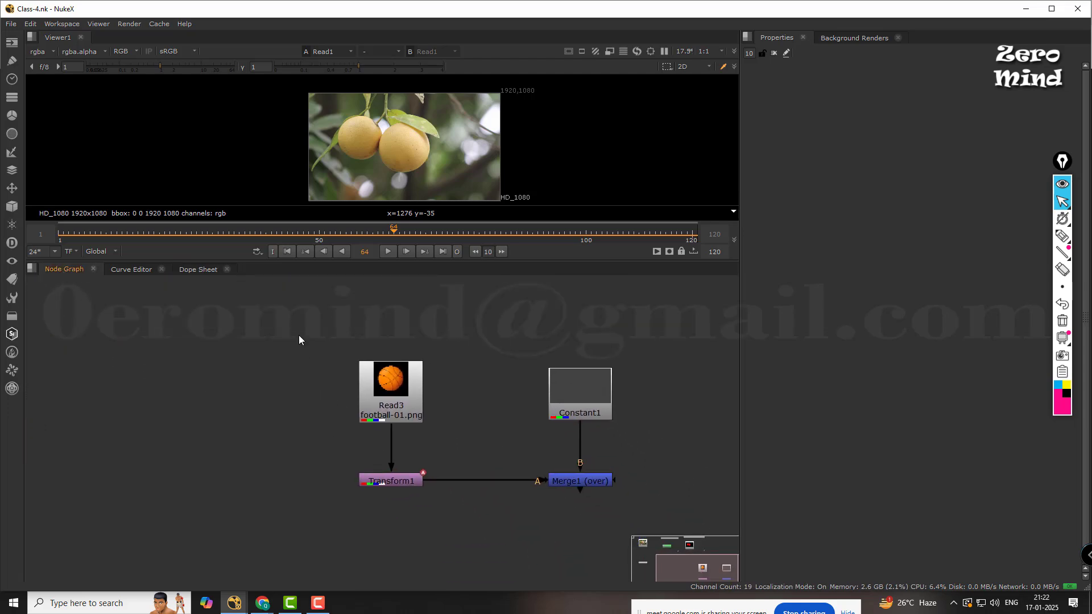
# - Examine the football, Transform, Constant and Merge nodes and the layout of the whole graph
pyautogui.moveTo(299, 335); pyautogui.dragTo(672, 510)
pyautogui.click(672, 510)
pyautogui.press('f')
pyautogui.moveTo(408, 462); pyautogui.dragTo(528, 486, button='middle')
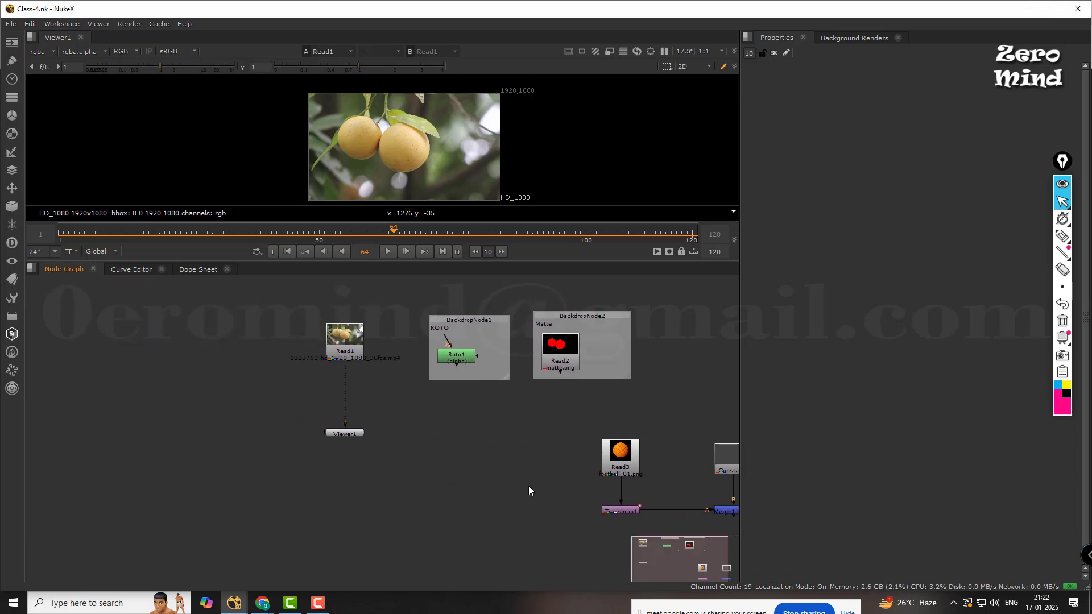
pyautogui.moveTo(421, 449); pyautogui.dragTo(445, 468, button='middle')
pyautogui.scroll(3, 477, 473)
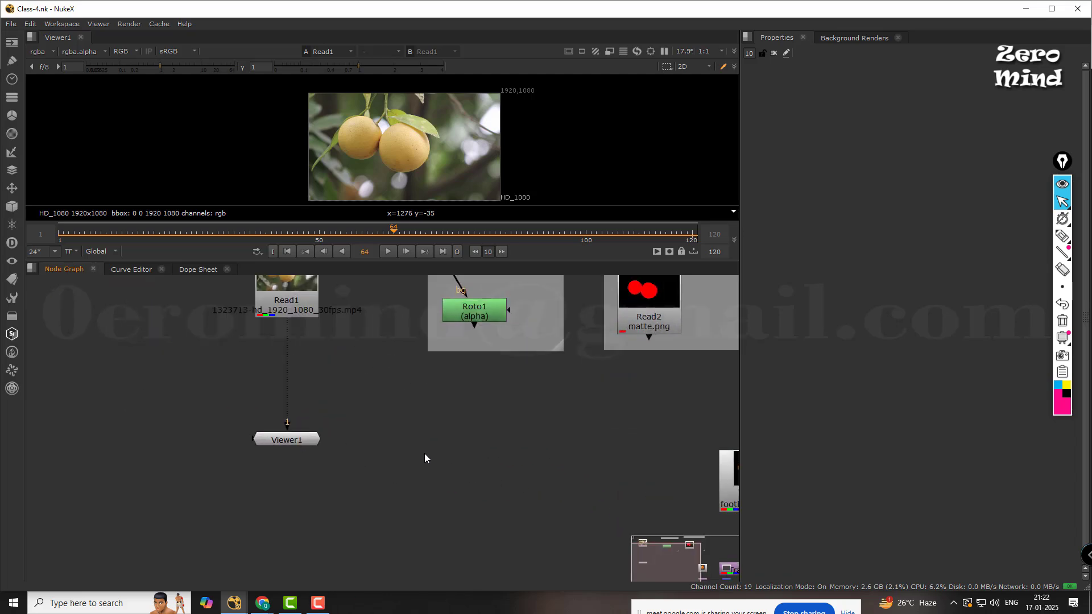
pyautogui.scroll(1, 378, 420)
pyautogui.moveTo(378, 419); pyautogui.dragTo(413, 526, button='middle')
pyautogui.press('f')
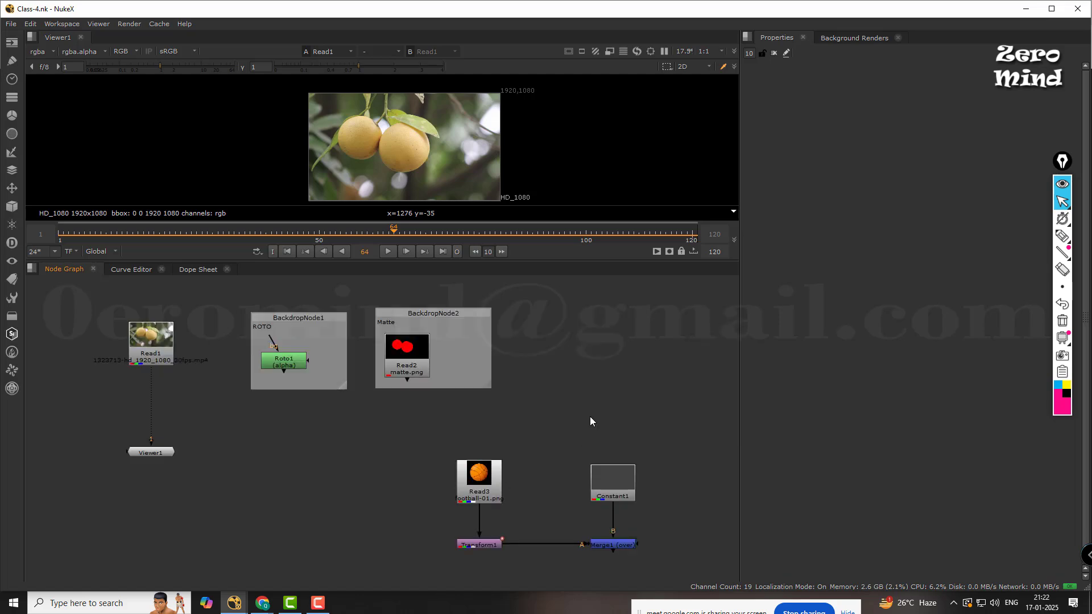
# - Move Read1 and Viewer1 together farther away from the ROTO backdrop
pyautogui.moveTo(260, 464); pyautogui.dragTo(470, 490, button='middle')
pyautogui.scroll(4, 341, 418)
pyautogui.moveTo(503, 390); pyautogui.dragTo(492, 411, button='middle')
pyautogui.scroll(-1, 405, 380)
pyautogui.click(401, 349)
pyautogui.moveTo(283, 292); pyautogui.dragTo(496, 569)
pyautogui.moveTo(413, 537); pyautogui.dragTo(268, 537)
pyautogui.click(361, 496)
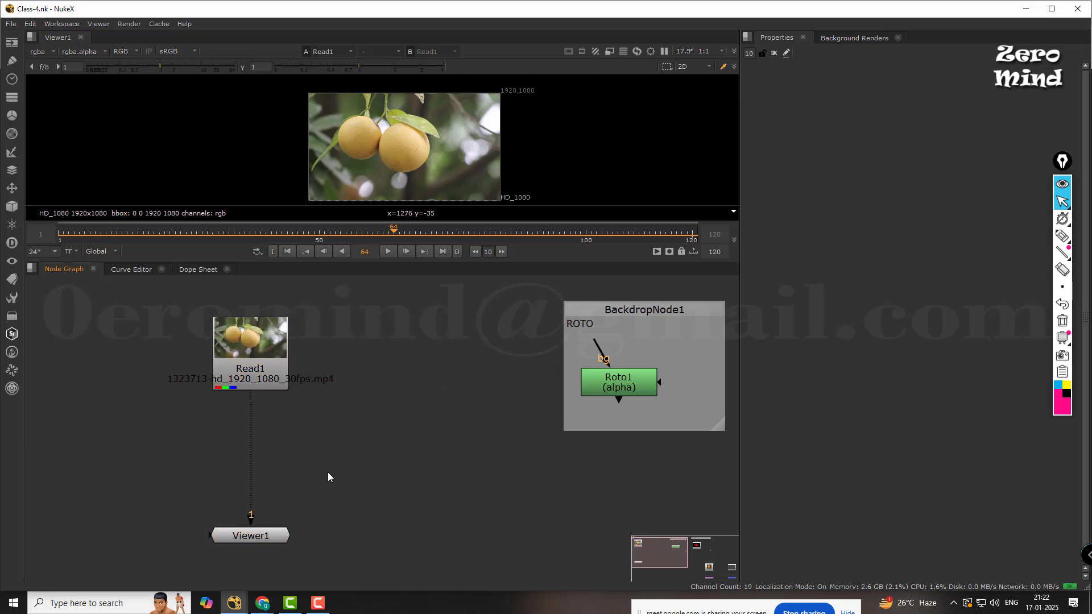
pyautogui.click(361, 452)
# - Look at the viewer's channel display options, including Matte overlay
pyautogui.click(135, 51)
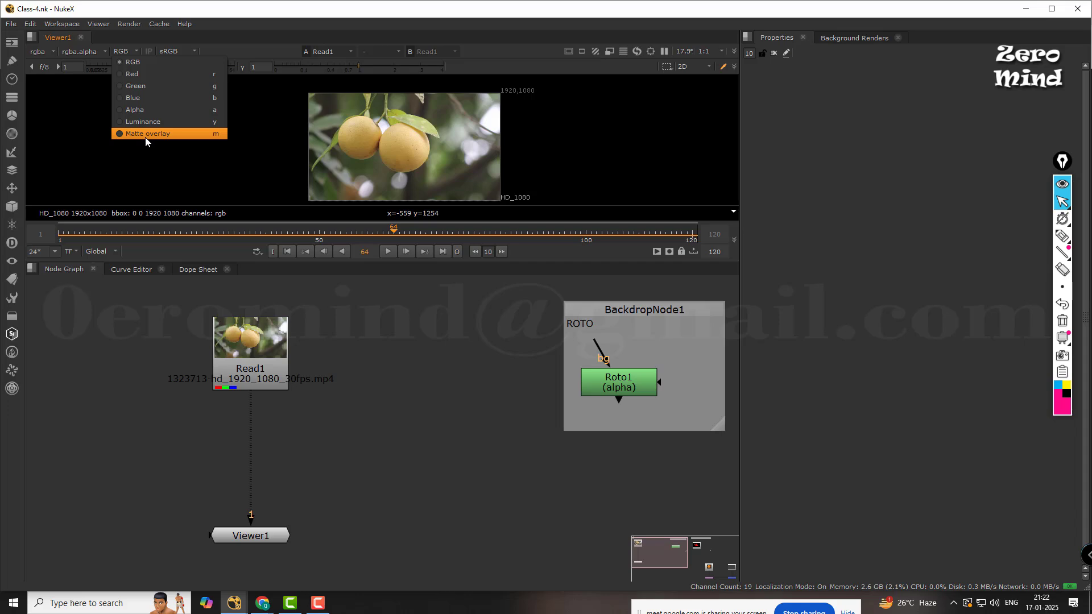
pyautogui.click(389, 376)
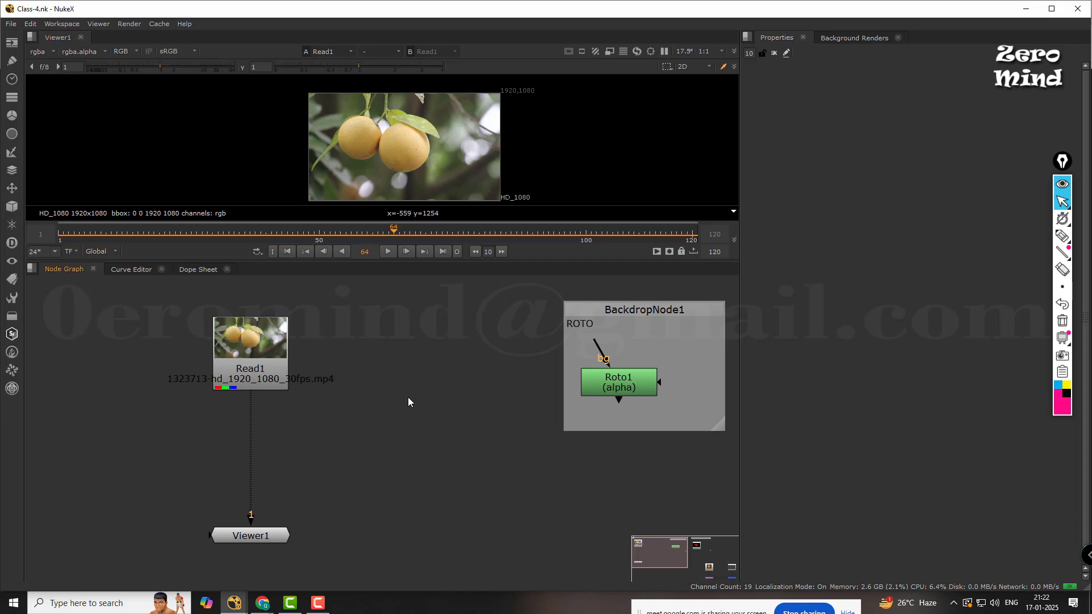
# - Return the playhead to the first frame and leave no node selected
pyautogui.click(628, 389)
pyautogui.click(287, 252)
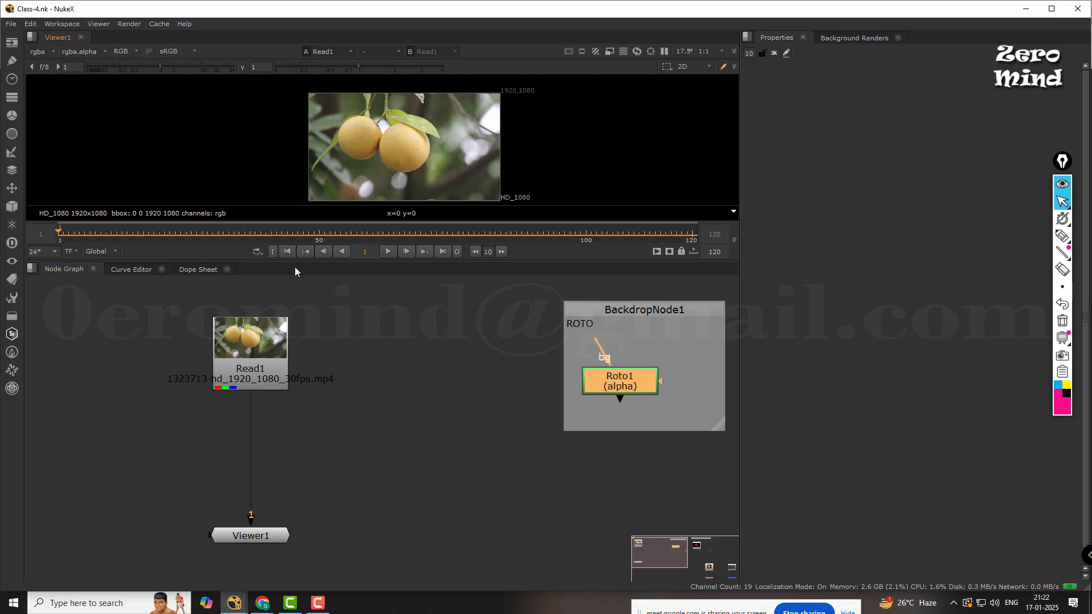
pyautogui.click(401, 396)
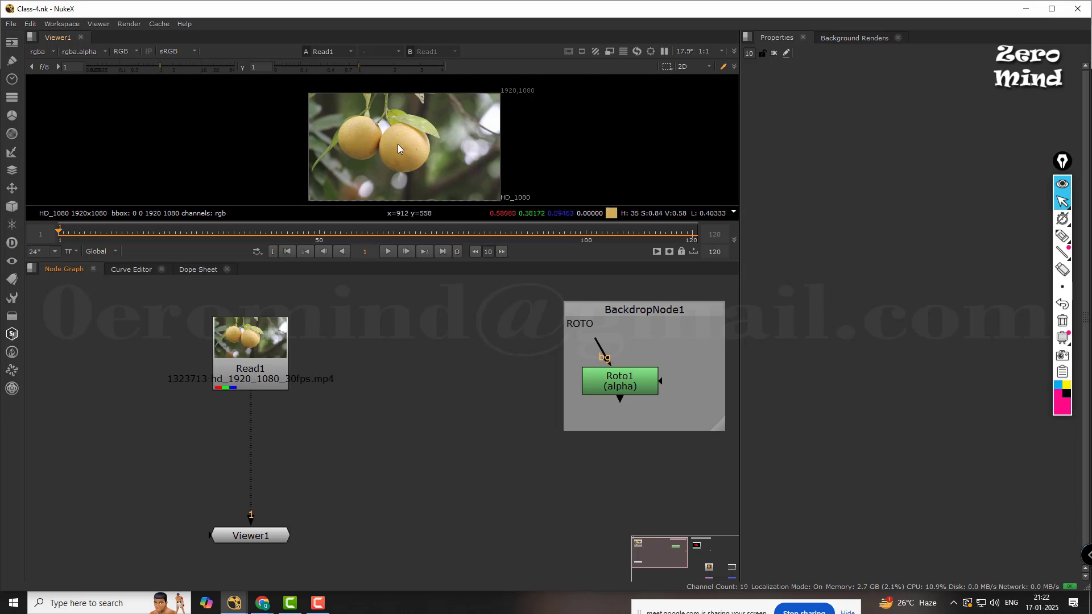
# - Enlarge the viewer pane and frame the two fruits larger in it
pyautogui.scroll(3, 401, 138)
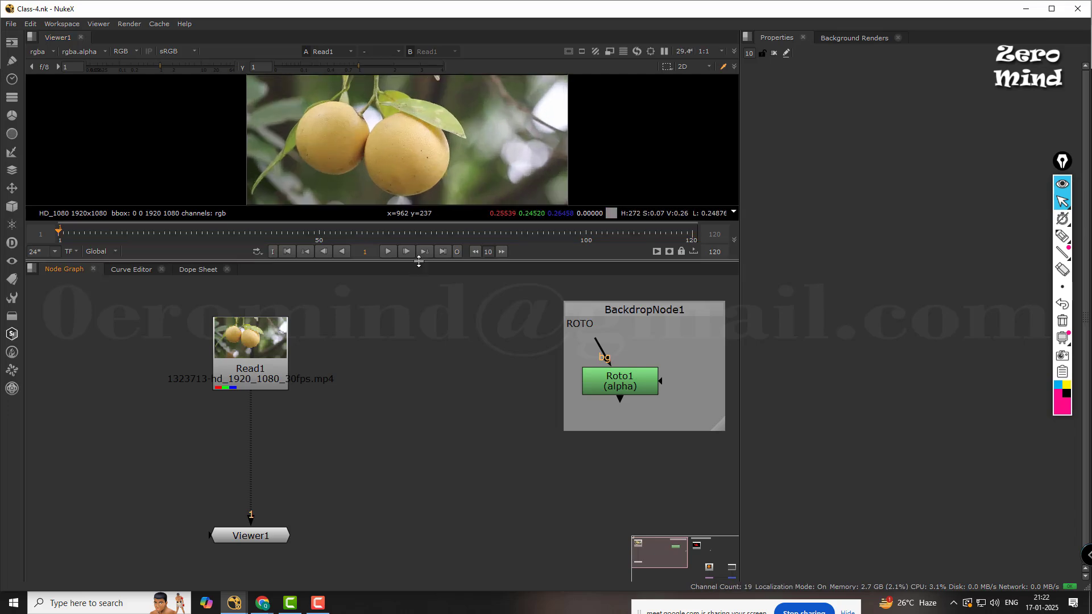
pyautogui.moveTo(418, 261); pyautogui.dragTo(419, 345)
pyautogui.moveTo(457, 217); pyautogui.dragTo(438, 186, button='middle')
pyautogui.moveTo(428, 478); pyautogui.dragTo(430, 454, button='middle')
# - Add a Merge node and connect its A input to Read1 and its B input to Roto1
pyautogui.press('m')
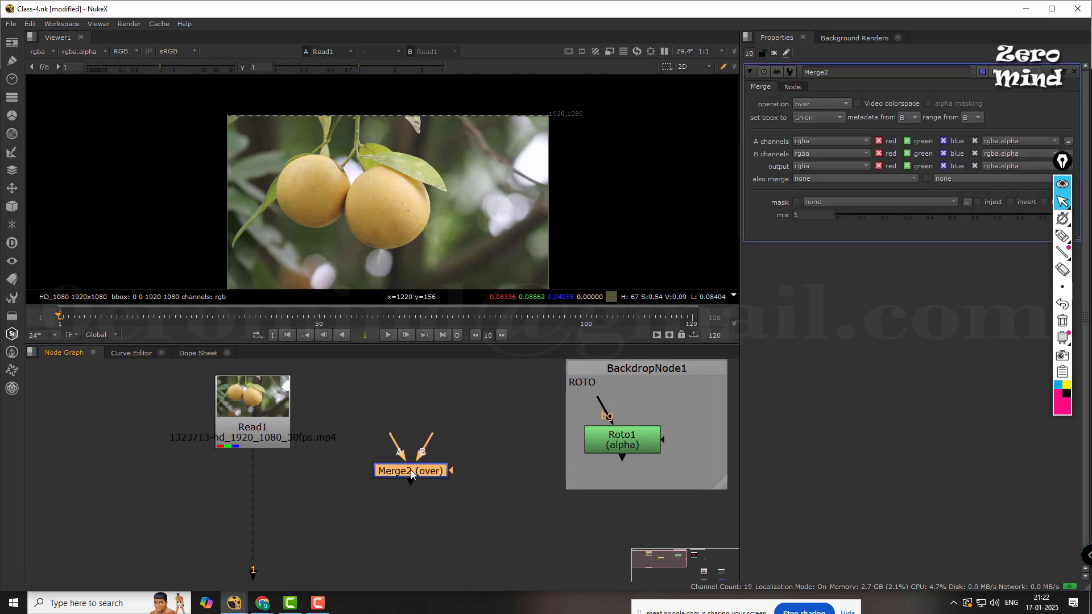
pyautogui.moveTo(410, 470); pyautogui.dragTo(246, 424)
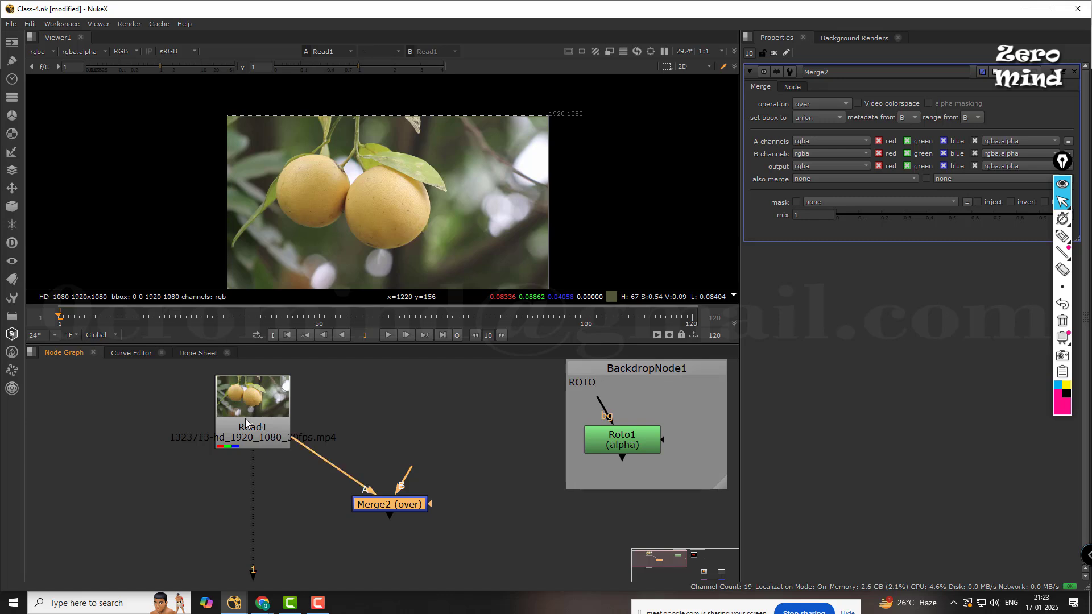
pyautogui.moveTo(411, 468); pyautogui.dragTo(606, 442)
pyautogui.moveTo(457, 518); pyautogui.dragTo(476, 466, button='middle')
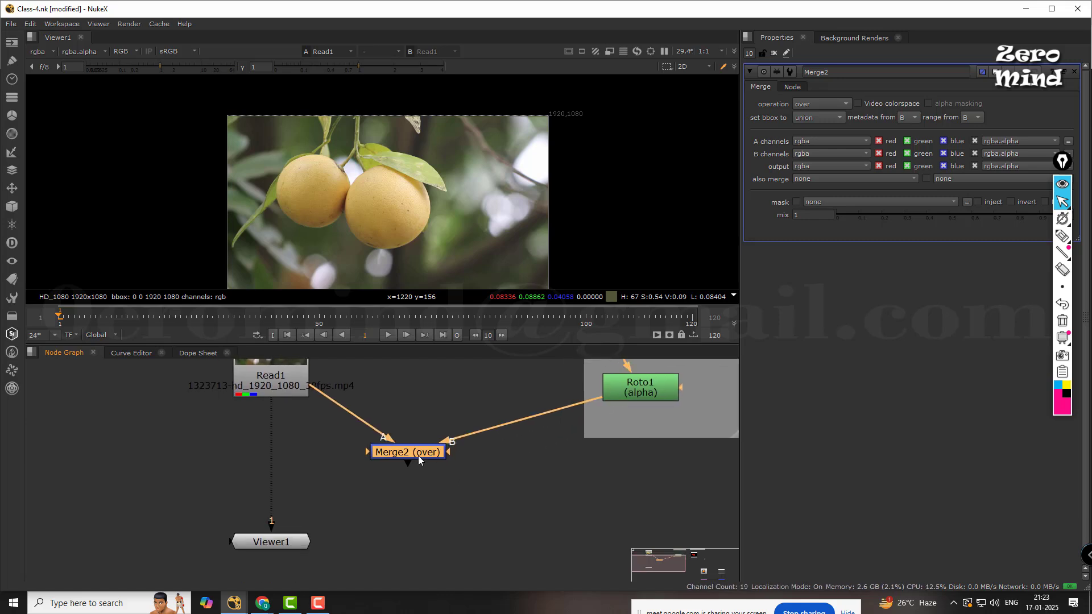
# - Show the Merge2 output in the viewer with Matte overlay on and inspect the edges of both fruits
pyautogui.press('1')
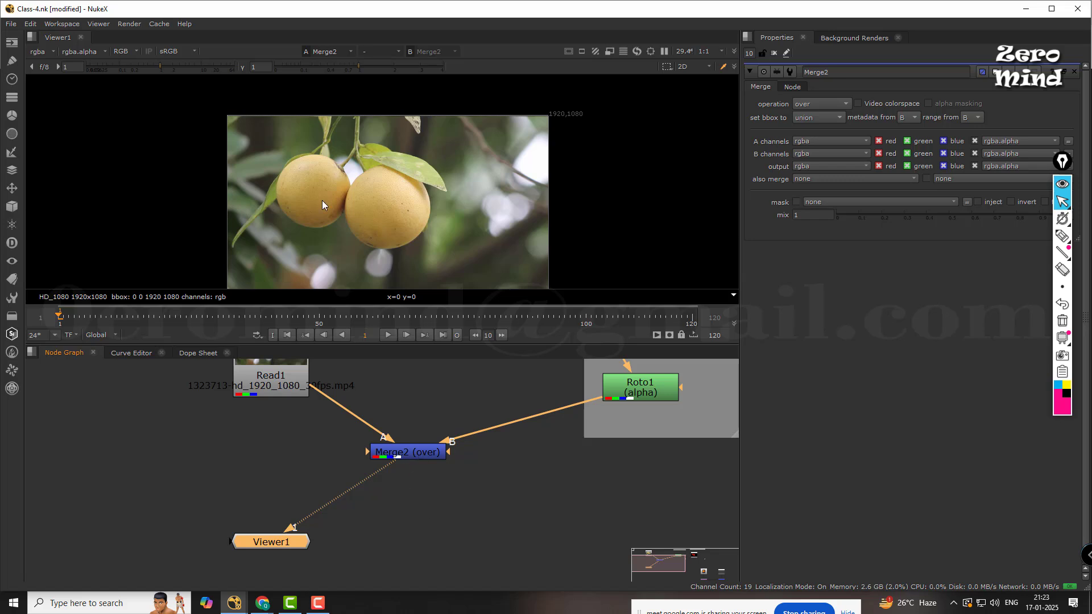
pyautogui.press('m')
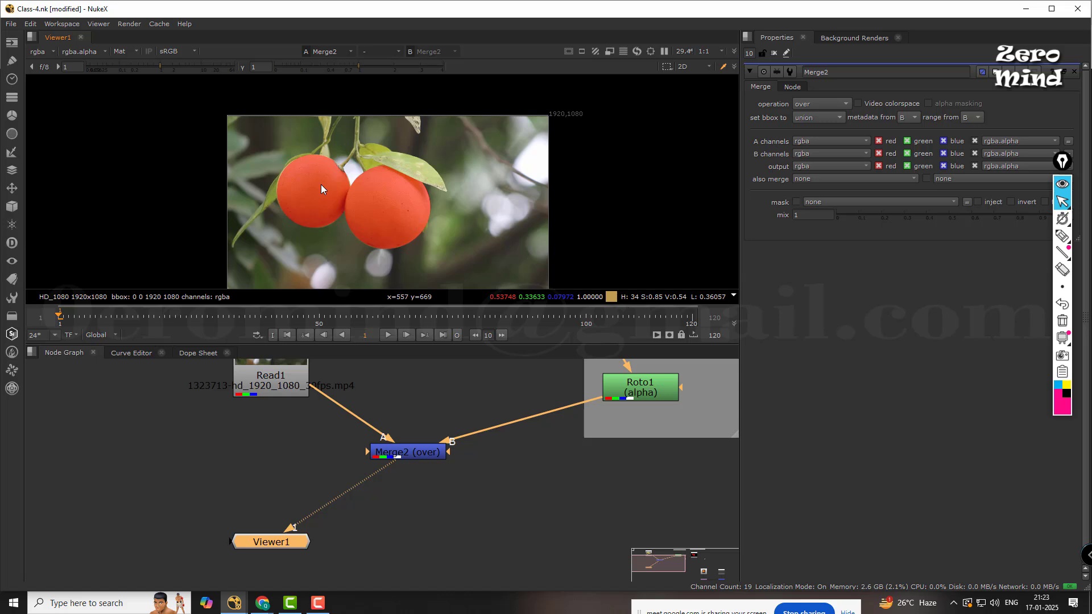
pyautogui.scroll(7, 411, 185)
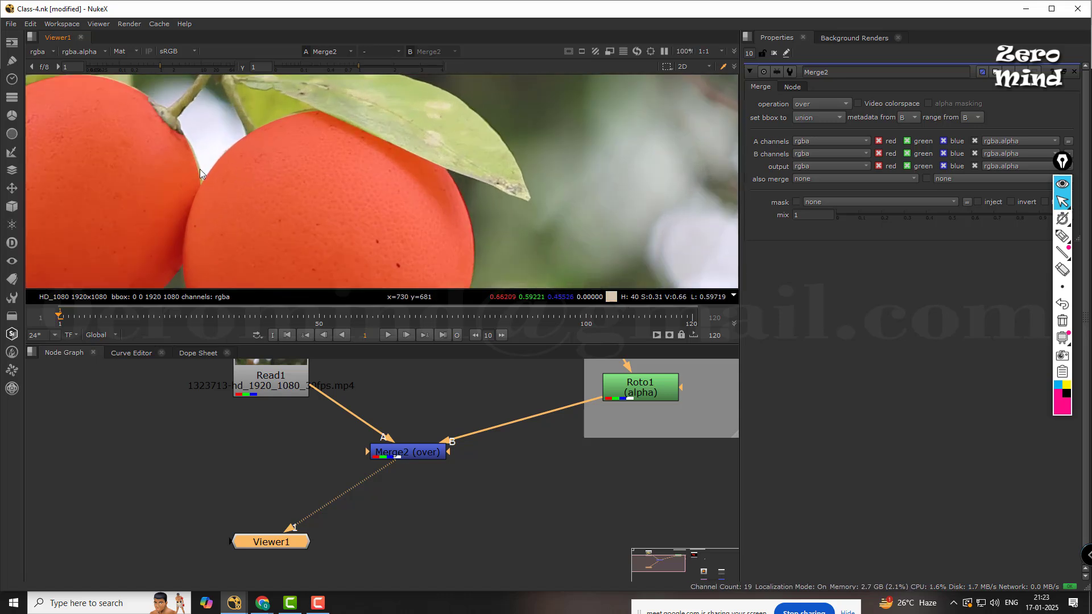
pyautogui.moveTo(220, 167); pyautogui.dragTo(459, 153, button='middle')
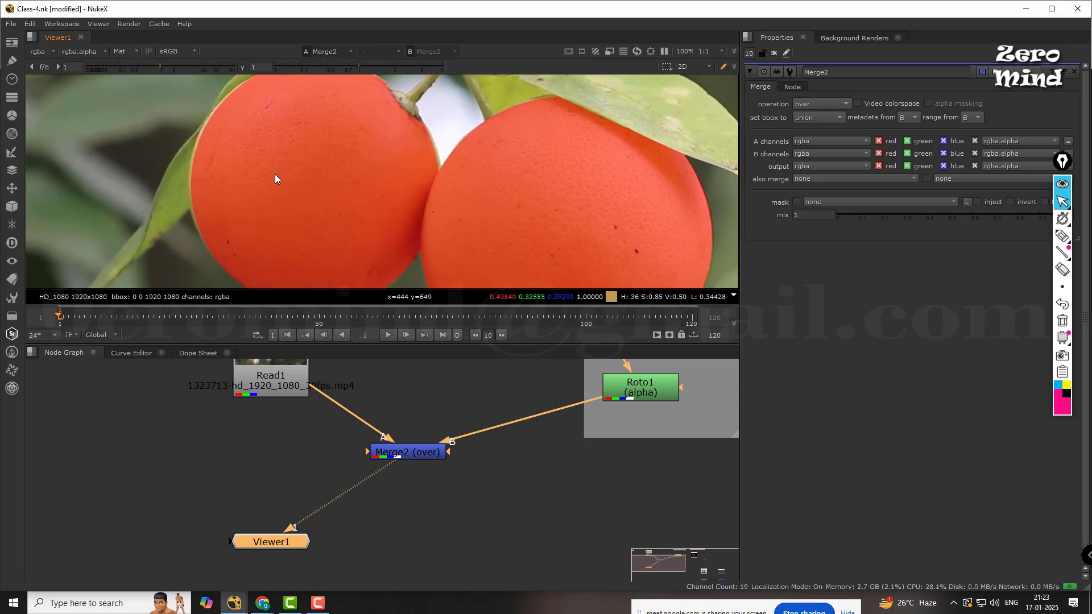
# - Examine the matte overlay's fit up close along the edges of both fruits, then across the whole frame
pyautogui.scroll(-2, 274, 180)
pyautogui.scroll(2, 307, 199)
pyautogui.scroll(1, 307, 196)
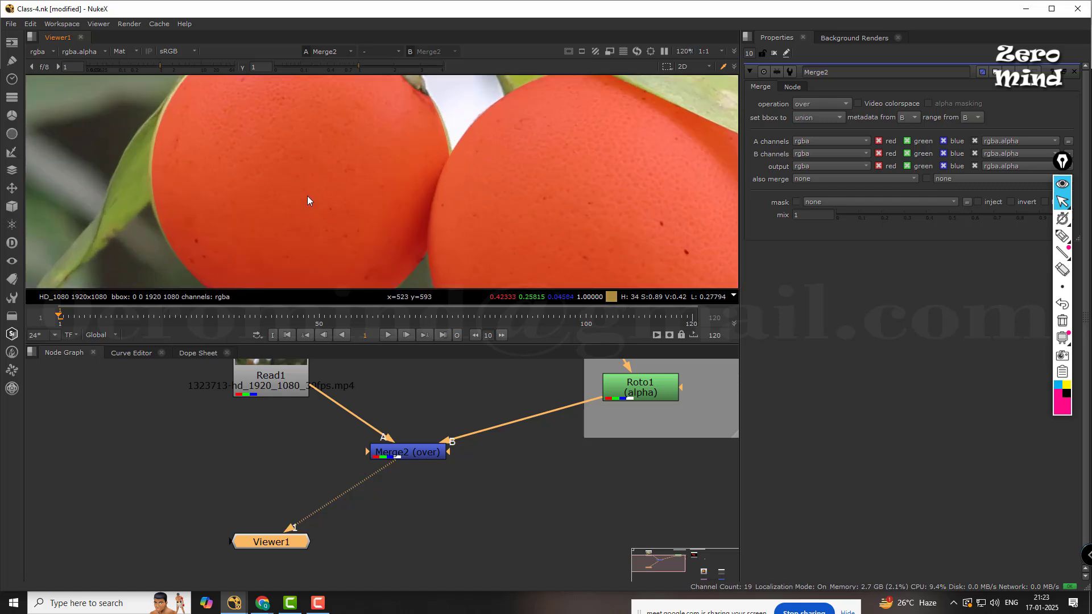
pyautogui.moveTo(336, 153); pyautogui.dragTo(378, 227, button='middle')
pyautogui.scroll(4, 220, 161)
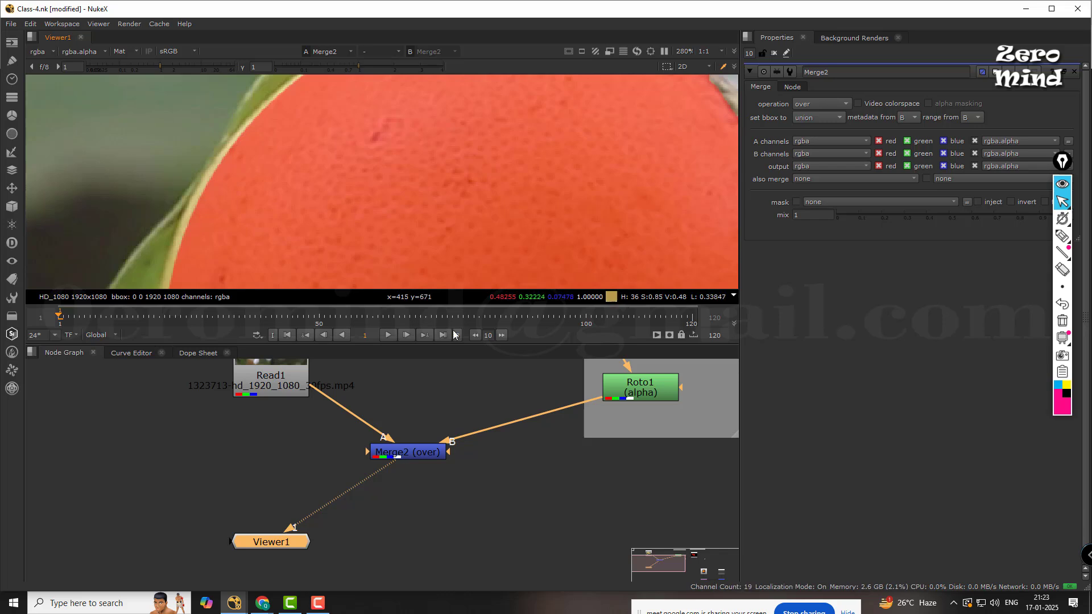
pyautogui.click(646, 390)
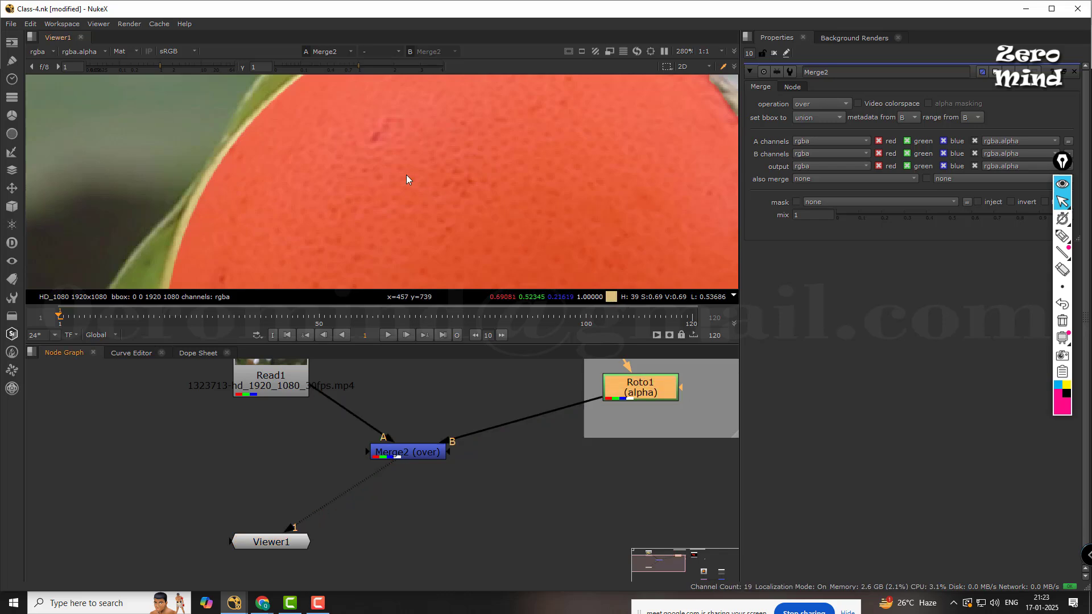
pyautogui.scroll(-5, 374, 177)
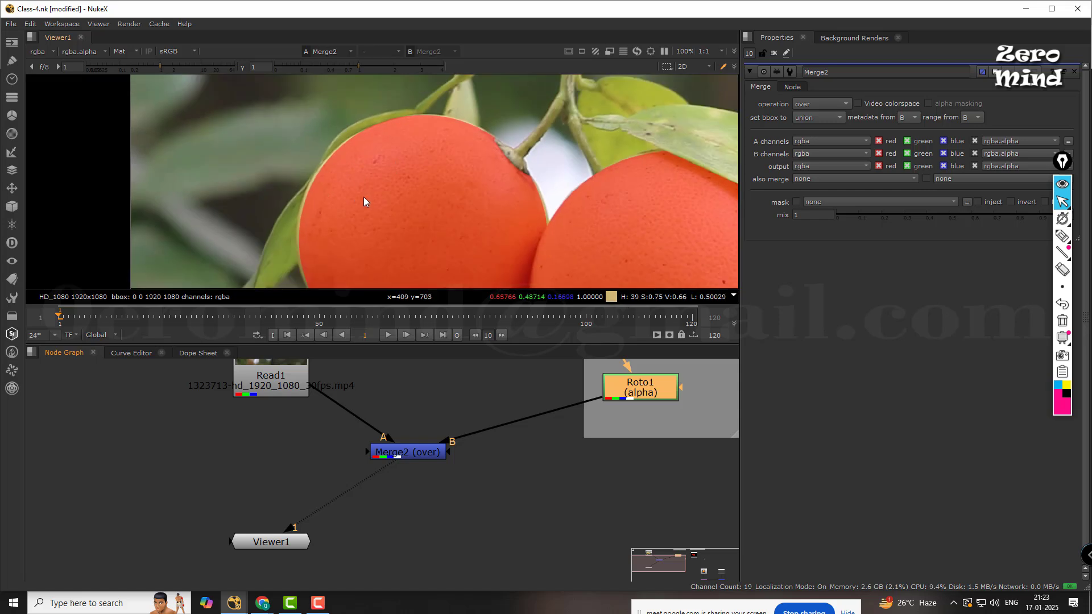
pyautogui.moveTo(294, 174); pyautogui.dragTo(301, 159, button='middle')
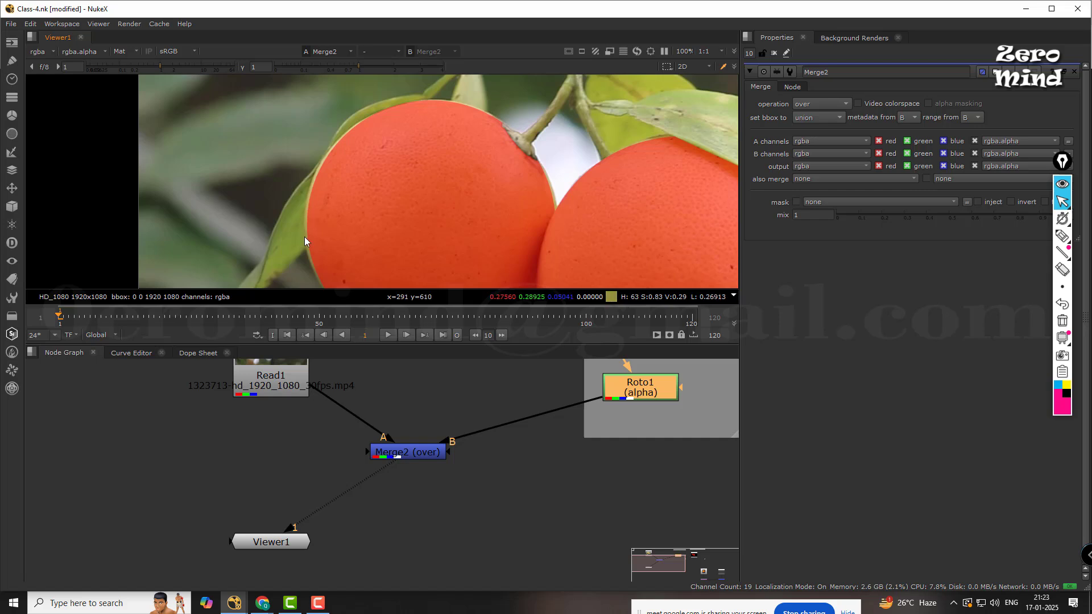
pyautogui.moveTo(414, 179); pyautogui.dragTo(265, 103, button='middle')
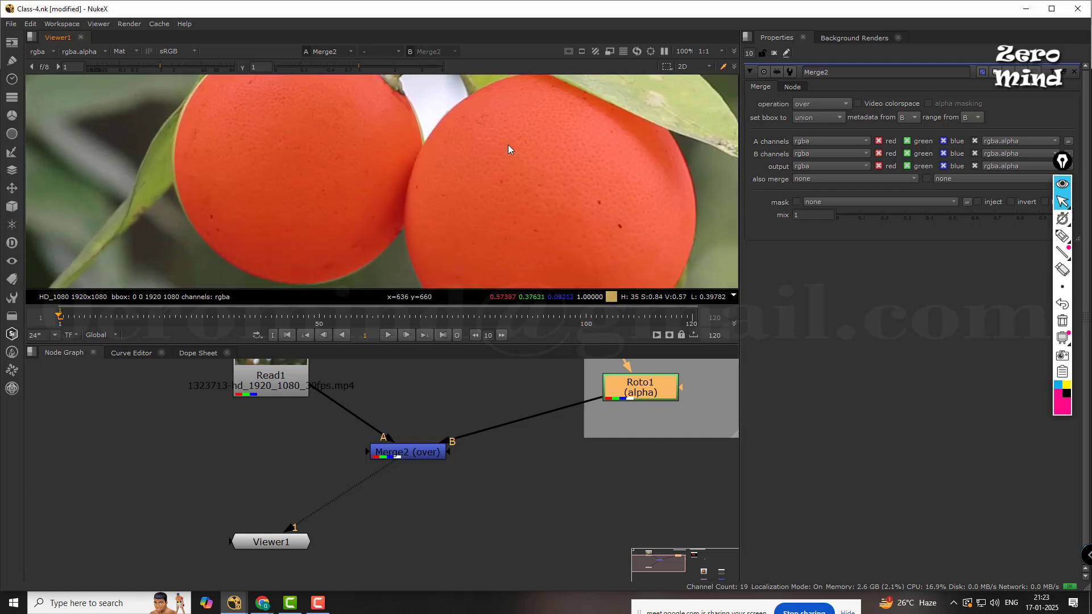
pyautogui.moveTo(591, 175); pyautogui.dragTo(445, 151, button='middle')
pyautogui.scroll(-8, 449, 159)
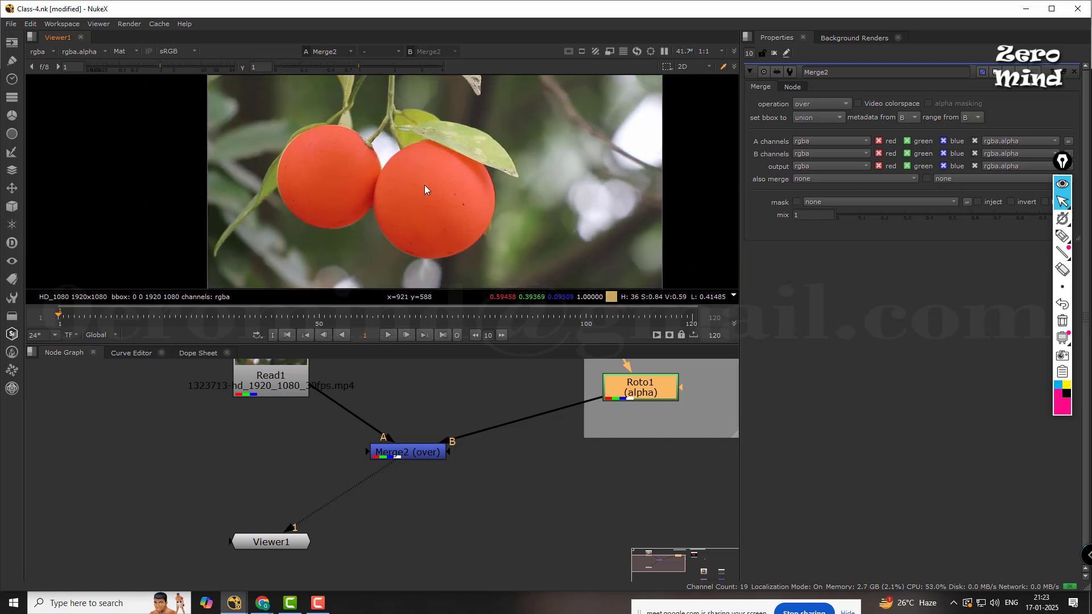
# - Delete the Merge2 node and reconnect Viewer1 to Read1
pyautogui.click(470, 536)
pyautogui.click(432, 455)
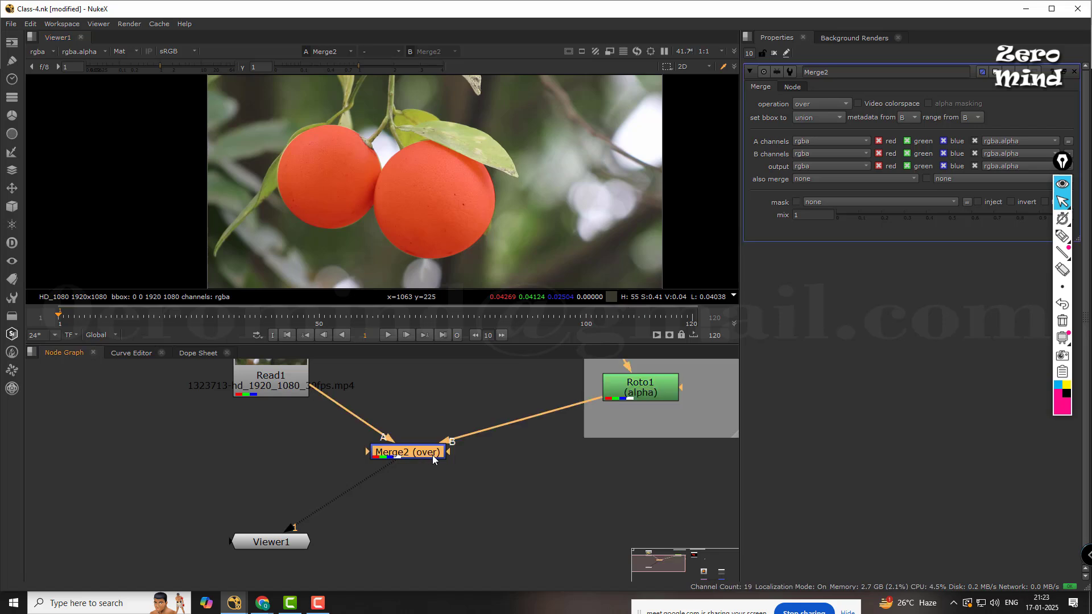
pyautogui.press('Delete')
pyautogui.moveTo(598, 411); pyautogui.dragTo(276, 385)
pyautogui.scroll(2, 405, 444)
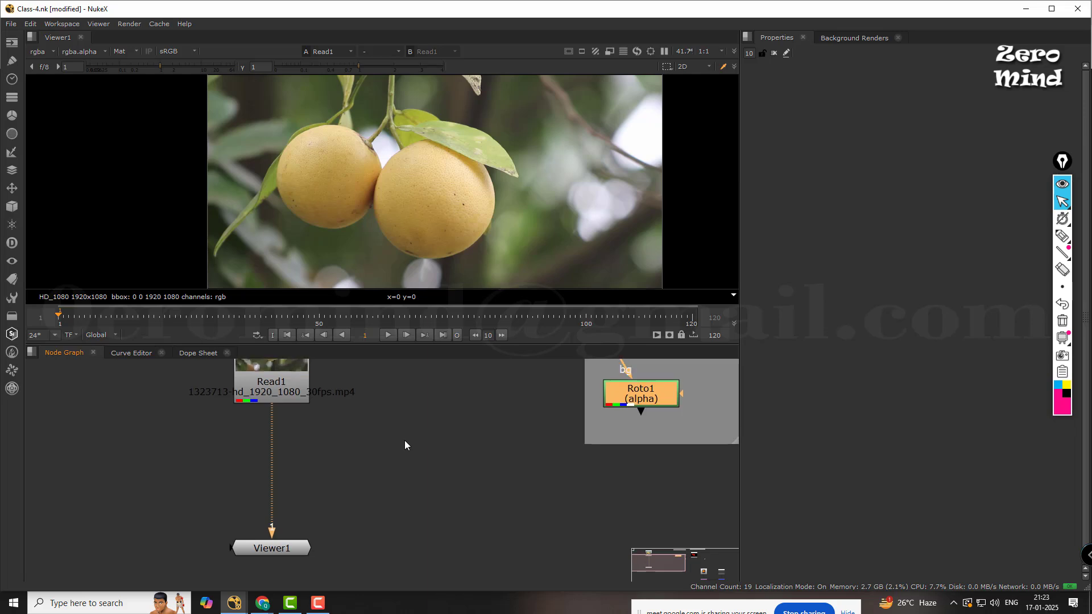
# - Add a Grade node between Read1 and Viewer1, and connect its mask input to Roto1
pyautogui.click(406, 449)
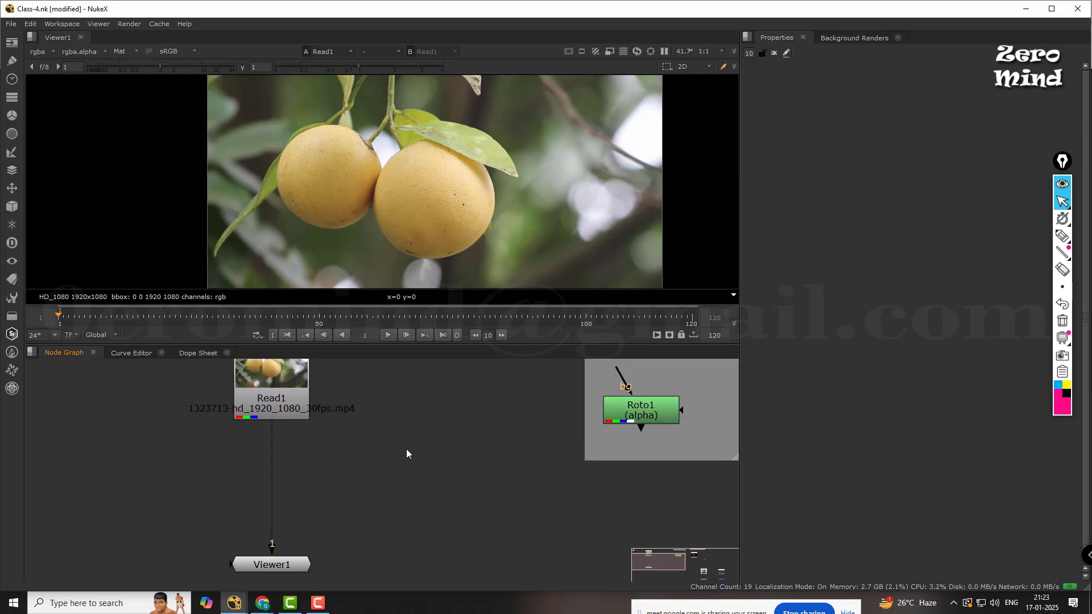
pyautogui.press('g')
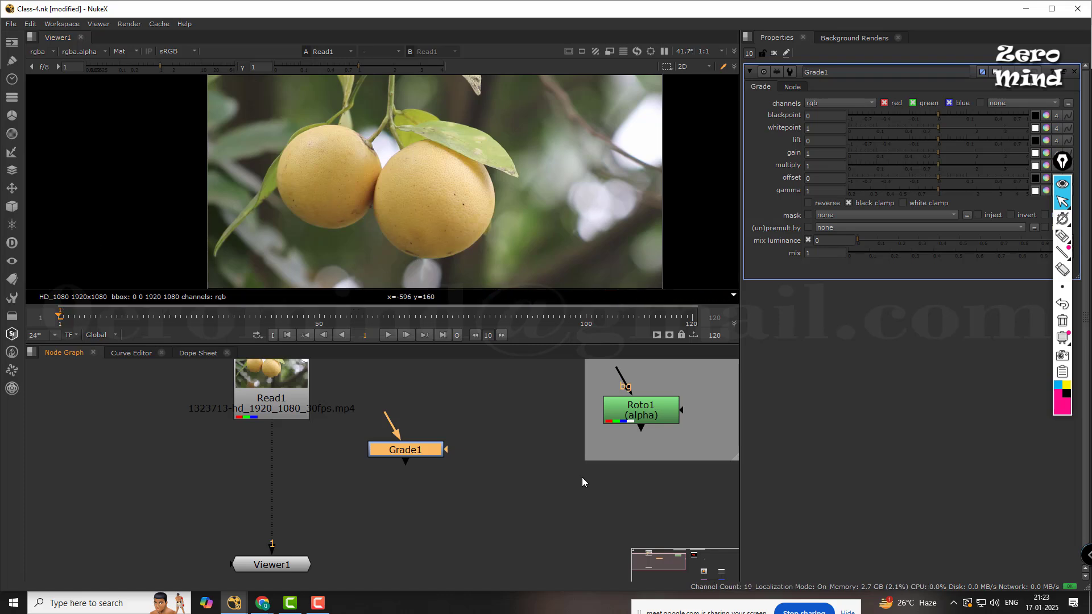
pyautogui.moveTo(584, 495); pyautogui.dragTo(576, 496, button='middle')
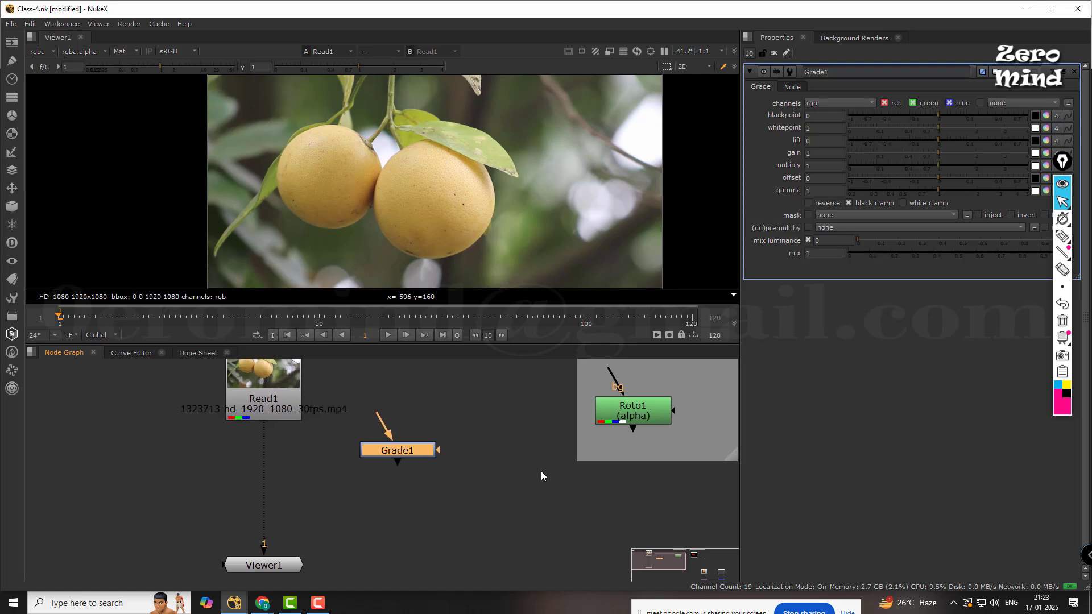
pyautogui.moveTo(514, 472)
pyautogui.mouseDown(button='middle')
pyautogui.moveTo(504, 472)
pyautogui.moveTo(530, 475)
pyautogui.mouseUp(button='middle')
pyautogui.moveTo(477, 454); pyautogui.dragTo(688, 417)
pyautogui.click(448, 476)
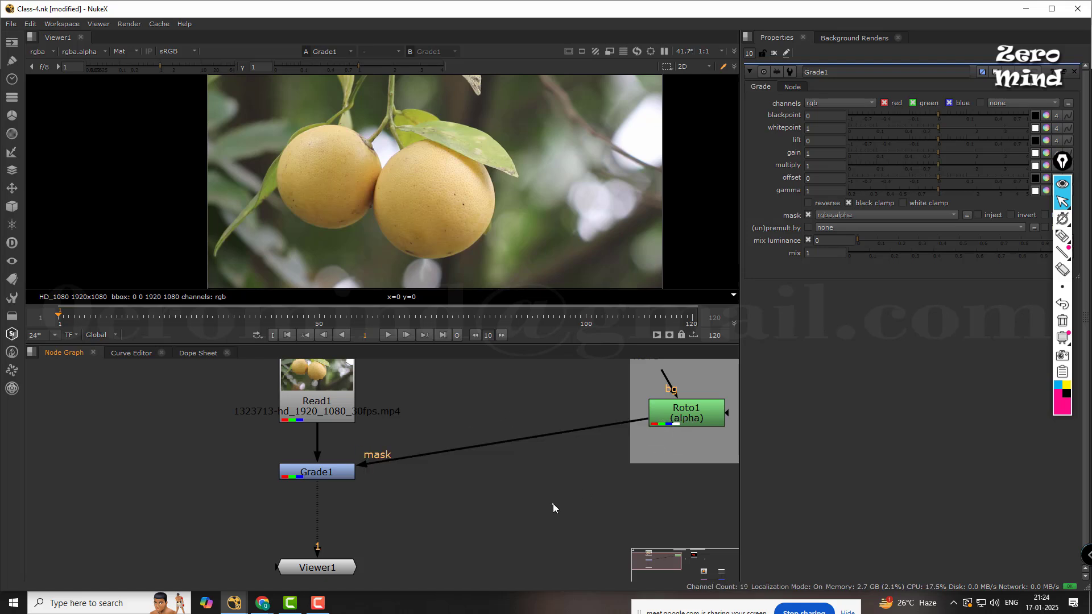
pyautogui.click(339, 473)
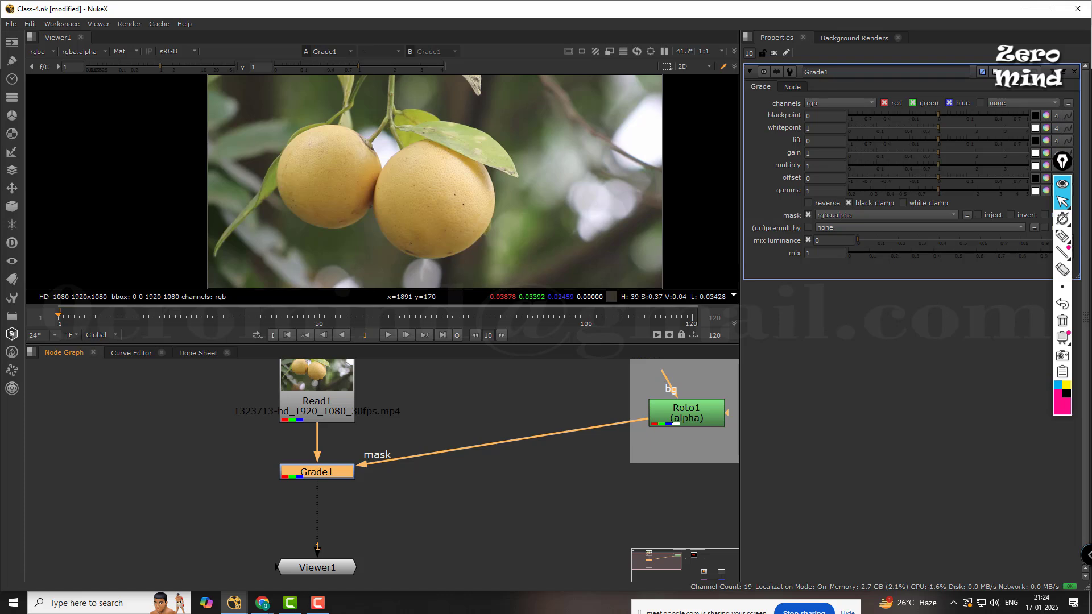
# - Circle Grade1's mask input with the annotation pen and link it by a line to the circled rgba.alpha mask setting
pyautogui.click(1062, 252)
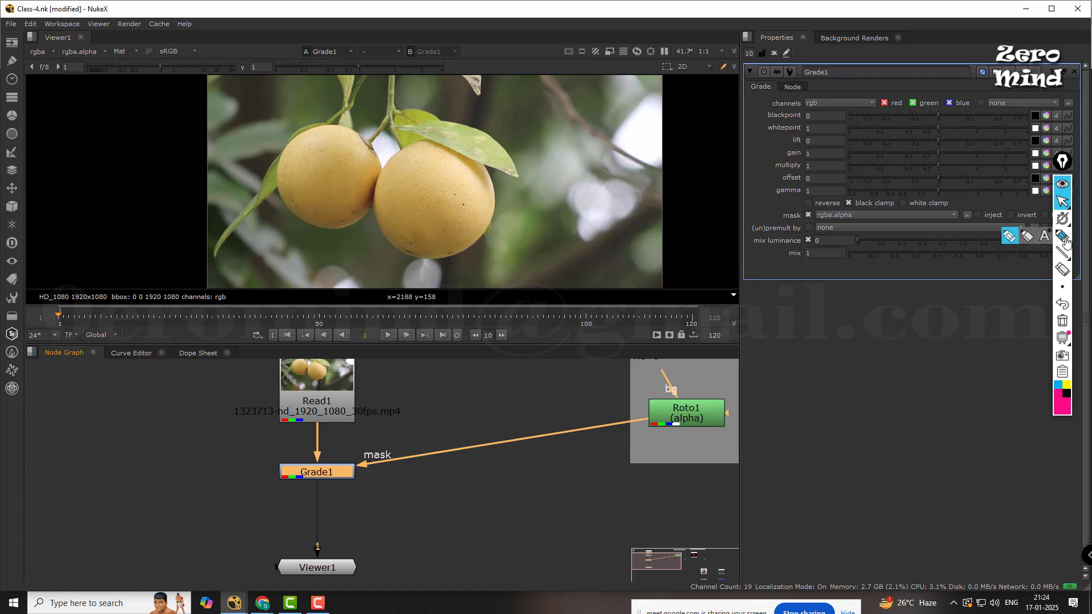
pyautogui.click(1062, 287)
pyautogui.click(974, 288)
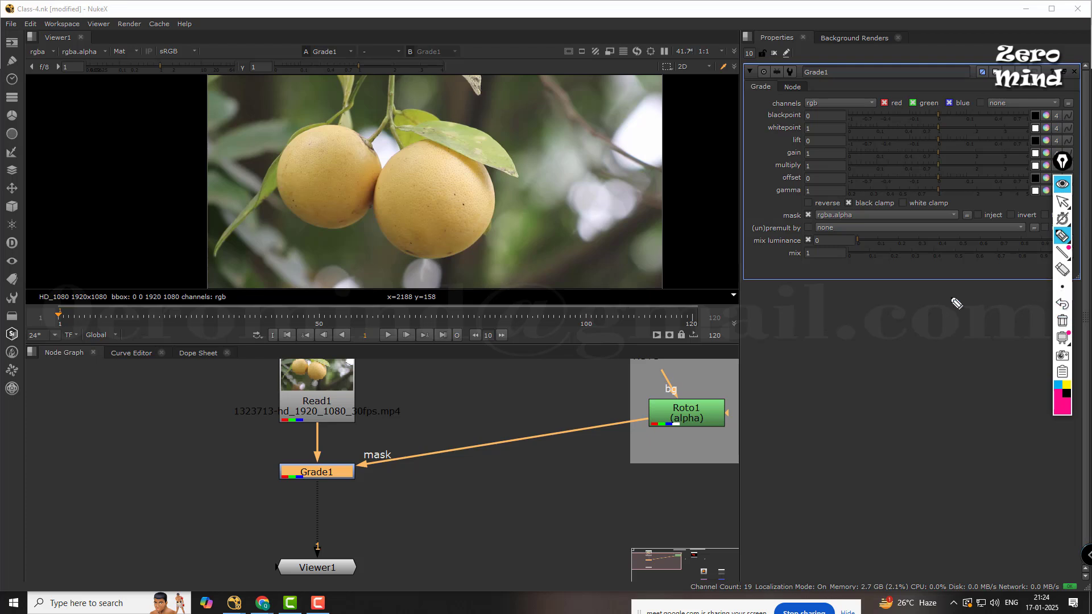
pyautogui.moveTo(398, 450)
pyautogui.mouseDown()
pyautogui.moveTo(379, 446)
pyautogui.moveTo(402, 481)
pyautogui.moveTo(367, 454)
pyautogui.moveTo(393, 479)
pyautogui.mouseUp()
pyautogui.moveTo(401, 441)
pyautogui.mouseDown()
pyautogui.moveTo(697, 293)
pyautogui.moveTo(794, 223)
pyautogui.moveTo(862, 218)
pyautogui.moveTo(830, 212)
pyautogui.moveTo(817, 228)
pyautogui.moveTo(864, 222)
pyautogui.moveTo(851, 212)
pyautogui.mouseUp()
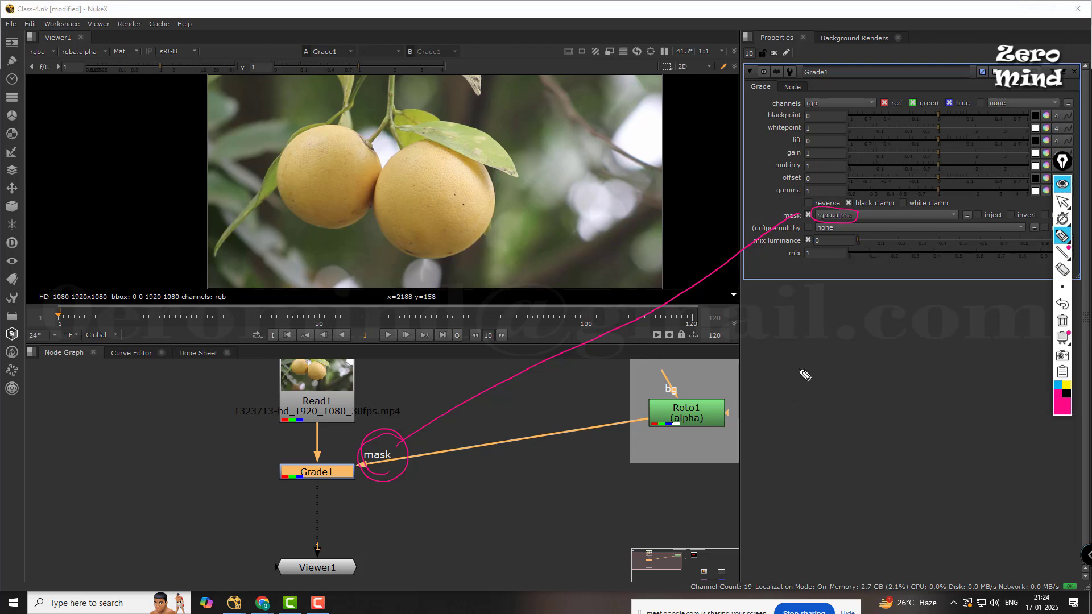
# - Erase all the pen annotations, switch back to the pointer, and move the annotation toolbar clear of the Grade1 colour controls
pyautogui.click(1062, 270)
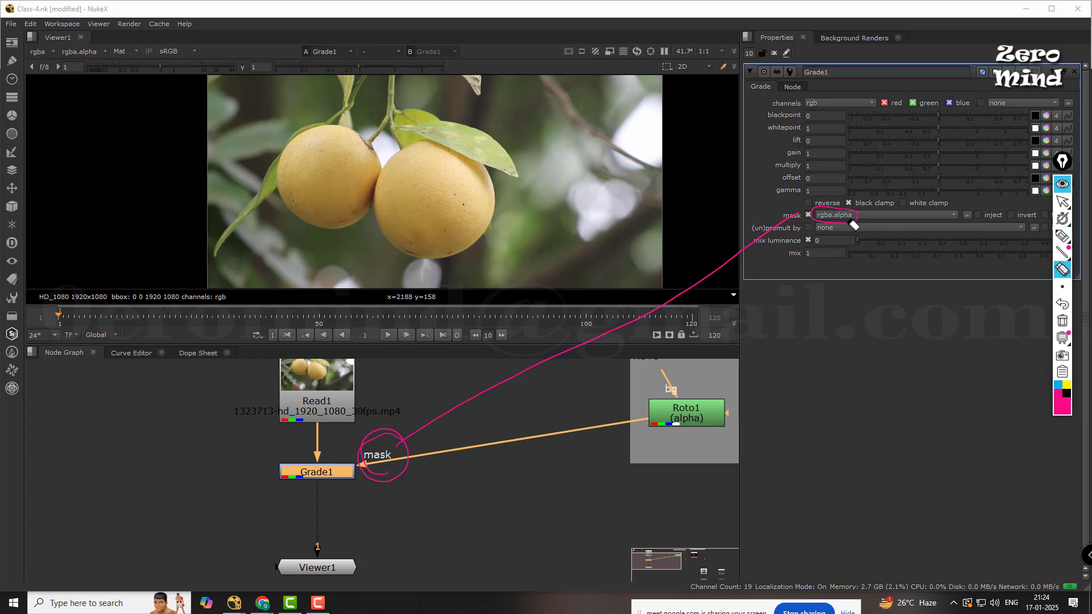
pyautogui.moveTo(856, 222); pyautogui.dragTo(851, 229)
pyautogui.click(741, 250)
pyautogui.click(409, 443)
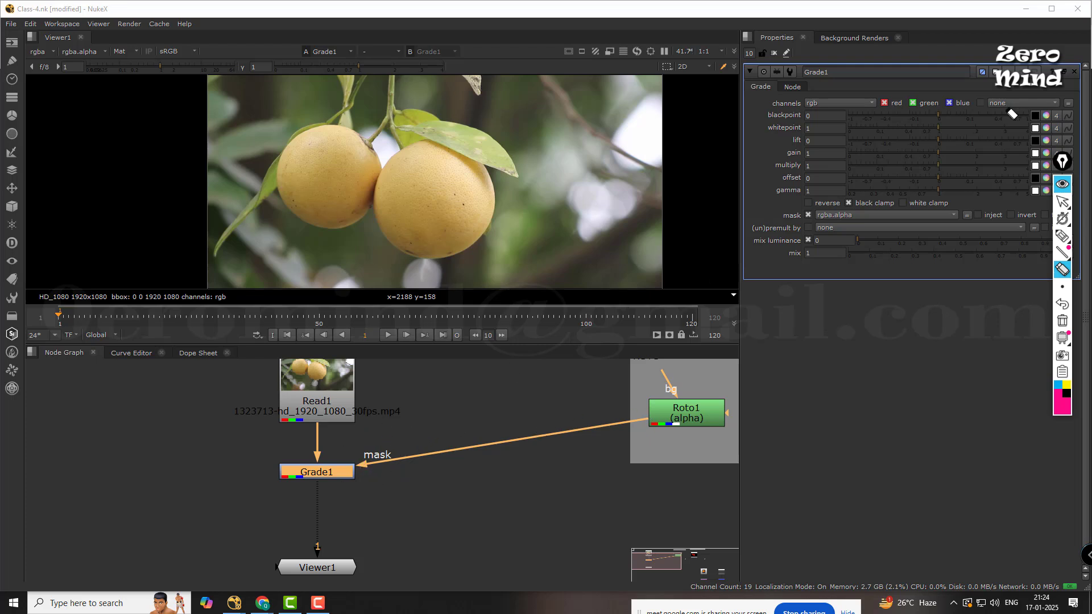
pyautogui.click(1062, 201)
pyautogui.moveTo(1064, 180)
pyautogui.mouseDown()
pyautogui.moveTo(1061, 341)
pyautogui.moveTo(1056, 322)
pyautogui.mouseUp()
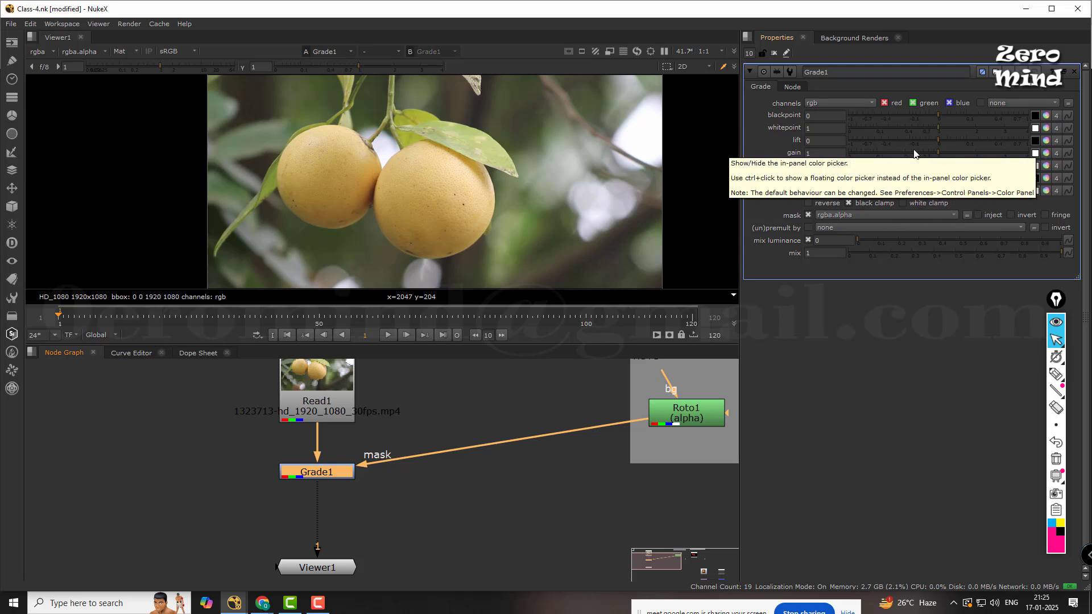
# - Tint the fruits green with Grade1's gain colour wheel, at about 0.446 red, 1 green and 0.592 blue
pyautogui.click(1045, 153)
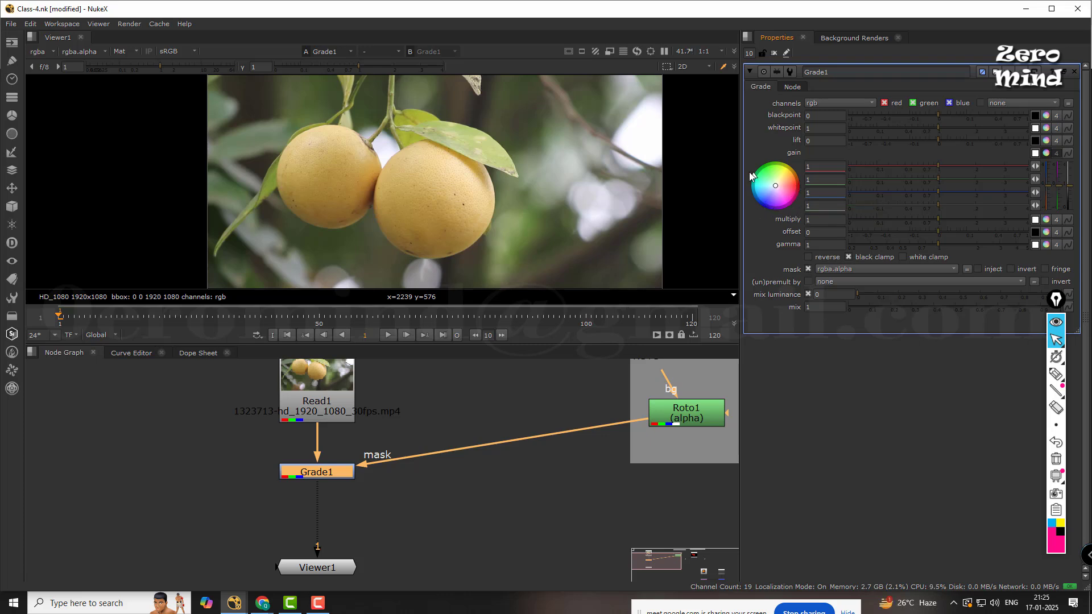
pyautogui.moveTo(774, 186); pyautogui.dragTo(697, 111)
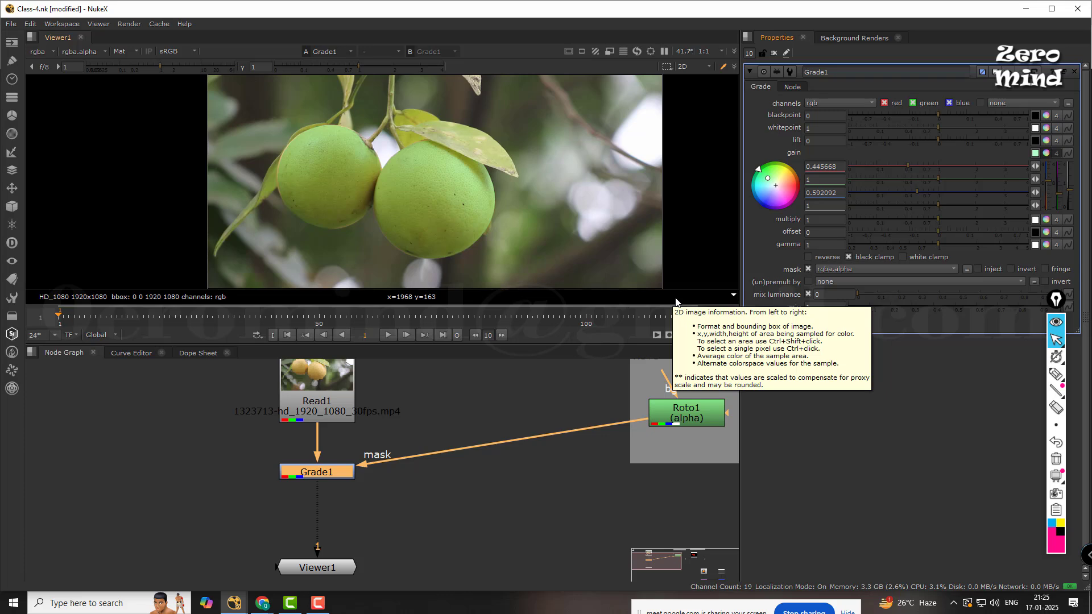
# - Examine the node graph layout of the Grade1 branch, the ROTO backdrop and the Matte backdrop with Read2
pyautogui.moveTo(558, 467); pyautogui.dragTo(489, 481, button='middle')
pyautogui.click(629, 423)
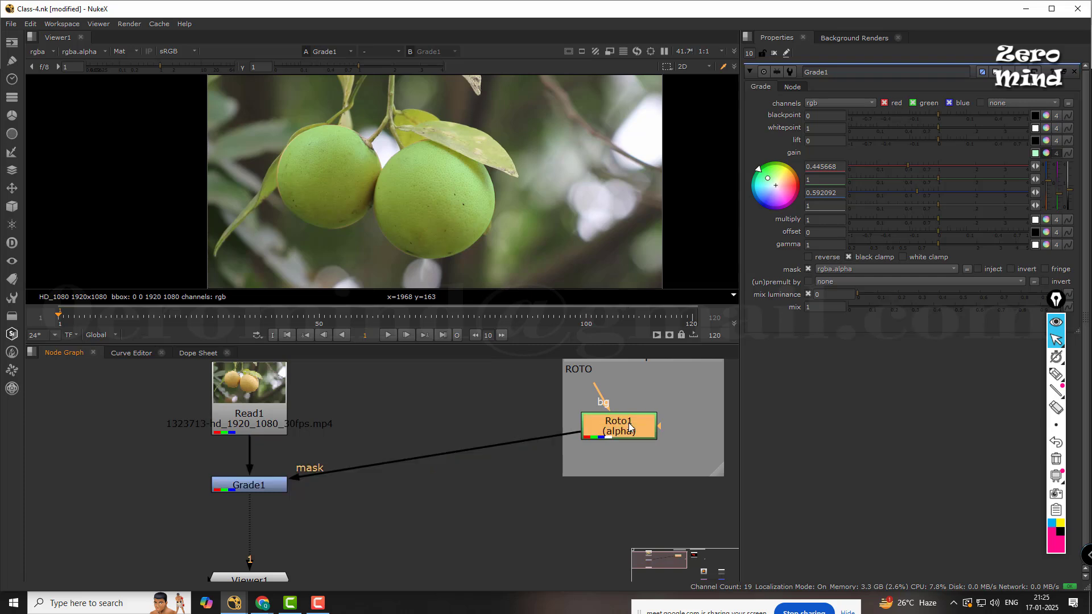
pyautogui.moveTo(629, 422); pyautogui.dragTo(517, 423, button='middle')
pyautogui.scroll(-2, 495, 425)
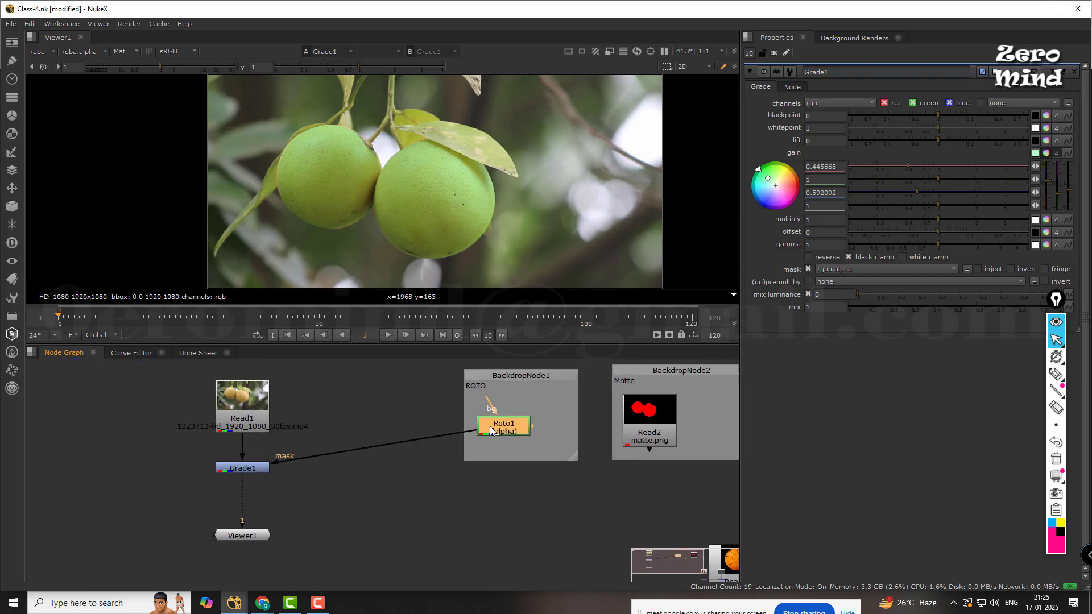
pyautogui.moveTo(421, 465); pyautogui.dragTo(490, 480, button='middle')
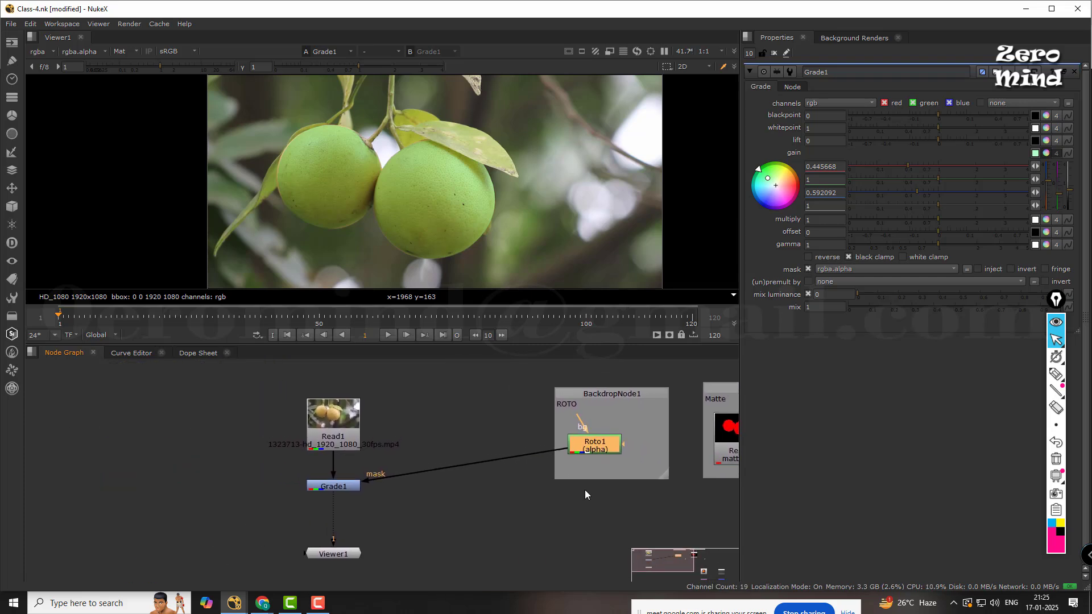
pyautogui.moveTo(586, 494); pyautogui.dragTo(413, 505, button='middle')
pyautogui.scroll(-1, 532, 509)
pyautogui.click(434, 517)
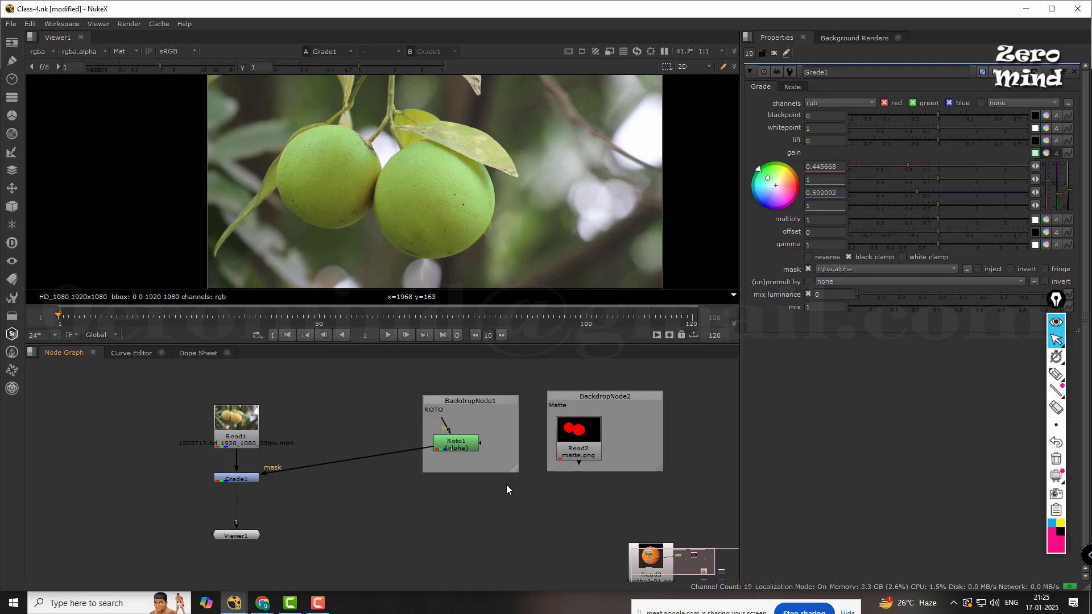
pyautogui.moveTo(384, 503); pyautogui.dragTo(430, 494, button='middle')
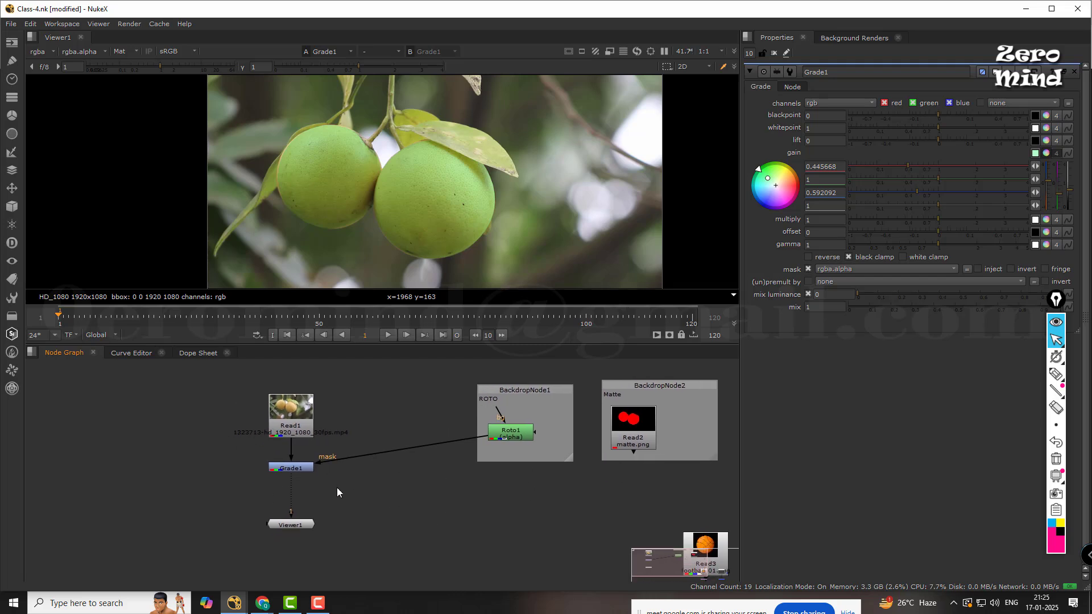
pyautogui.scroll(-2, 386, 475)
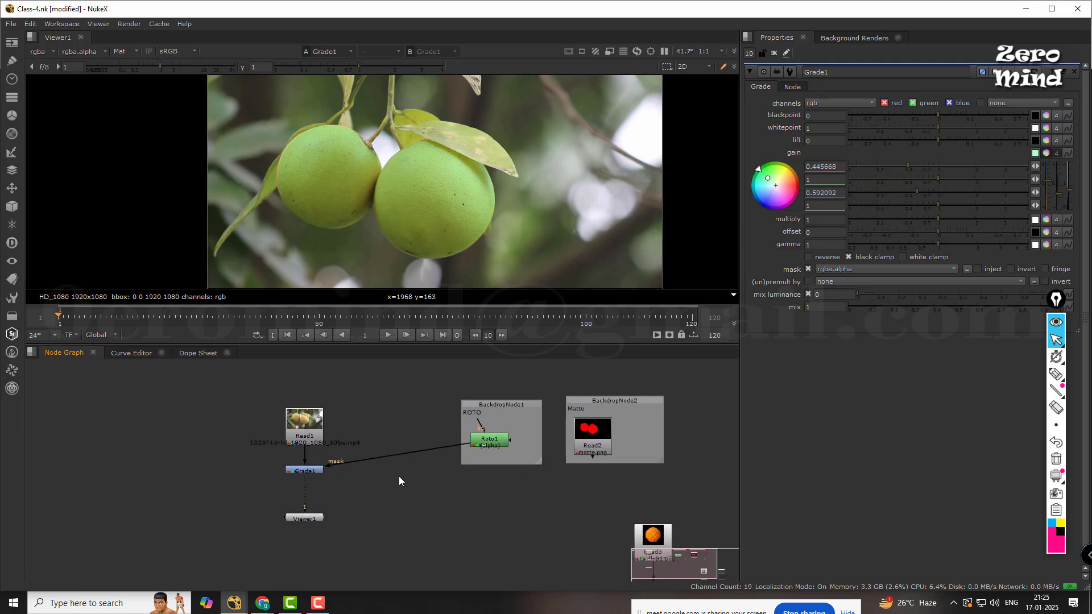
# - Reconnect Grade1's mask input from Roto1 to Read2 (matte.png) and move the Matte backdrop below the ROTO backdrop
pyautogui.click(306, 473)
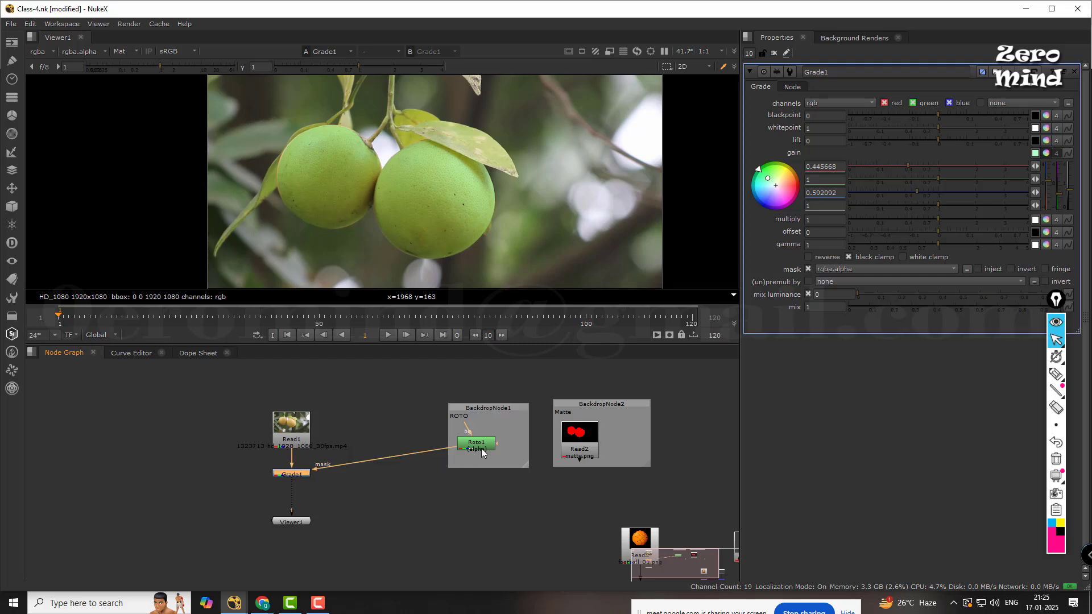
pyautogui.click(449, 493)
pyautogui.moveTo(450, 493); pyautogui.dragTo(449, 449, button='middle')
pyautogui.moveTo(447, 438); pyautogui.dragTo(580, 428)
pyautogui.moveTo(587, 388); pyautogui.dragTo(475, 480)
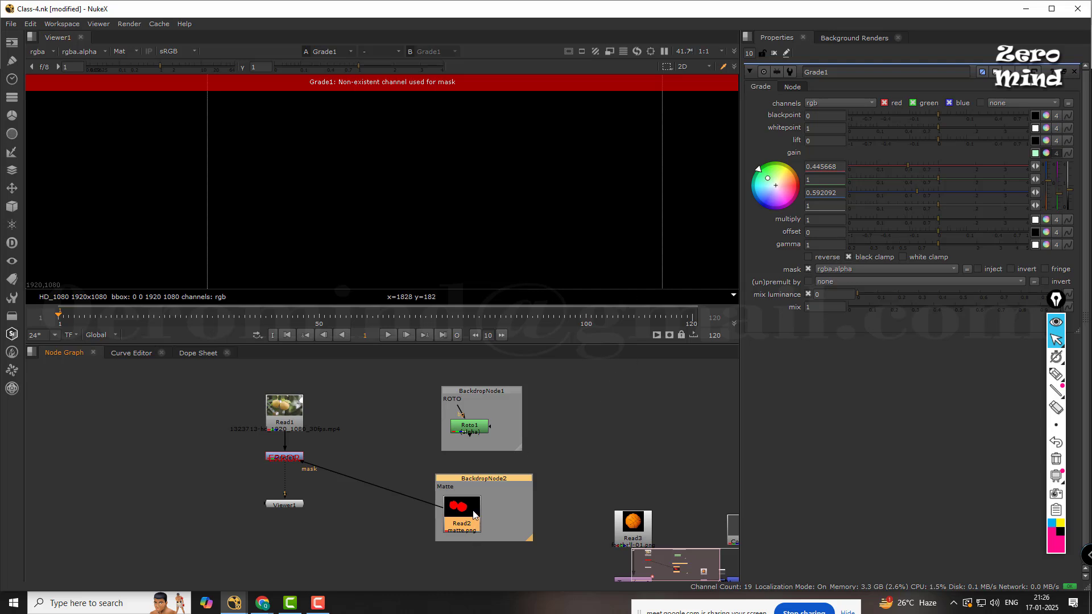
# - Mark Grade1's mask label with the annotation pen, draw a line to its circled rgba.alpha mask channel, and return to the pointer
pyautogui.scroll(5, 300, 458)
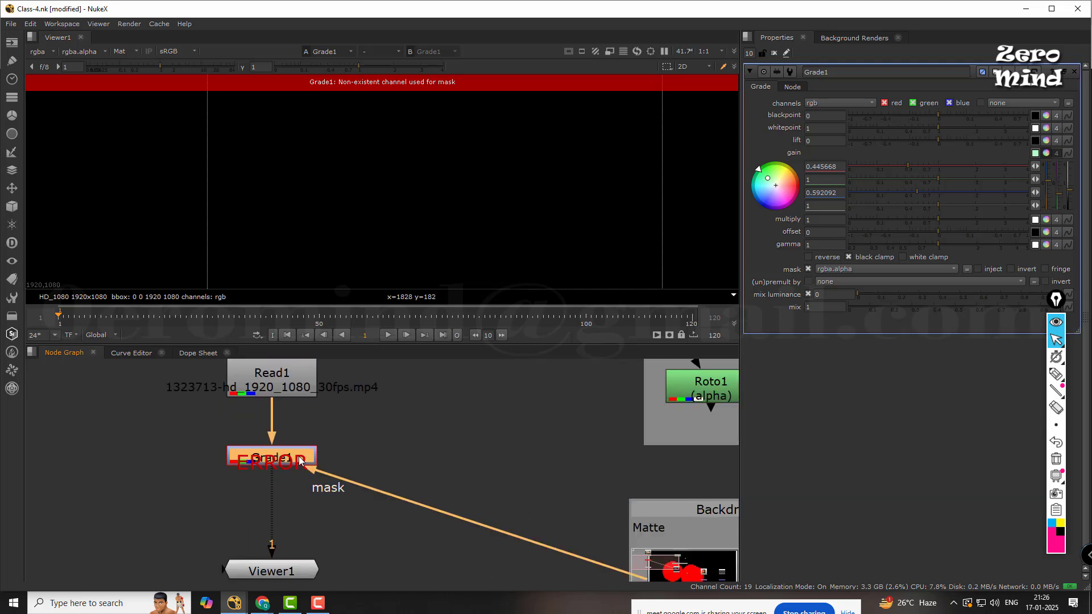
pyautogui.moveTo(1057, 393)
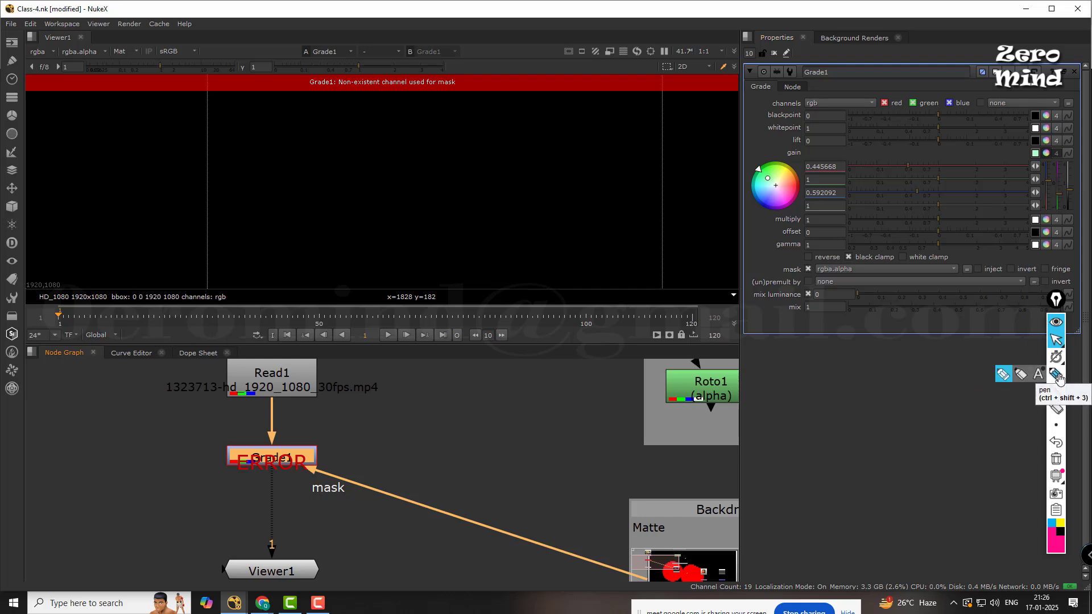
pyautogui.click(1058, 376)
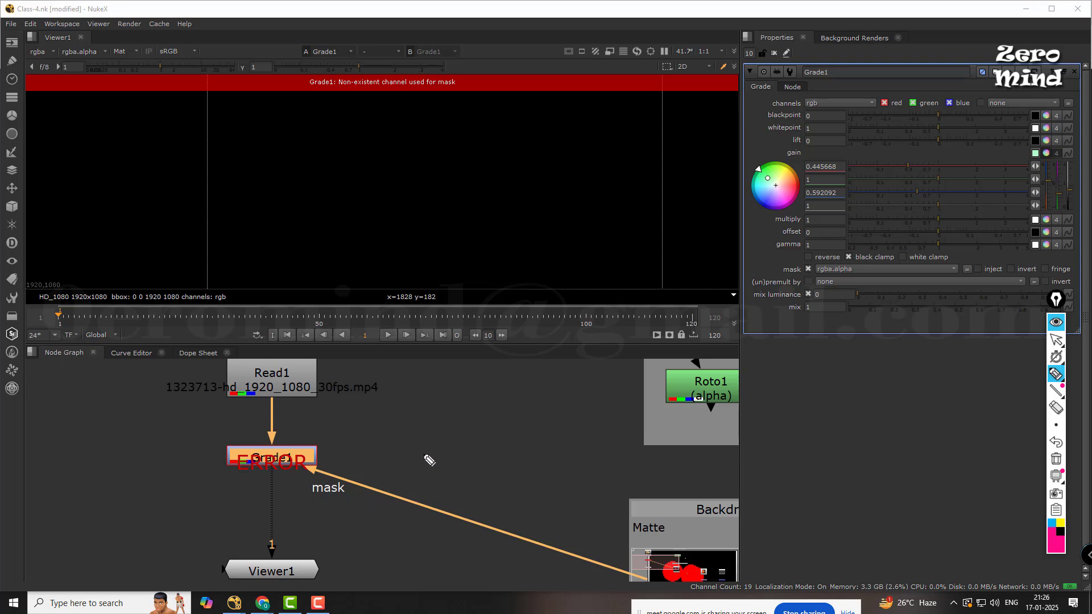
pyautogui.moveTo(363, 468)
pyautogui.mouseDown()
pyautogui.moveTo(307, 502)
pyautogui.moveTo(801, 271)
pyautogui.moveTo(835, 259)
pyautogui.moveTo(815, 272)
pyautogui.moveTo(850, 279)
pyautogui.moveTo(857, 267)
pyautogui.mouseUp()
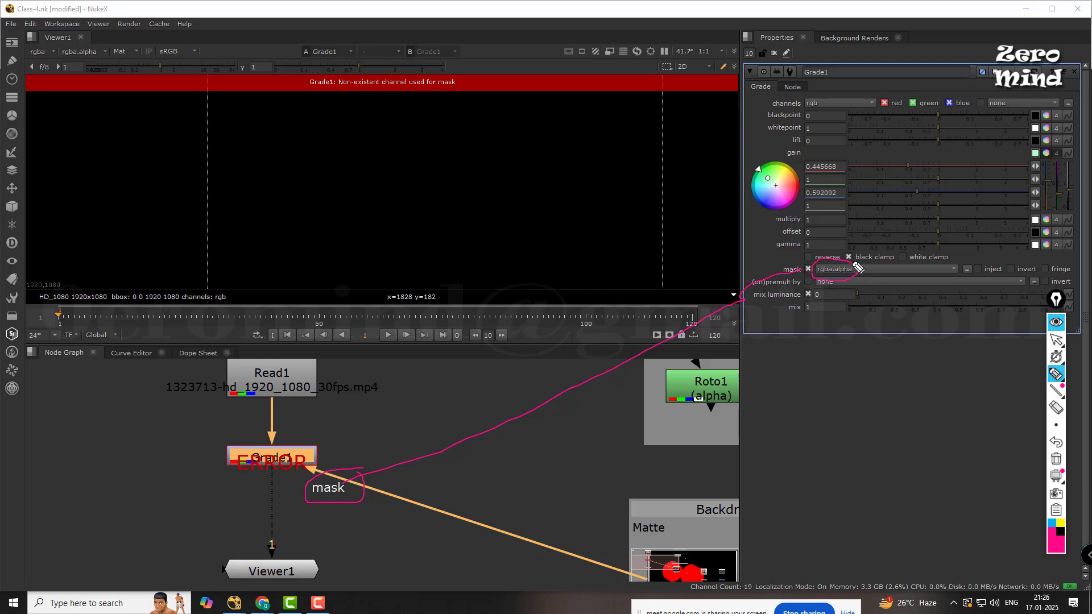
pyautogui.click(1058, 344)
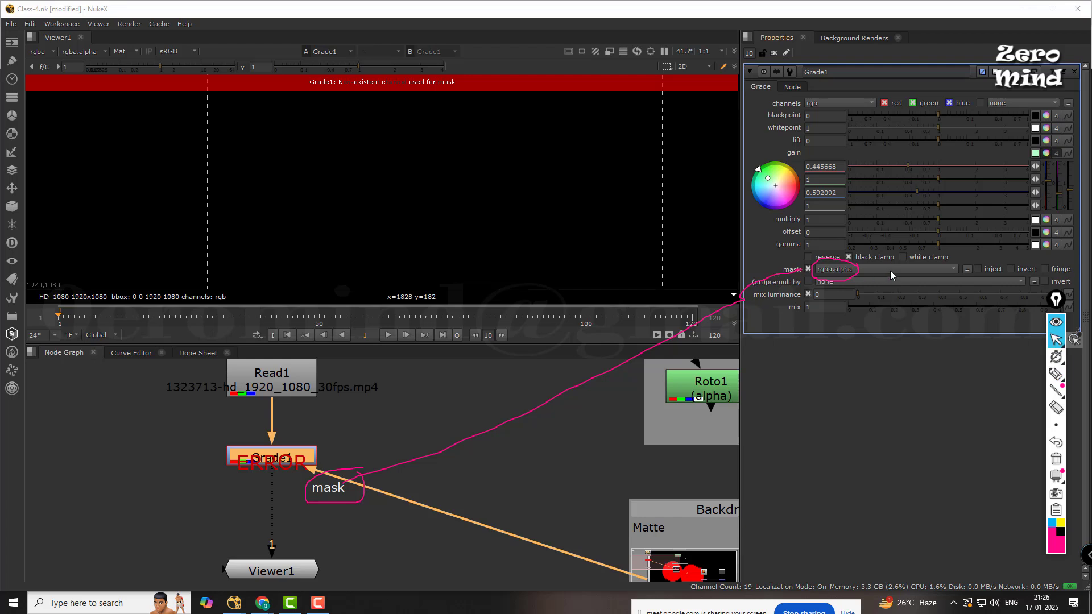
# - Set Grade1's mask channel to rgba.red so that the matte.png image masks the grade
pyautogui.click(890, 269)
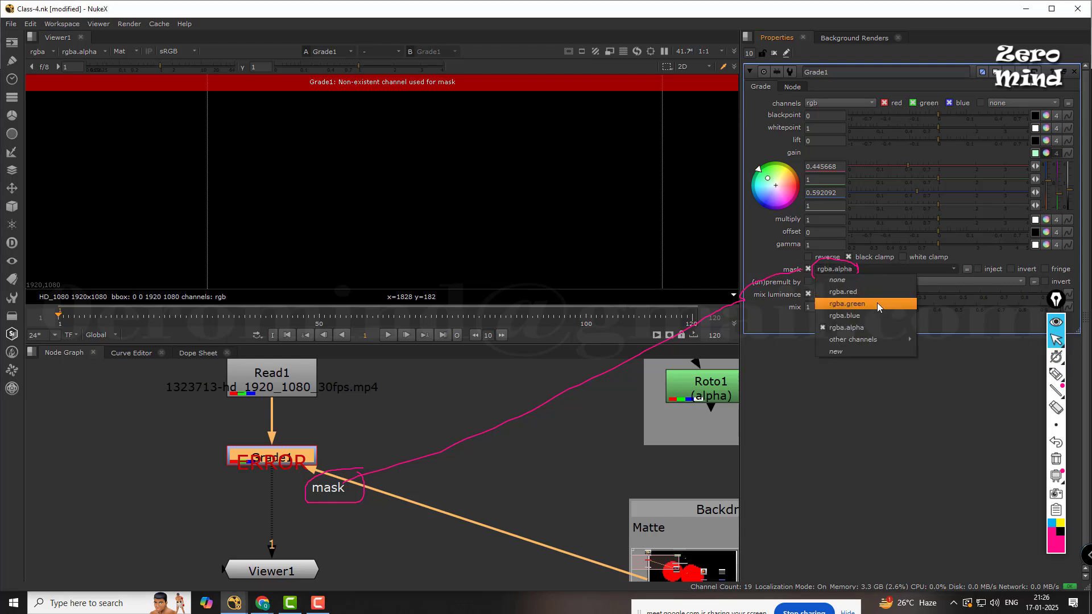
pyautogui.click(876, 294)
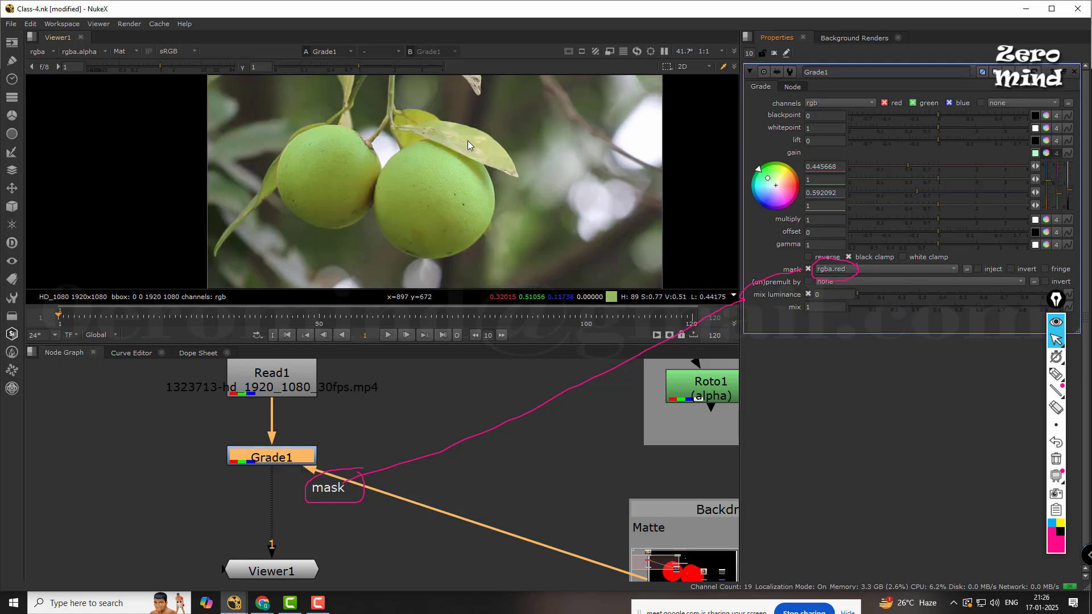
pyautogui.moveTo(456, 122); pyautogui.dragTo(449, 168, button='middle')
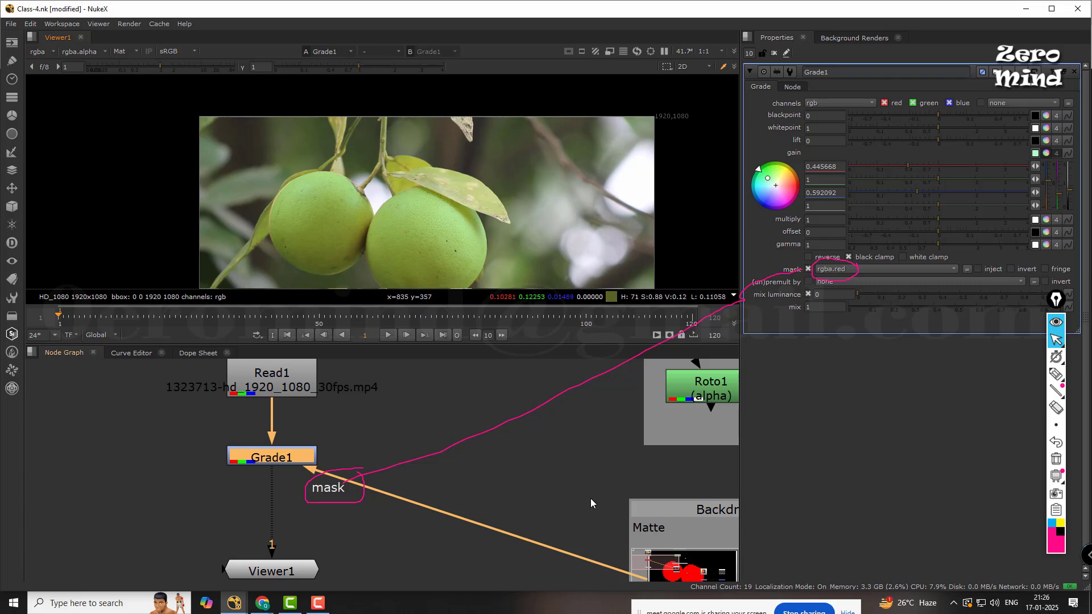
pyautogui.moveTo(590, 499); pyautogui.dragTo(492, 453, button='middle')
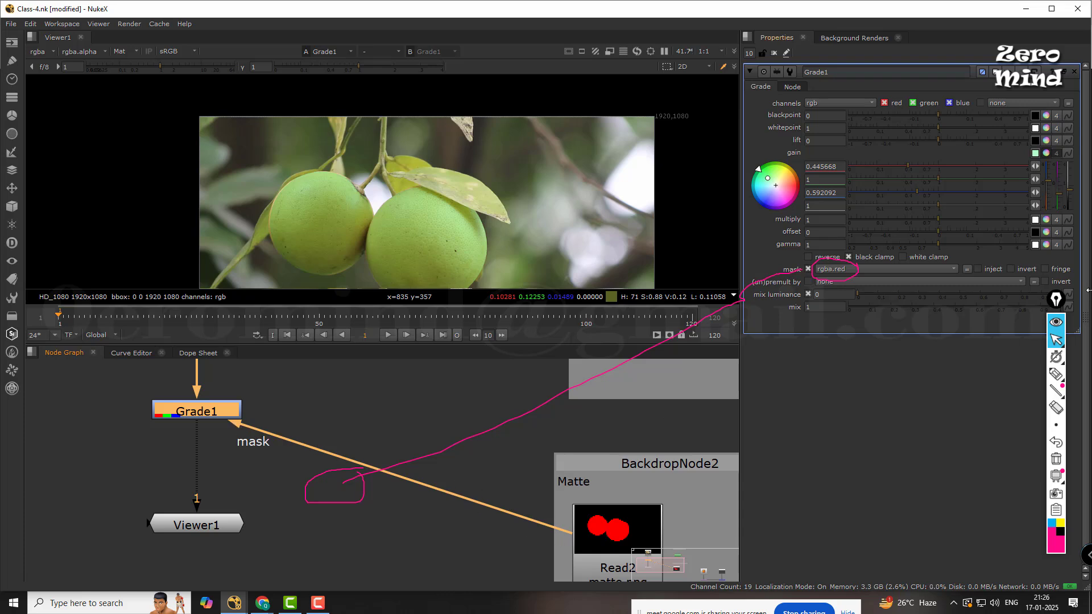
# - Erase the annotation marks around the mask label and the mask channel, and return to the pointer
pyautogui.click(1058, 410)
pyautogui.moveTo(835, 266)
pyautogui.mouseDown()
pyautogui.moveTo(831, 306)
pyautogui.moveTo(771, 284)
pyautogui.moveTo(757, 302)
pyautogui.mouseUp()
pyautogui.moveTo(377, 489); pyautogui.dragTo(441, 478)
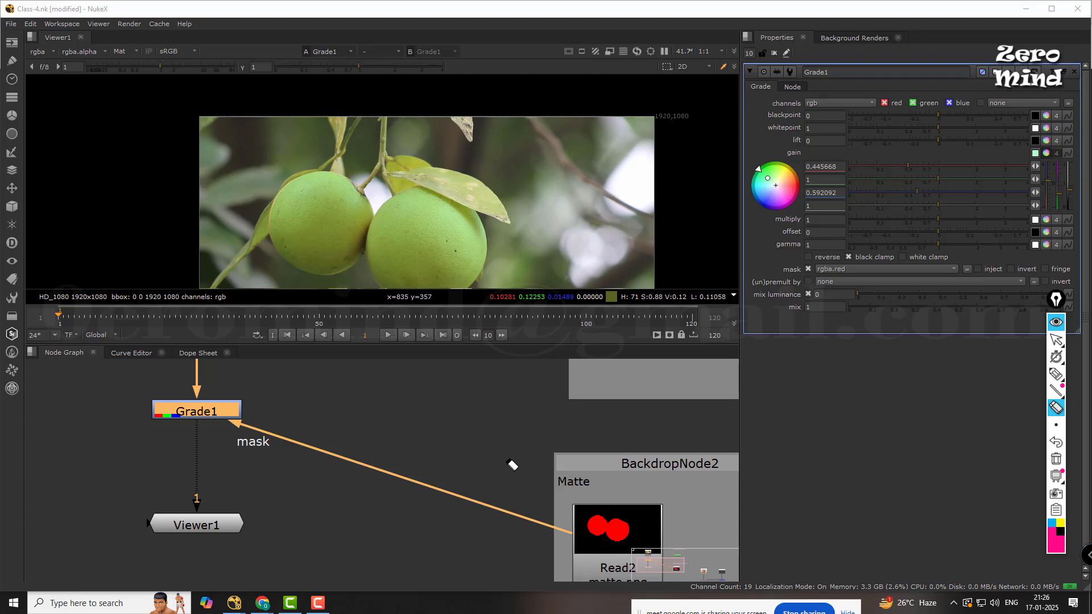
pyautogui.scroll(8, 523, 446)
pyautogui.click(1056, 340)
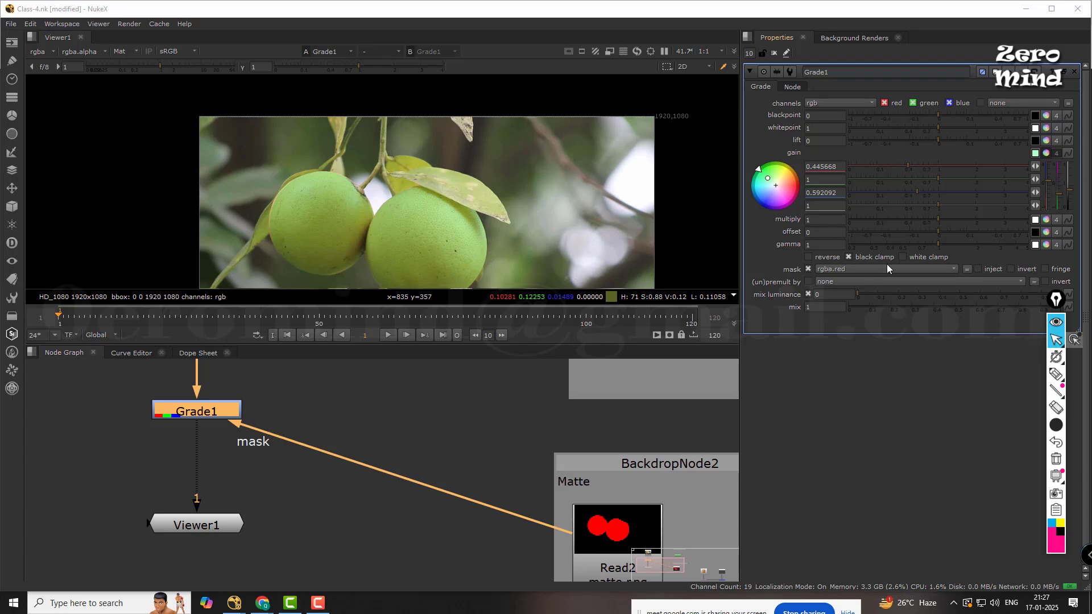
# - Move the Matte backdrop with Read2 to the right of the ROTO backdrop in the node graph
pyautogui.scroll(-5, 364, 398)
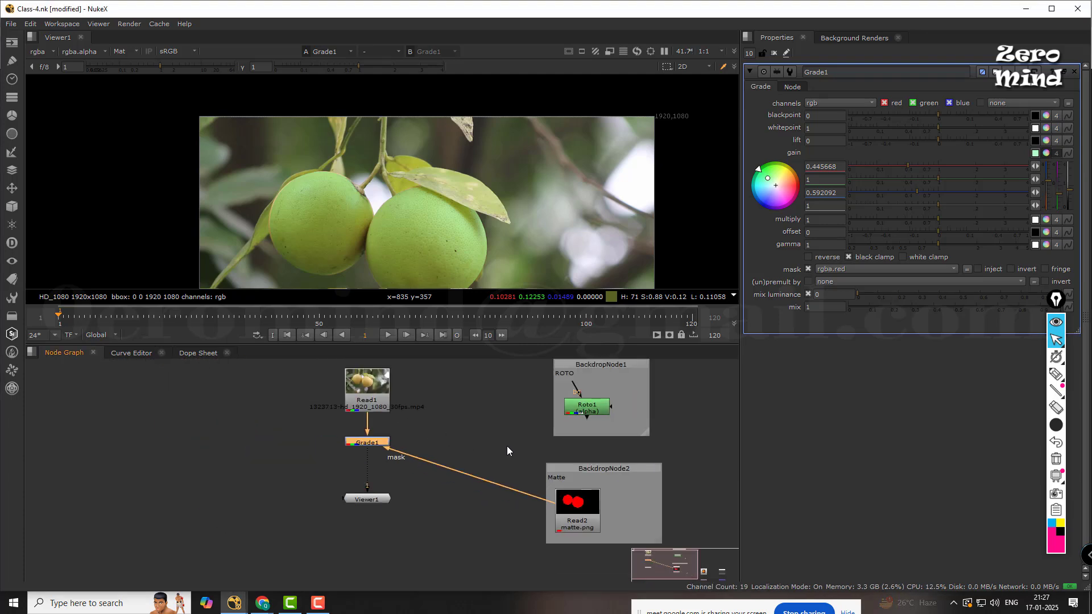
pyautogui.moveTo(416, 466); pyautogui.dragTo(318, 465, button='middle')
pyautogui.moveTo(433, 469); pyautogui.dragTo(607, 395)
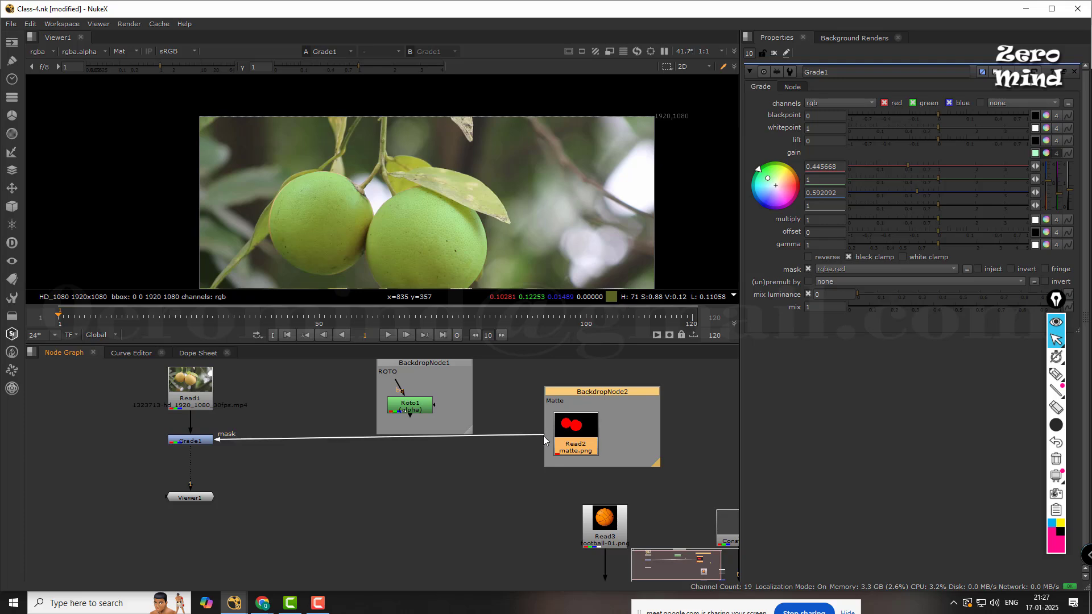
# - Disconnect Grade1's mask input from Read2 and delete the Grade1 node
pyautogui.moveTo(544, 432); pyautogui.dragTo(449, 477)
pyautogui.moveTo(258, 423); pyautogui.dragTo(131, 473)
pyautogui.press('Delete')
# - Add a new Roto node between Read1 and the ROTO backdrop
pyautogui.moveTo(273, 451); pyautogui.dragTo(387, 456, button='middle')
pyautogui.scroll(3, 366, 429)
pyautogui.click(359, 445)
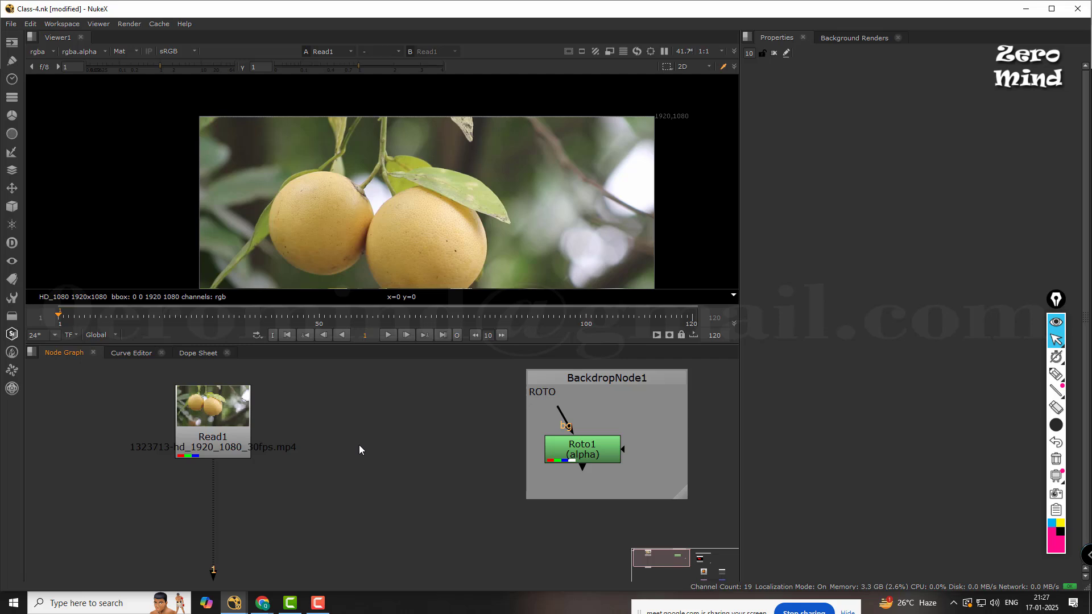
pyautogui.press('o')
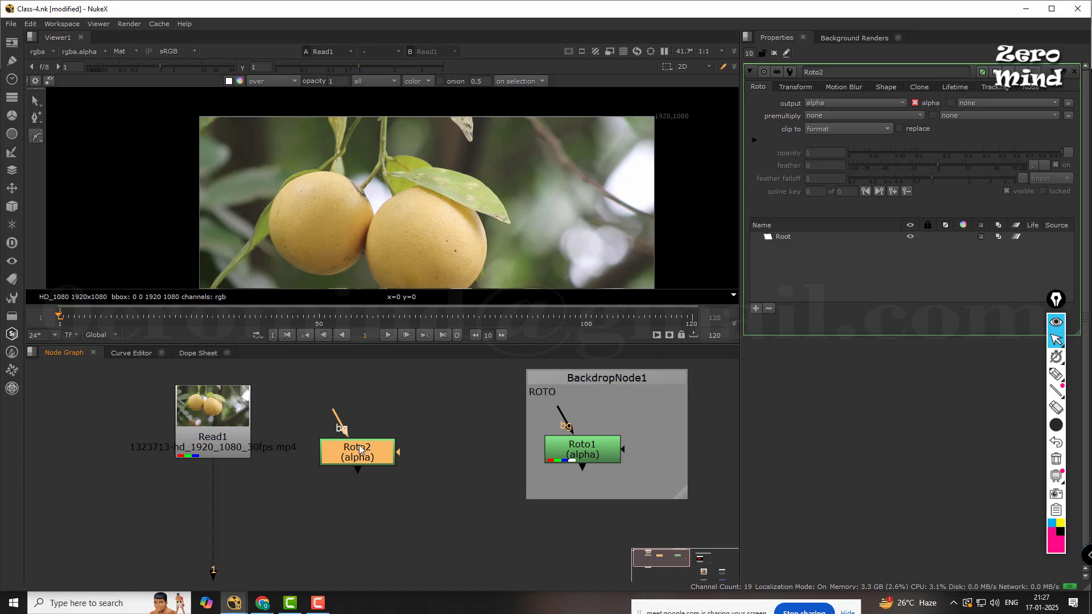
# - Add a RotoPaint node beside Roto2 to compare the tools of both nodes, and delete the RotoPaint node
pyautogui.click(441, 407)
pyautogui.press('p')
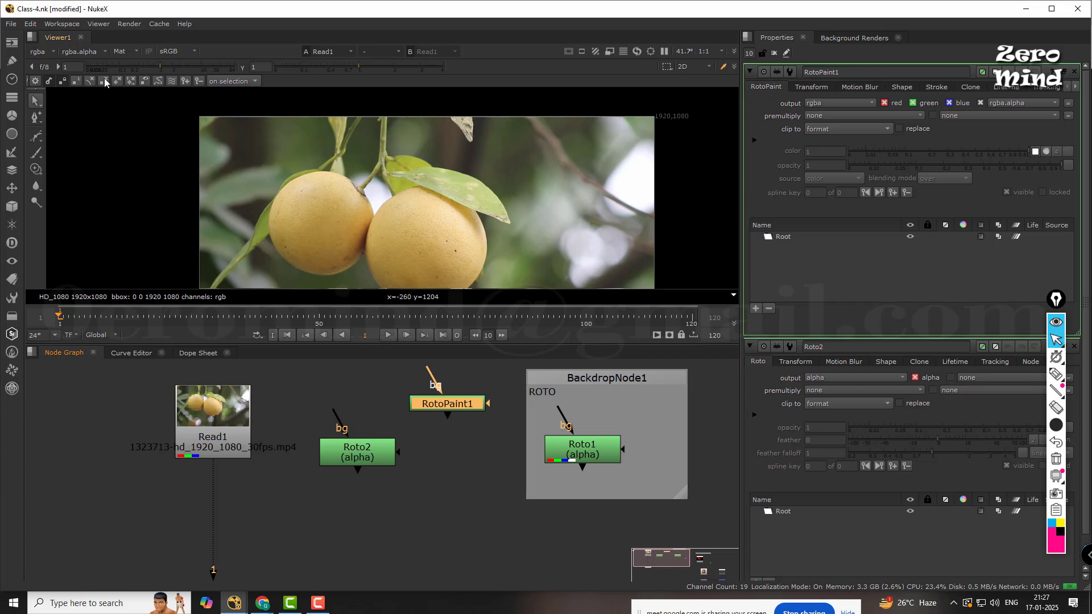
pyautogui.doubleClick(355, 452)
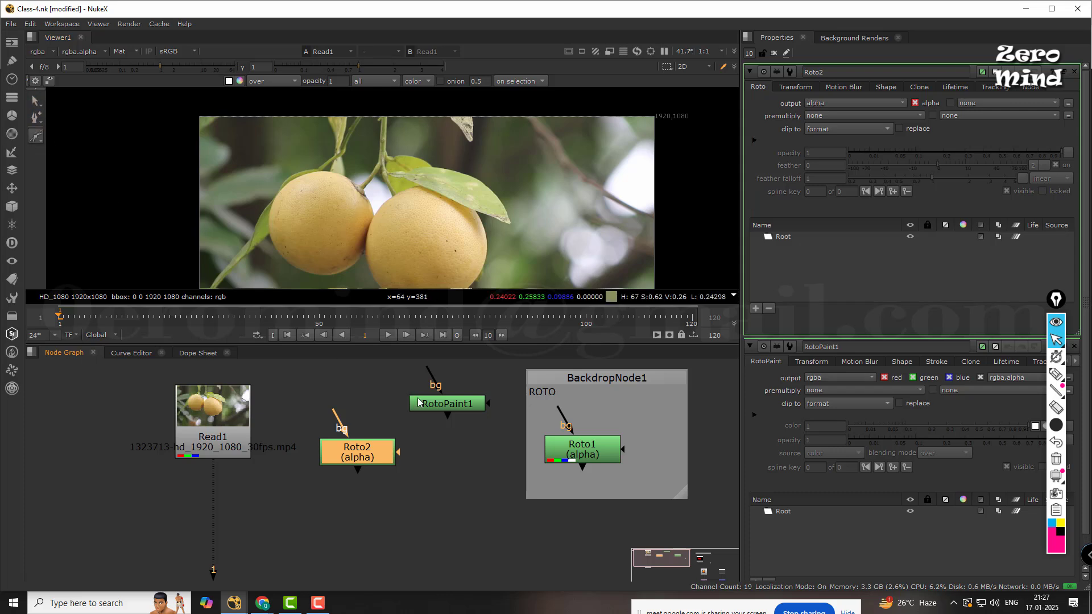
pyautogui.click(459, 429)
pyautogui.click(465, 405)
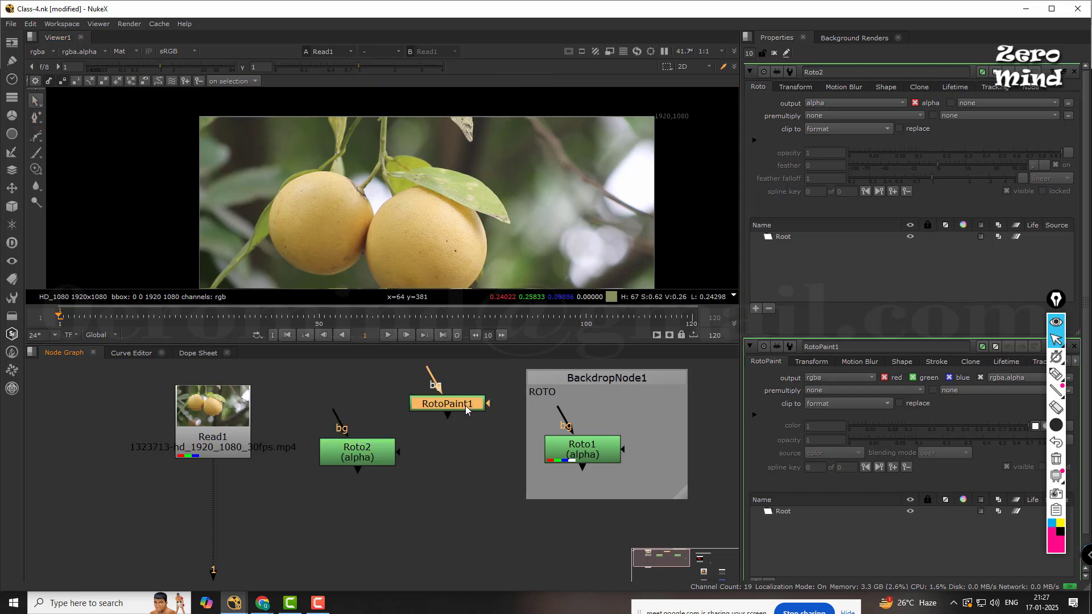
pyautogui.press('Delete')
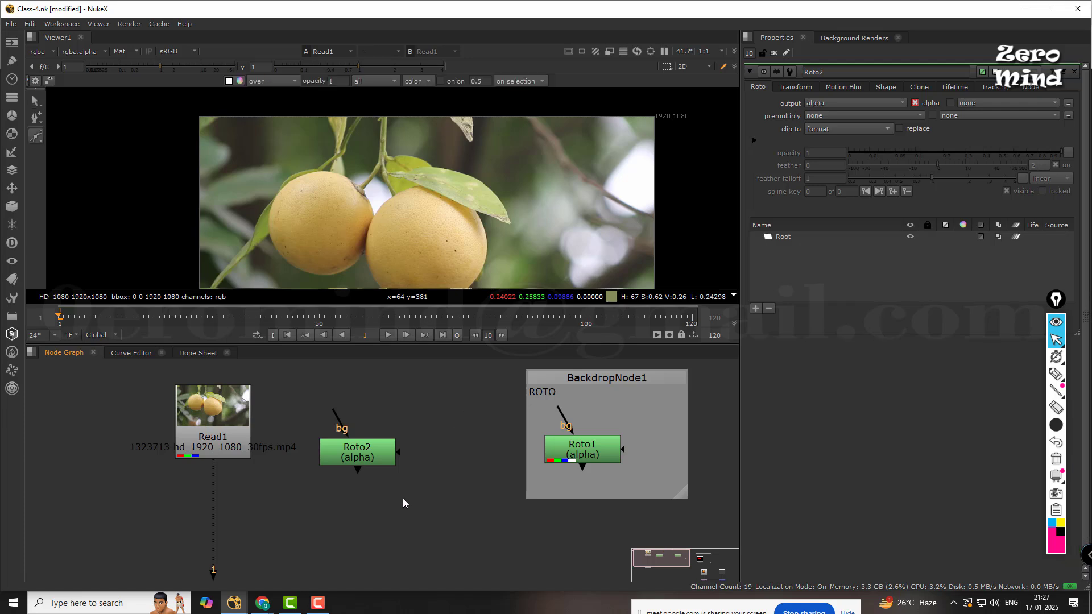
# - Move Roto2 slightly farther from Read1 and enlarge the viewer area over the node graph
pyautogui.moveTo(402, 499); pyautogui.dragTo(455, 489, button='middle')
pyautogui.moveTo(417, 449); pyautogui.dragTo(449, 448)
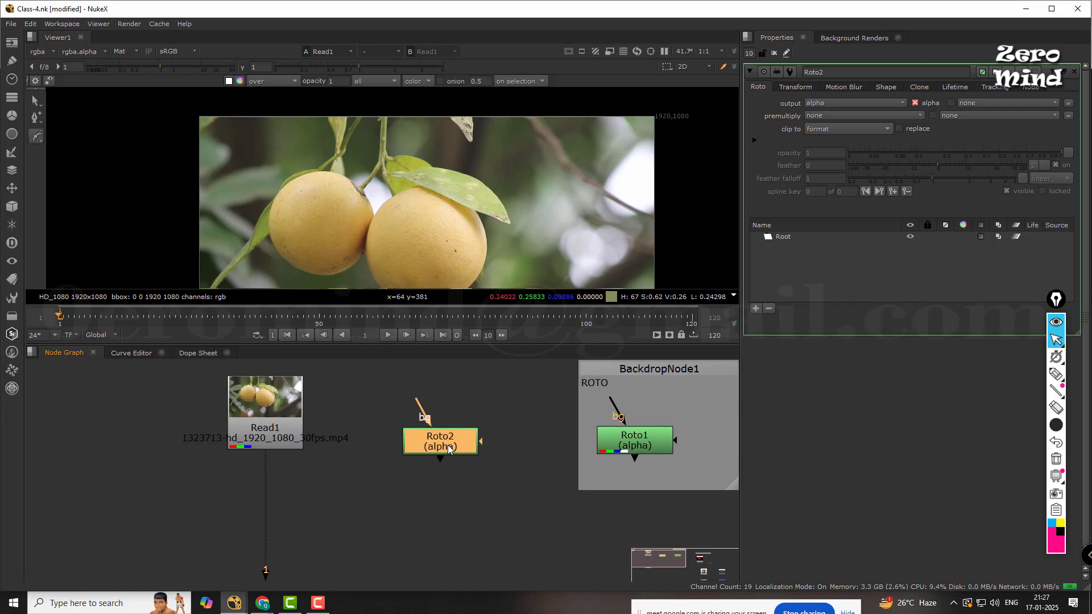
pyautogui.moveTo(450, 211); pyautogui.dragTo(417, 172, button='middle')
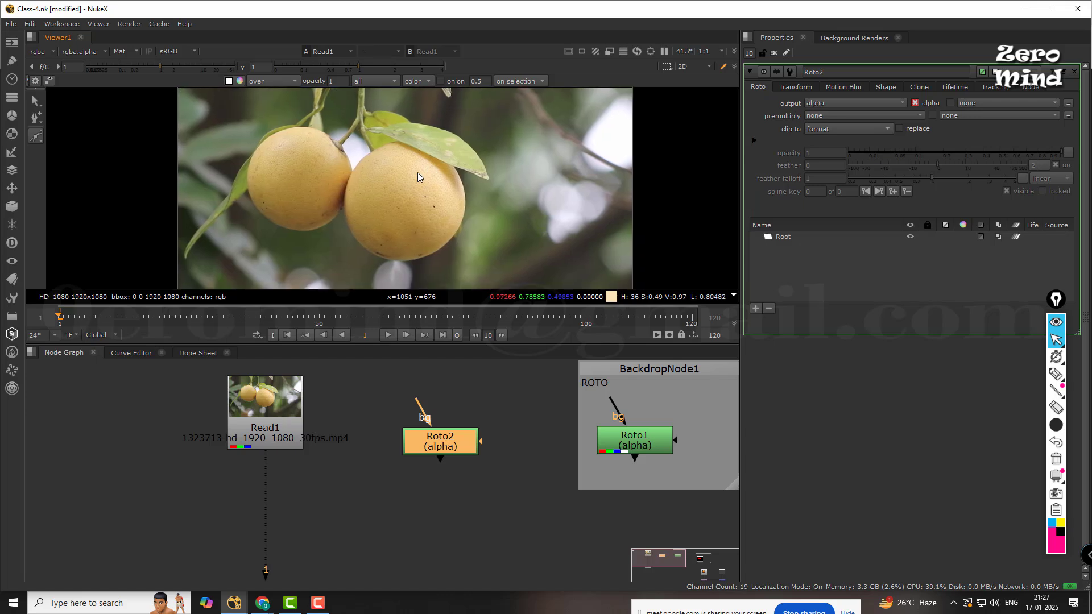
pyautogui.scroll(-1, 411, 177)
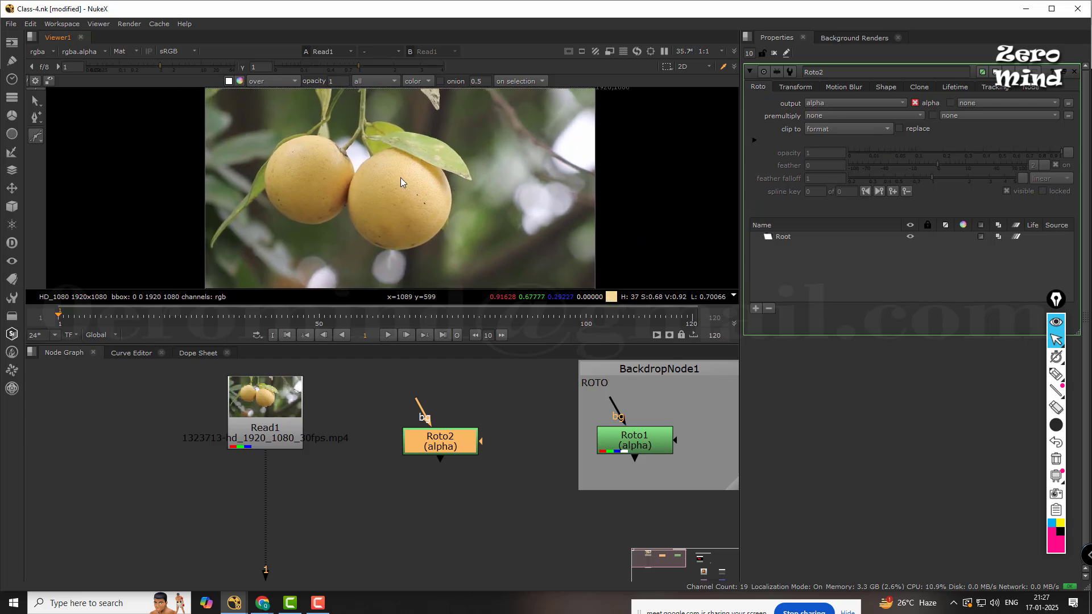
pyautogui.scroll(2, 392, 176)
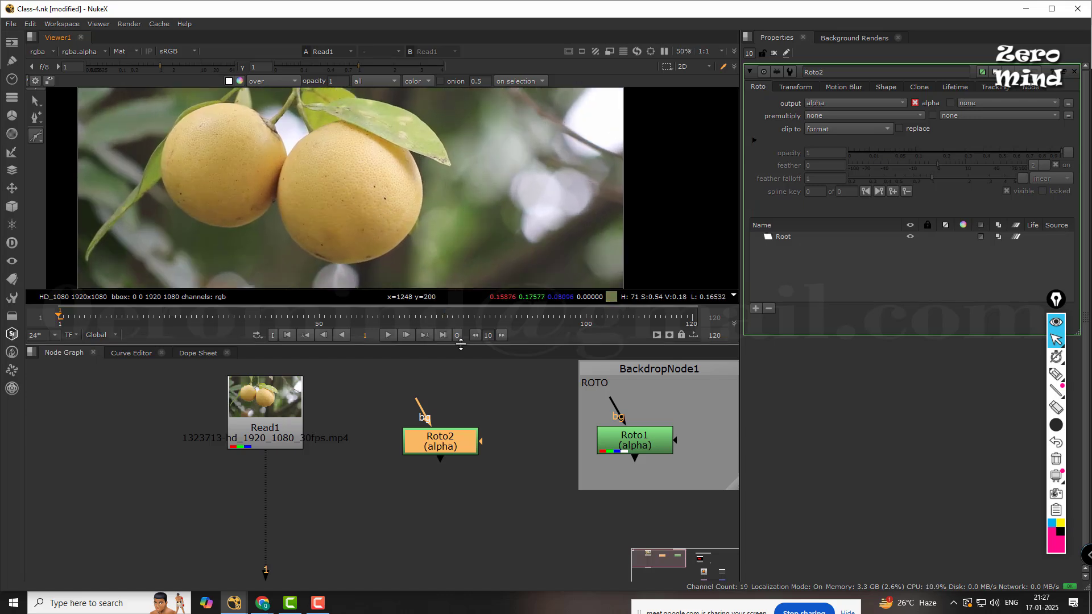
pyautogui.moveTo(460, 344); pyautogui.dragTo(438, 395)
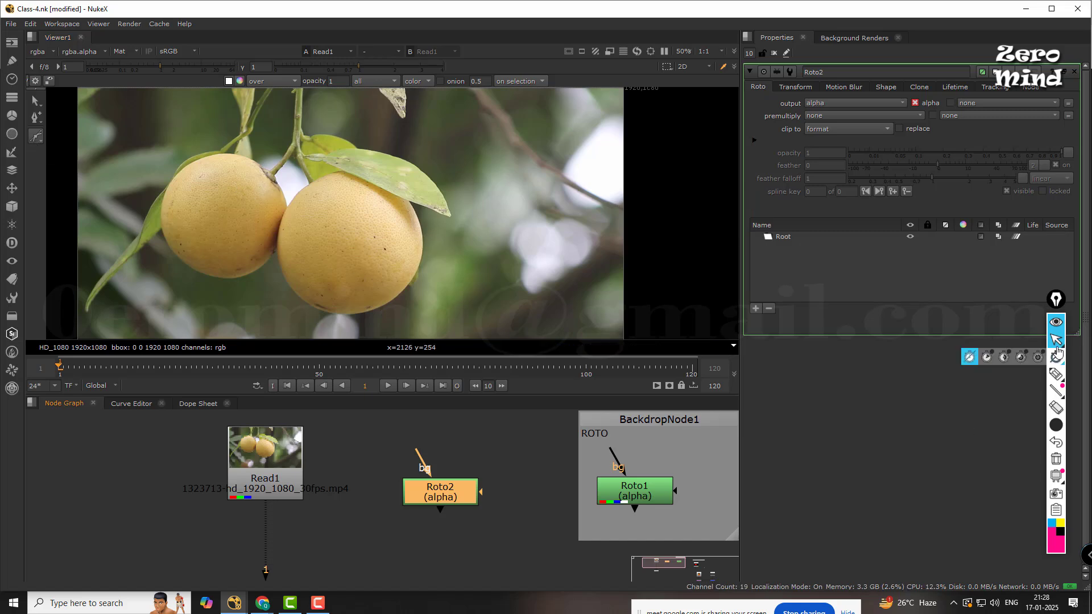
# - Circle Roto2 with the annotation marker, link it to its shape list with a line, and erase the marks
pyautogui.click(1055, 374)
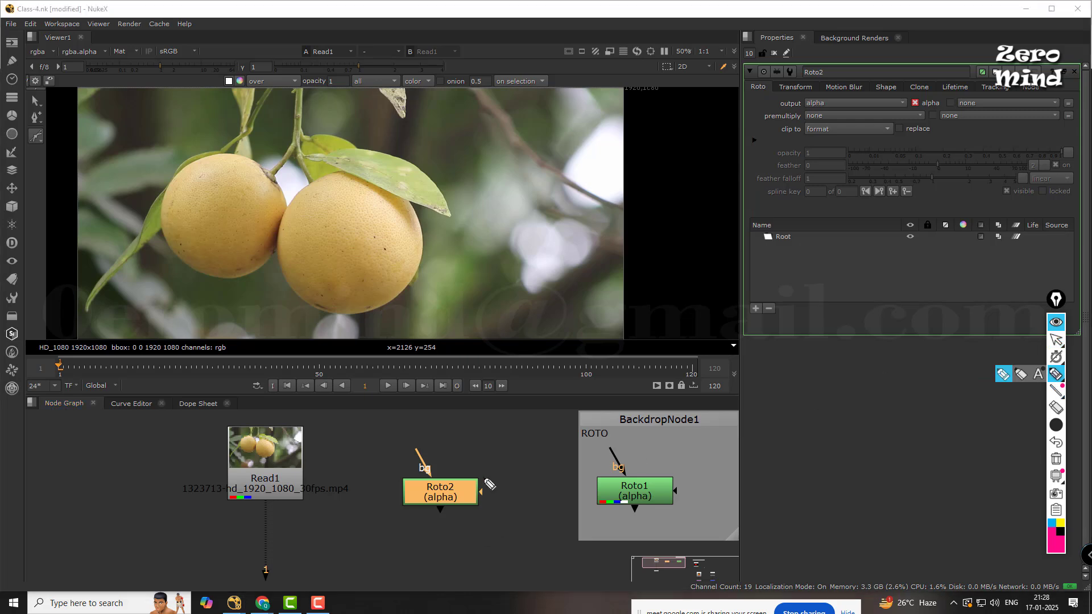
pyautogui.moveTo(488, 483)
pyautogui.mouseDown()
pyautogui.moveTo(380, 494)
pyautogui.moveTo(490, 477)
pyautogui.moveTo(616, 379)
pyautogui.mouseUp()
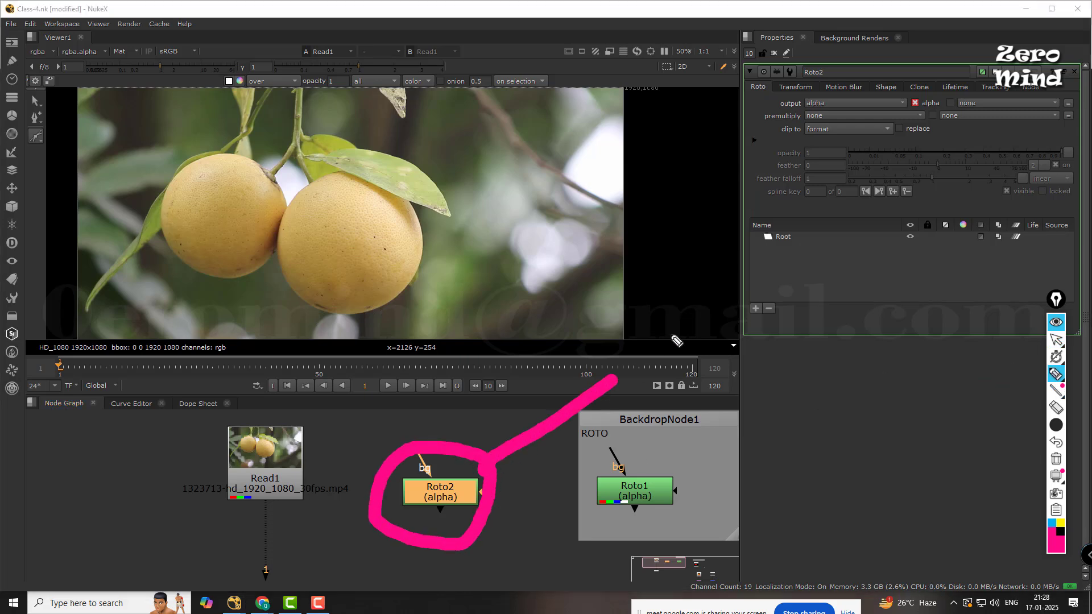
pyautogui.moveTo(676, 340); pyautogui.dragTo(792, 257)
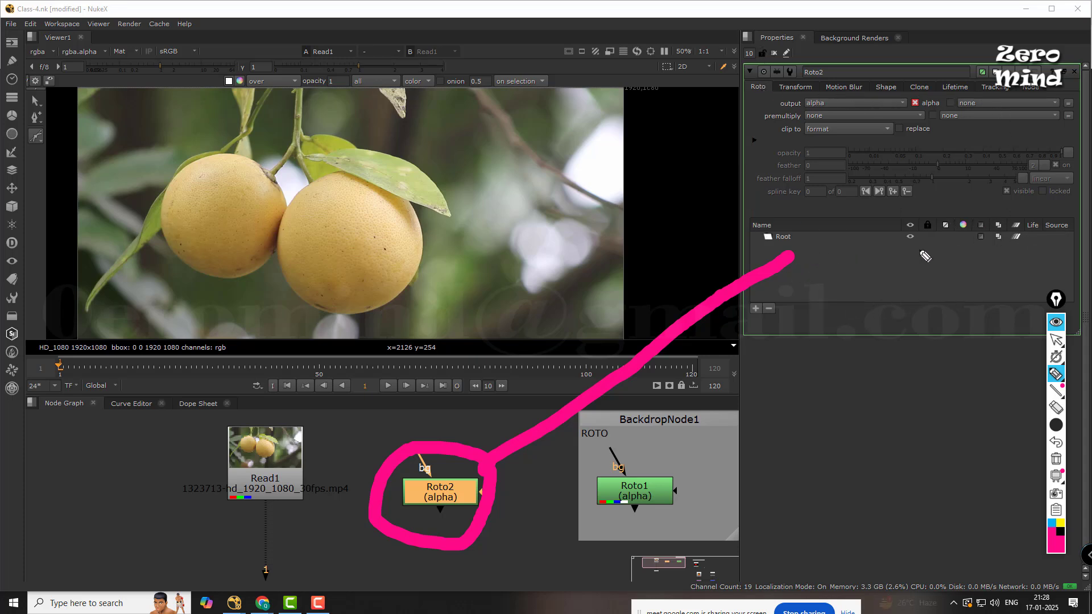
pyautogui.click(1056, 408)
pyautogui.click(626, 373)
pyautogui.click(488, 463)
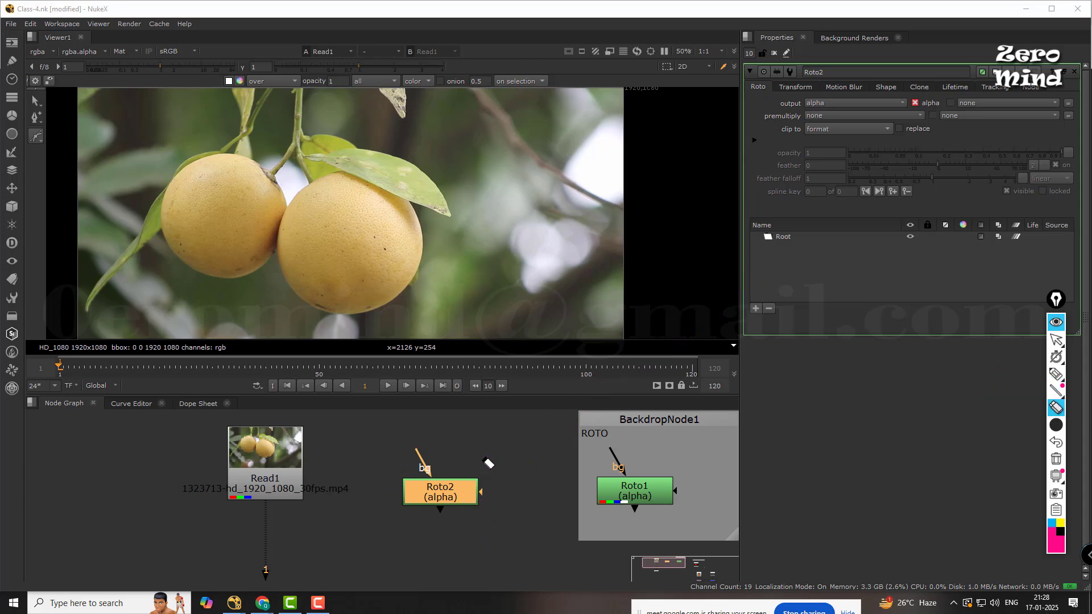
pyautogui.click(1056, 339)
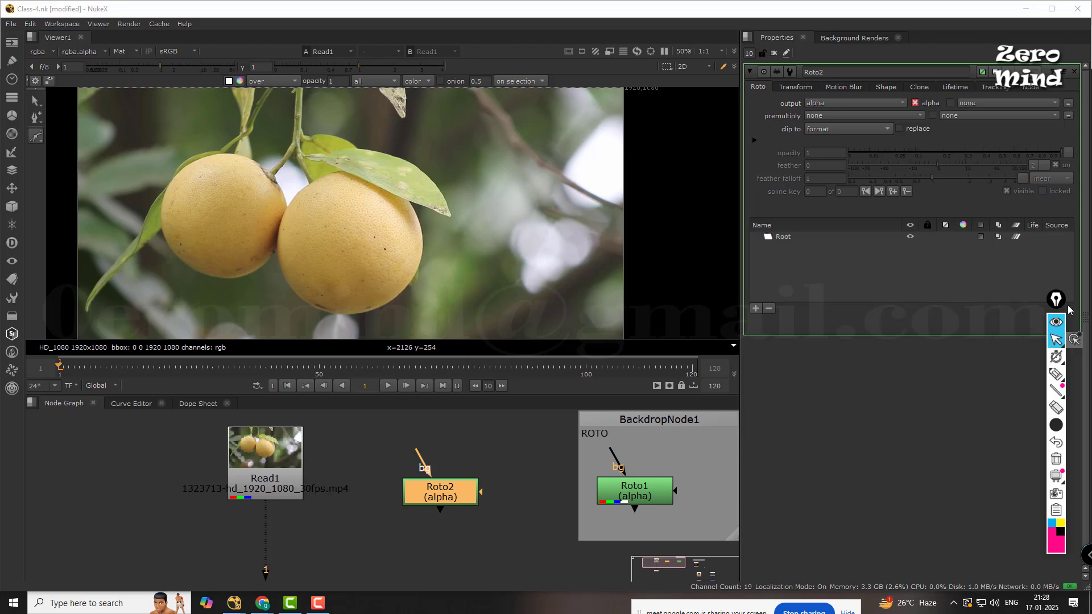
# - Draw an ellipse roto shape over the larger fruit on the right
pyautogui.click(38, 142)
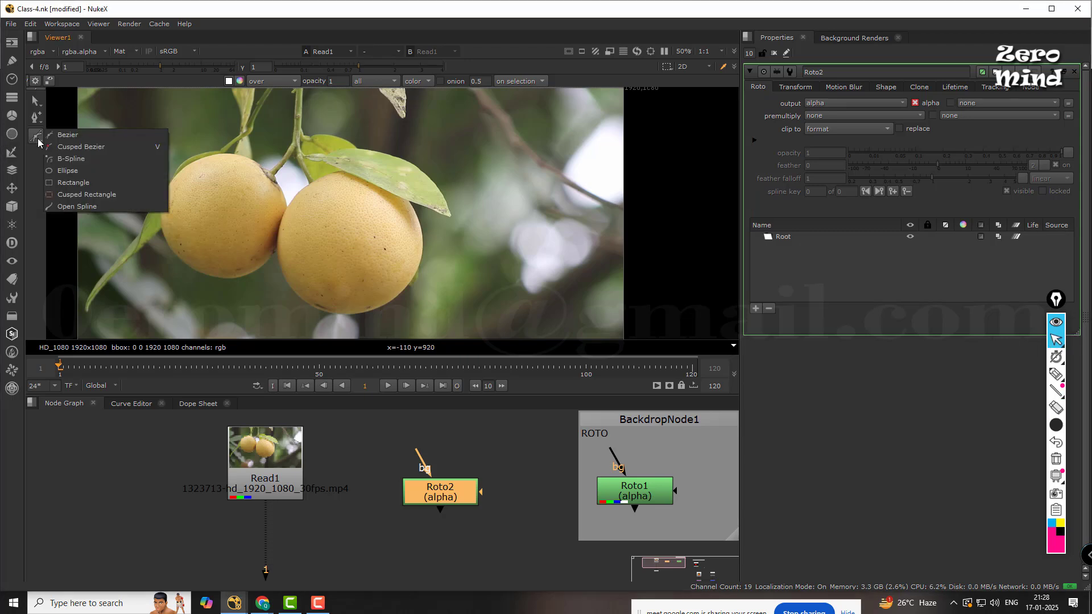
pyautogui.click(67, 170)
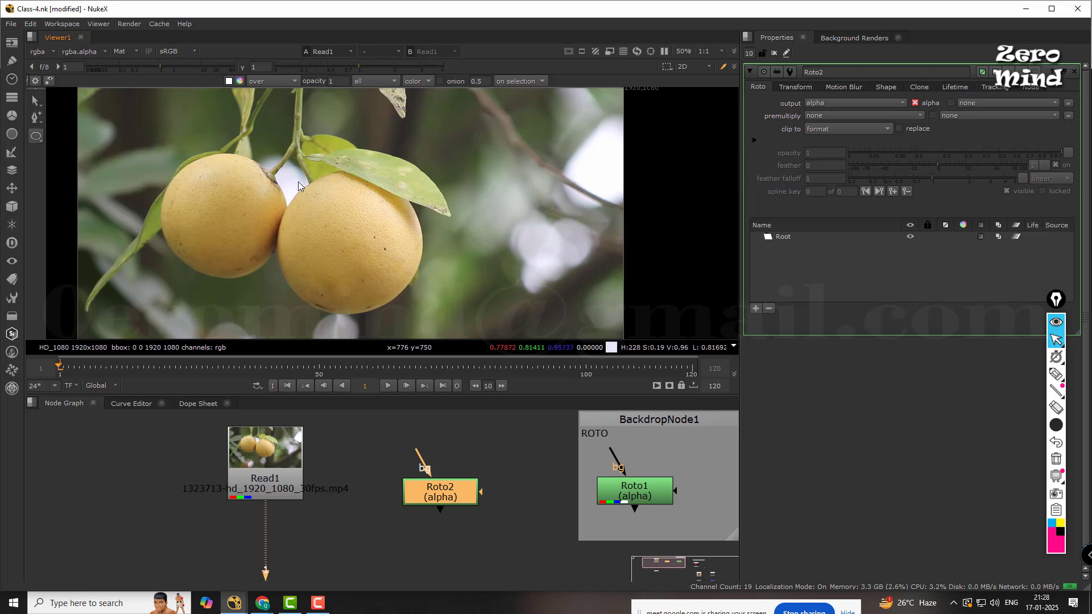
pyautogui.moveTo(298, 181); pyautogui.dragTo(445, 327)
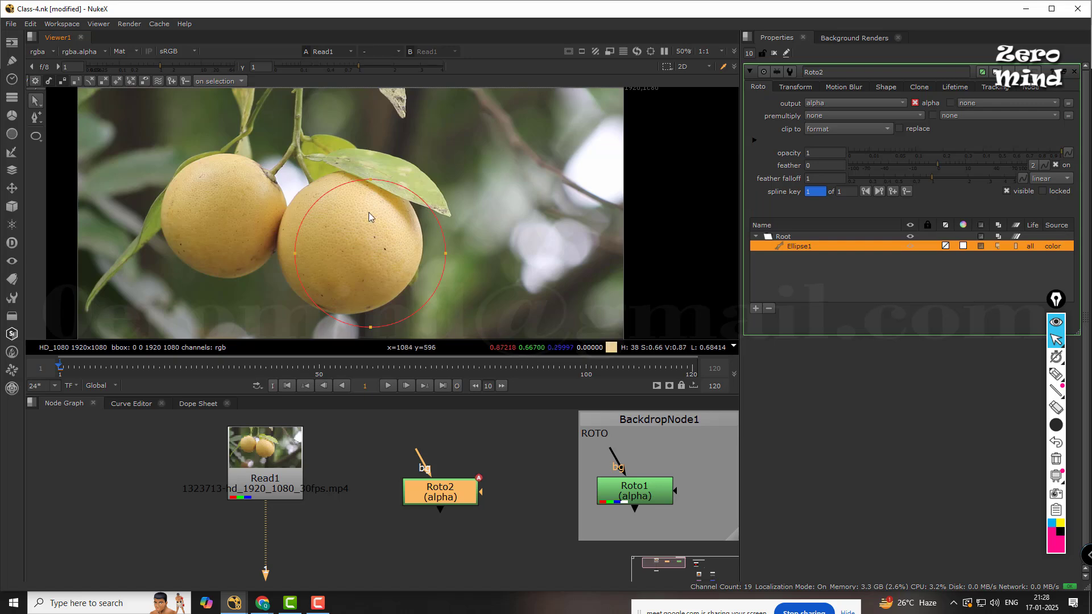
# - Move the whole ellipse onto the larger fruit and scale it down slightly to match the fruit's outline
pyautogui.moveTo(245, 159); pyautogui.dragTo(509, 338)
pyautogui.moveTo(367, 254); pyautogui.dragTo(347, 243)
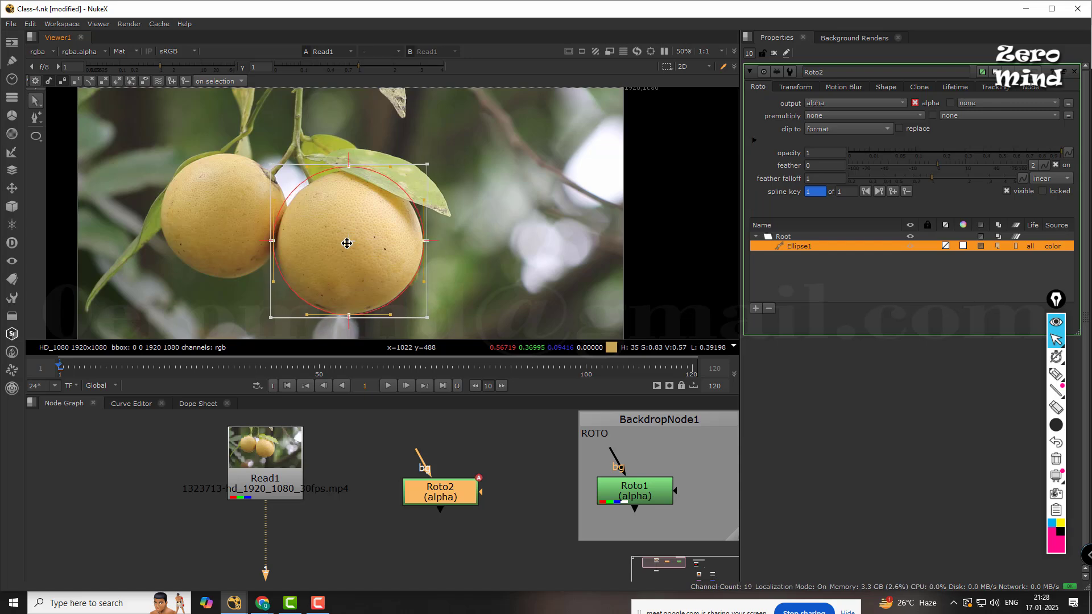
pyautogui.moveTo(347, 243); pyautogui.dragTo(348, 244)
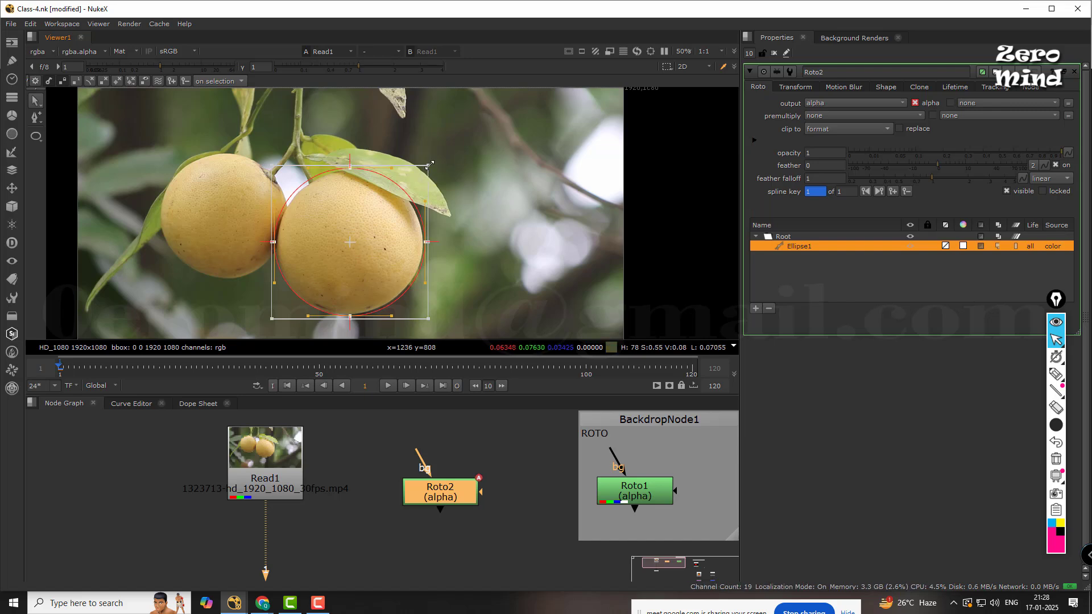
pyautogui.moveTo(428, 165); pyautogui.dragTo(426, 166)
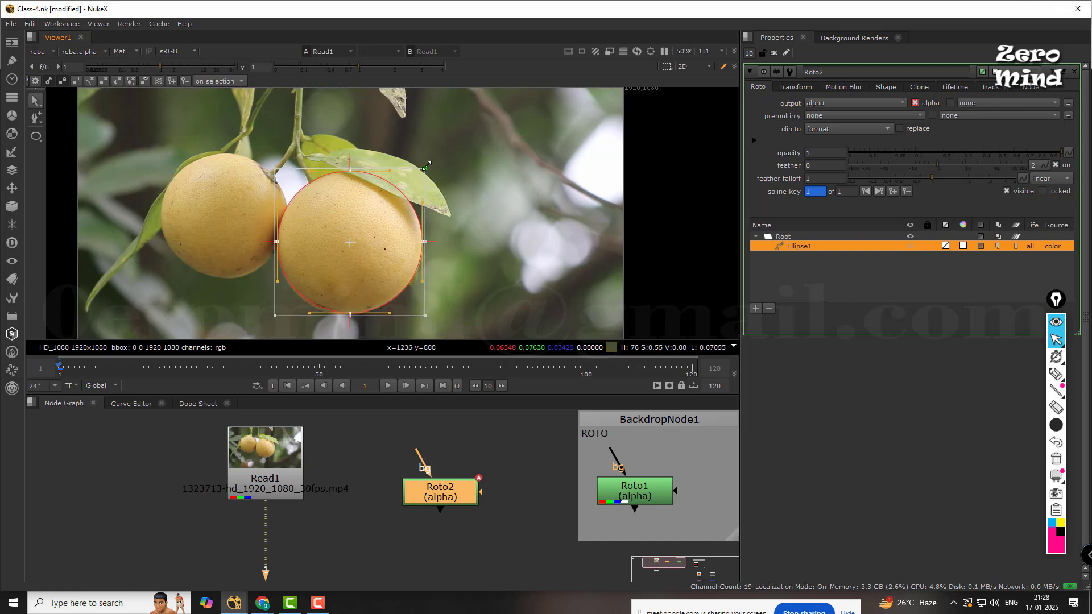
# - Nudge the whole ellipse slightly to align it more precisely with the larger fruit's outline
pyautogui.scroll(5, 346, 216)
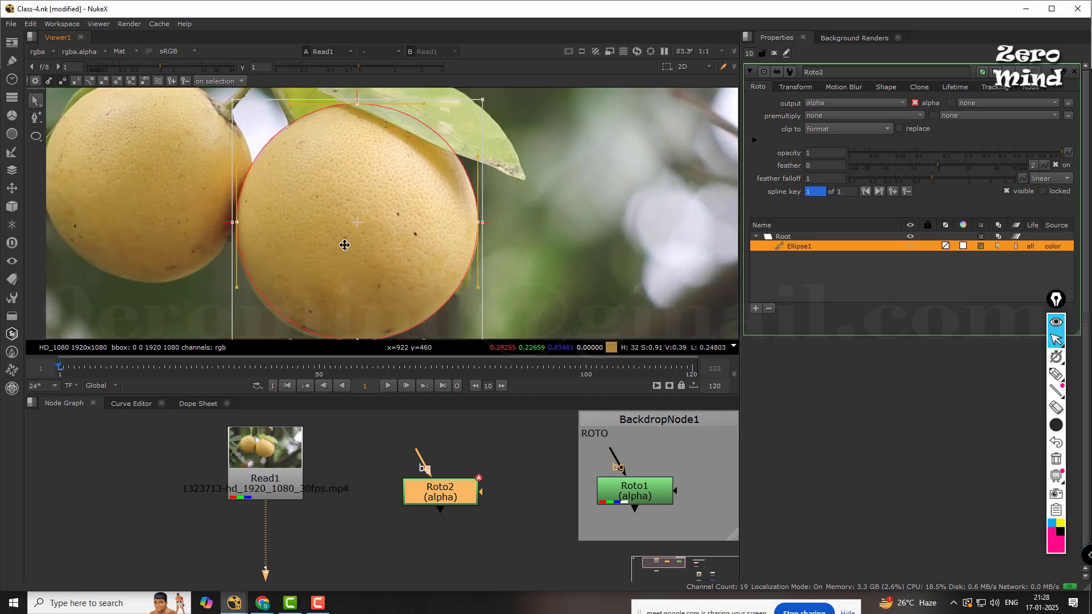
pyautogui.moveTo(380, 217); pyautogui.dragTo(390, 251, button='middle')
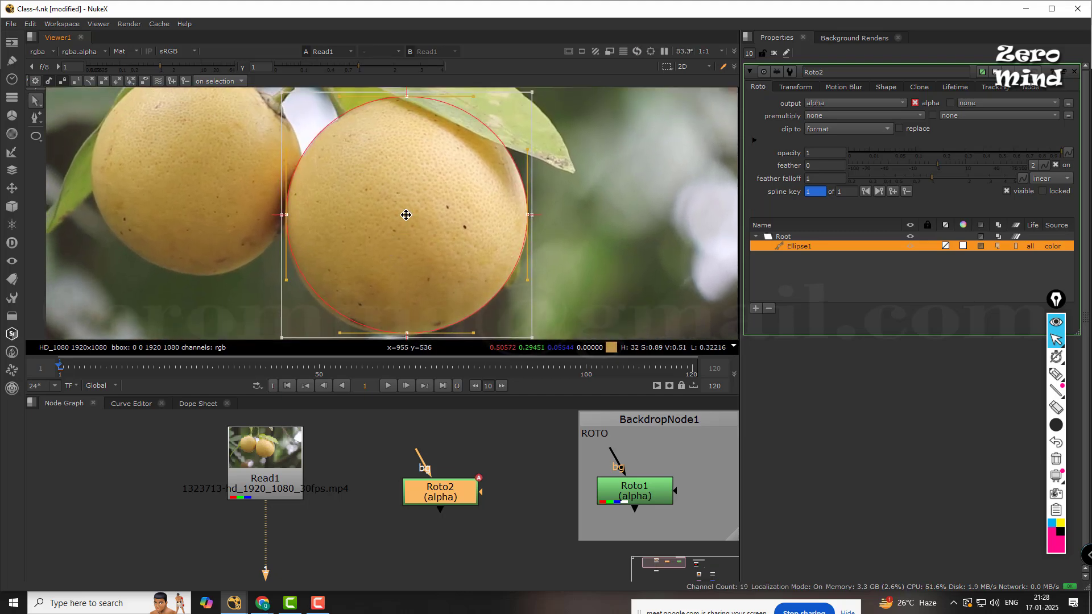
pyautogui.moveTo(406, 216); pyautogui.dragTo(405, 217)
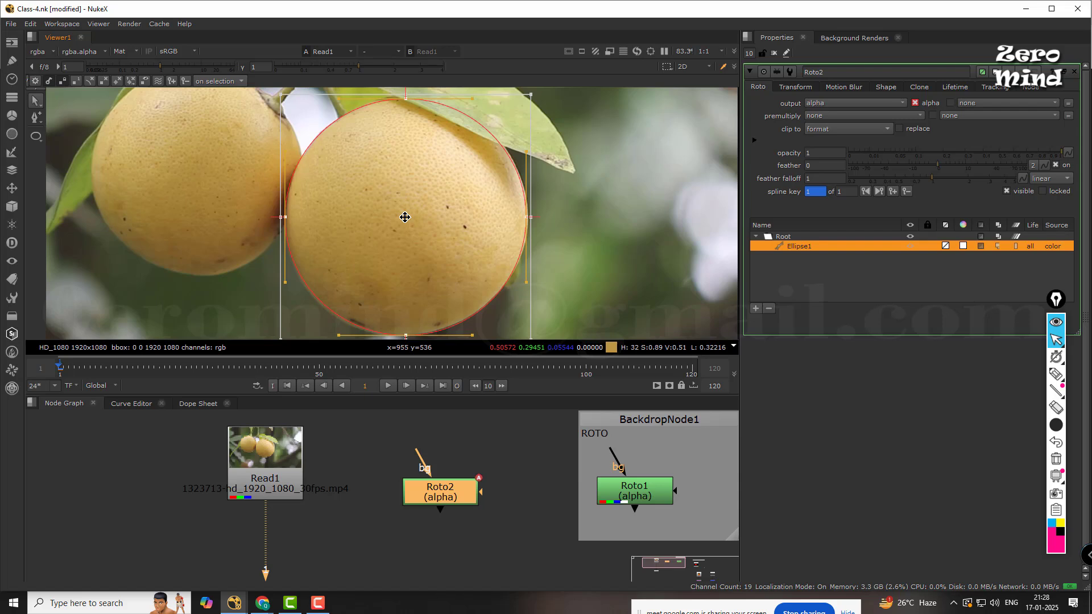
pyautogui.moveTo(405, 218); pyautogui.dragTo(405, 216)
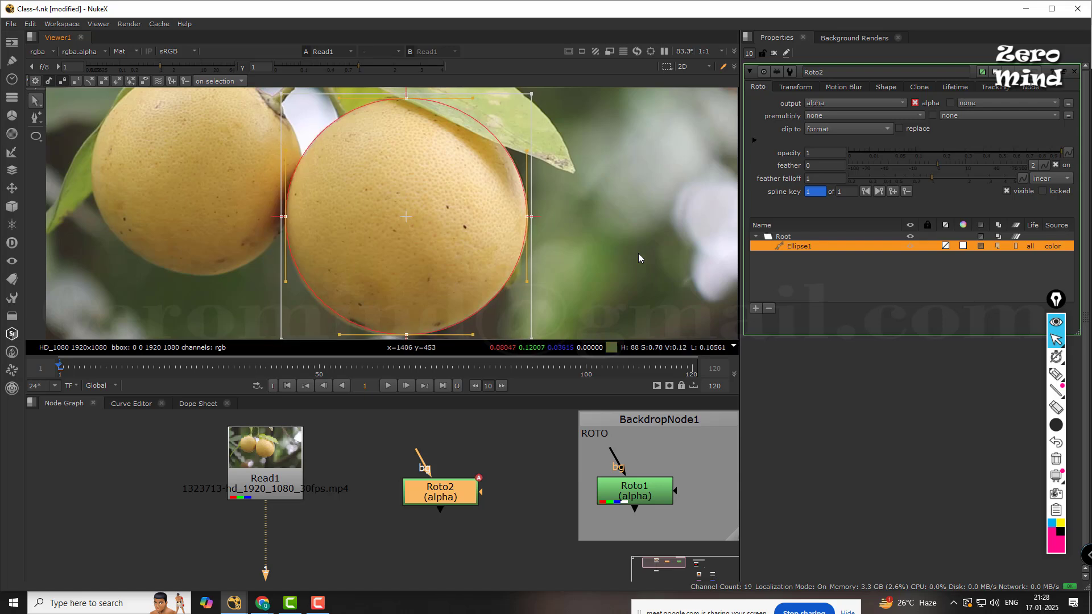
# - Set the roto selection mode to Select All and select the ellipse's bottom point
pyautogui.moveTo(638, 255); pyautogui.dragTo(633, 182, button='middle')
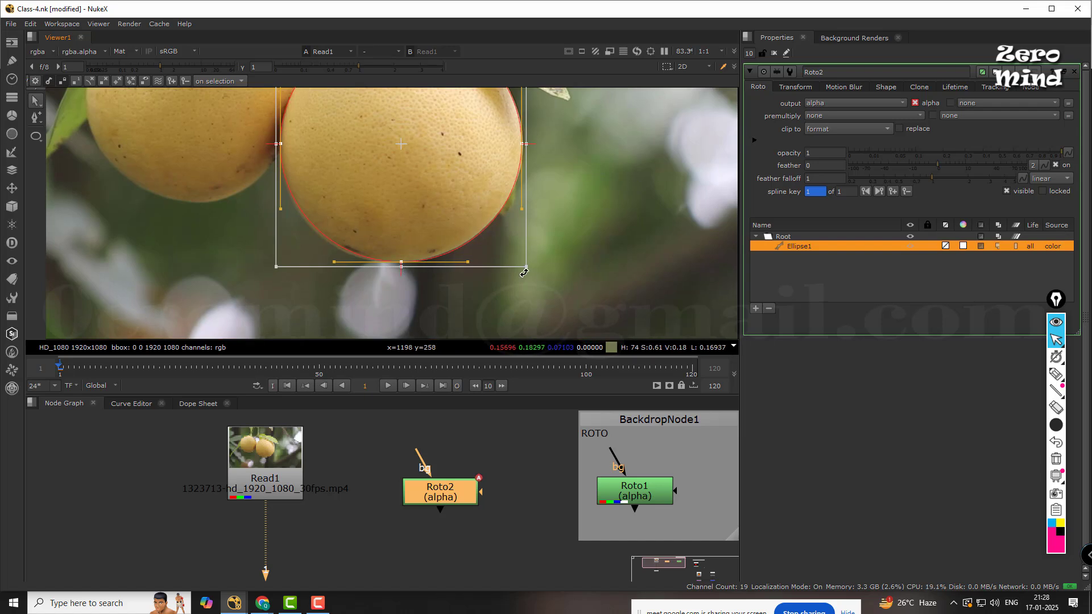
pyautogui.moveTo(593, 257); pyautogui.dragTo(545, 295, button='middle')
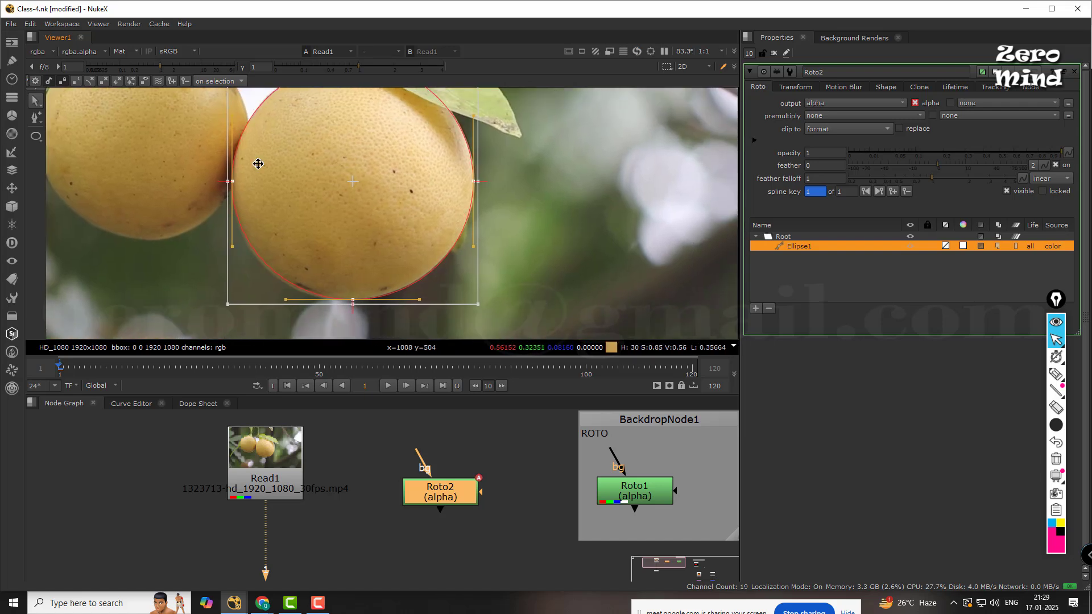
pyautogui.rightClick(38, 104)
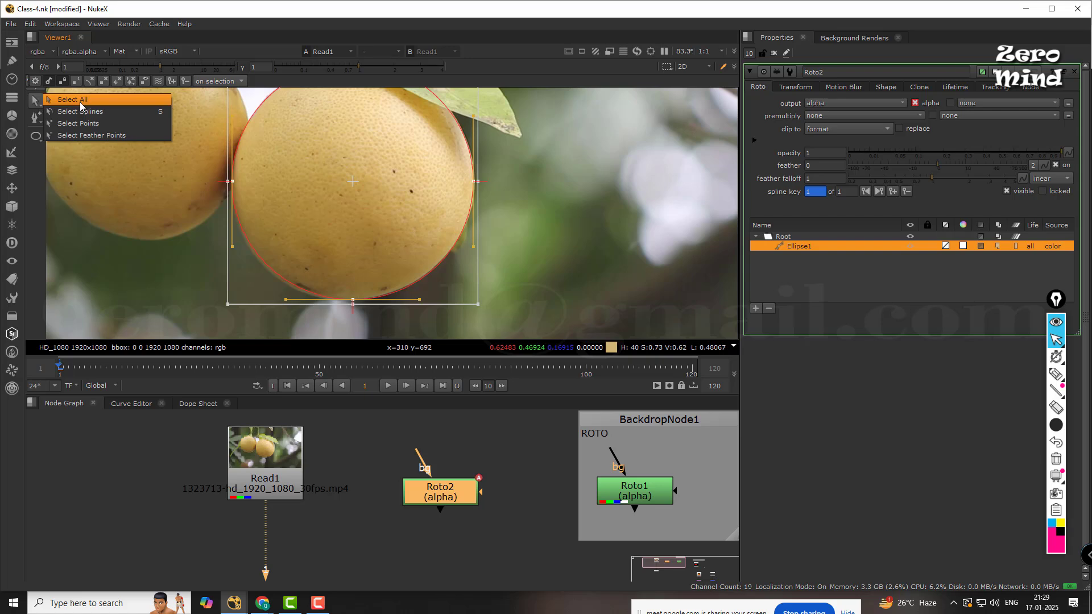
pyautogui.click(80, 101)
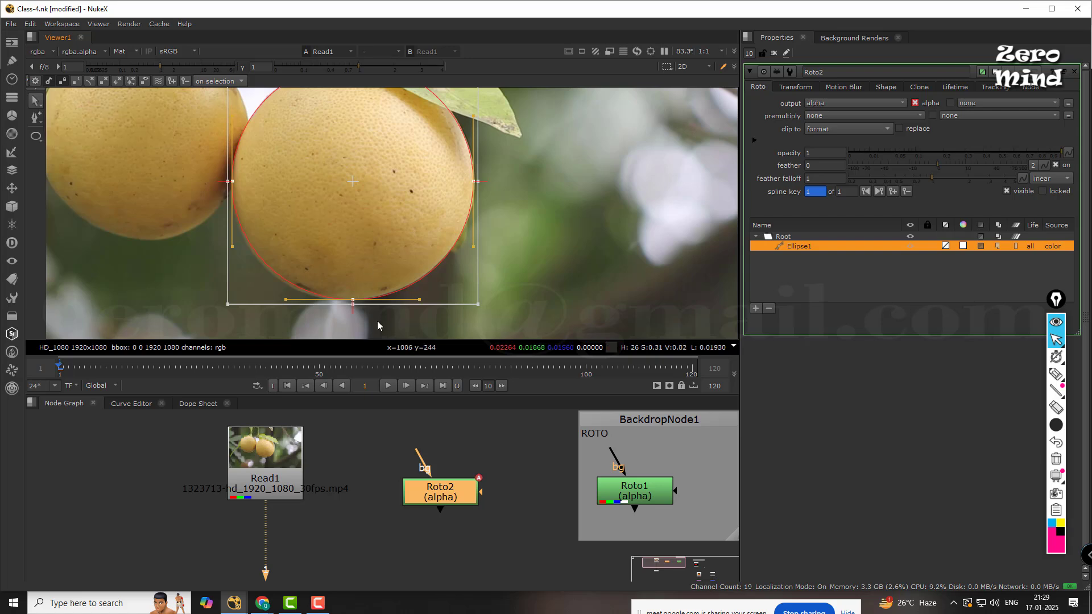
pyautogui.click(338, 314)
pyautogui.moveTo(313, 316); pyautogui.dragTo(367, 294)
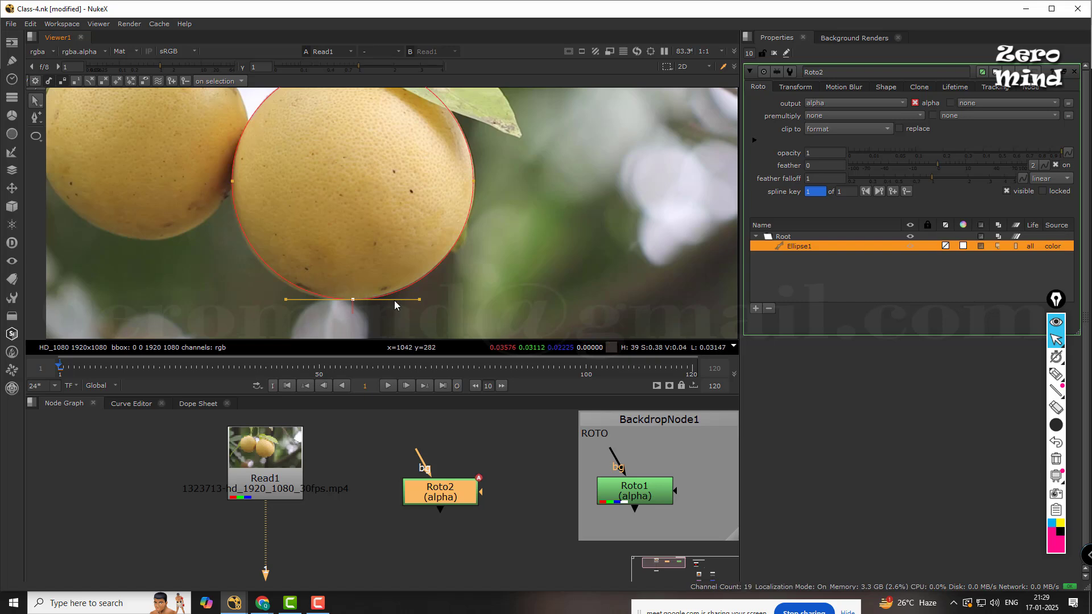
pyautogui.click(1053, 375)
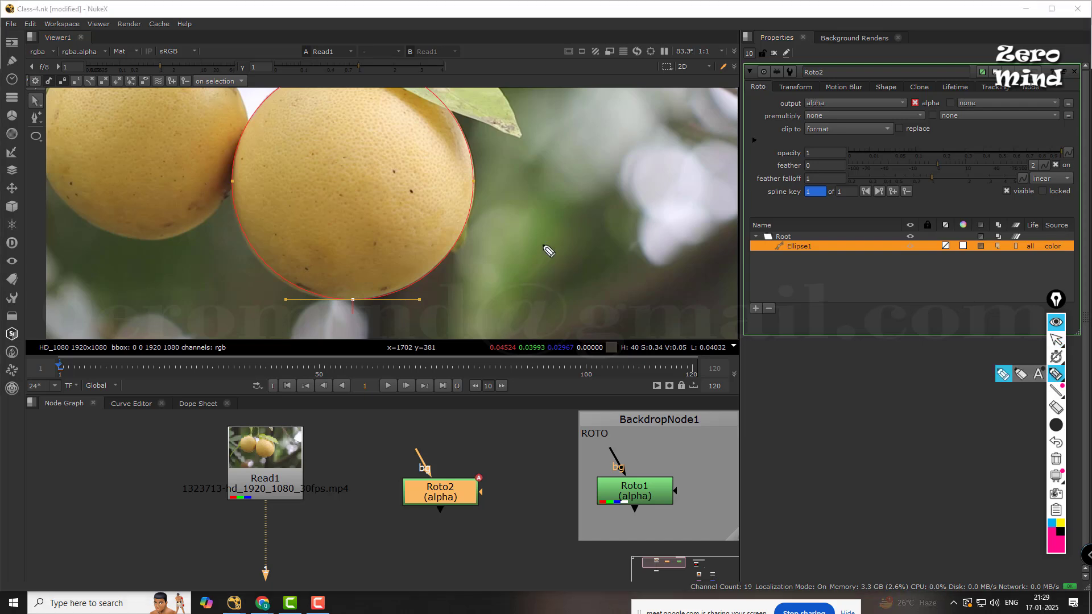
pyautogui.moveTo(560, 200)
pyautogui.mouseDown()
pyautogui.moveTo(698, 206)
pyautogui.moveTo(686, 311)
pyautogui.moveTo(568, 268)
pyautogui.moveTo(576, 211)
pyautogui.moveTo(597, 223)
pyautogui.moveTo(597, 243)
pyautogui.moveTo(636, 228)
pyautogui.moveTo(639, 244)
pyautogui.moveTo(637, 225)
pyautogui.mouseUp()
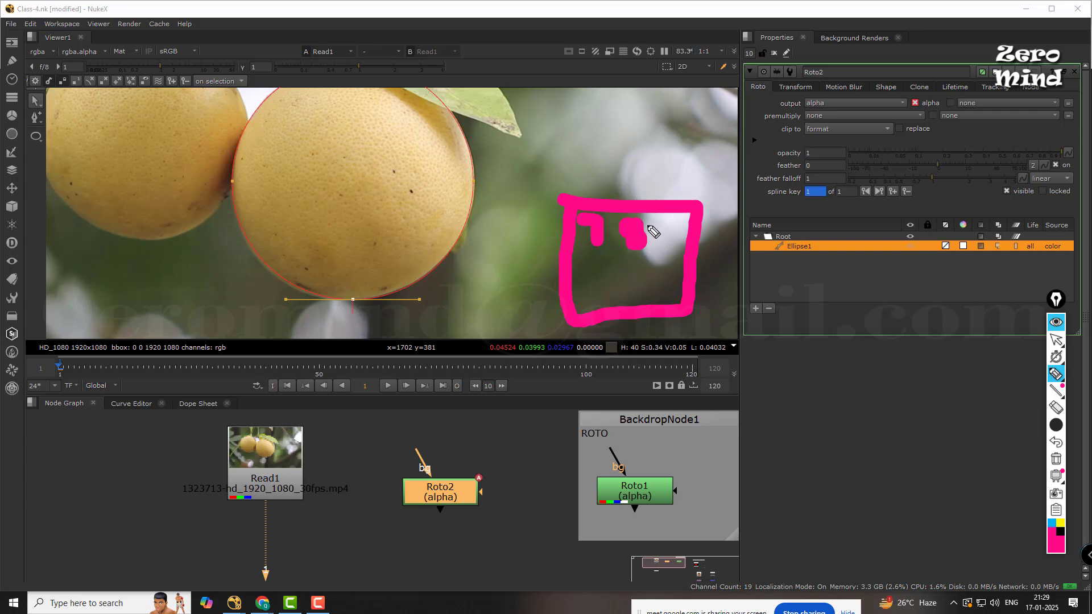
pyautogui.hotkey('ctrl', 'z')
pyautogui.hotkey('ctrl', 'z')
pyautogui.hotkey('ctrl', 'z')
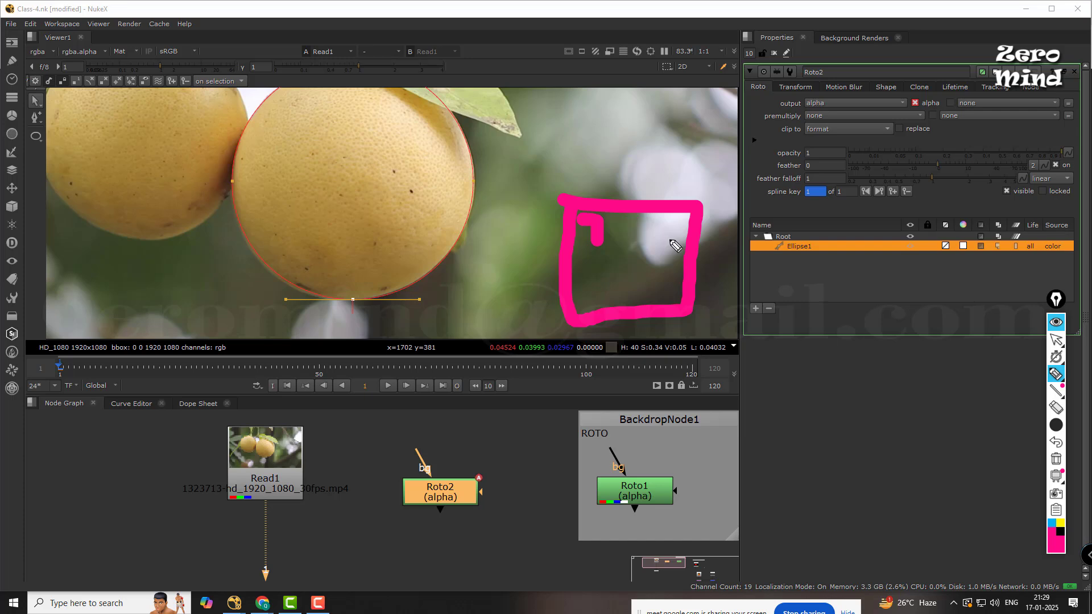
# - Choose the thinnest annotation stroke and sketch a numeric keypad box with digits around its edges beside the larger fruit
pyautogui.moveTo(1063, 392)
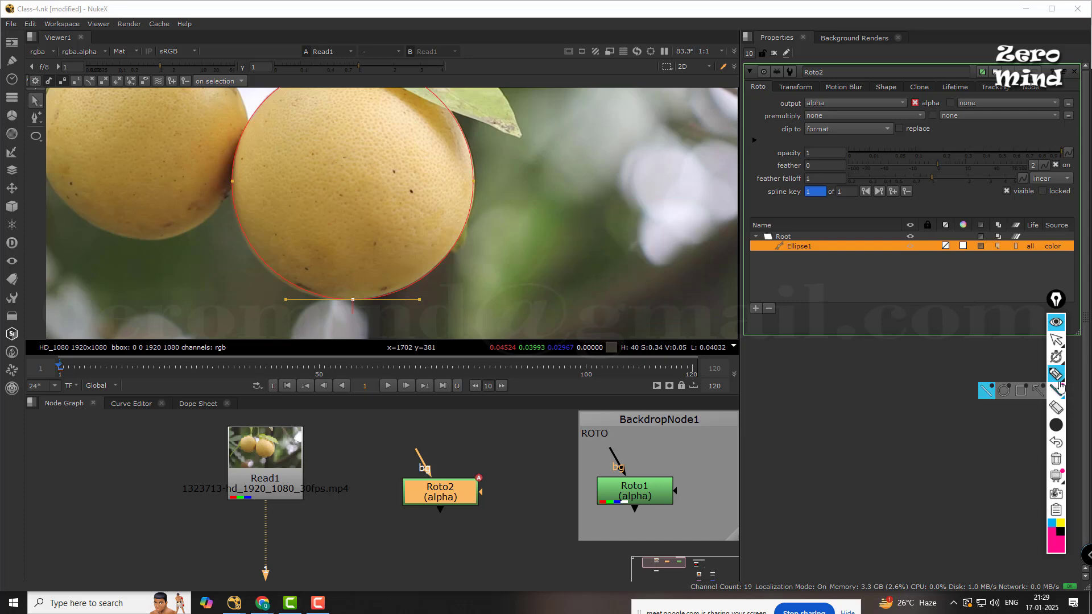
pyautogui.moveTo(1055, 424)
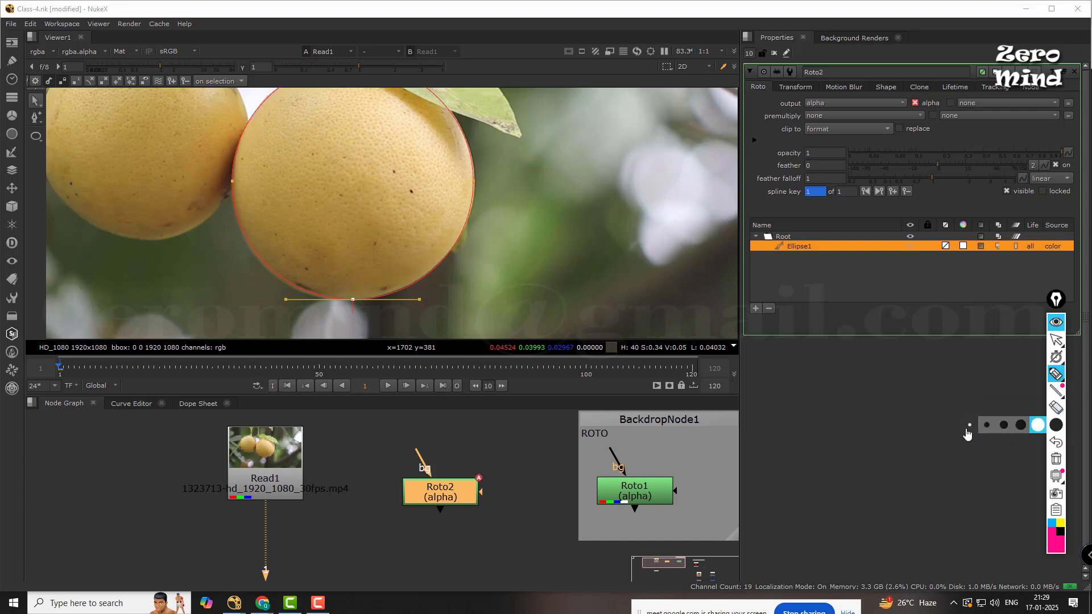
pyautogui.click(969, 426)
pyautogui.click(1055, 377)
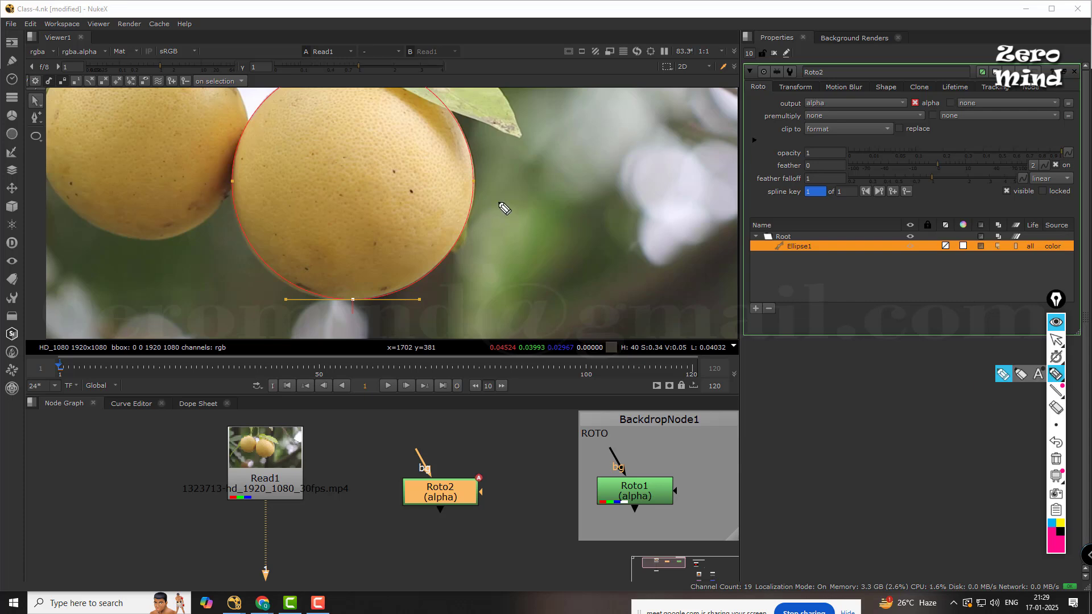
pyautogui.moveTo(515, 163)
pyautogui.mouseDown()
pyautogui.moveTo(685, 160)
pyautogui.moveTo(688, 307)
pyautogui.moveTo(515, 299)
pyautogui.moveTo(513, 151)
pyautogui.moveTo(523, 165)
pyautogui.mouseUp()
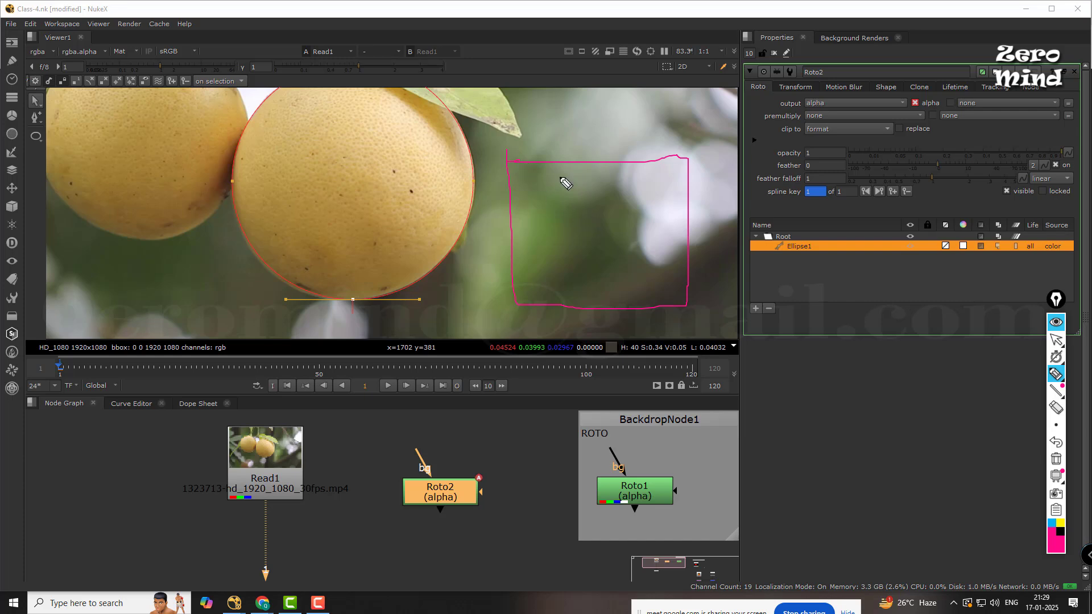
pyautogui.moveTo(532, 180)
pyautogui.mouseDown()
pyautogui.moveTo(544, 180)
pyautogui.moveTo(545, 197)
pyautogui.moveTo(605, 202)
pyautogui.moveTo(608, 184)
pyautogui.moveTo(655, 189)
pyautogui.moveTo(666, 207)
pyautogui.mouseUp()
pyautogui.moveTo(660, 244)
pyautogui.mouseDown()
pyautogui.moveTo(662, 295)
pyautogui.moveTo(624, 290)
pyautogui.moveTo(627, 298)
pyautogui.mouseUp()
pyautogui.moveTo(547, 276); pyautogui.dragTo(549, 291)
pyautogui.moveTo(535, 225); pyautogui.dragTo(548, 244)
# - Draw direction arrows outward from the keypad digits, erase the whole sketch, and return to the normal cursor
pyautogui.moveTo(529, 183); pyautogui.dragTo(494, 142)
pyautogui.moveTo(608, 176); pyautogui.dragTo(606, 127)
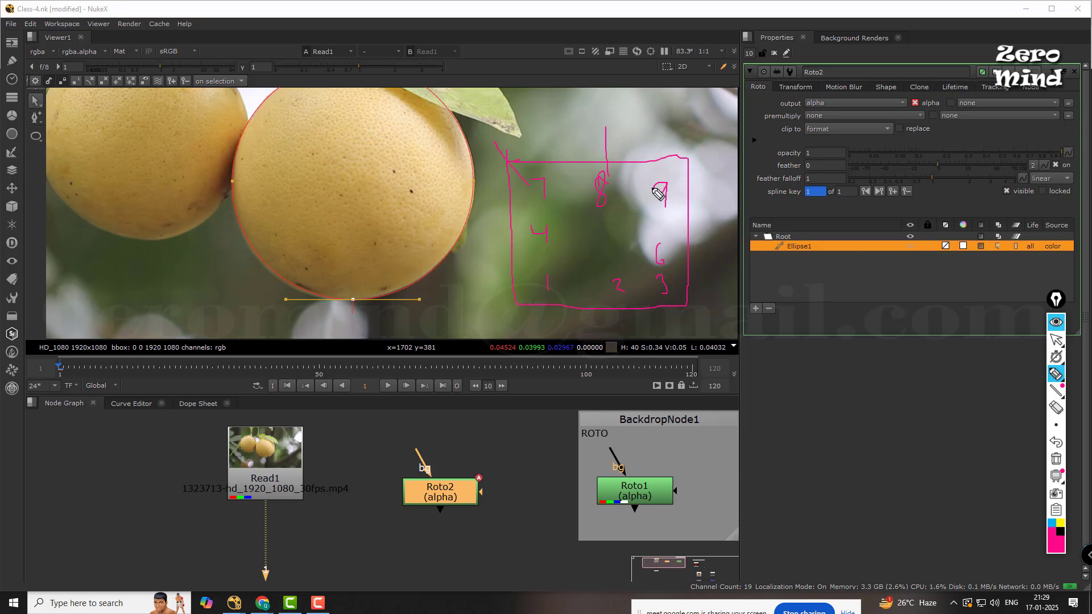
pyautogui.moveTo(668, 178)
pyautogui.mouseDown()
pyautogui.moveTo(695, 134)
pyautogui.moveTo(699, 148)
pyautogui.mouseUp()
pyautogui.moveTo(597, 135); pyautogui.dragTo(618, 122)
pyautogui.moveTo(547, 234); pyautogui.dragTo(514, 247)
pyautogui.moveTo(660, 232); pyautogui.dragTo(701, 234)
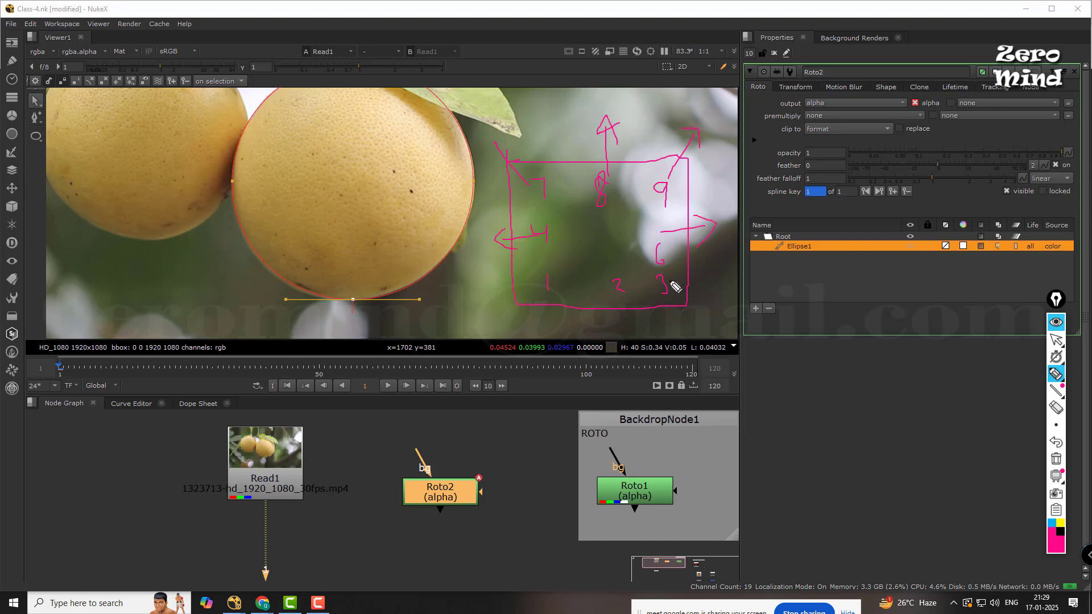
pyautogui.moveTo(669, 280)
pyautogui.mouseDown()
pyautogui.moveTo(705, 273)
pyautogui.moveTo(703, 309)
pyautogui.moveTo(636, 307)
pyautogui.mouseUp()
pyautogui.moveTo(547, 293); pyautogui.dragTo(488, 322)
pyautogui.click(1056, 408)
pyautogui.moveTo(628, 163)
pyautogui.mouseDown()
pyautogui.moveTo(581, 112)
pyautogui.moveTo(580, 212)
pyautogui.moveTo(690, 187)
pyautogui.moveTo(524, 241)
pyautogui.moveTo(480, 319)
pyautogui.moveTo(590, 296)
pyautogui.moveTo(702, 309)
pyautogui.moveTo(629, 285)
pyautogui.moveTo(684, 285)
pyautogui.moveTo(689, 224)
pyautogui.moveTo(697, 237)
pyautogui.mouseUp()
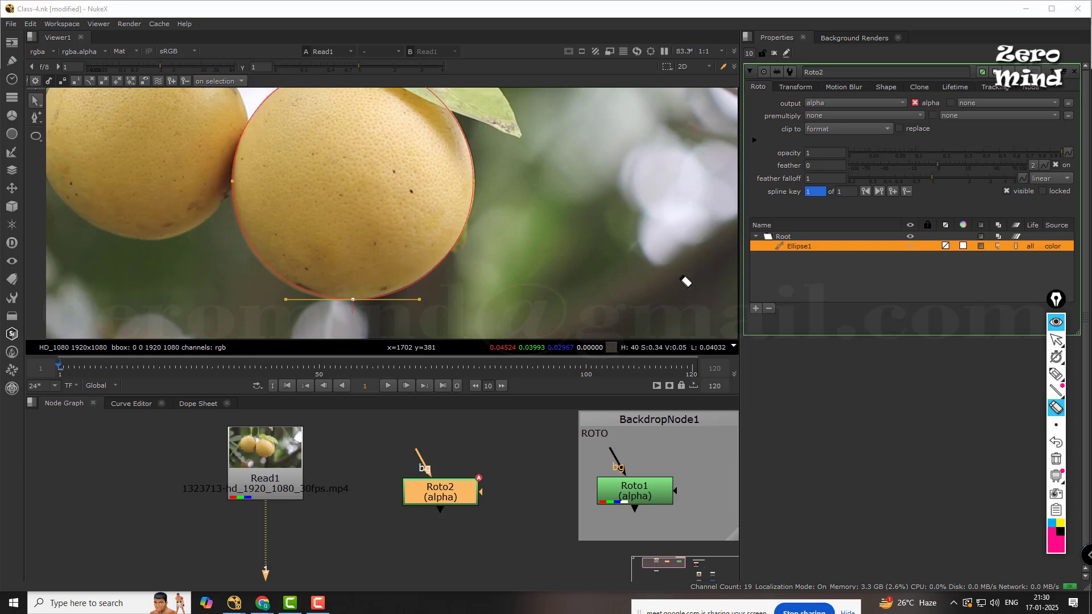
pyautogui.click(1056, 340)
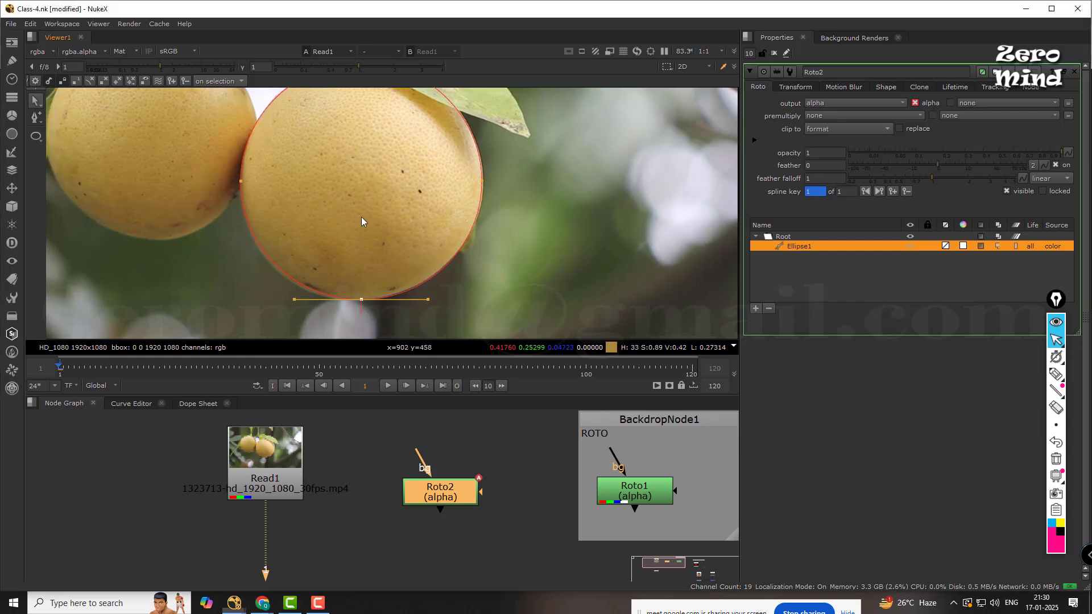
# - Nudge the ellipse's selected bottom point upward in small increments, inside the fruit's lower edge
pyautogui.moveTo(362, 221); pyautogui.dragTo(438, 206, button='middle')
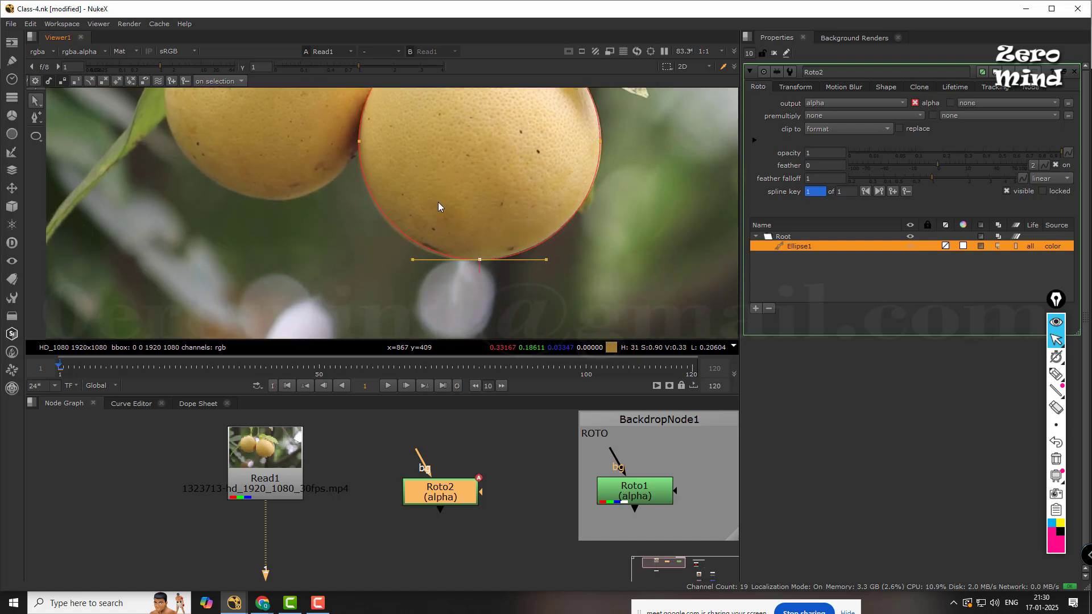
pyautogui.moveTo(490, 277); pyautogui.dragTo(490, 277)
pyautogui.press('Up')
pyautogui.press('Up')
pyautogui.press('Up')
pyautogui.press('Up')
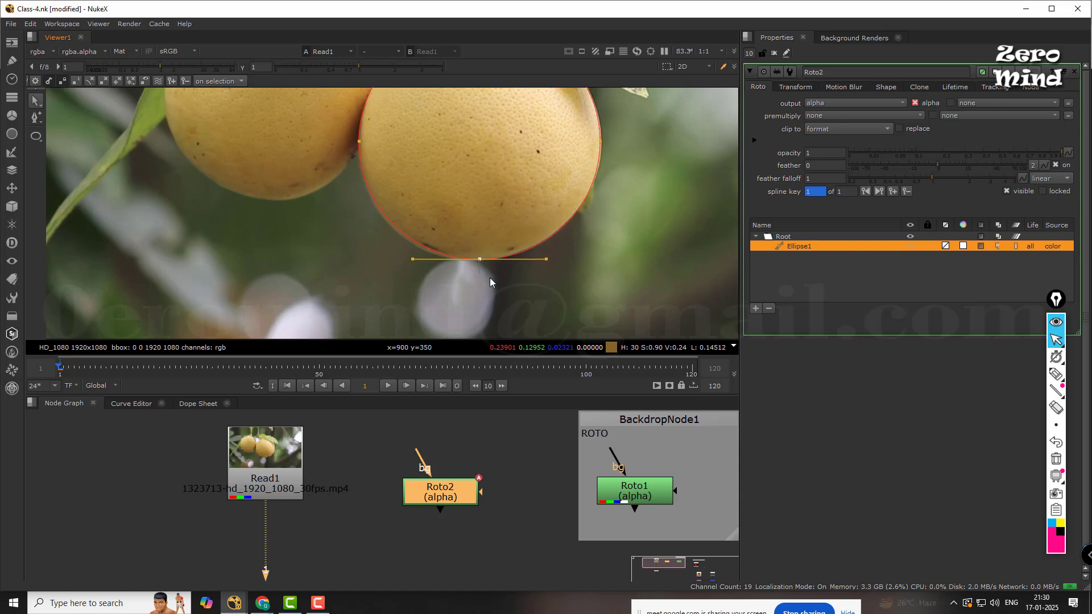
pyautogui.press('Up')
pyautogui.press('Up')
pyautogui.press('Up')
pyautogui.press('Up')
pyautogui.press('Up')
pyautogui.press('Up')
pyautogui.press('Up')
pyautogui.press('Up')
pyautogui.press('Up')
pyautogui.press('Up')
pyautogui.press('Up')
pyautogui.press('Up')
pyautogui.press('Up')
pyautogui.press('Up')
pyautogui.press('Up')
pyautogui.press('Up')
pyautogui.press('Up')
pyautogui.press('Up')
pyautogui.press('Up')
pyautogui.press('Up')
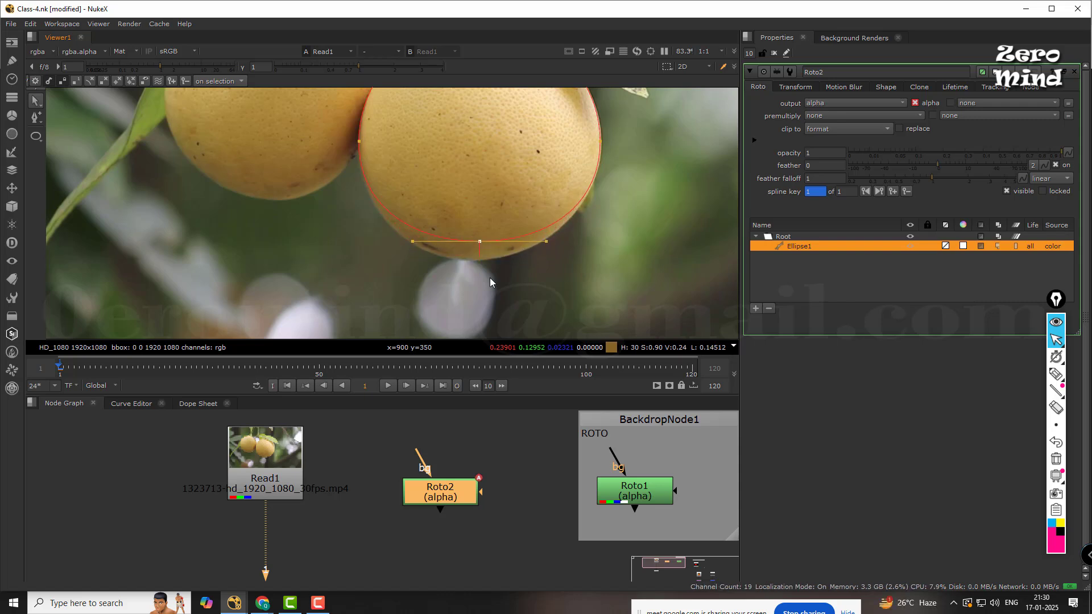
# - Nudge the ellipse's bottom point back down onto the fruit's lower edge
pyautogui.press('Down')
pyautogui.press('Down')
pyautogui.press('Down')
pyautogui.press('Down')
pyautogui.press('Down')
pyautogui.press('Down')
pyautogui.press('Down')
pyautogui.press('Down')
pyautogui.press('Down')
pyautogui.press('Down')
pyautogui.press('Down')
pyautogui.press('Down')
pyautogui.press('Down')
pyautogui.press('Down')
pyautogui.press('Down')
pyautogui.press('Down')
pyautogui.press('Down')
pyautogui.press('Down')
pyautogui.press('Down')
pyautogui.press('Down')
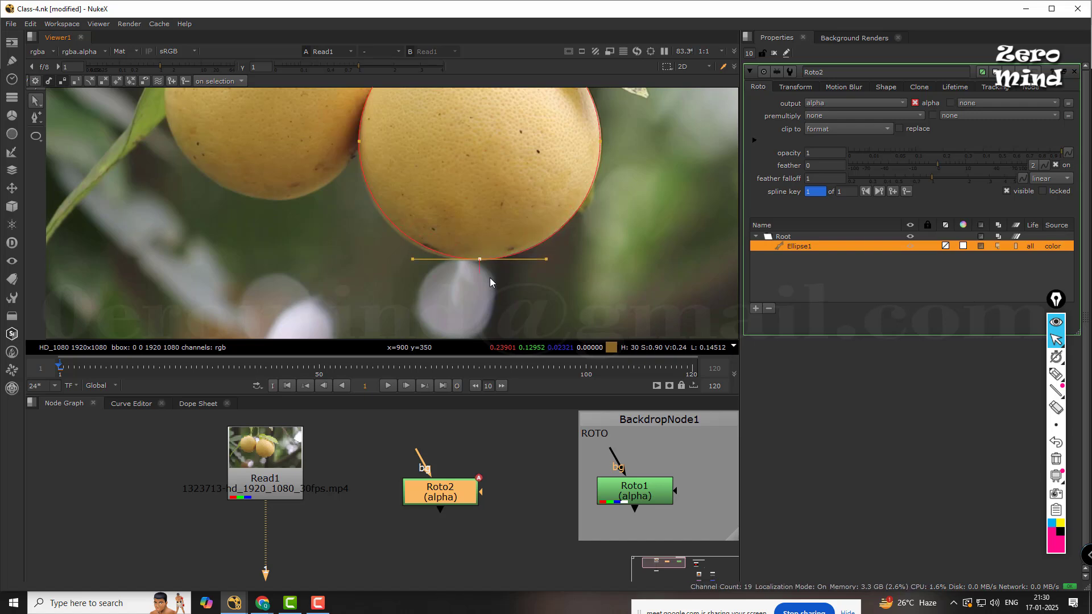
# - Select the ellipse's right point, and switch the selection mode to Select Splines and back to Select All
pyautogui.moveTo(626, 122); pyautogui.dragTo(587, 149)
pyautogui.moveTo(650, 169); pyautogui.dragTo(604, 206, button='middle')
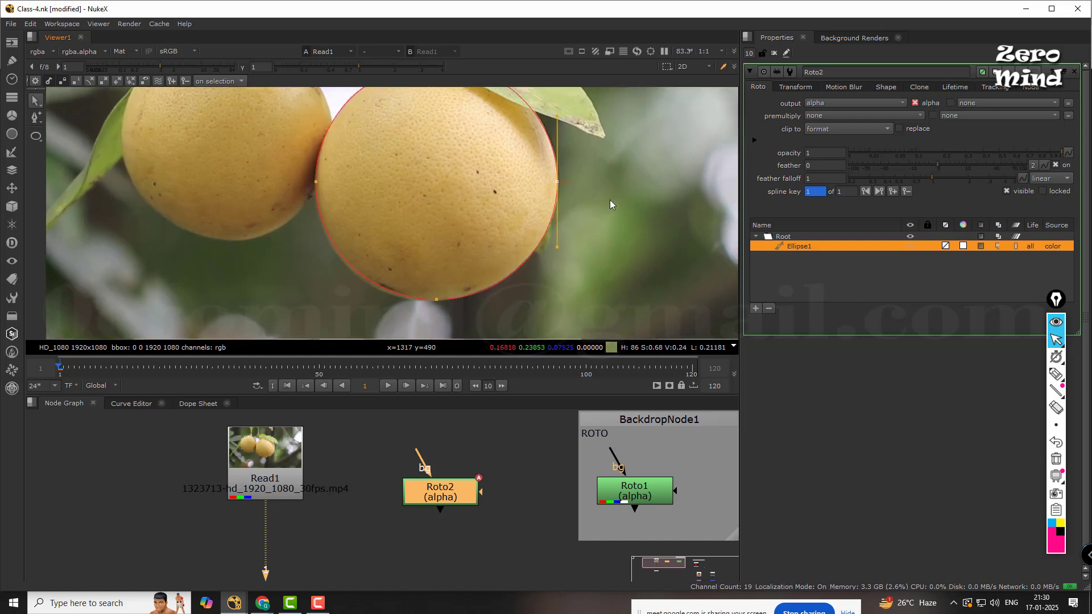
pyautogui.click(36, 105)
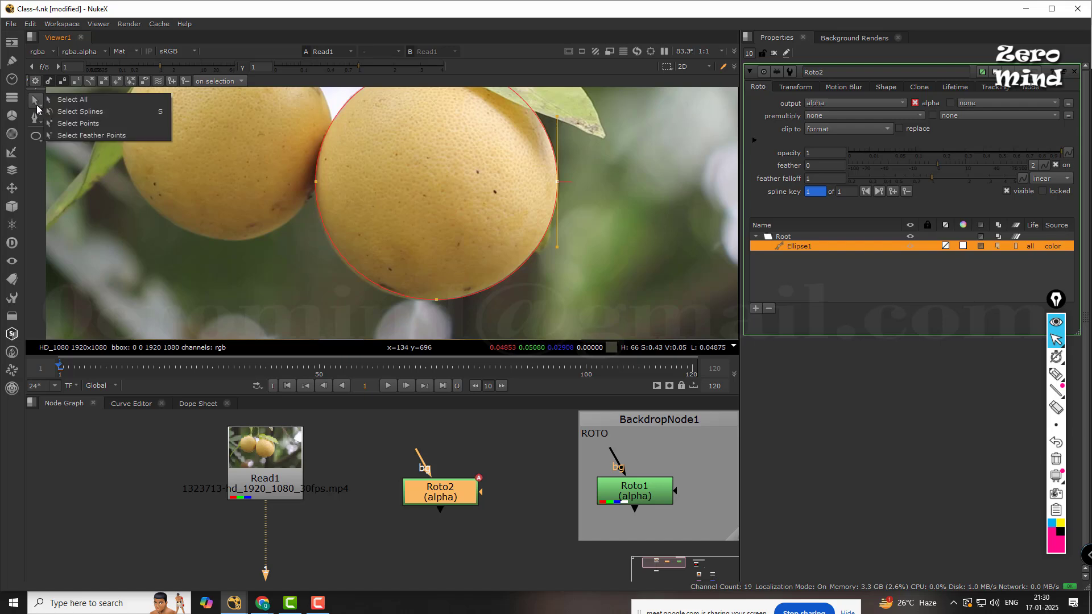
pyautogui.click(70, 113)
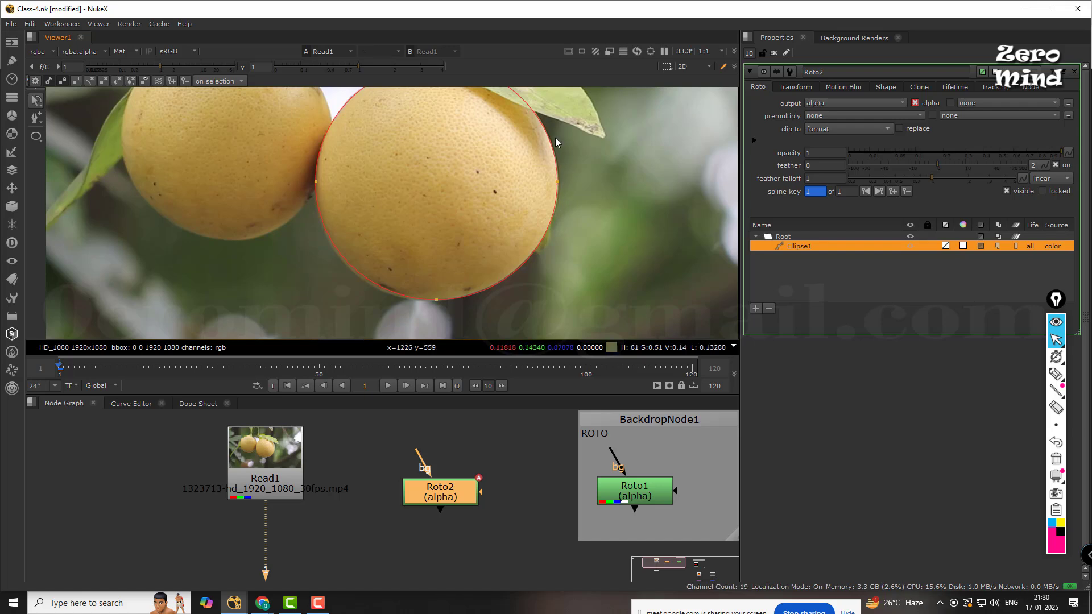
pyautogui.rightClick(40, 106)
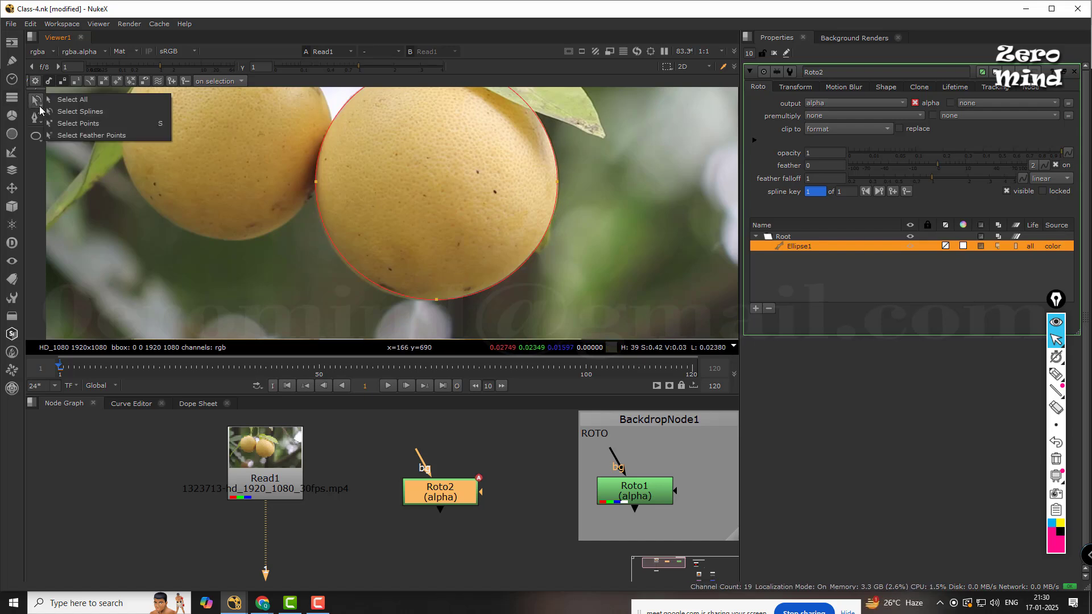
pyautogui.click(78, 101)
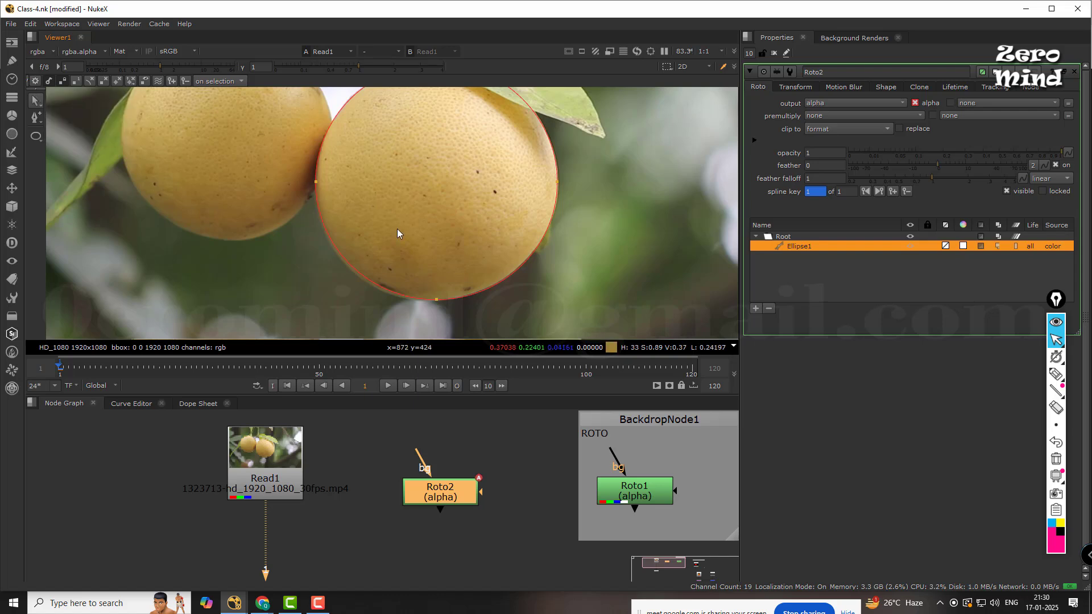
# - Select the ellipse's bottom point and extend its left tangent handle slightly outward to follow the fruit's lower curve
pyautogui.moveTo(401, 198); pyautogui.dragTo(415, 203, button='middle')
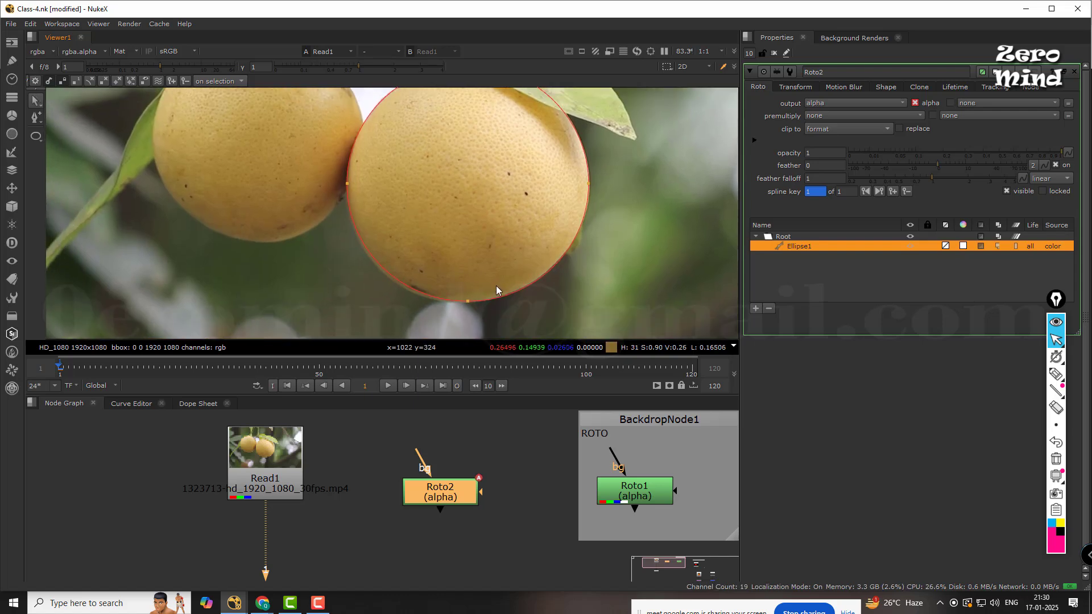
pyautogui.moveTo(497, 283); pyautogui.dragTo(460, 320)
pyautogui.moveTo(400, 302); pyautogui.dragTo(385, 301)
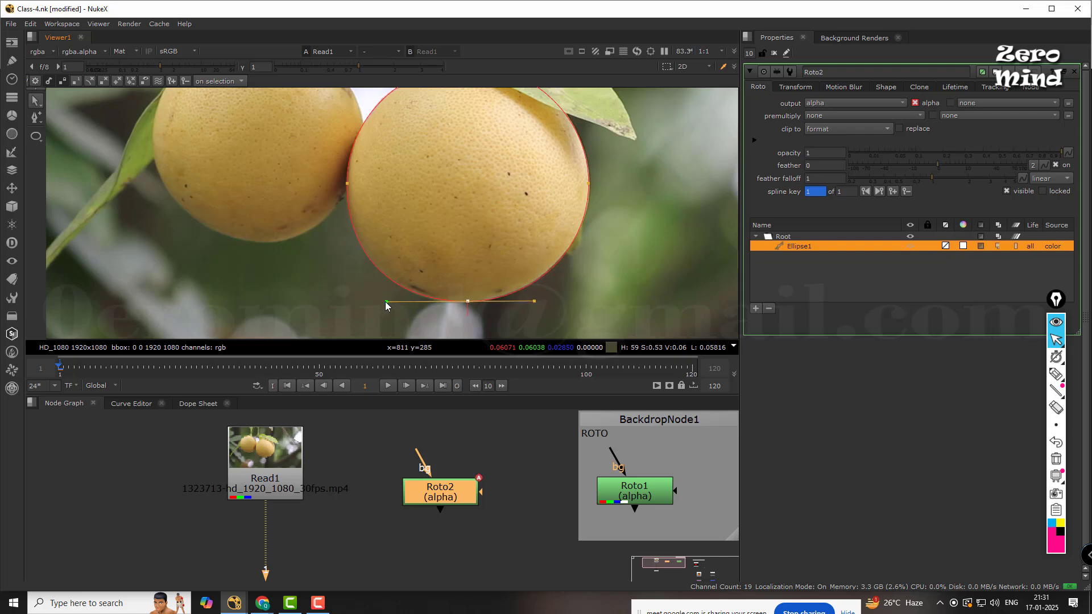
# - Move the ellipse's top point slightly up and to the right to match the fruit's upper edge
pyautogui.moveTo(612, 175); pyautogui.dragTo(608, 247, button='middle')
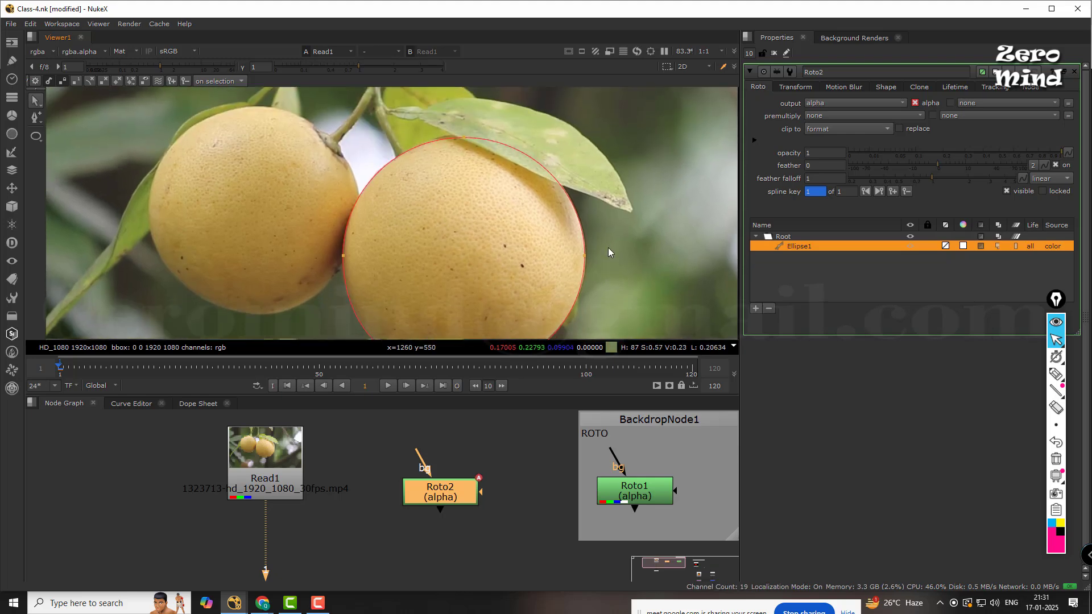
pyautogui.scroll(6, 445, 152)
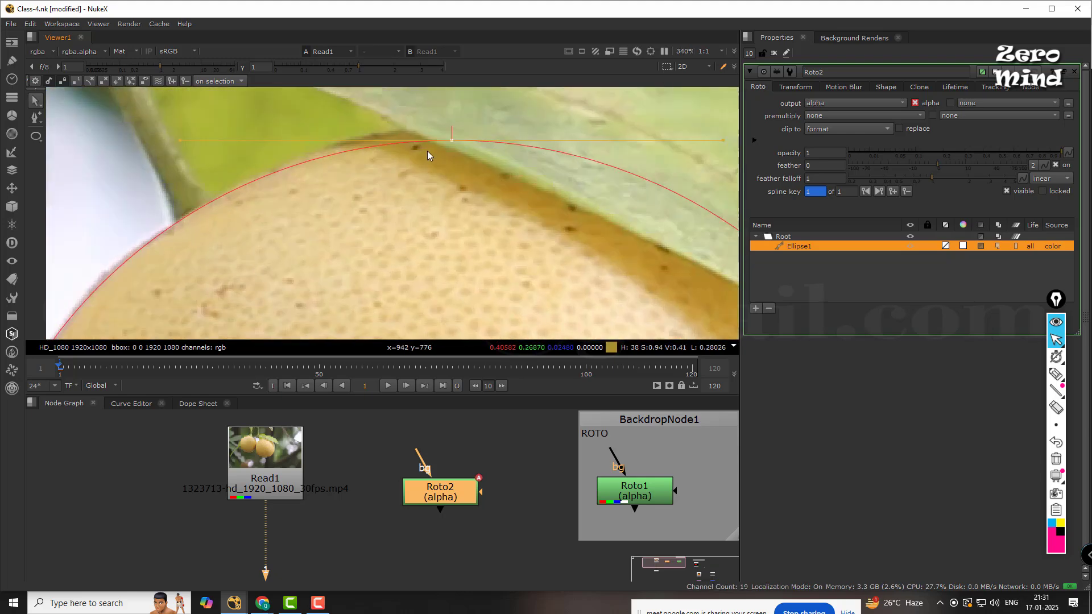
pyautogui.moveTo(452, 141); pyautogui.dragTo(462, 128)
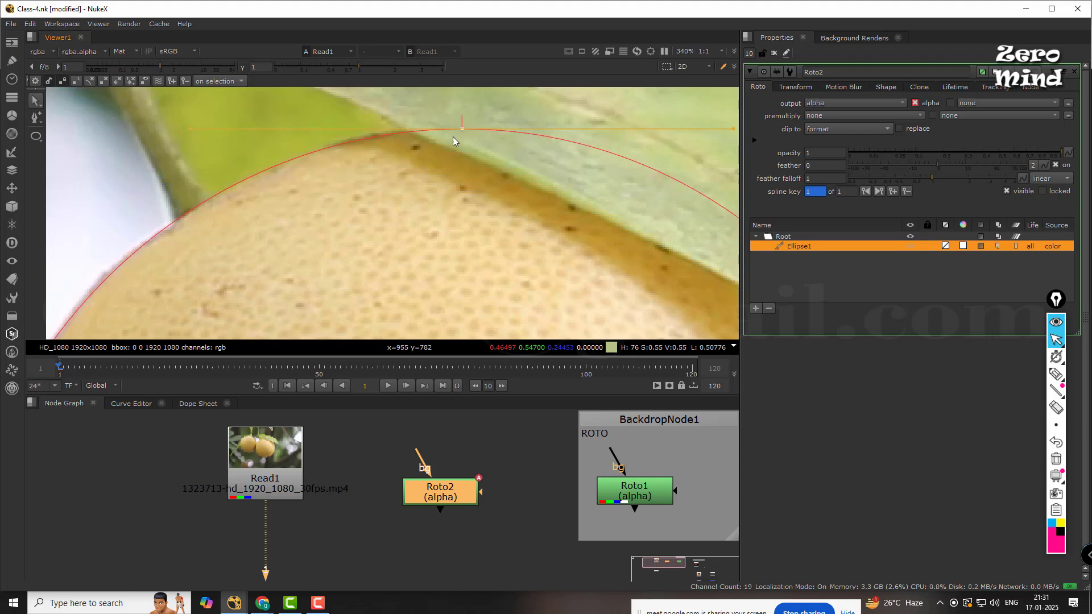
pyautogui.scroll(-7, 453, 136)
pyautogui.moveTo(473, 223); pyautogui.dragTo(491, 167, button='middle')
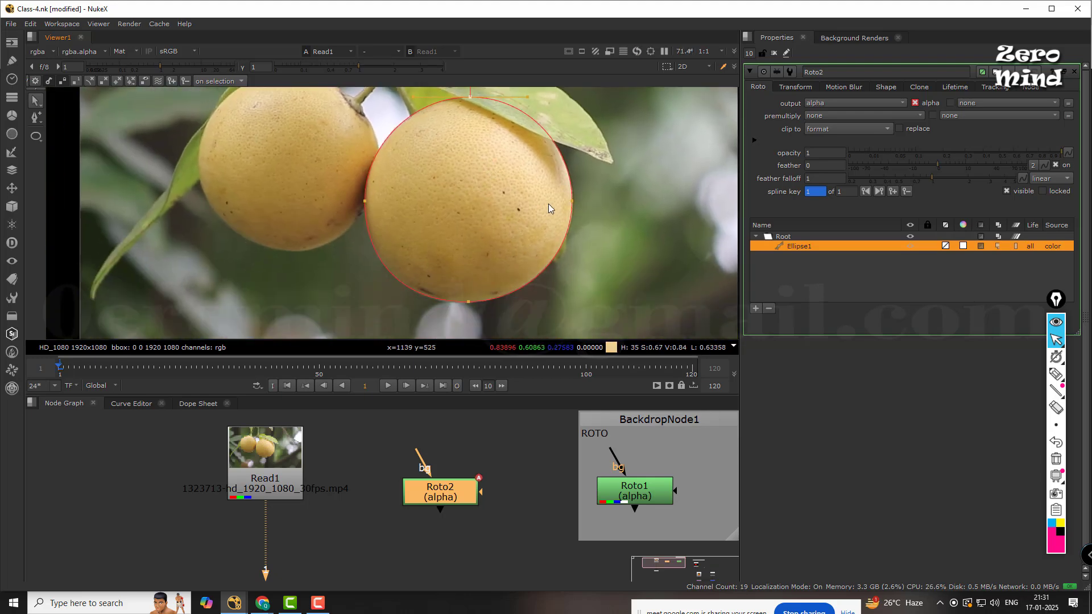
pyautogui.moveTo(444, 196); pyautogui.dragTo(438, 217, button='middle')
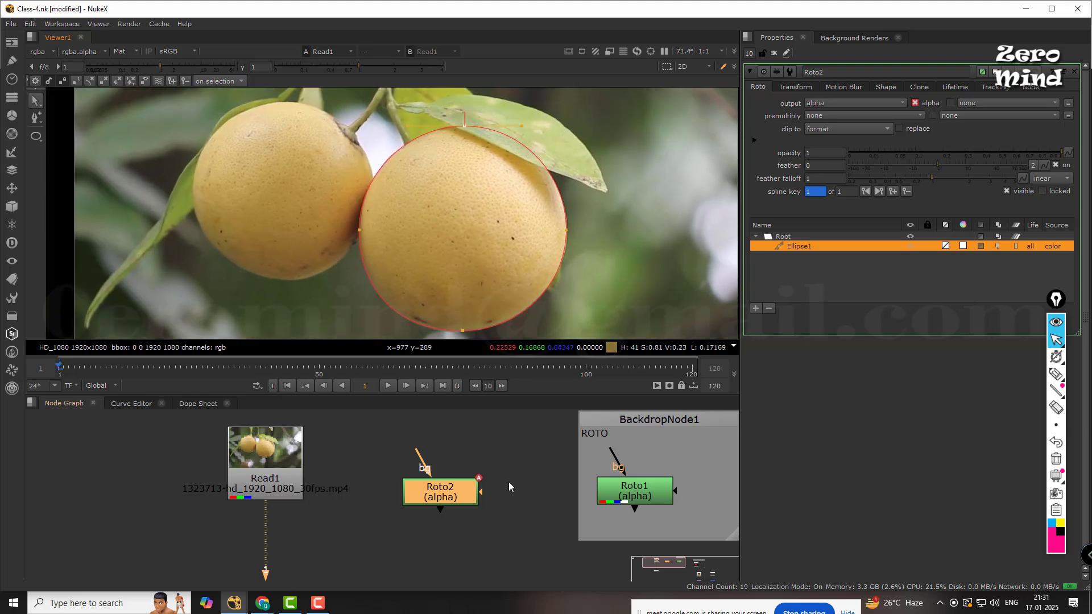
pyautogui.click(517, 535)
pyautogui.press('f')
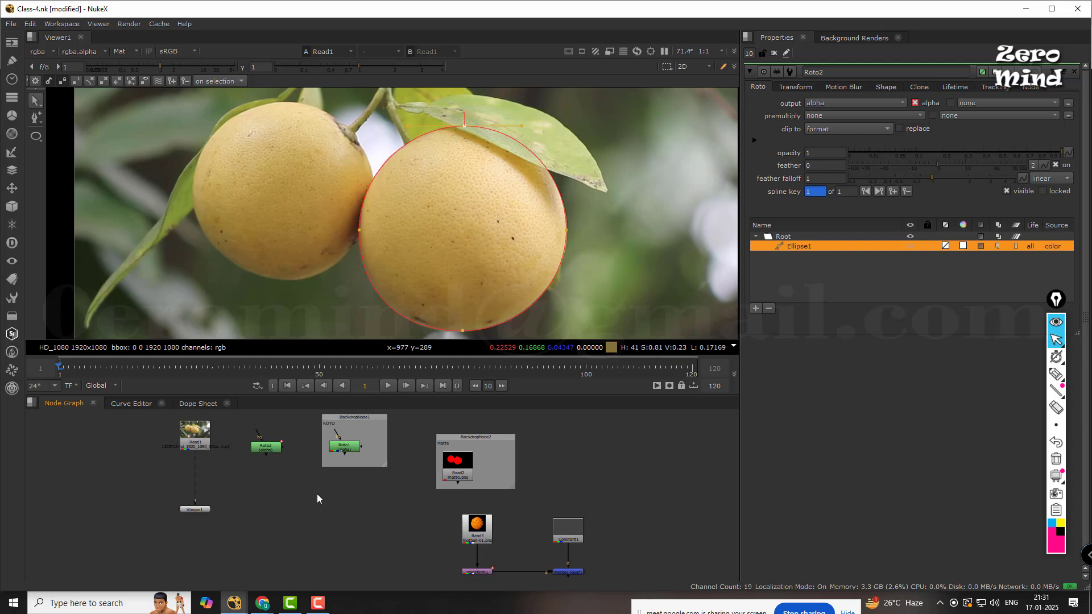
pyautogui.scroll(6, 260, 470)
pyautogui.click(437, 493)
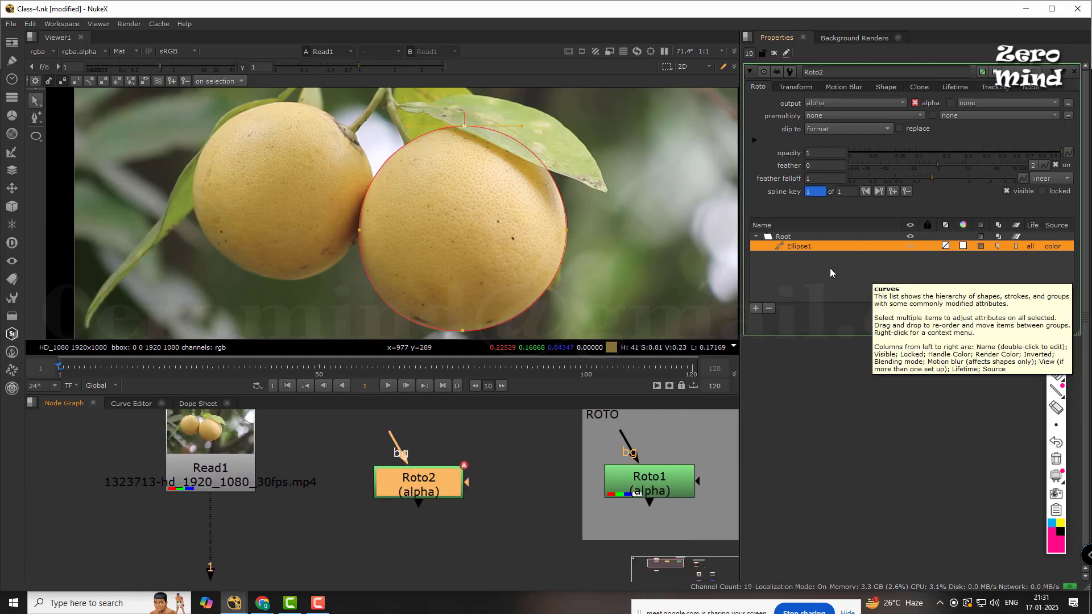
pyautogui.doubleClick(808, 246)
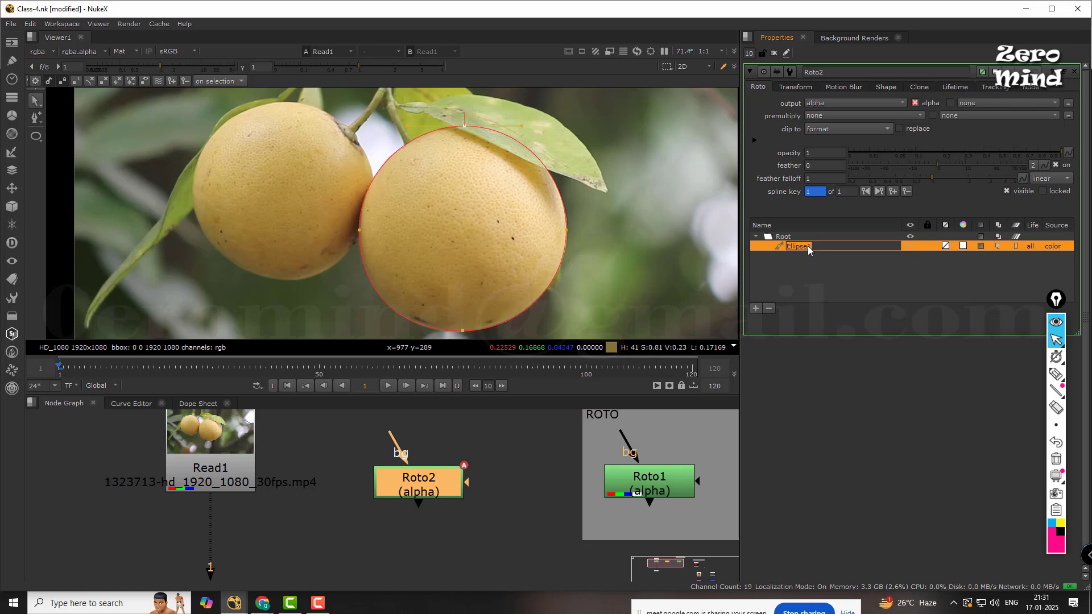
pyautogui.click(822, 284)
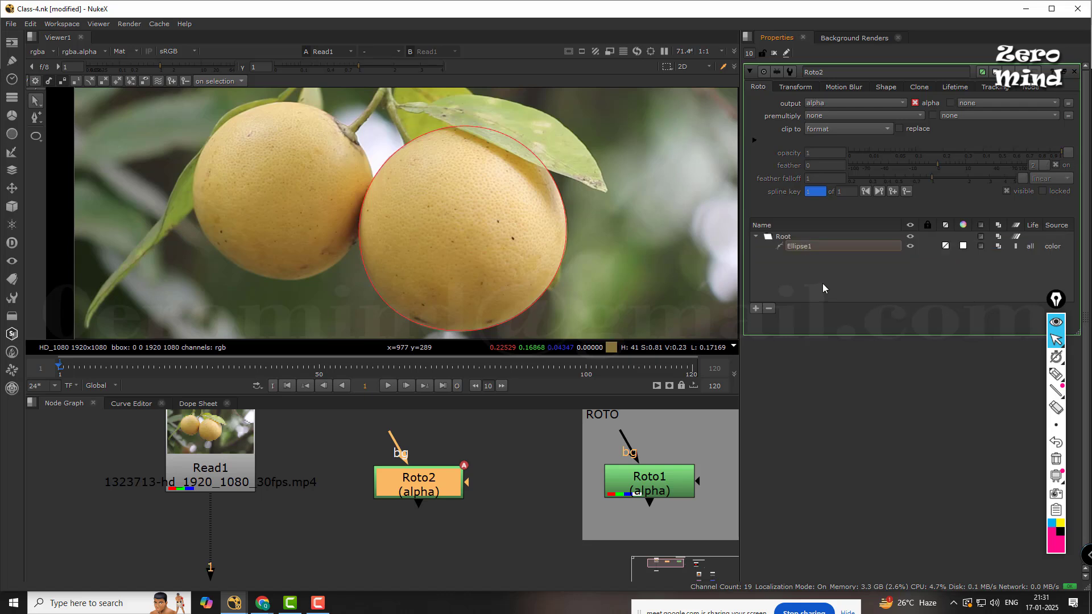
pyautogui.moveTo(509, 527); pyautogui.dragTo(499, 544, button='middle')
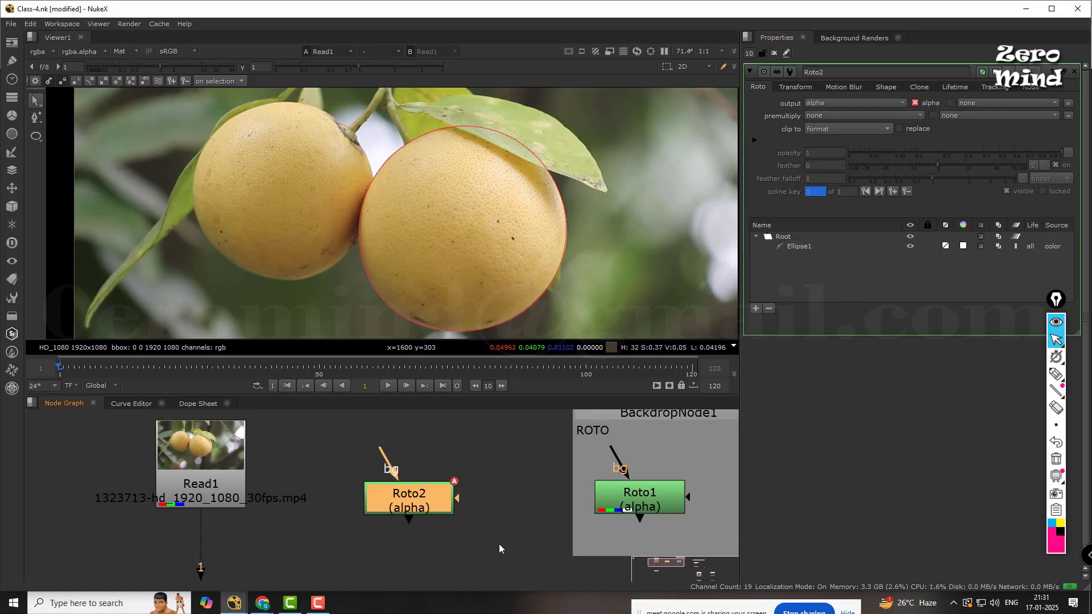
# - Draw a second ellipse shape in Roto2 roughly around the smaller fruit on the left of the image
pyautogui.moveTo(287, 175)
pyautogui.mouseDown(button='middle')
pyautogui.moveTo(290, 196)
pyautogui.moveTo(294, 177)
pyautogui.mouseUp(button='middle')
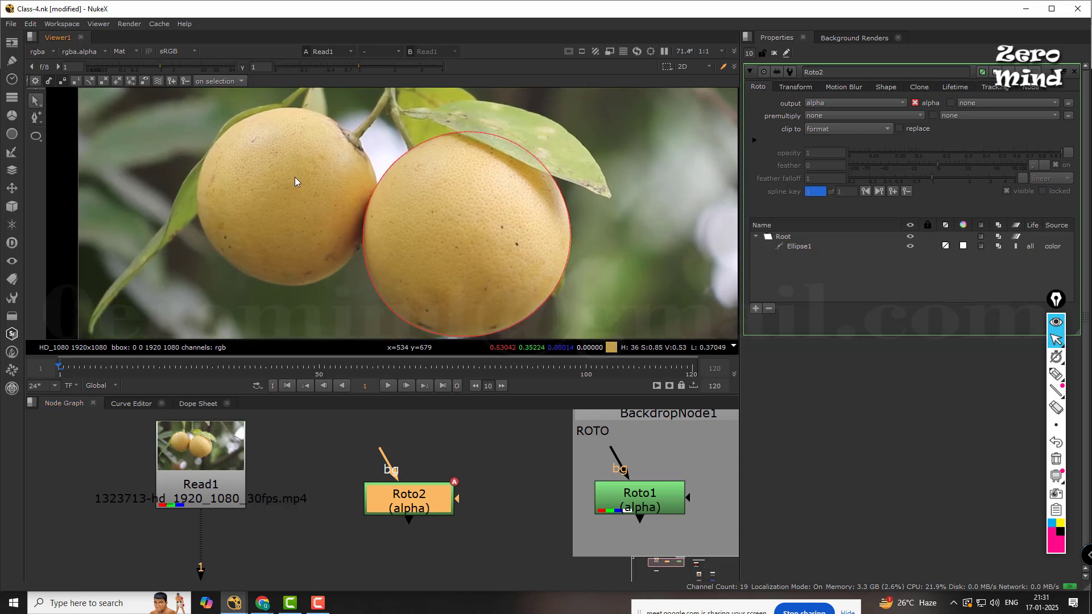
pyautogui.click(36, 136)
pyautogui.click(89, 166)
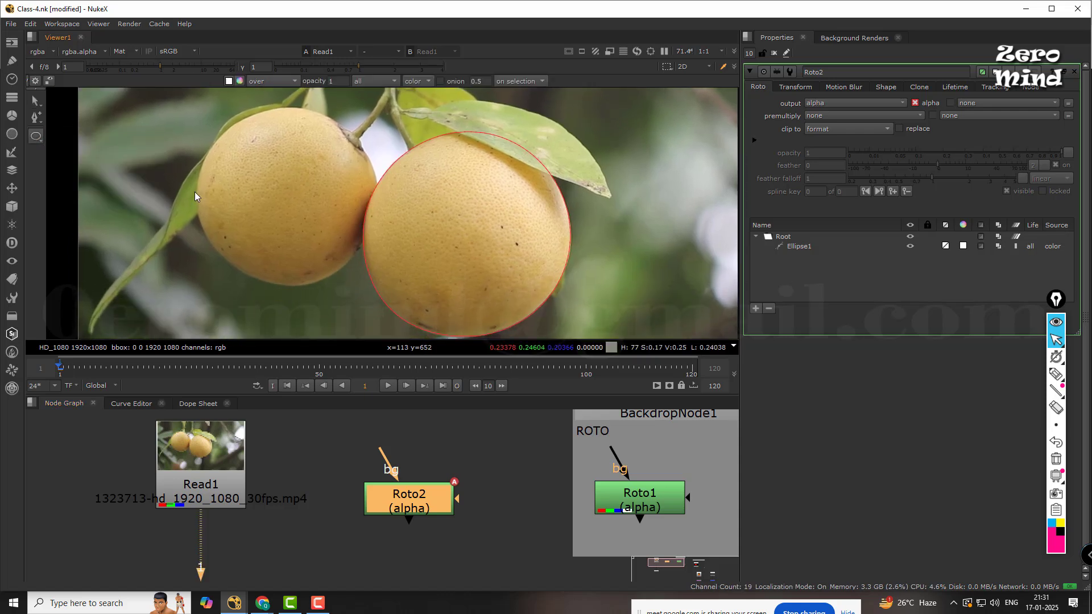
pyautogui.moveTo(213, 114); pyautogui.dragTo(387, 282)
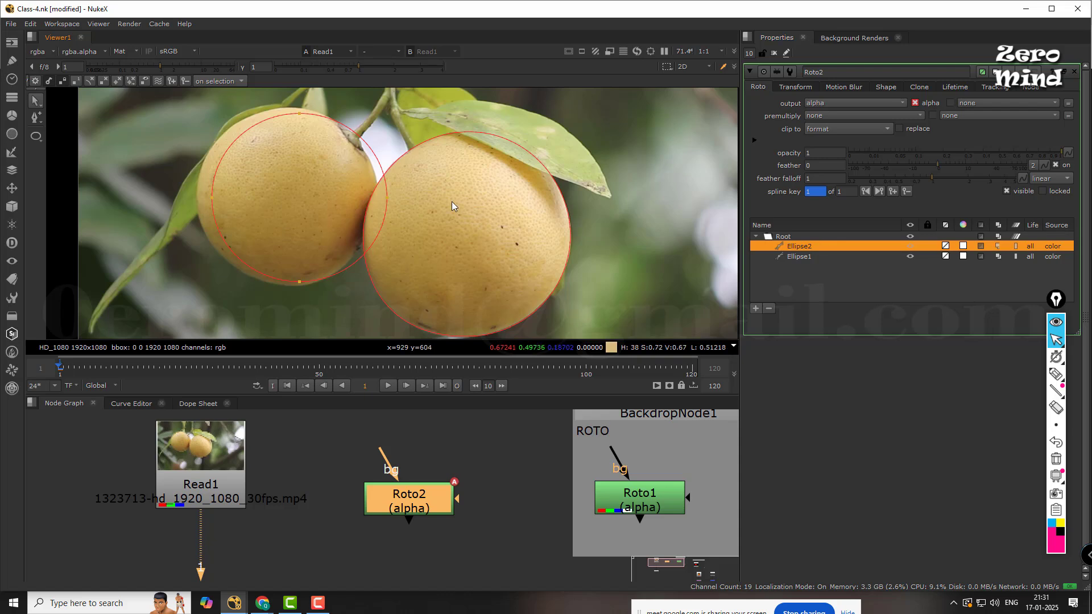
# - Select all points of the second ellipse, then move and slightly enlarge it to fit the smaller fruit's outline
pyautogui.moveTo(173, 101); pyautogui.dragTo(431, 312)
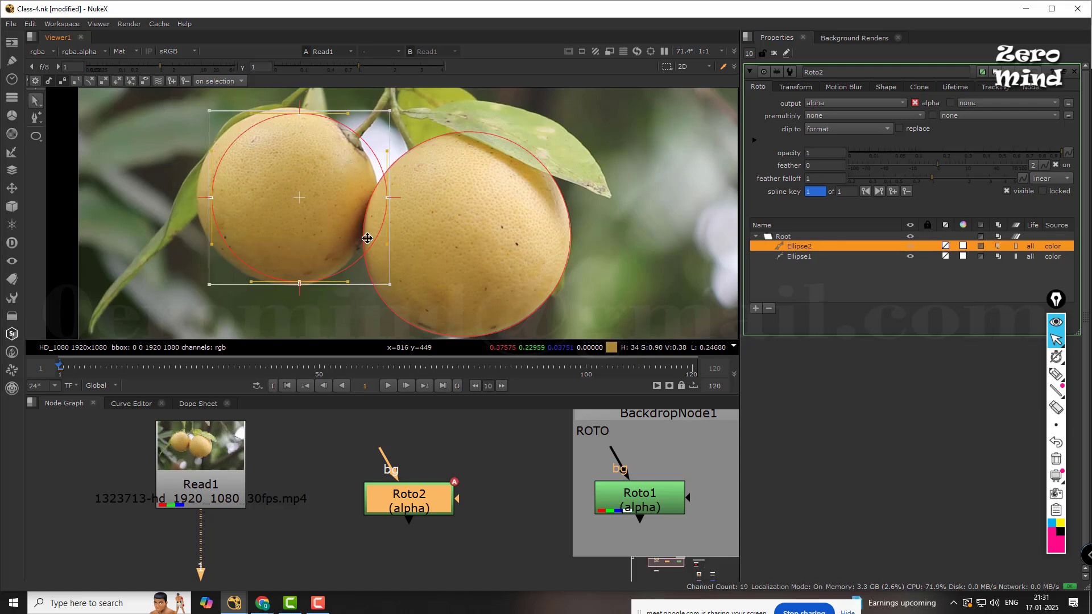
pyautogui.moveTo(302, 200); pyautogui.dragTo(291, 198)
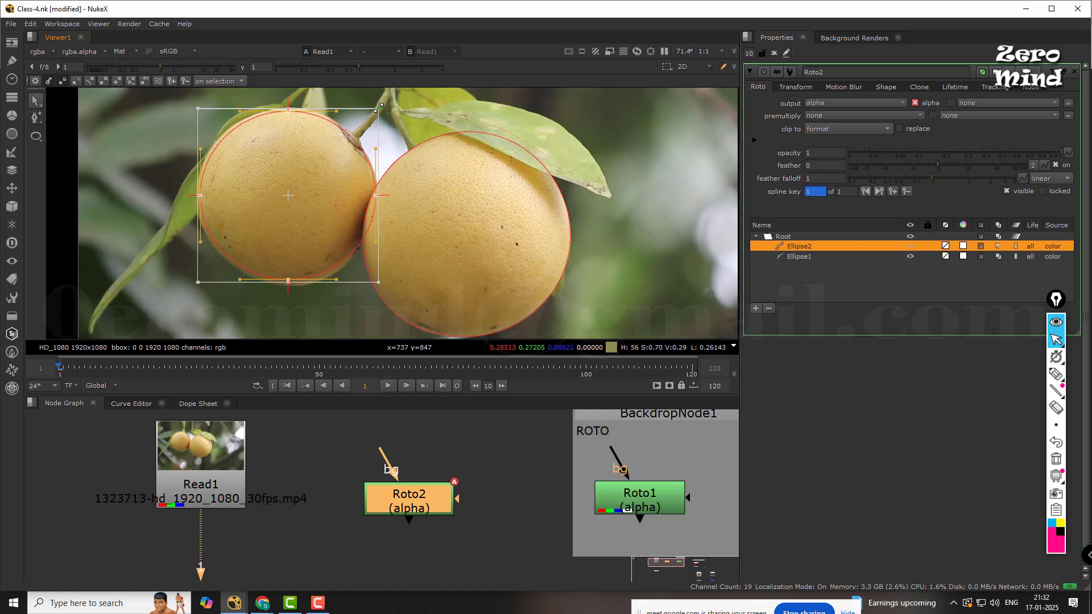
pyautogui.moveTo(380, 109); pyautogui.dragTo(381, 105)
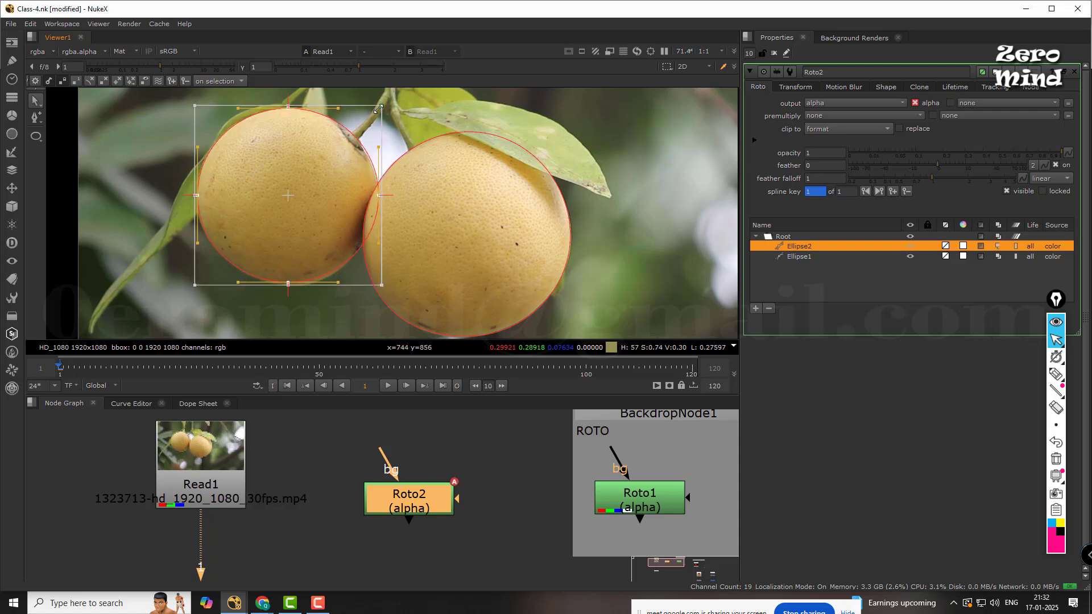
# - Nudge the second ellipse's right point slightly left to match the smaller fruit's right edge
pyautogui.moveTo(458, 175); pyautogui.dragTo(553, 209, button='middle')
pyautogui.scroll(2, 438, 179)
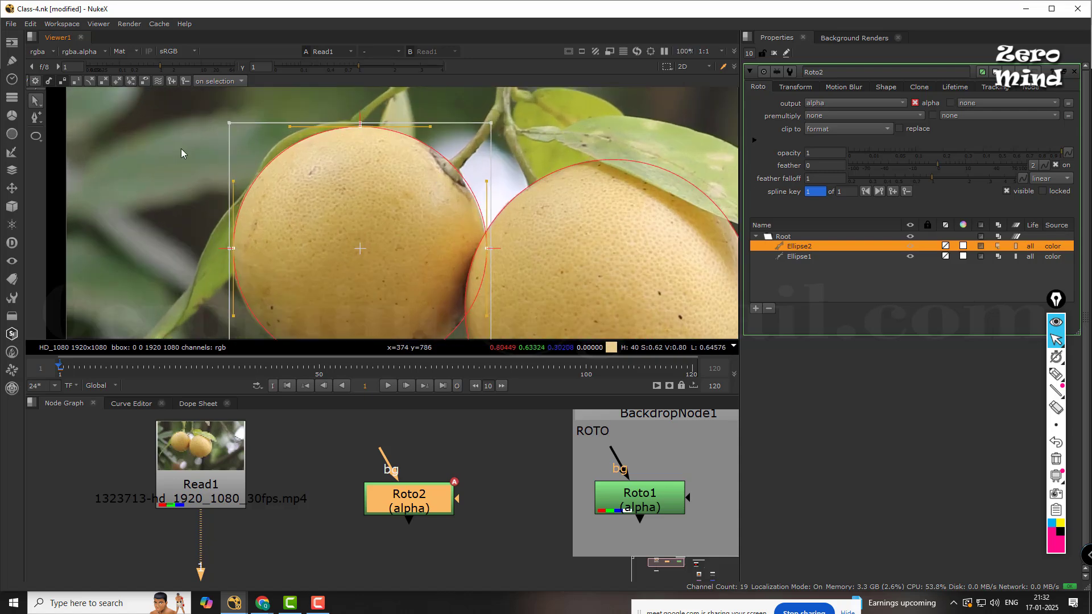
pyautogui.click(149, 157)
pyautogui.moveTo(393, 113); pyautogui.dragTo(347, 148)
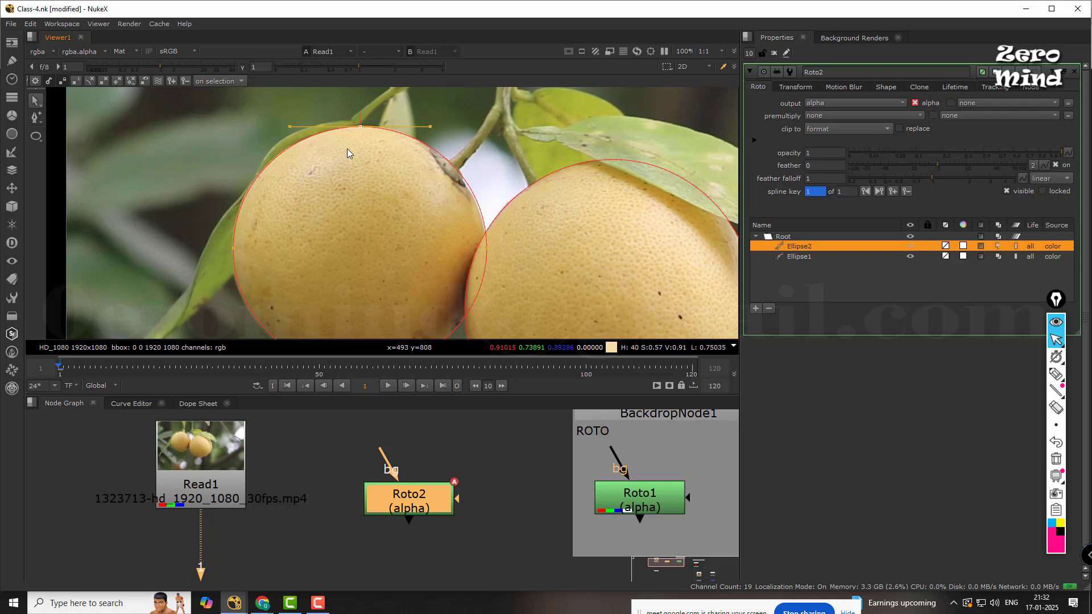
pyautogui.moveTo(543, 230); pyautogui.dragTo(486, 272)
pyautogui.press('KP_4')
pyautogui.press('KP_4')
pyautogui.press('KP_4')
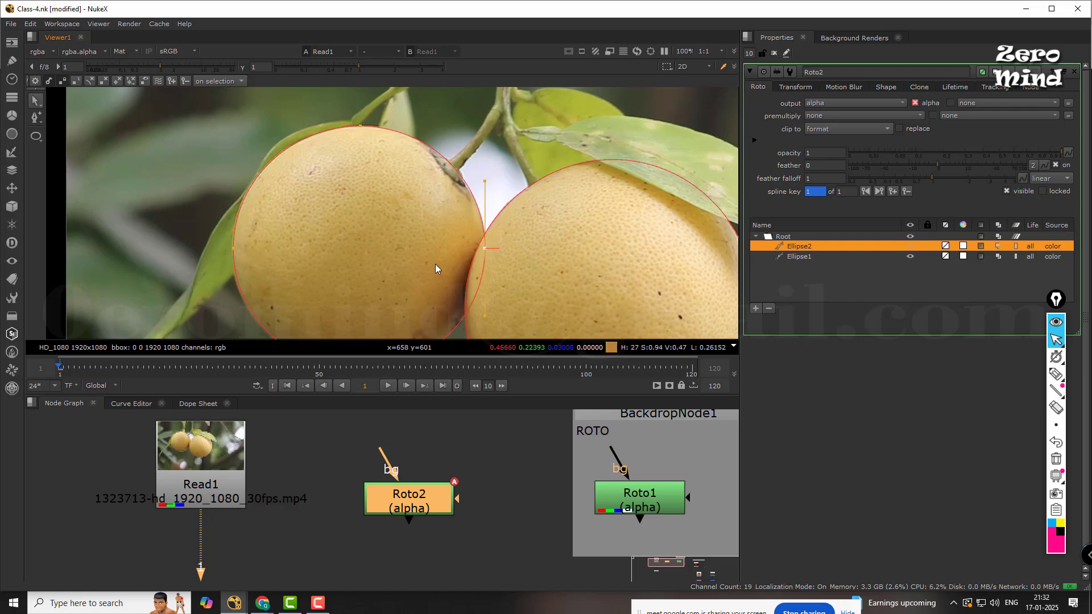
# - Nudge the second ellipse's bottom point down and to the right onto the smaller fruit's lower edge
pyautogui.moveTo(435, 264); pyautogui.dragTo(465, 143, button='middle')
pyautogui.moveTo(424, 221); pyautogui.dragTo(384, 274)
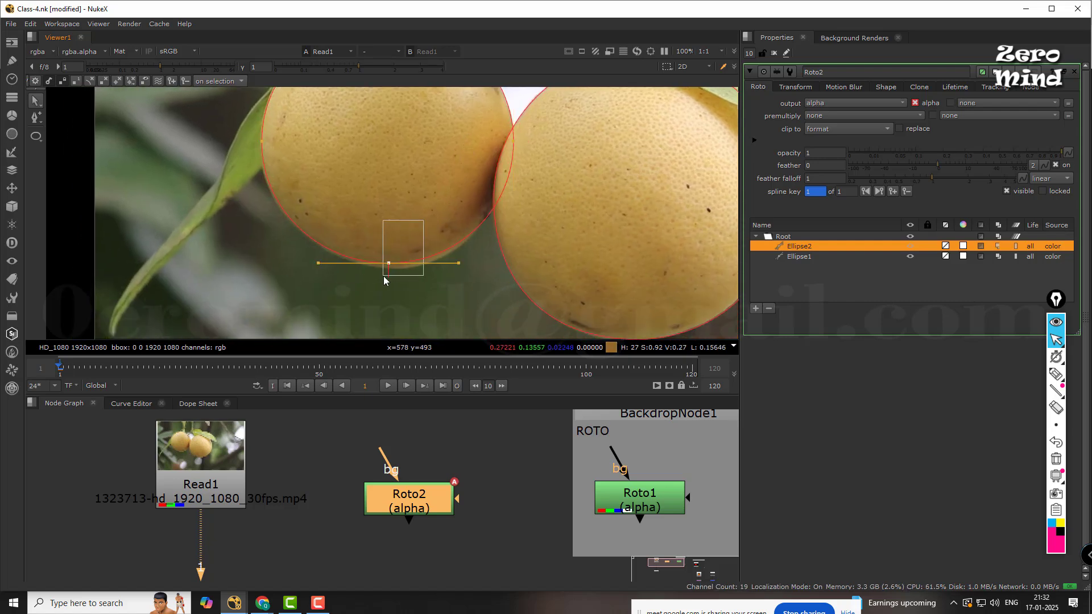
pyautogui.press('KP_3')
pyautogui.press('KP_3')
pyautogui.press('KP_3')
pyautogui.press('KP_3')
pyautogui.press('KP_3')
pyautogui.press('KP_3')
pyautogui.press('KP_3')
pyautogui.press('KP_3')
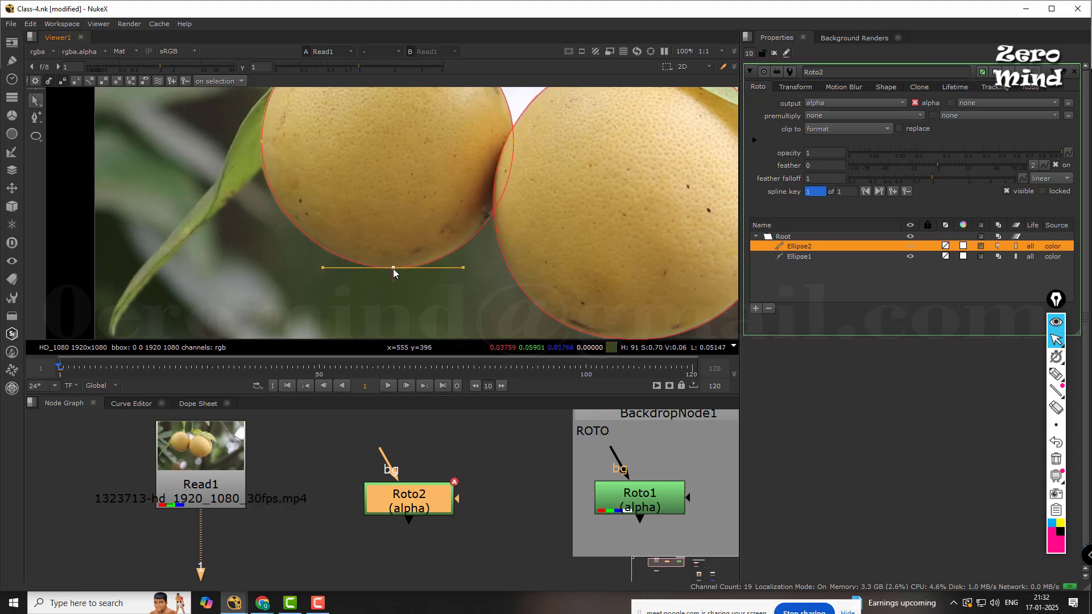
# - Select the second ellipse's left point and nudge it slightly downward along the smaller fruit's left edge
pyautogui.scroll(2, 378, 239)
pyautogui.moveTo(322, 163); pyautogui.dragTo(265, 227)
pyautogui.scroll(-2, 340, 202)
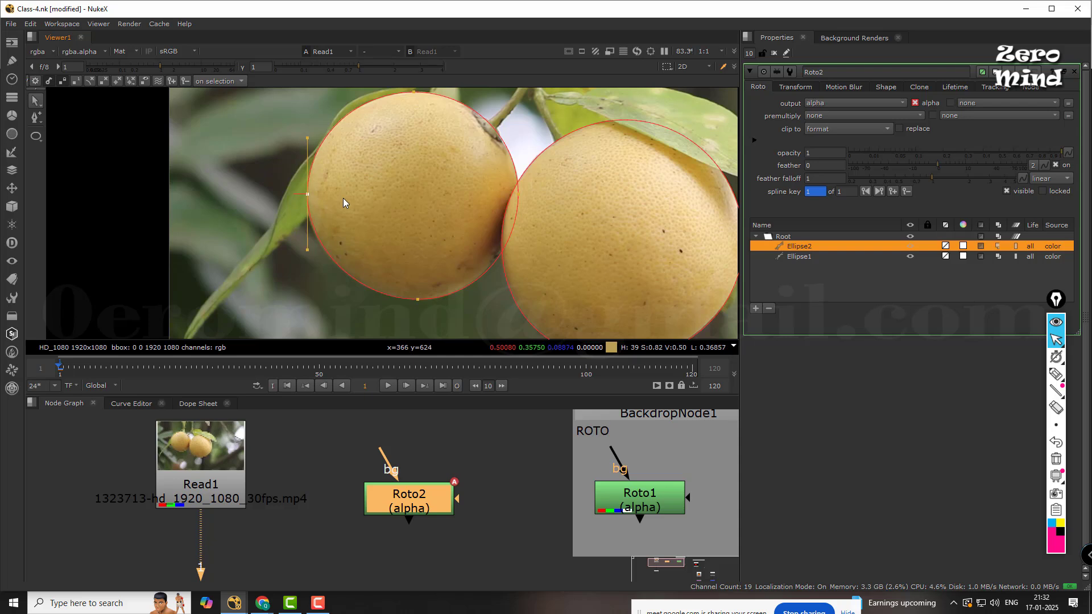
pyautogui.press('KP_1')
pyautogui.press('KP_1')
pyautogui.press('KP_1')
pyautogui.press('KP_1')
pyautogui.press('KP_6')
pyautogui.press('KP_6')
pyautogui.press('KP_6')
# - Add a point on the second ellipse's upper-left curve and nudge it slightly left to follow the smaller fruit's edge
pyautogui.moveTo(306, 115); pyautogui.dragTo(356, 220)
pyautogui.scroll(3, 350, 216)
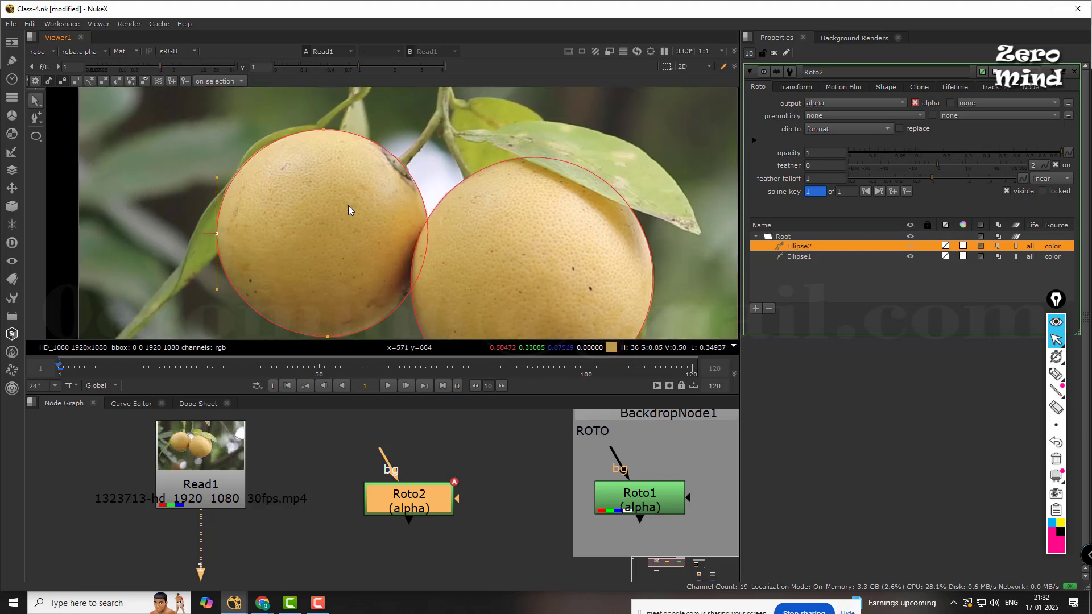
pyautogui.scroll(3, 218, 179)
pyautogui.moveTo(184, 222); pyautogui.dragTo(292, 214, button='middle')
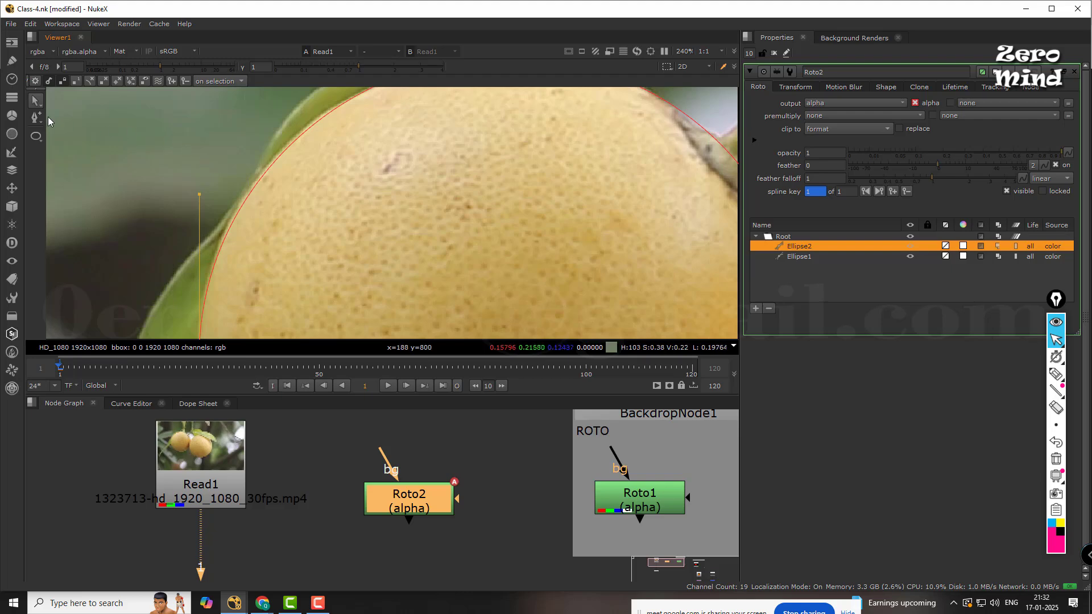
pyautogui.rightClick(33, 118)
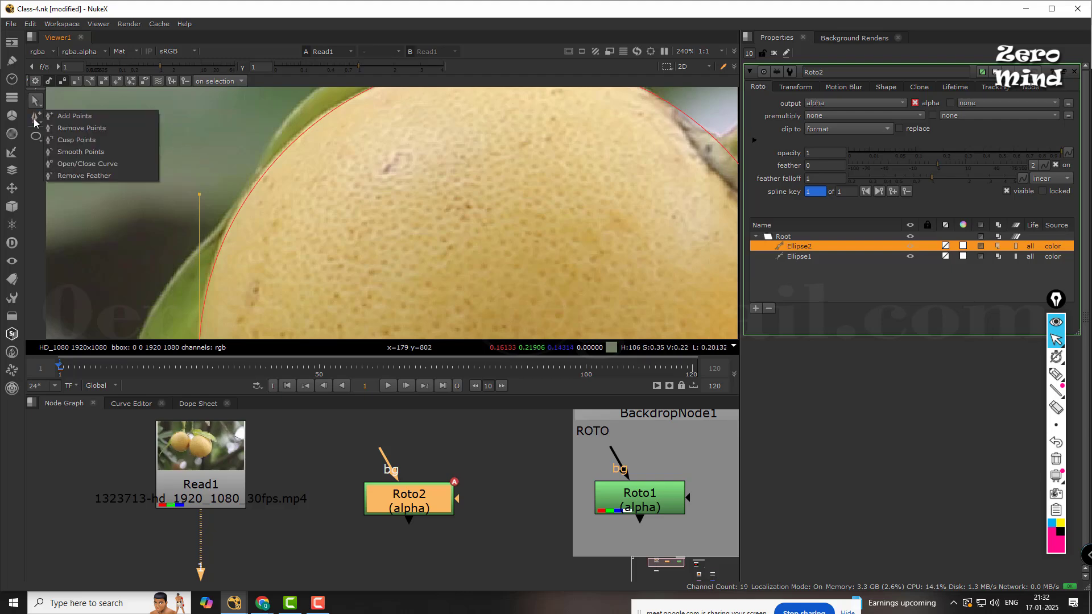
pyautogui.click(80, 115)
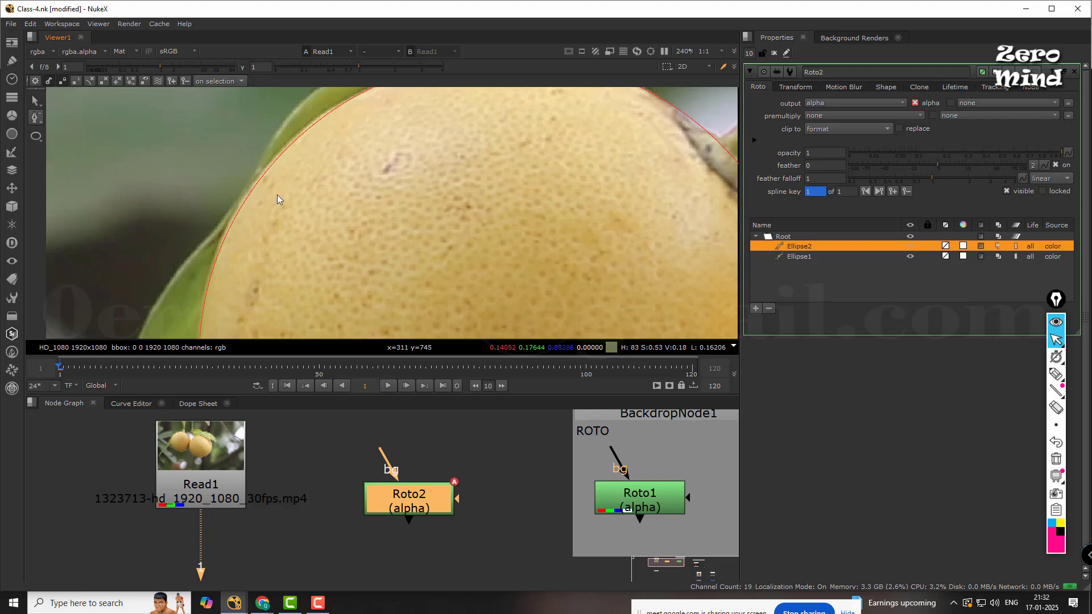
pyautogui.rightClick(35, 117)
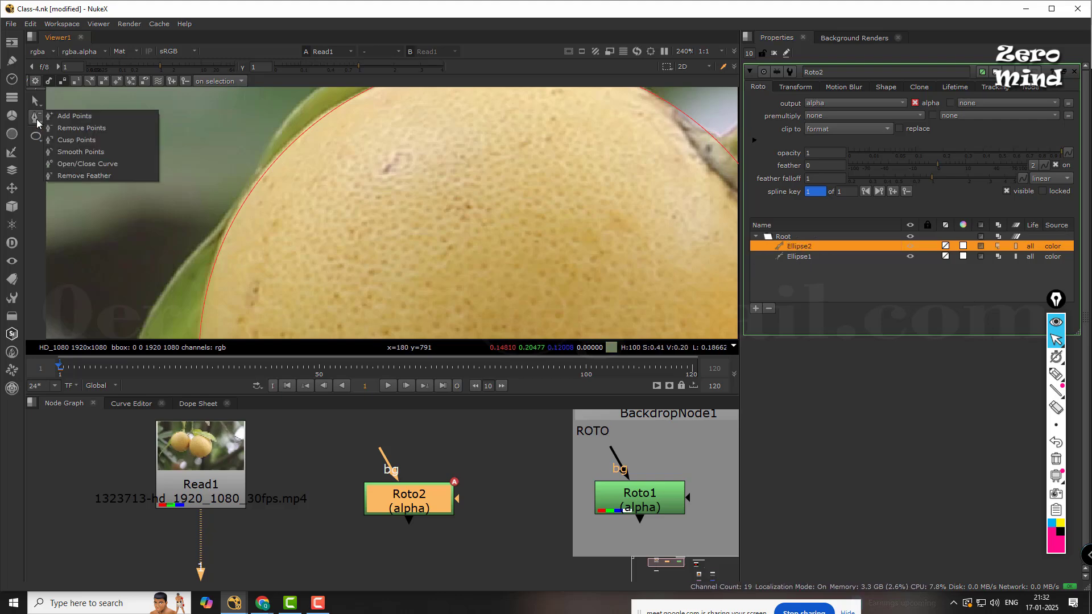
pyautogui.click(91, 117)
pyautogui.click(271, 165)
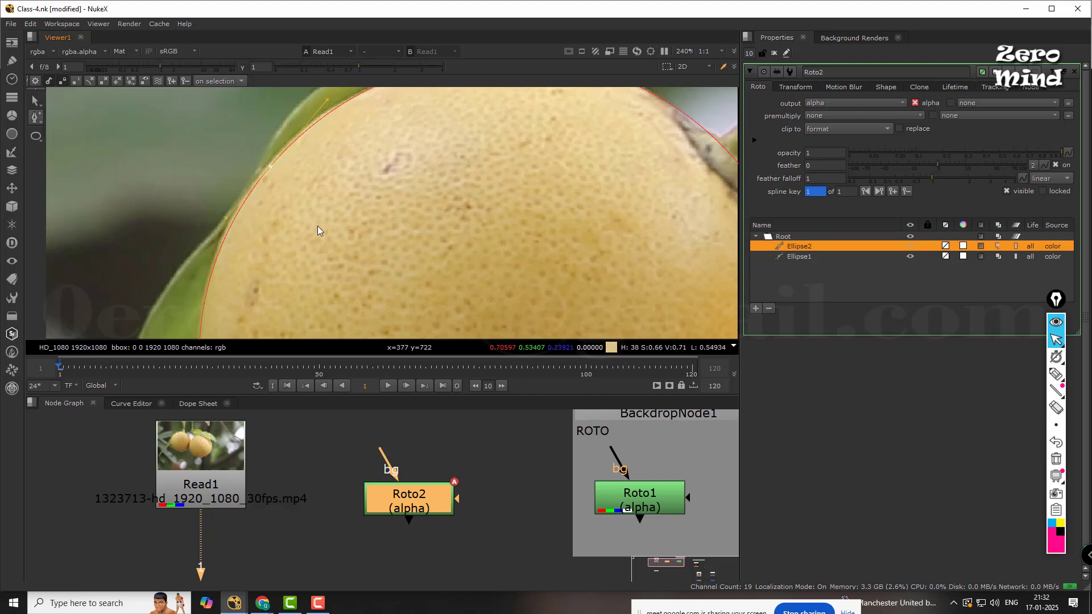
pyautogui.press('KP_4')
pyautogui.press('KP_4')
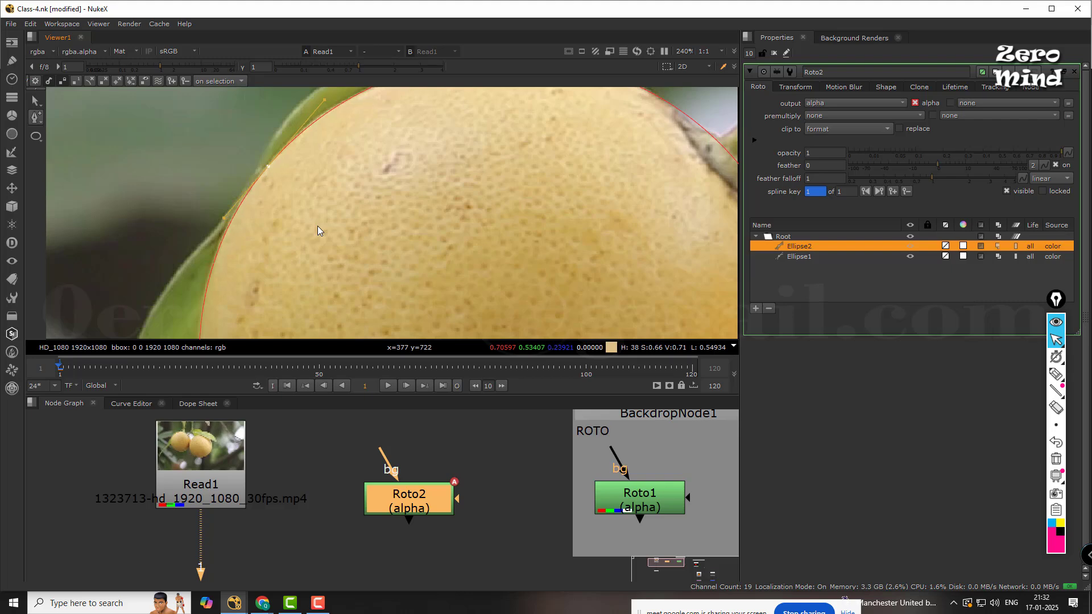
# - Insert a Grade node between Read1 and the Viewer, and connect its mask input to Roto2
pyautogui.scroll(-2, 317, 216)
pyautogui.scroll(-1, 347, 147)
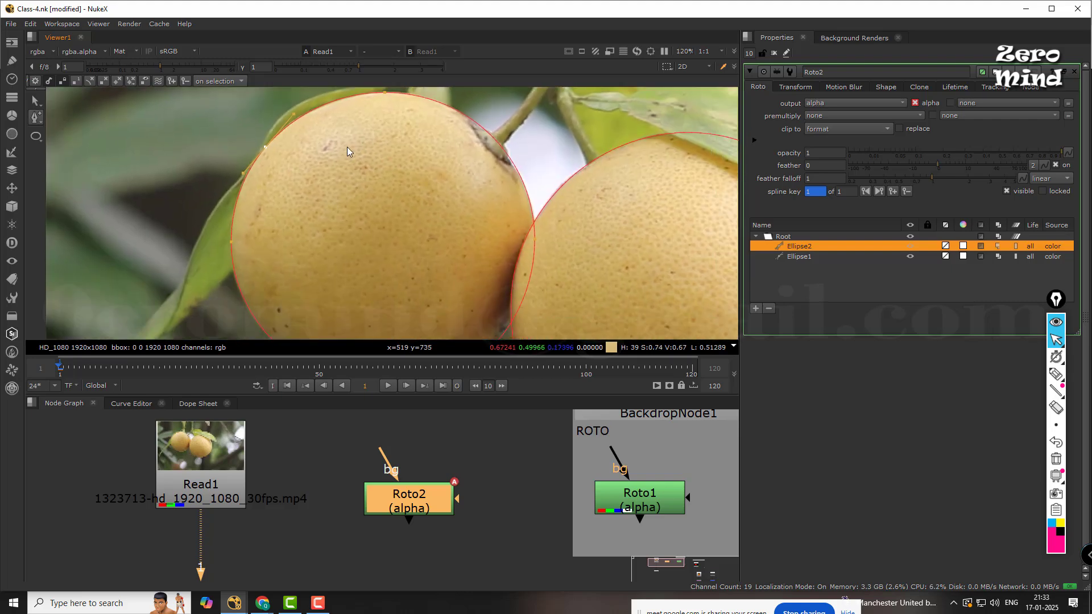
pyautogui.scroll(-3, 314, 204)
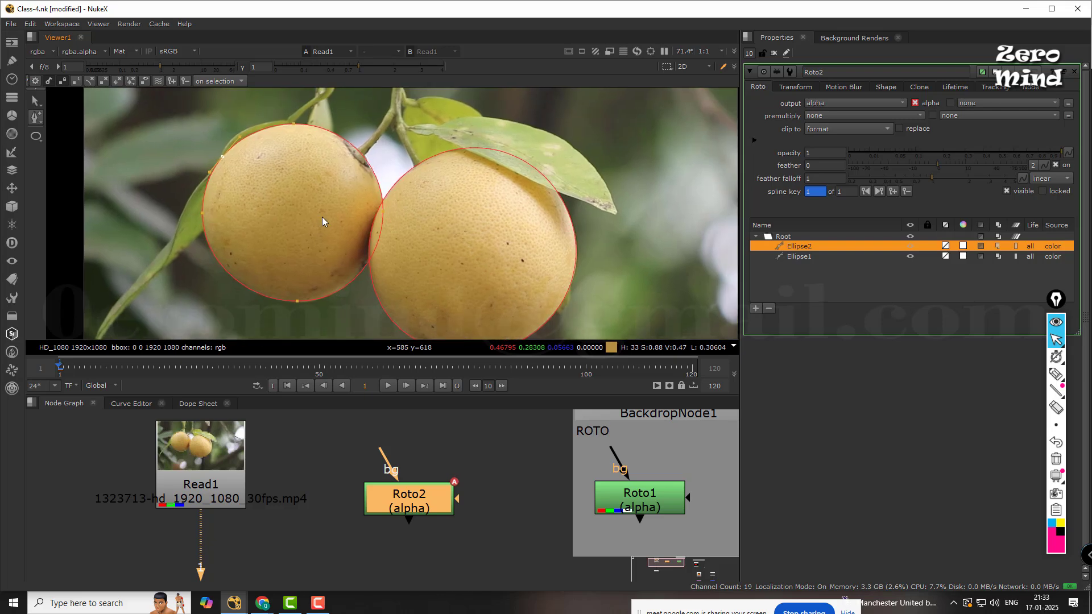
pyautogui.click(319, 473)
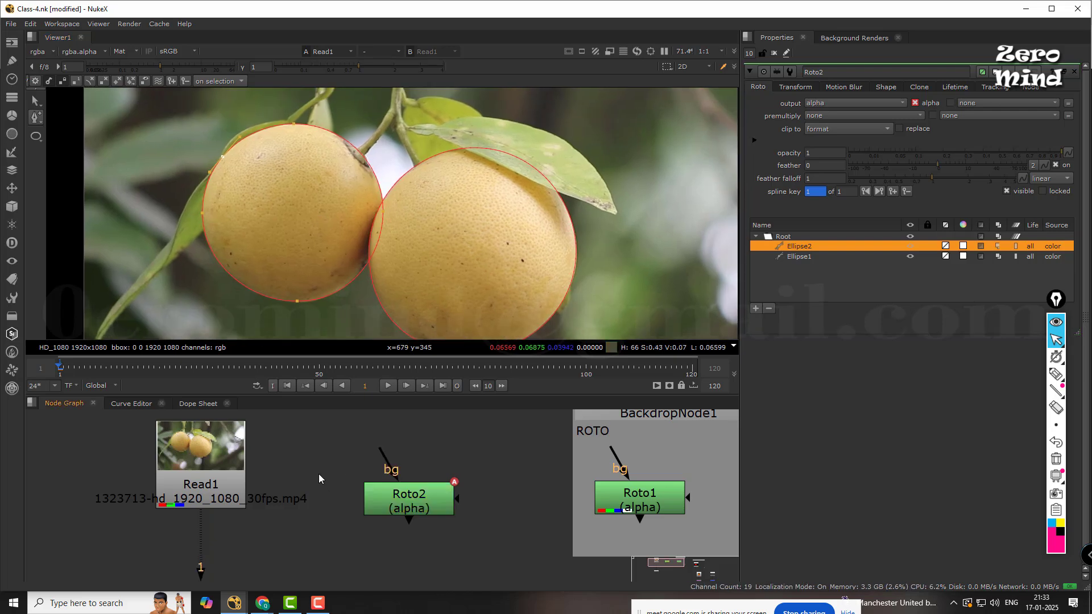
pyautogui.moveTo(471, 169)
pyautogui.mouseDown(button='middle')
pyautogui.moveTo(418, 175)
pyautogui.moveTo(453, 164)
pyautogui.mouseUp(button='middle')
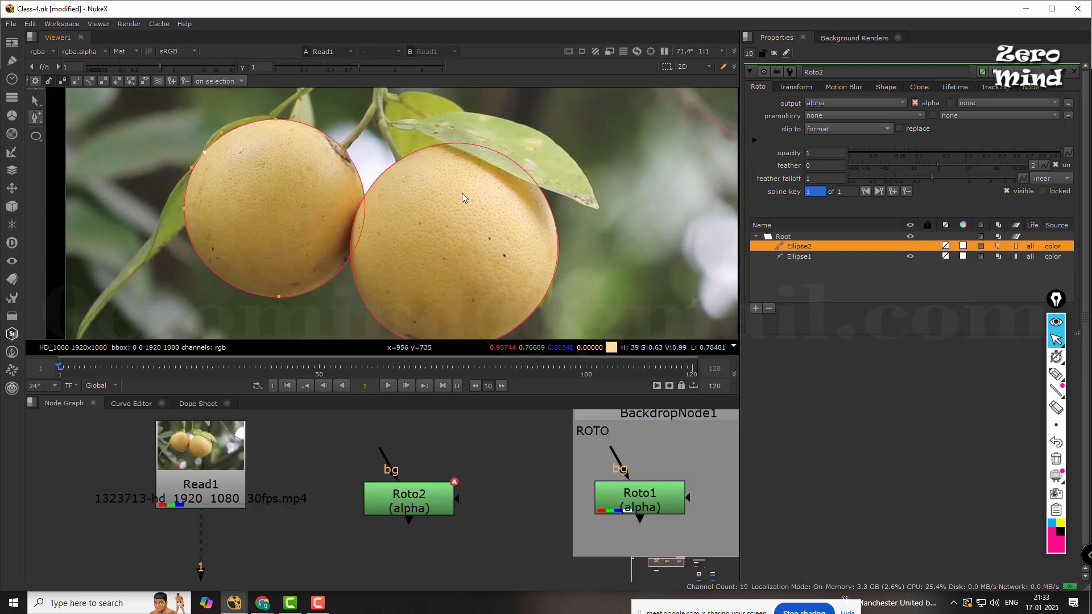
pyautogui.moveTo(320, 554); pyautogui.dragTo(359, 497, button='middle')
pyautogui.scroll(-3, 360, 497)
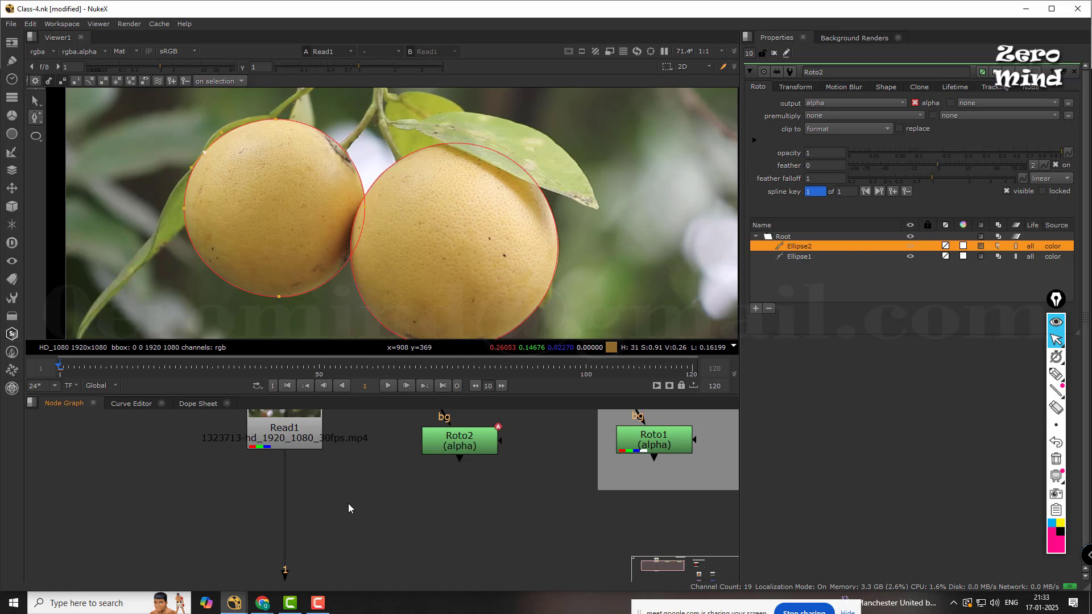
pyautogui.press('g')
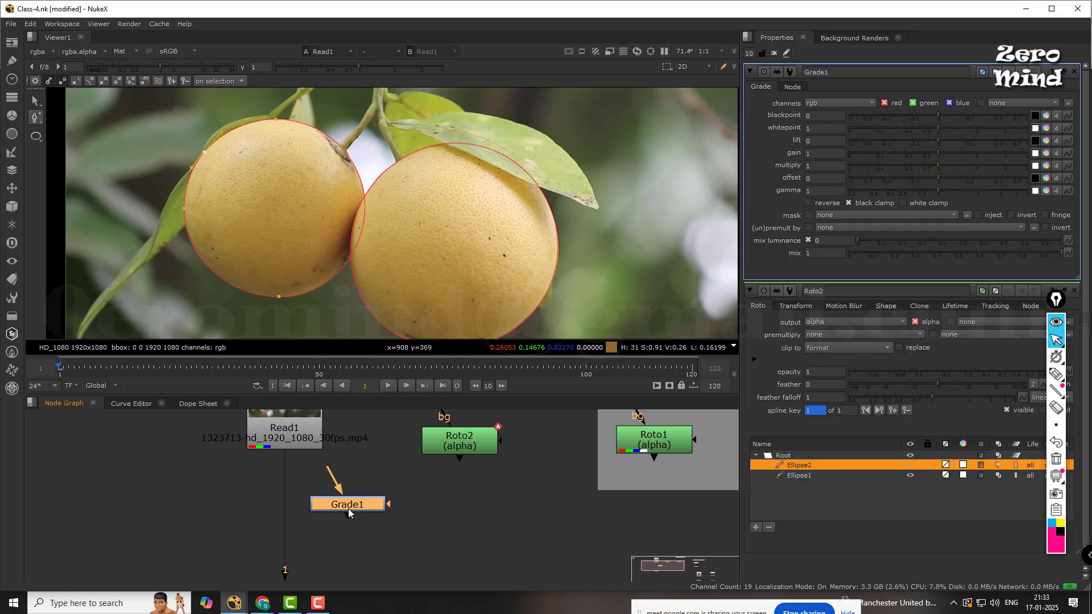
pyautogui.moveTo(350, 506); pyautogui.dragTo(292, 513)
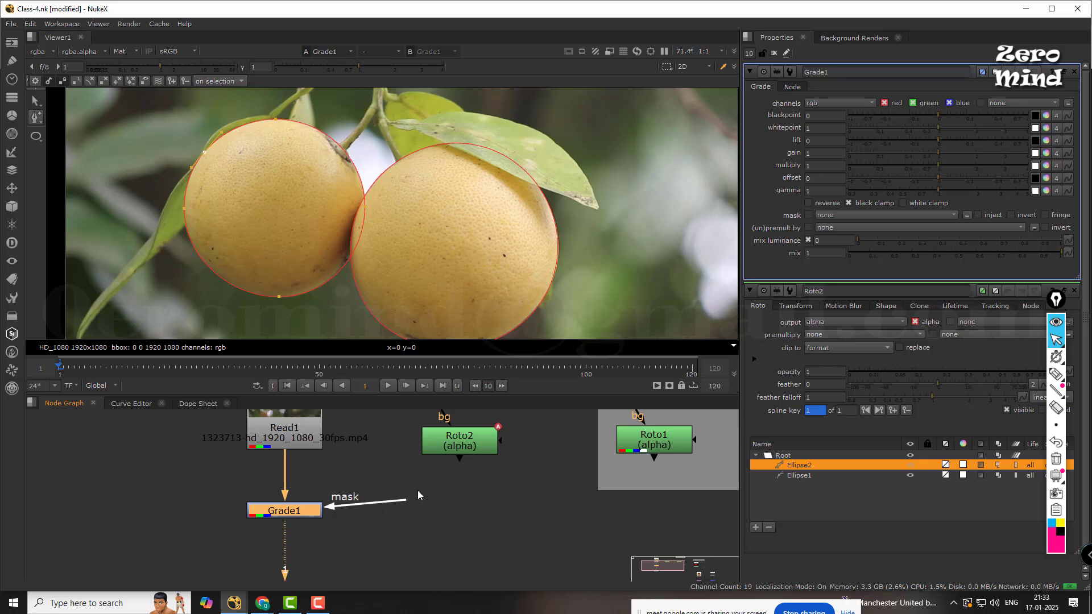
pyautogui.moveTo(418, 493); pyautogui.dragTo(444, 441)
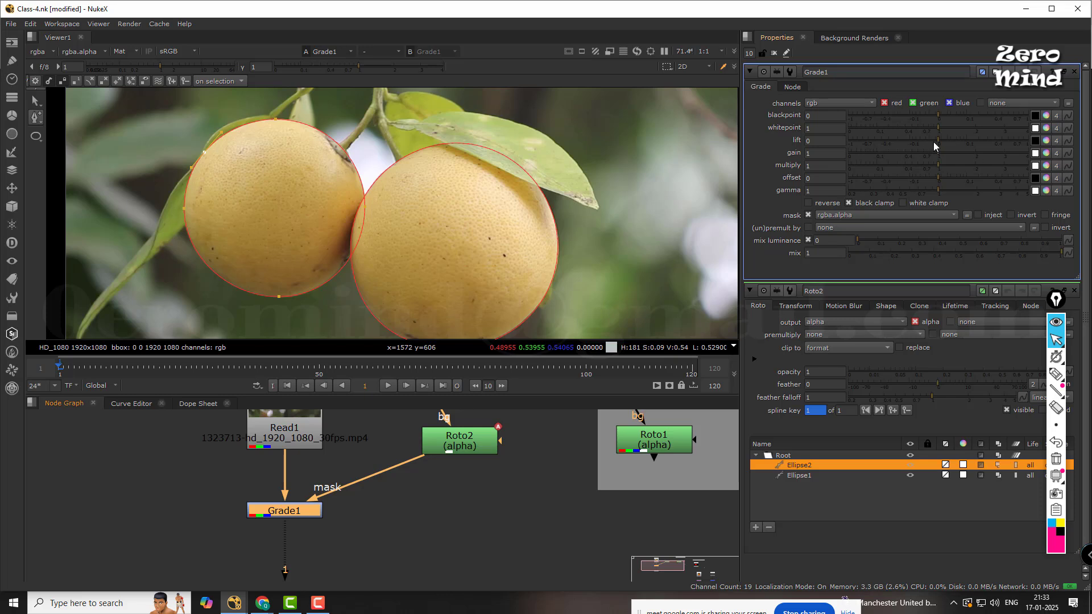
# - Try a gain of 1.64 on Grade1 to test the masked fruits, and undo the gain change
pyautogui.moveTo(937, 153); pyautogui.dragTo(964, 152)
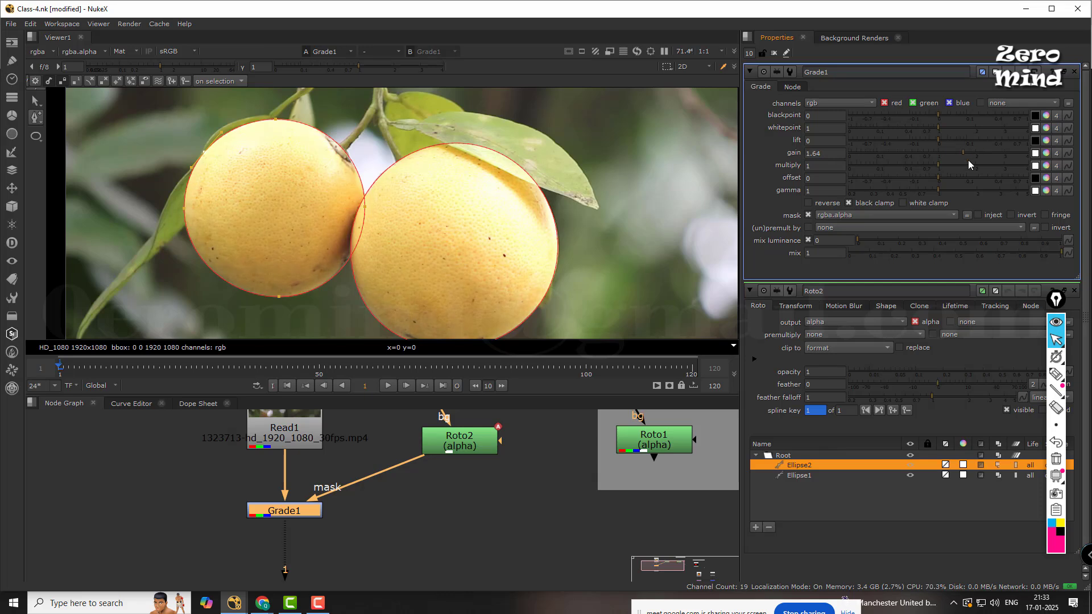
pyautogui.hotkey('ctrl', 'z')
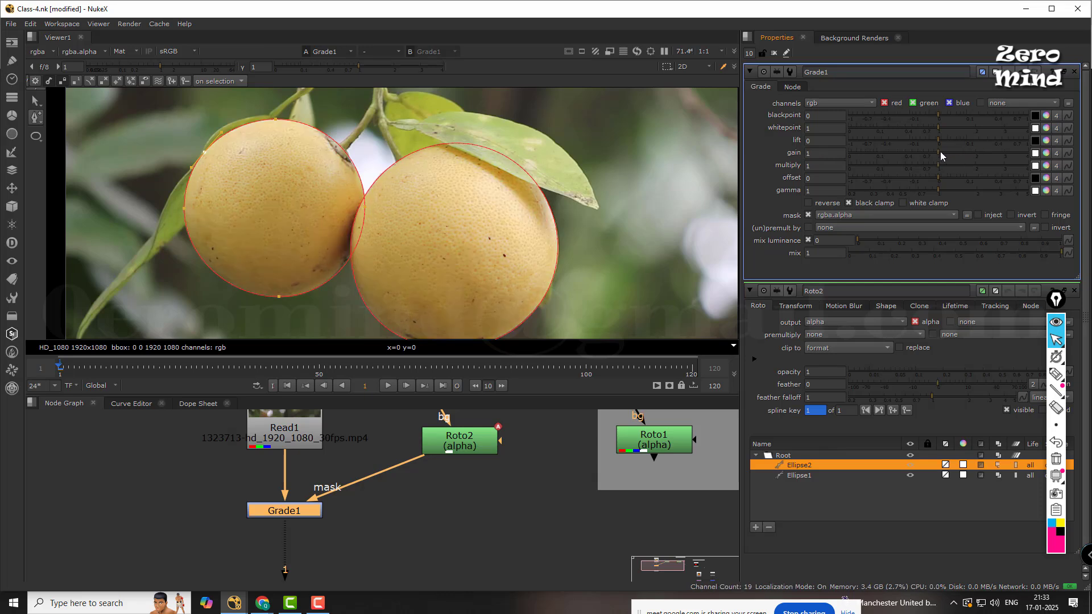
# - Try a gain of 1.34 on Grade1, undo it, and tint the gain pinkish red to check the mask edges
pyautogui.moveTo(939, 151); pyautogui.dragTo(951, 151)
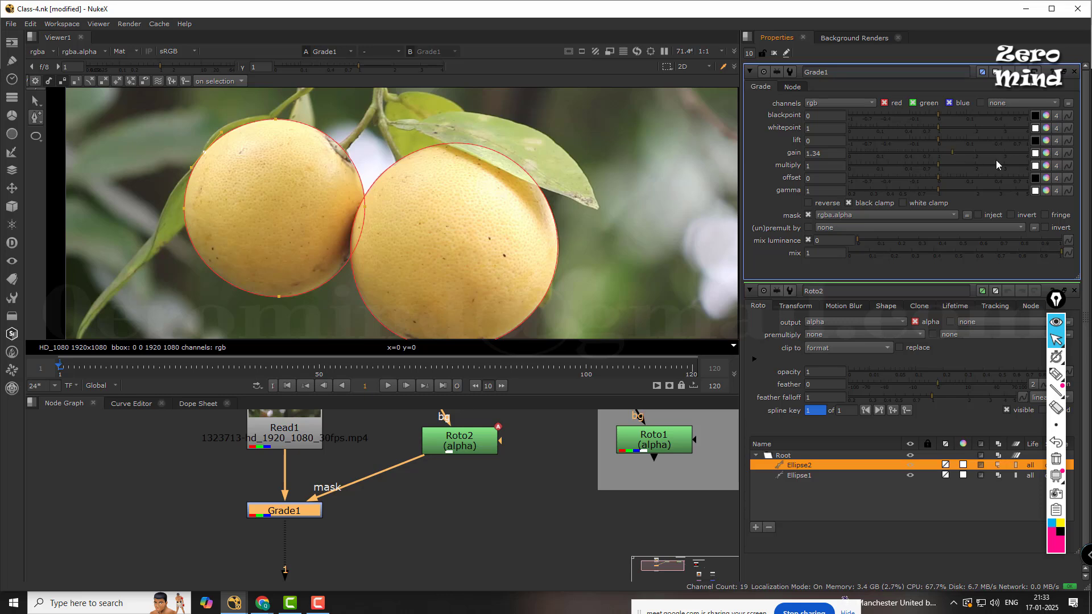
pyautogui.hotkey('ctrl', 'z')
pyautogui.click(1046, 154)
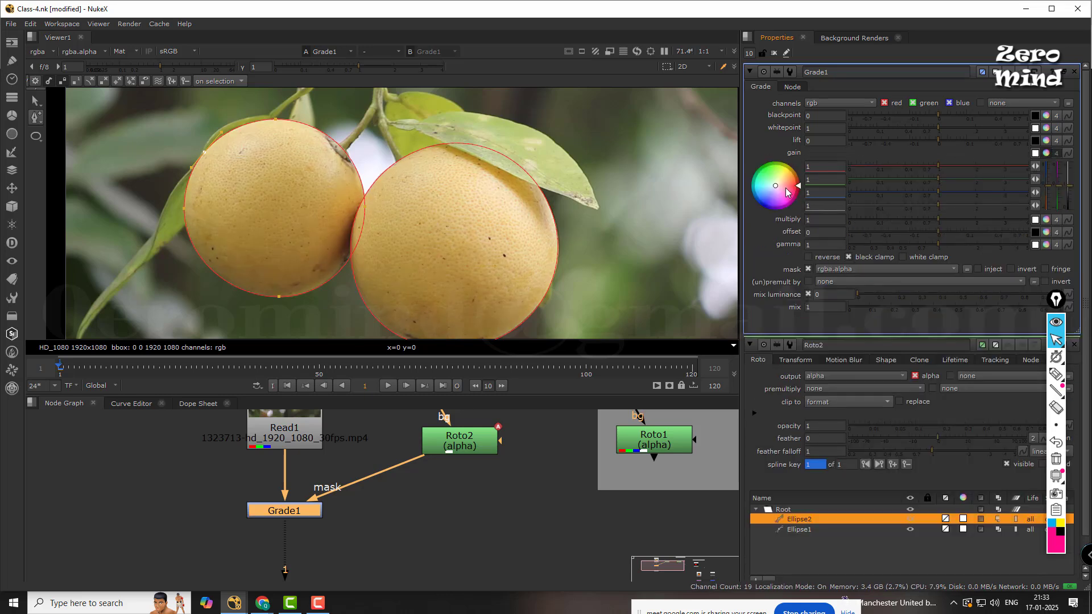
pyautogui.moveTo(778, 190); pyautogui.dragTo(781, 196)
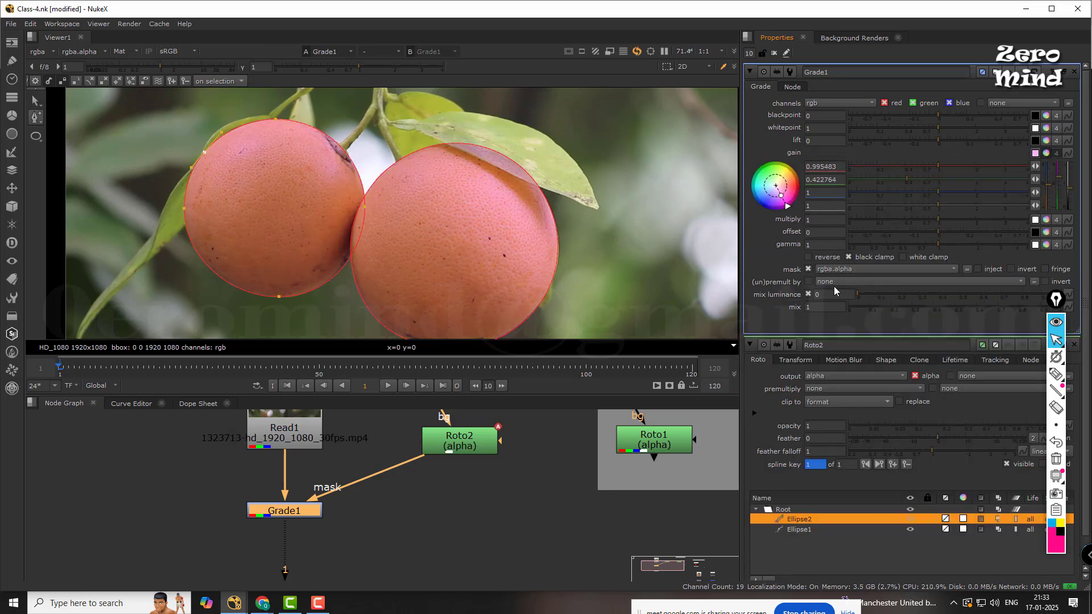
pyautogui.scroll(-2, 368, 163)
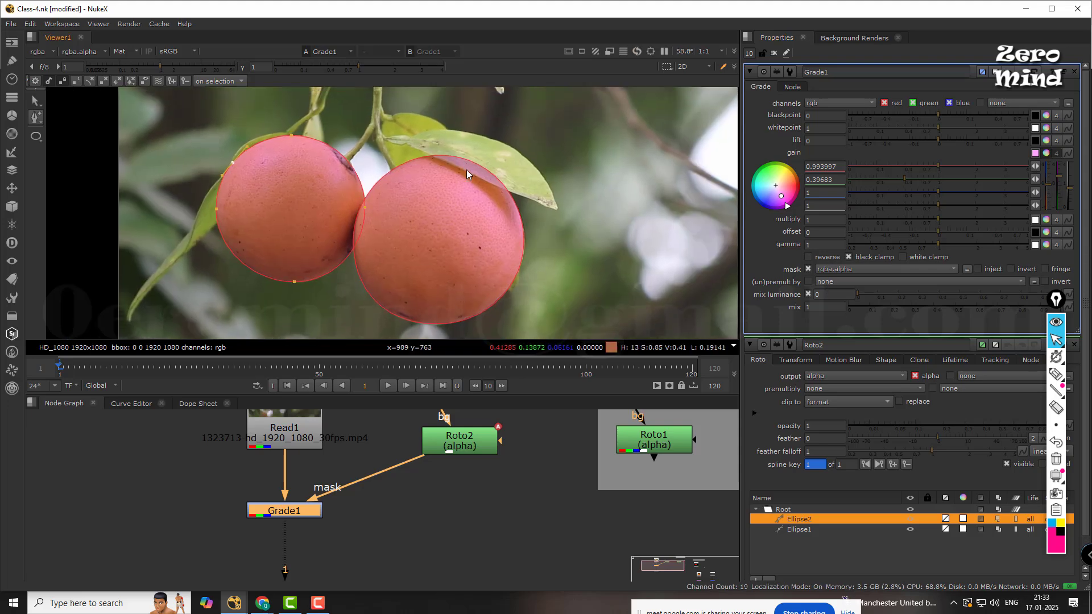
pyautogui.scroll(3, 468, 170)
pyautogui.scroll(3, 498, 169)
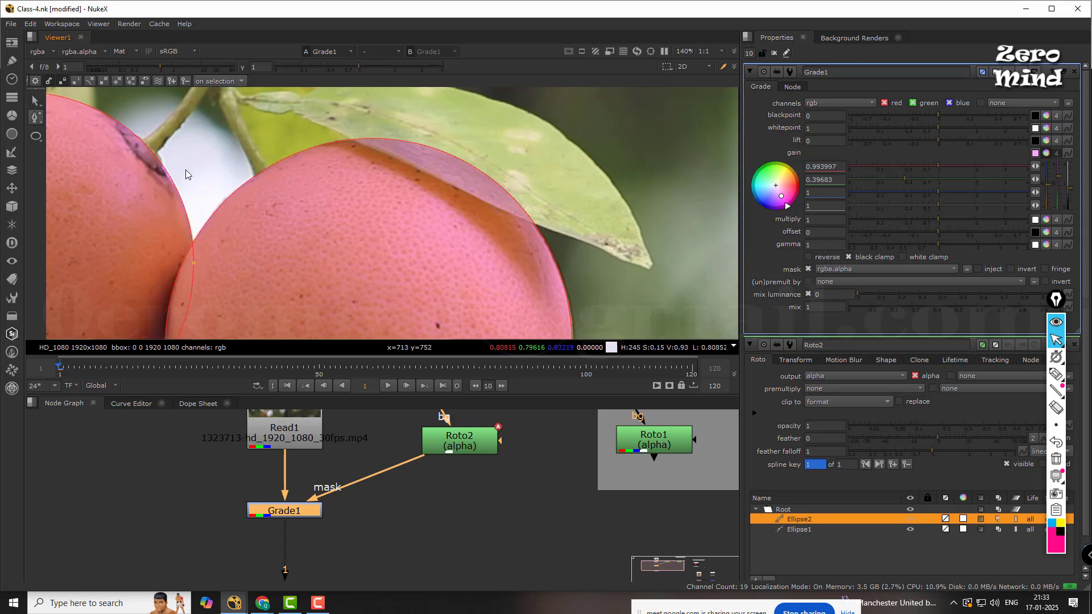
pyautogui.scroll(-3, 281, 188)
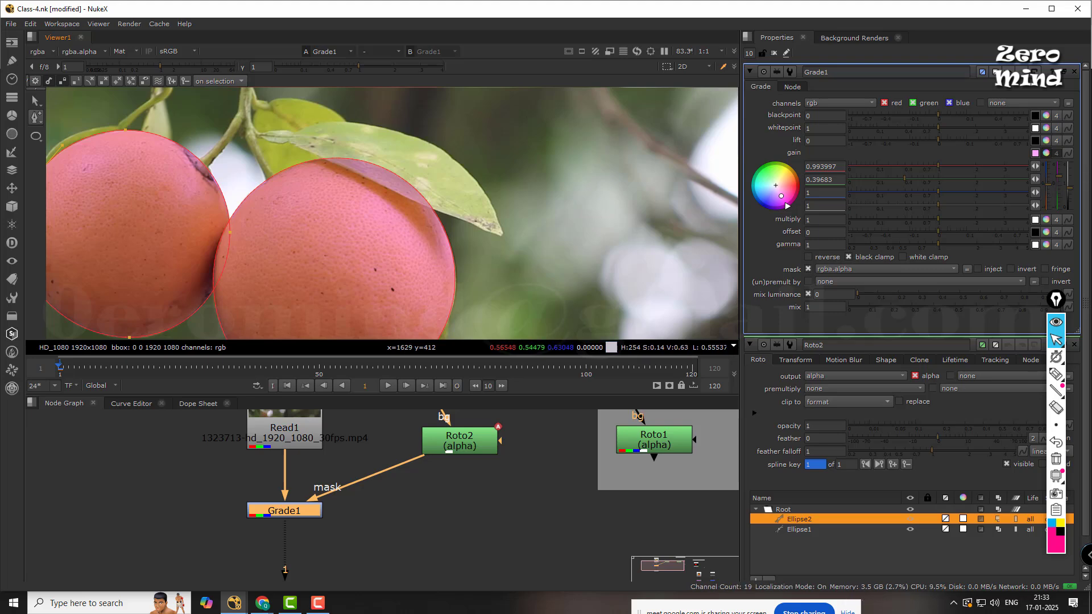
# - Delete the Grade1 node and select the Roto2 node
pyautogui.press('Delete')
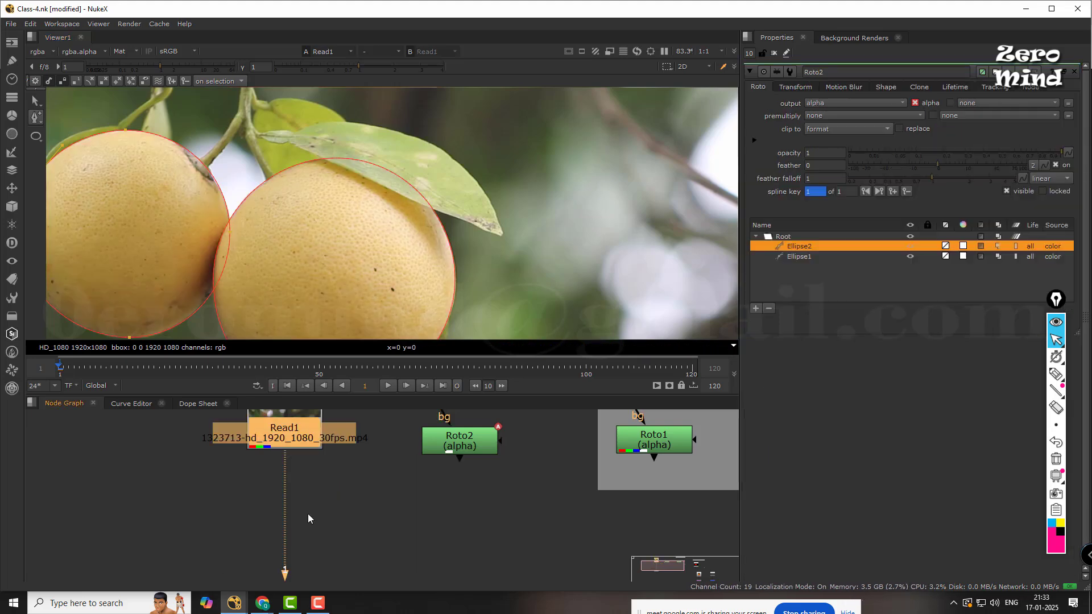
pyautogui.moveTo(447, 502); pyautogui.dragTo(434, 530, button='middle')
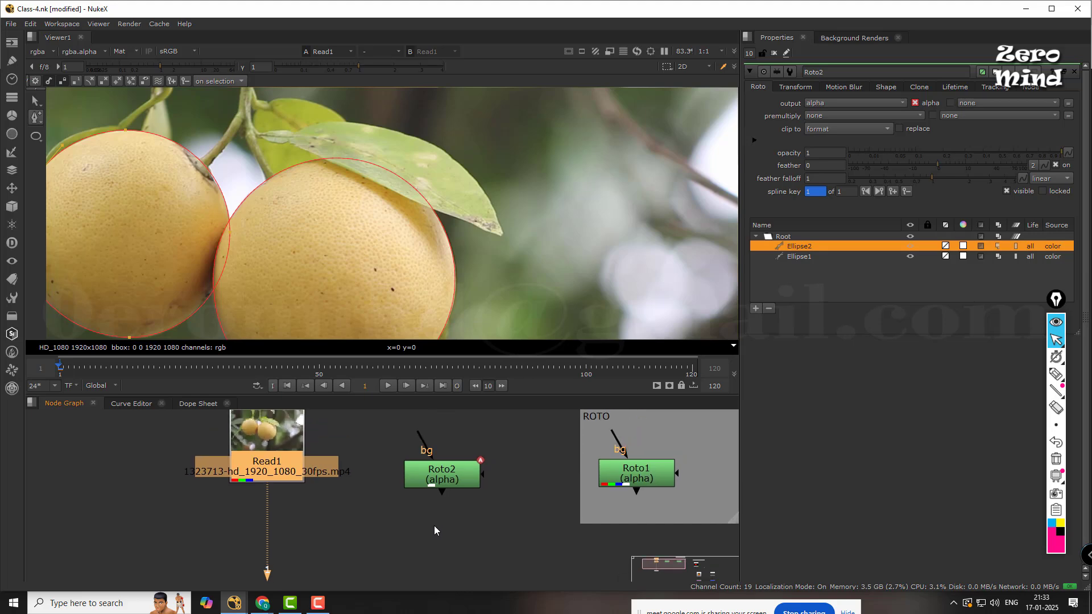
pyautogui.click(454, 475)
# - Draw a closed seven-point Bezier in Roto2 over the leaf overlapping the larger fruit, following the leaf's lower edge
pyautogui.scroll(3, 332, 196)
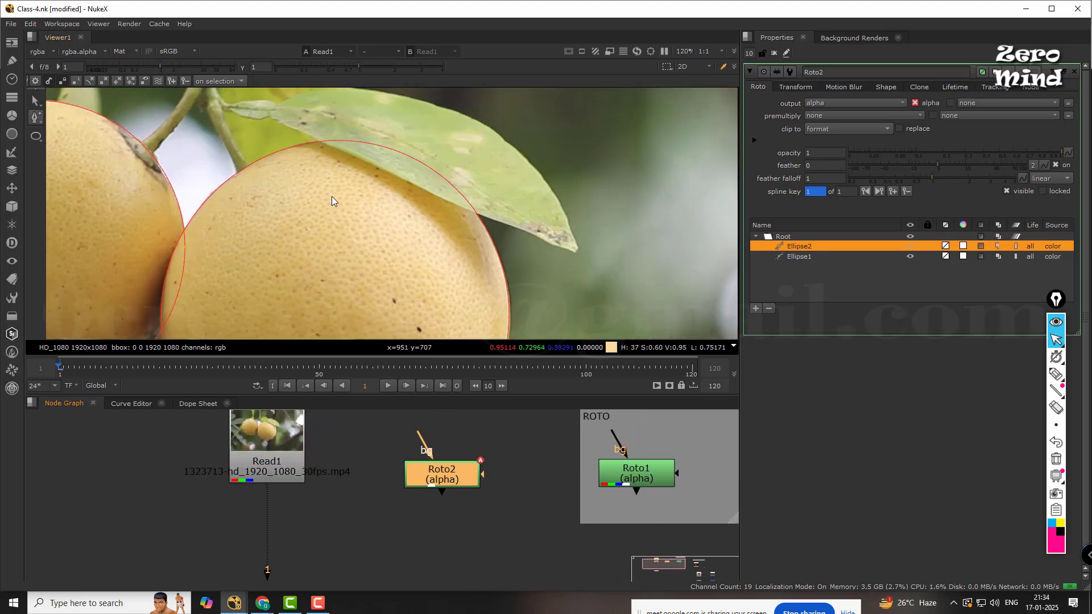
pyautogui.scroll(1, 332, 196)
pyautogui.scroll(1, 398, 159)
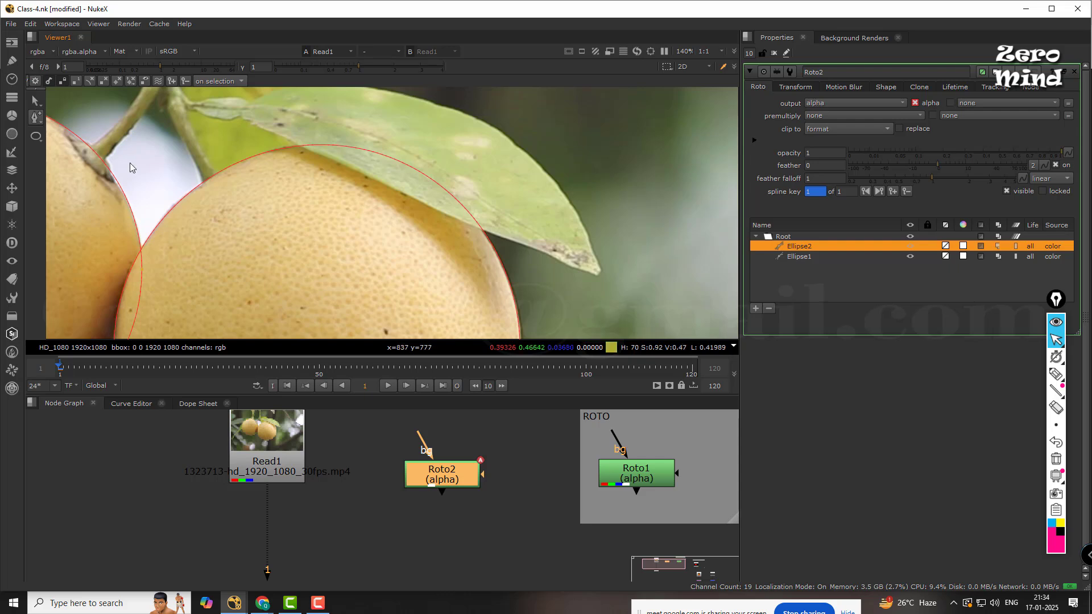
pyautogui.rightClick(36, 117)
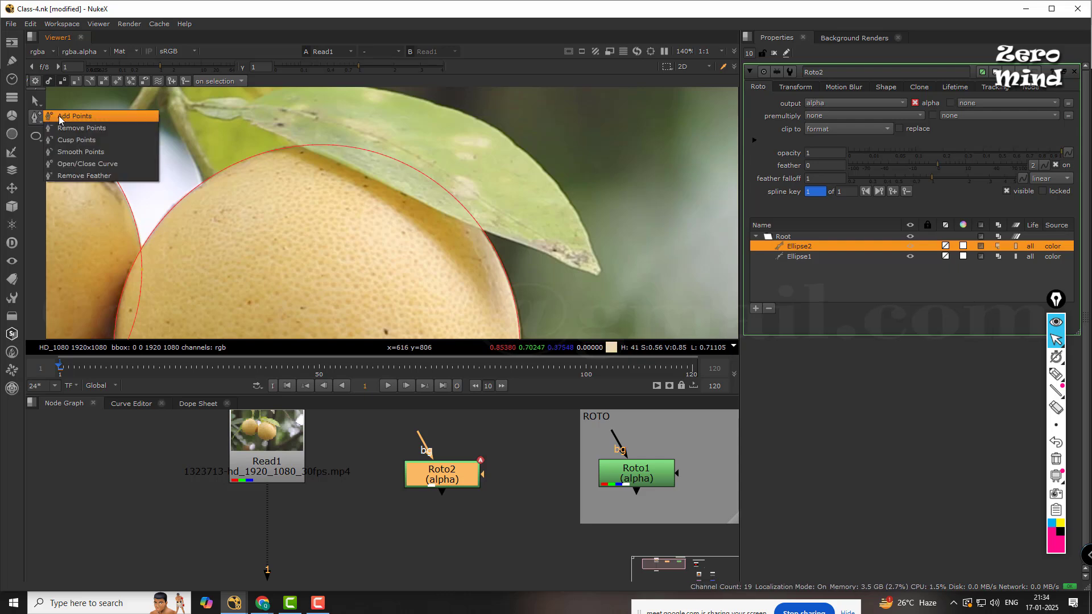
pyautogui.click(37, 117)
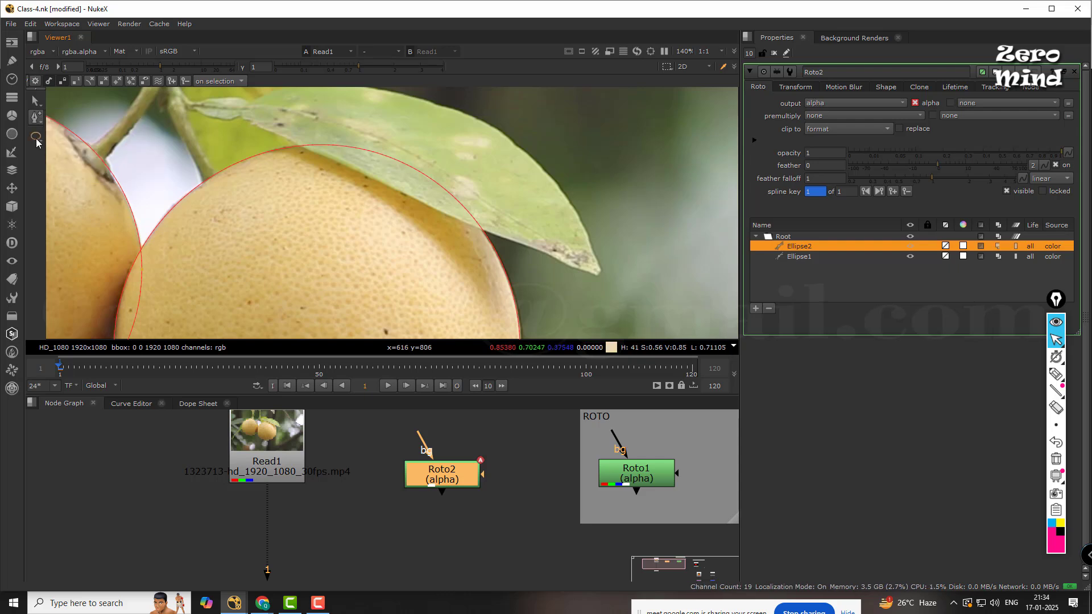
pyautogui.rightClick(36, 137)
pyautogui.click(70, 136)
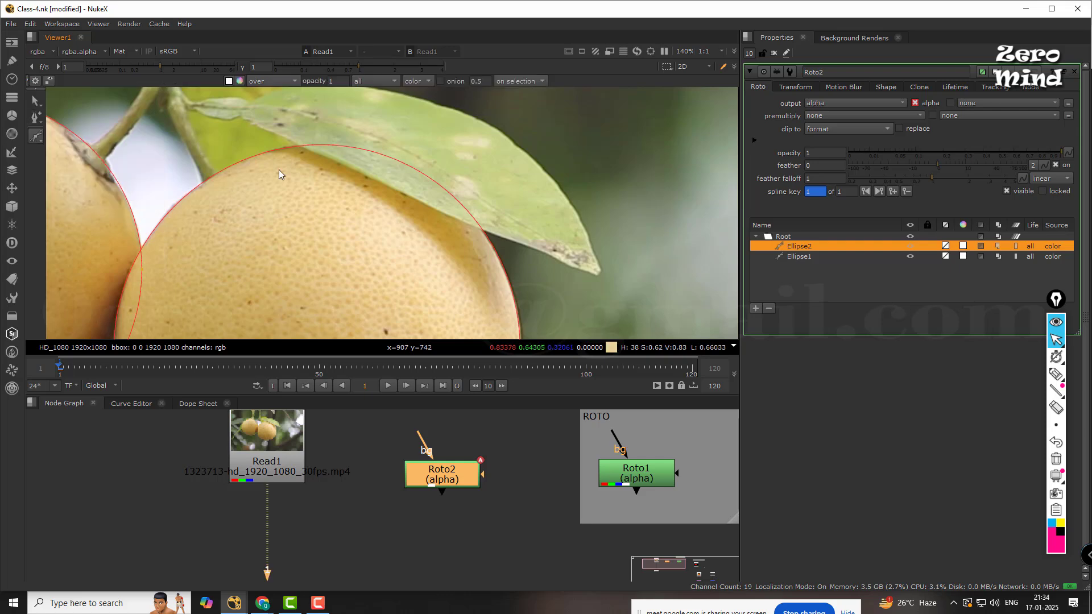
pyautogui.click(270, 132)
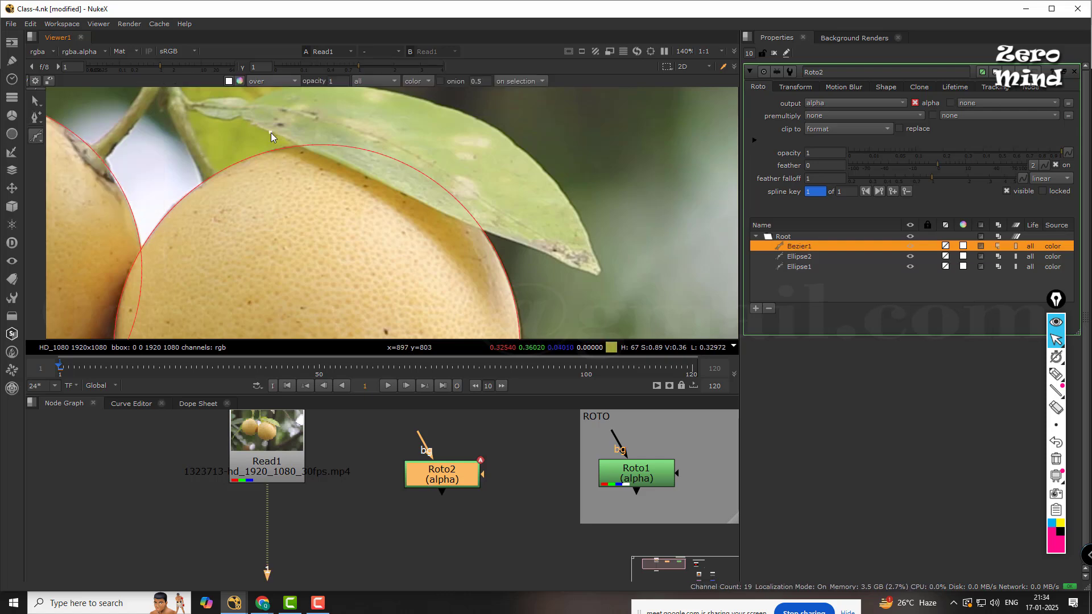
pyautogui.click(330, 158)
pyautogui.click(389, 186)
pyautogui.click(449, 216)
pyautogui.click(514, 241)
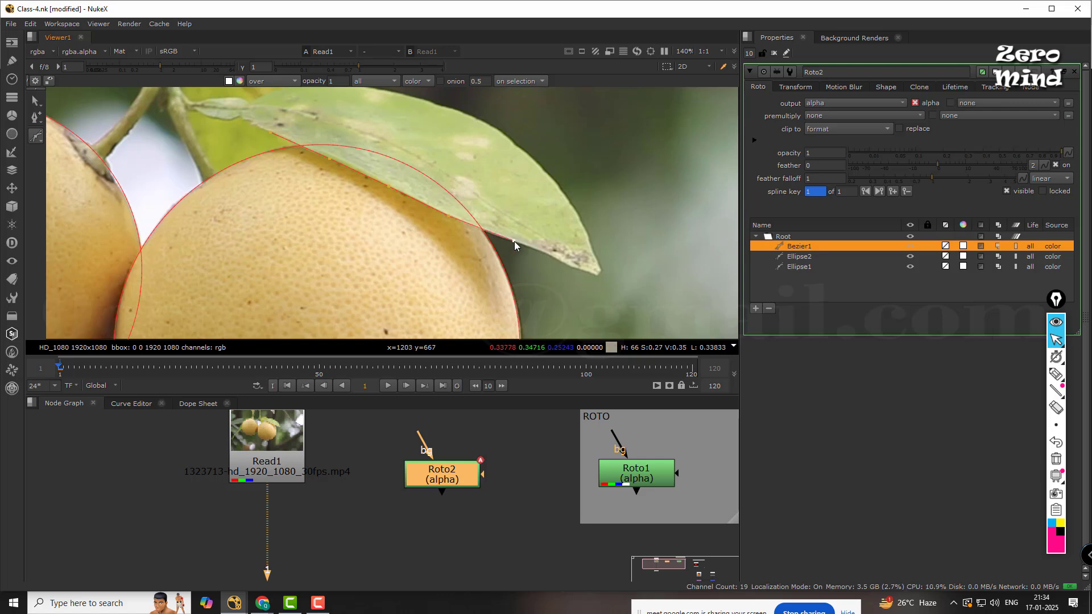
pyautogui.click(518, 186)
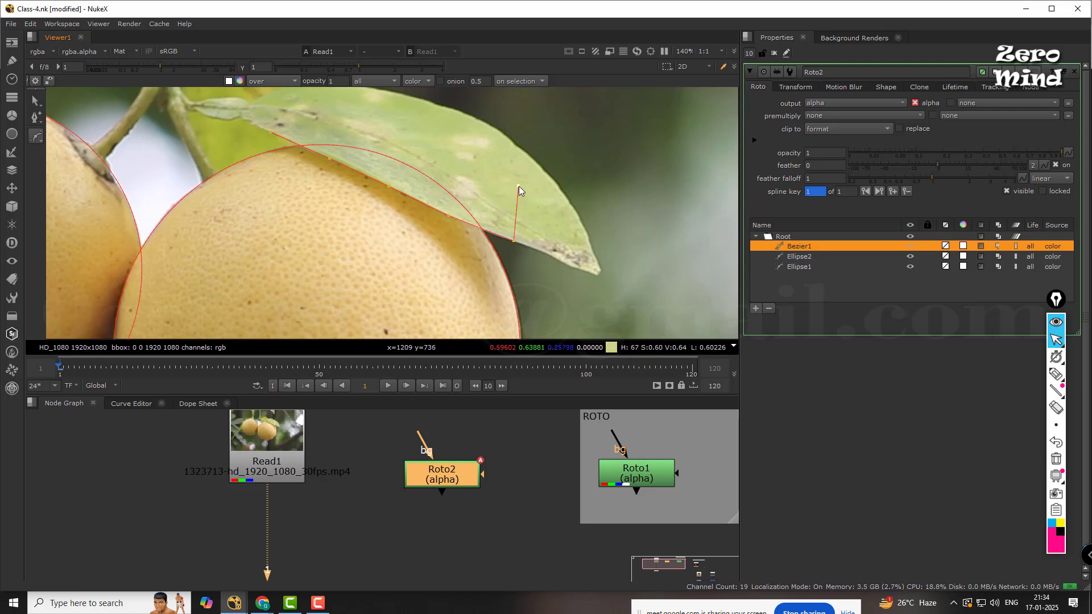
pyautogui.click(310, 110)
pyautogui.click(271, 131)
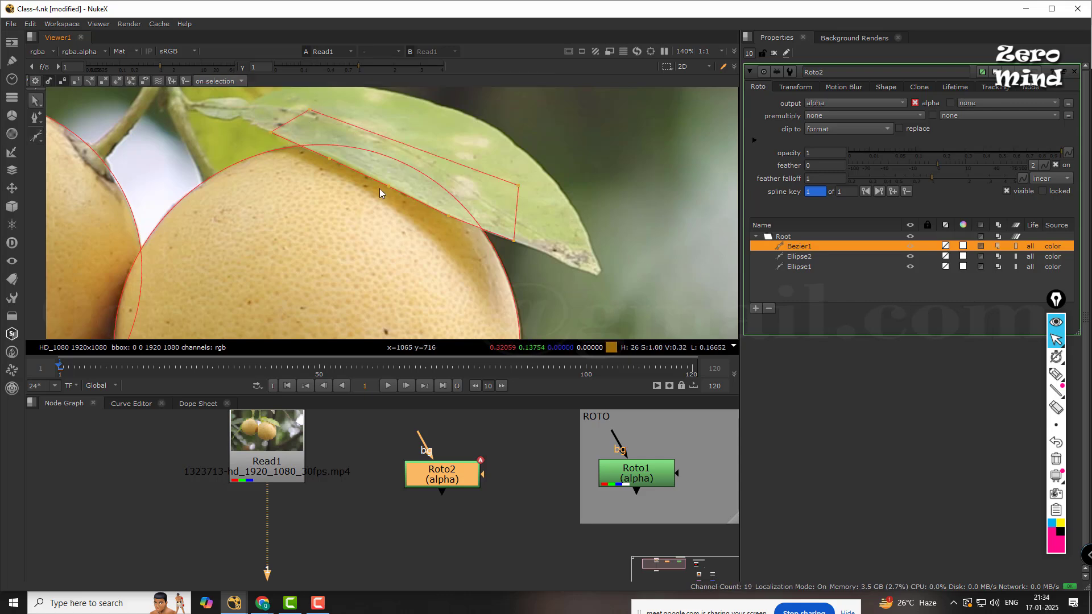
# - Smooth all points of the leaf Bezier, choose the Select All tool, and deselect the points
pyautogui.moveTo(262, 103); pyautogui.dragTo(546, 263)
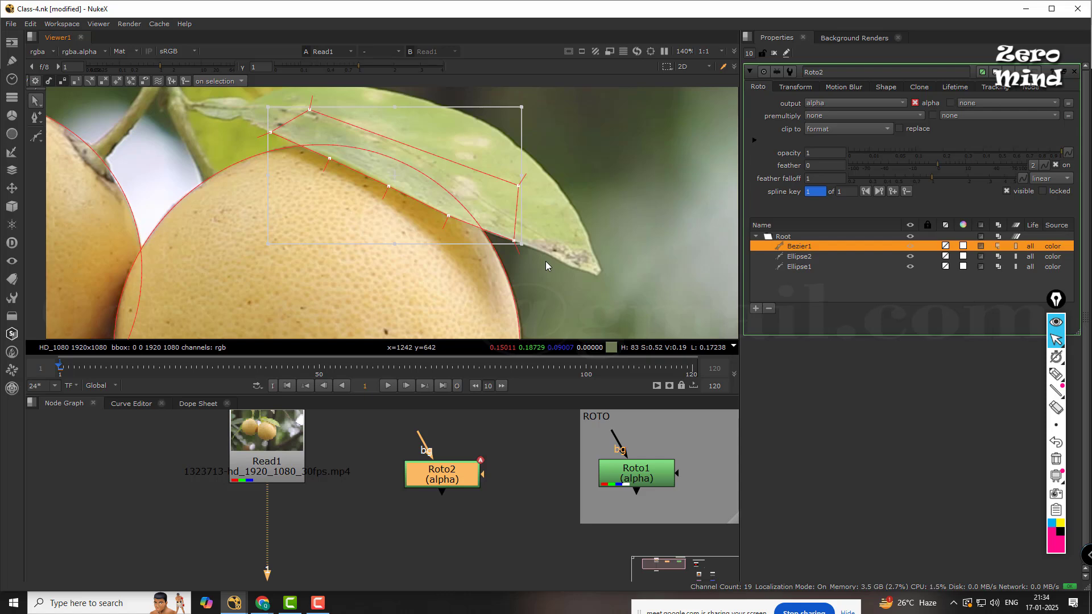
pyautogui.press('z')
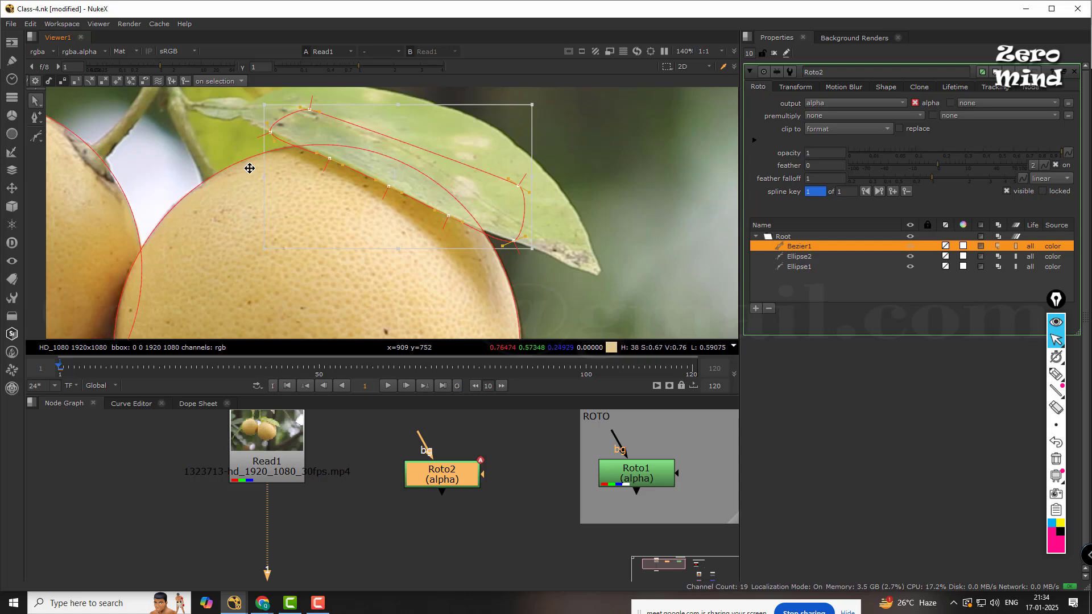
pyautogui.click(36, 104)
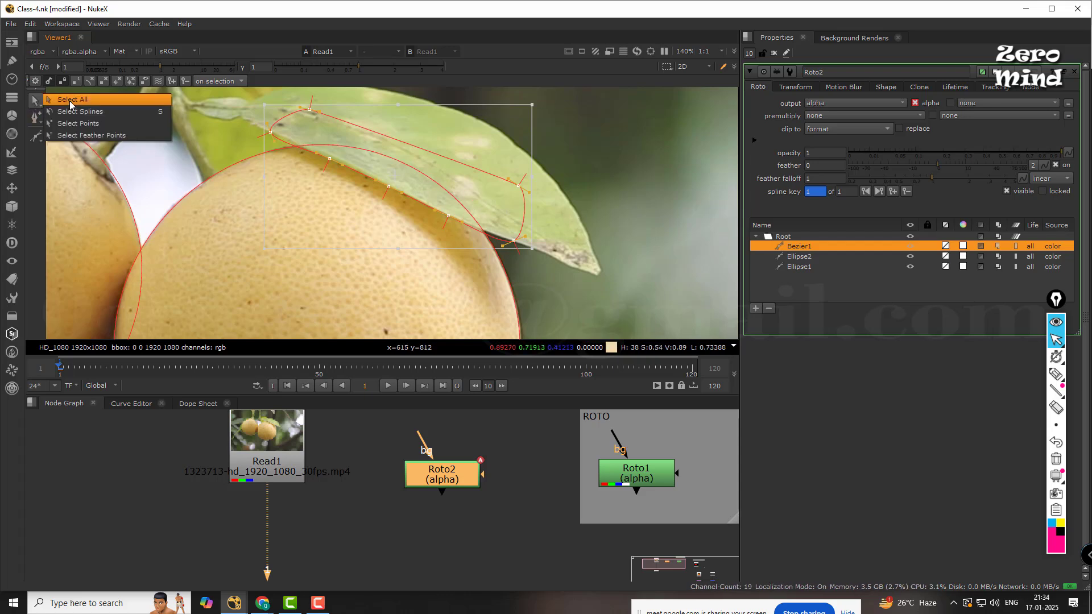
pyautogui.click(70, 101)
pyautogui.click(499, 268)
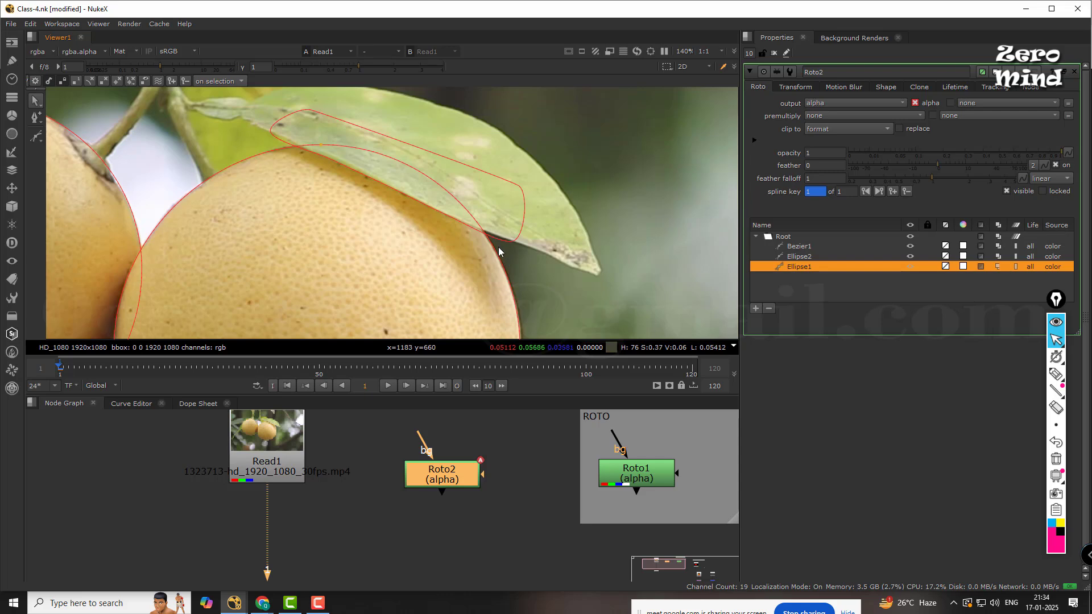
# - Nudge the leaf Bezier's lower-right point and its left-end point slightly upward onto the leaf's lower edge
pyautogui.click(522, 239)
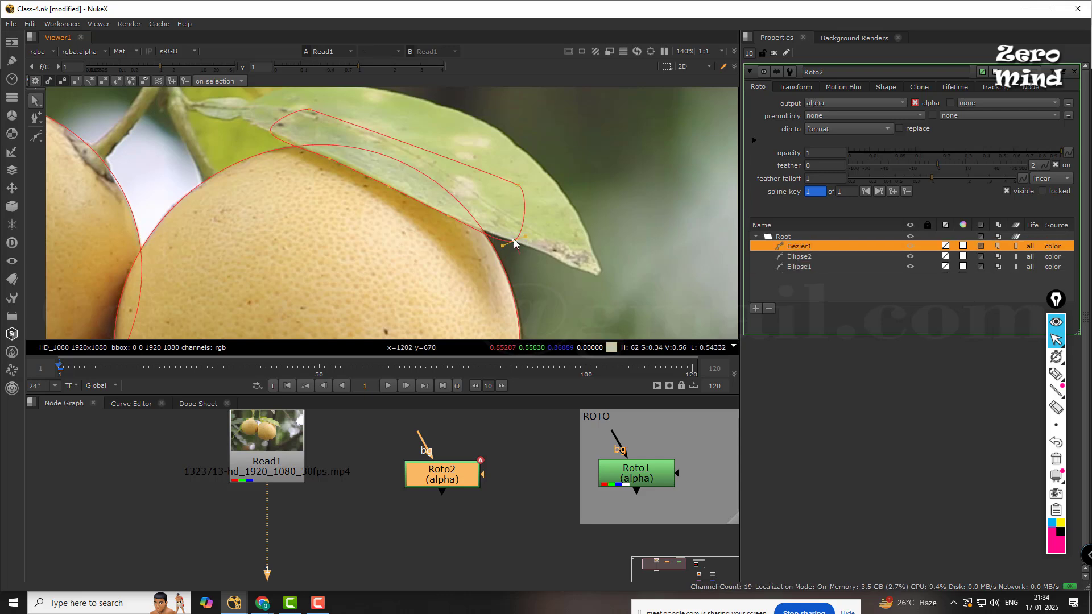
pyautogui.moveTo(514, 244); pyautogui.dragTo(516, 239)
pyautogui.scroll(3, 386, 188)
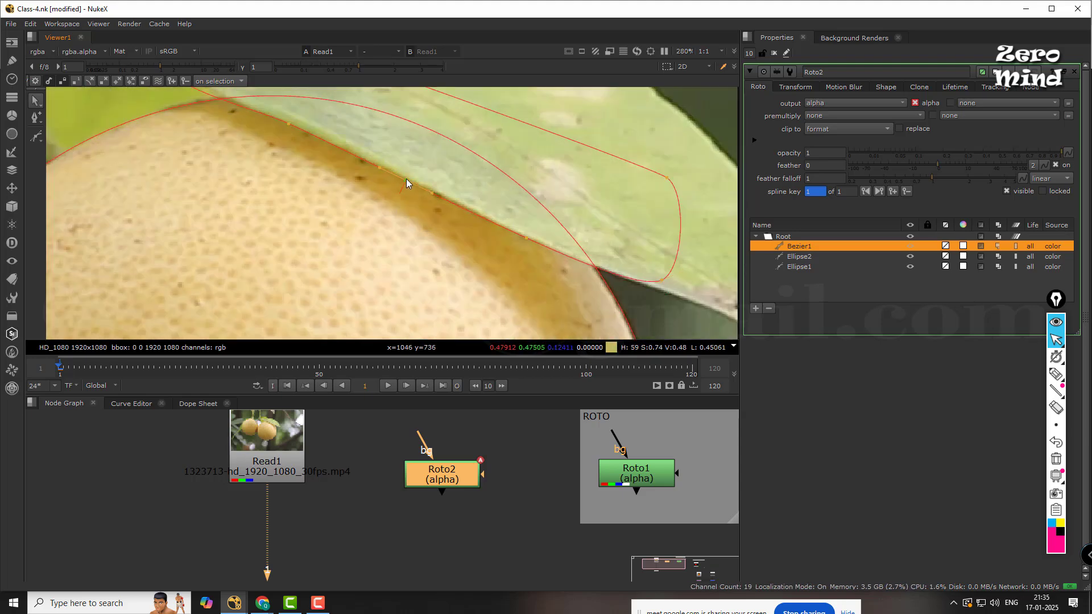
pyautogui.keyDown('ctrl'); pyautogui.keyDown('alt'); pyautogui.click(406, 179); pyautogui.keyUp('alt'); pyautogui.keyUp('ctrl')
pyautogui.moveTo(269, 148); pyautogui.dragTo(363, 237, button='middle')
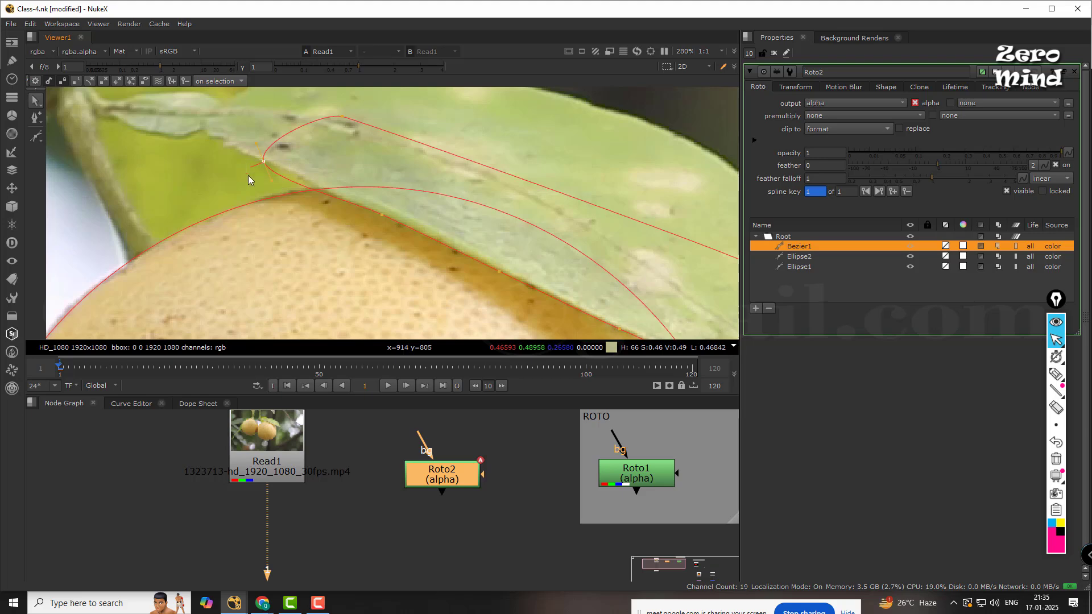
pyautogui.click(263, 165)
pyautogui.moveTo(262, 164); pyautogui.dragTo(265, 155)
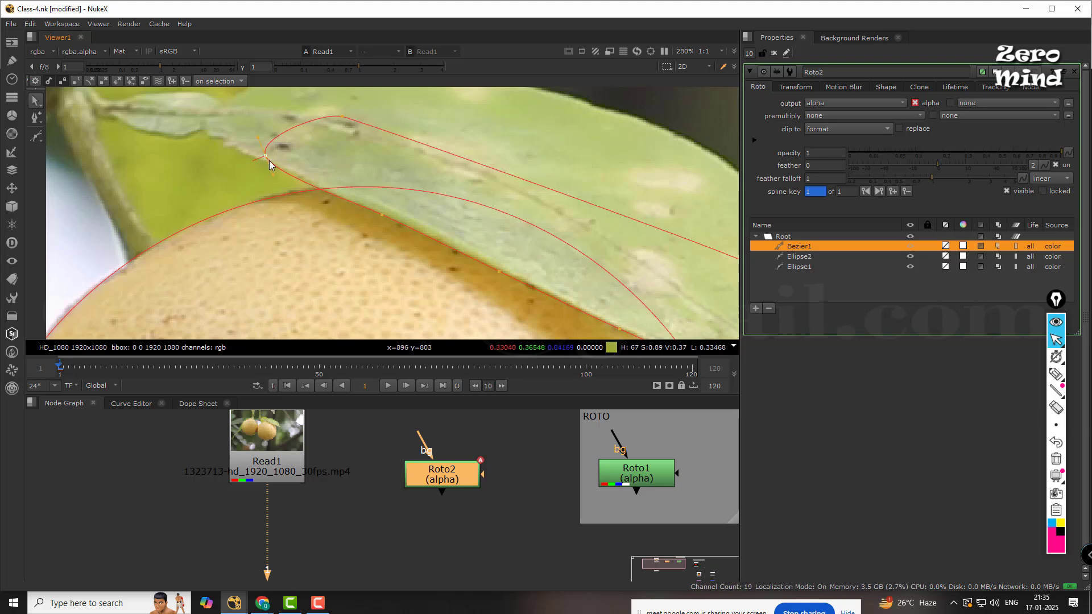
pyautogui.scroll(-10, 433, 188)
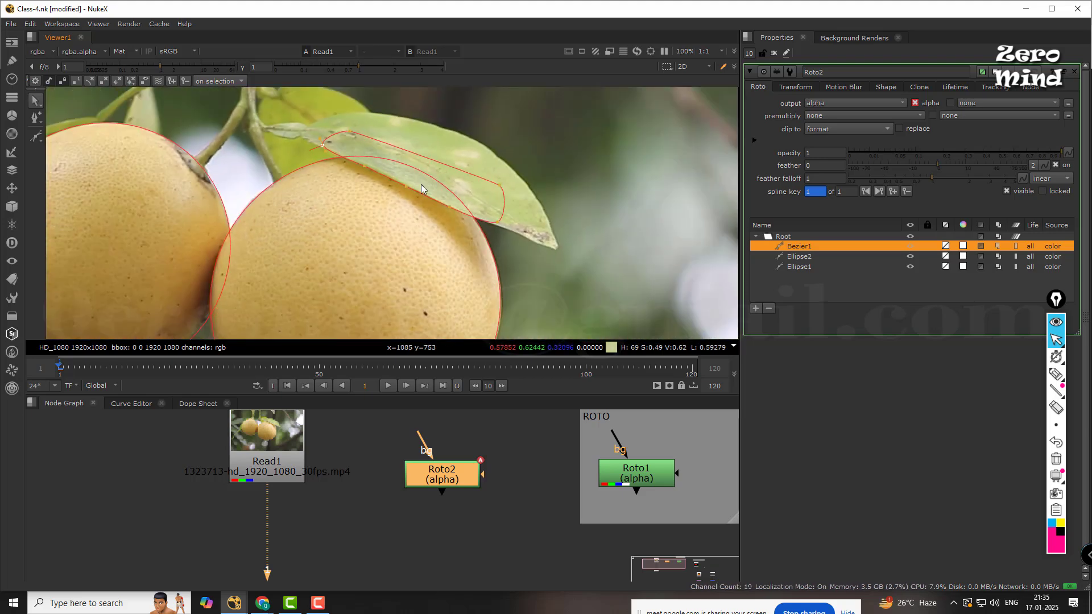
# - Draw a second closed Bezier around the dark stem base on the smaller fruit, tracing closely where it meets the skin
pyautogui.moveTo(397, 210); pyautogui.dragTo(455, 239, button='middle')
pyautogui.scroll(2, 314, 202)
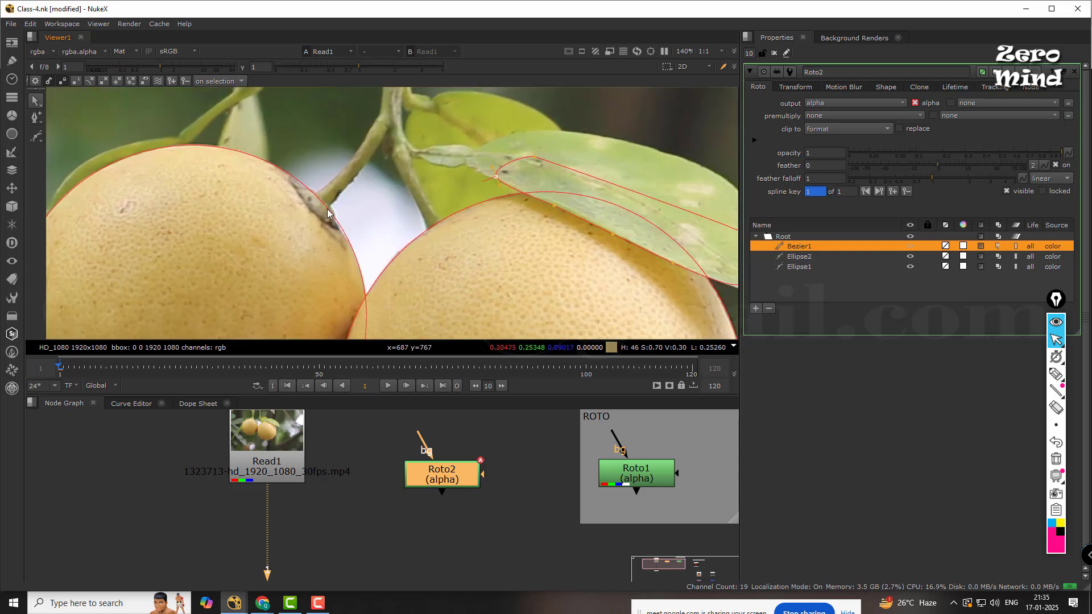
pyautogui.click(36, 116)
pyautogui.click(32, 137)
pyautogui.click(33, 138)
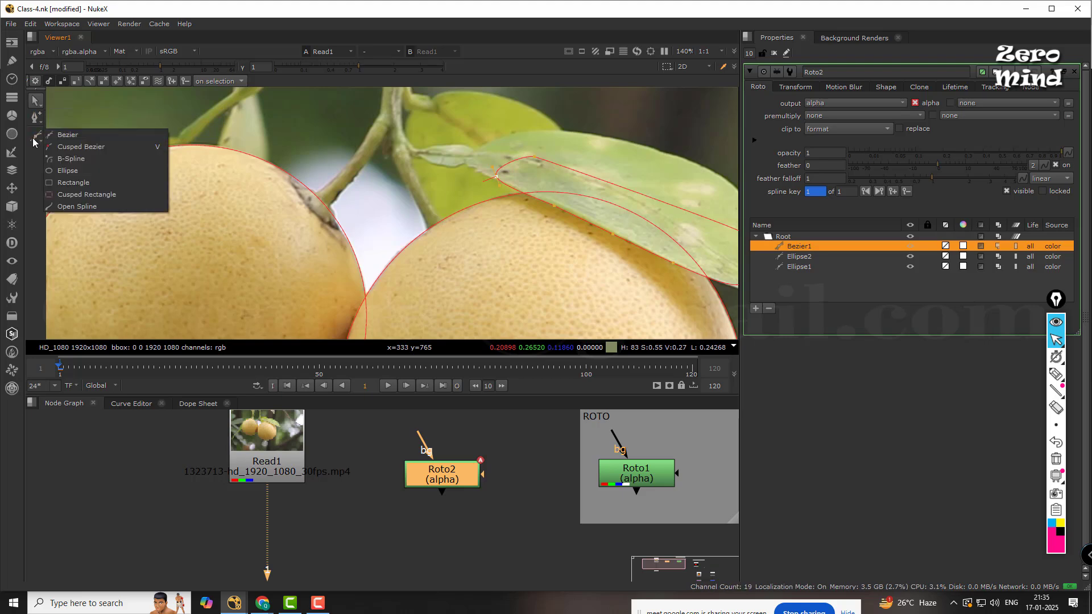
pyautogui.click(68, 135)
pyautogui.scroll(5, 302, 185)
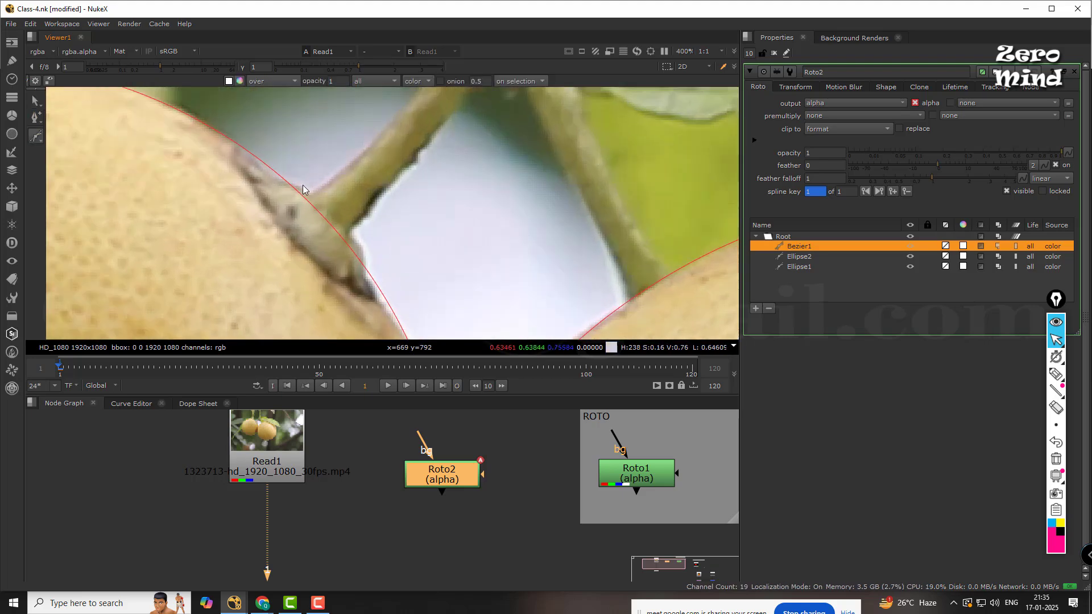
pyautogui.click(241, 134)
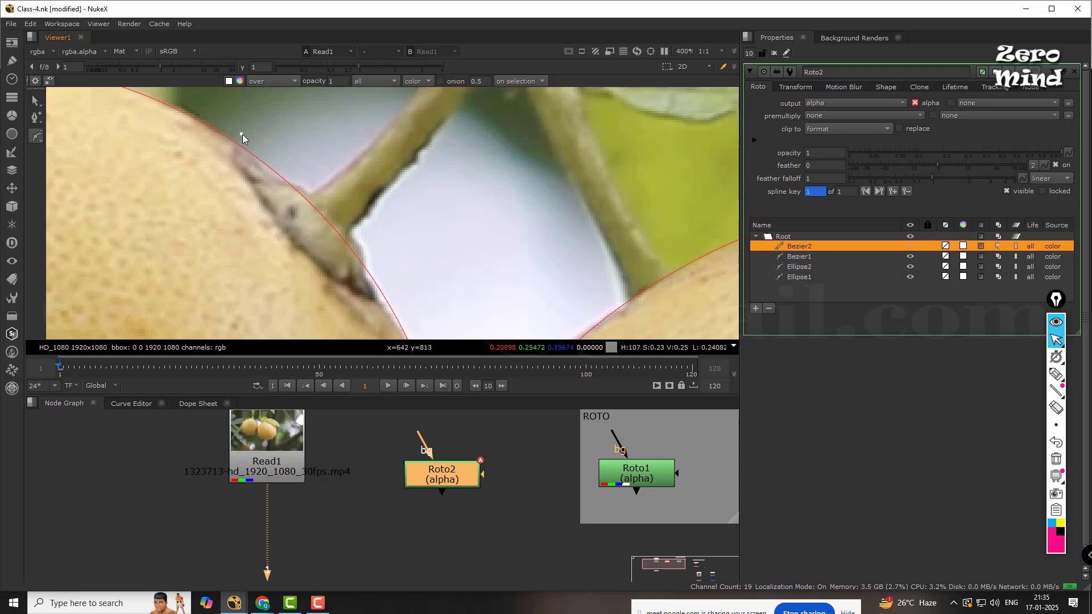
pyautogui.click(246, 174)
pyautogui.click(259, 198)
pyautogui.click(274, 219)
pyautogui.click(284, 234)
pyautogui.moveTo(373, 299); pyautogui.dragTo(385, 253)
pyautogui.click(337, 145)
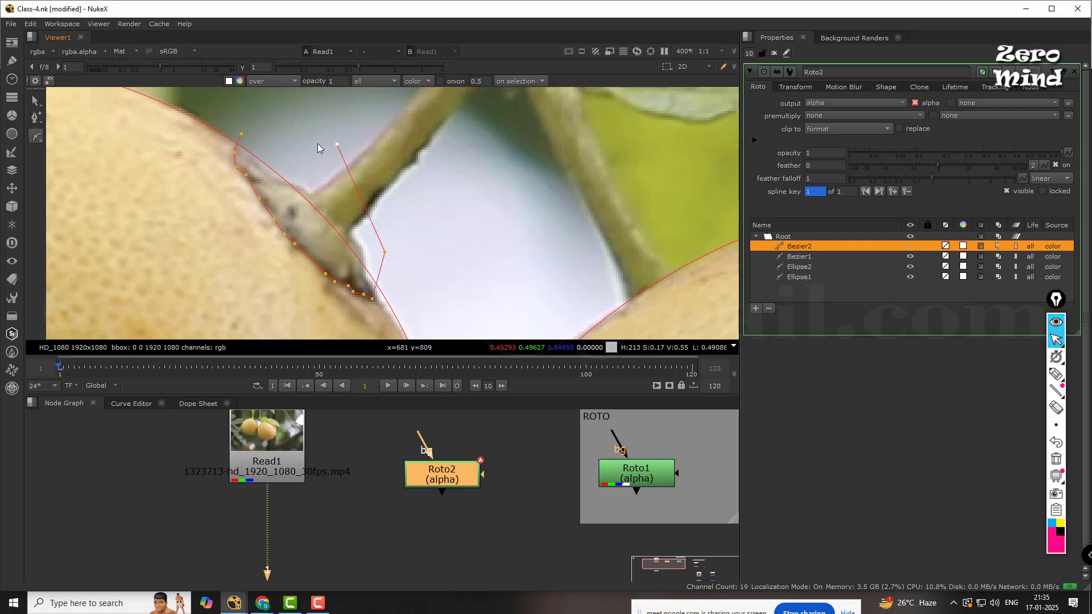
pyautogui.click(241, 135)
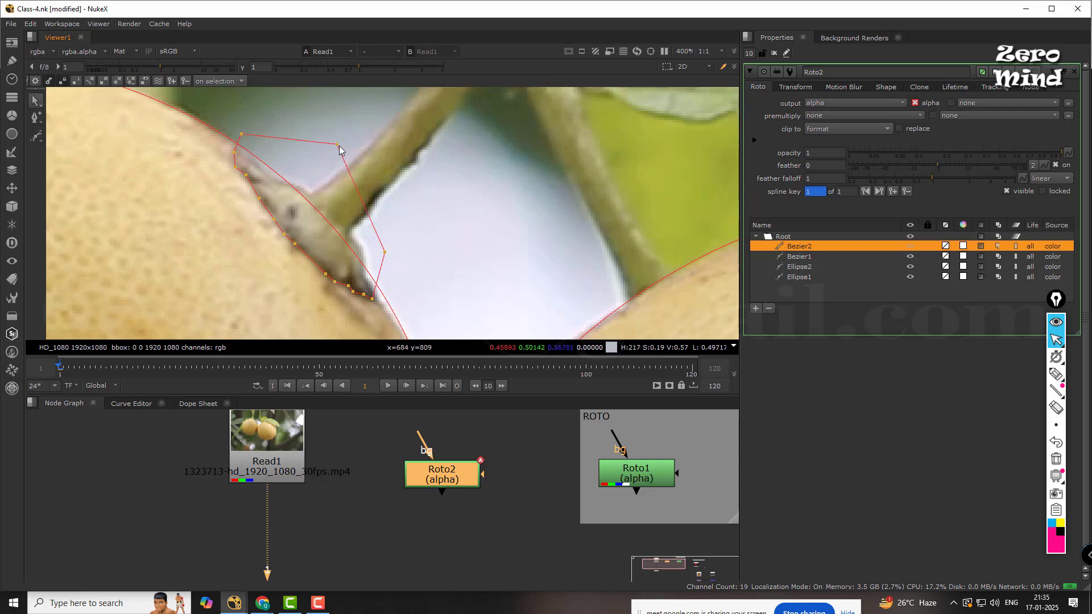
# - Move the stem Bezier's upper-right corner point inward toward the stem and smooth the shape's points
pyautogui.moveTo(338, 146); pyautogui.dragTo(348, 185)
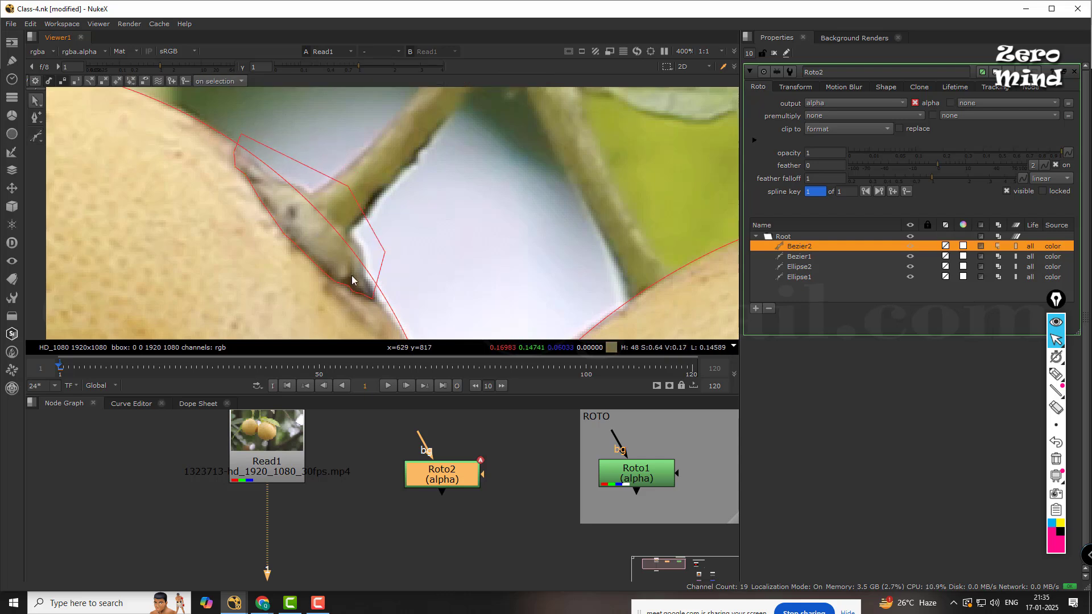
pyautogui.click(376, 284)
pyautogui.click(385, 254)
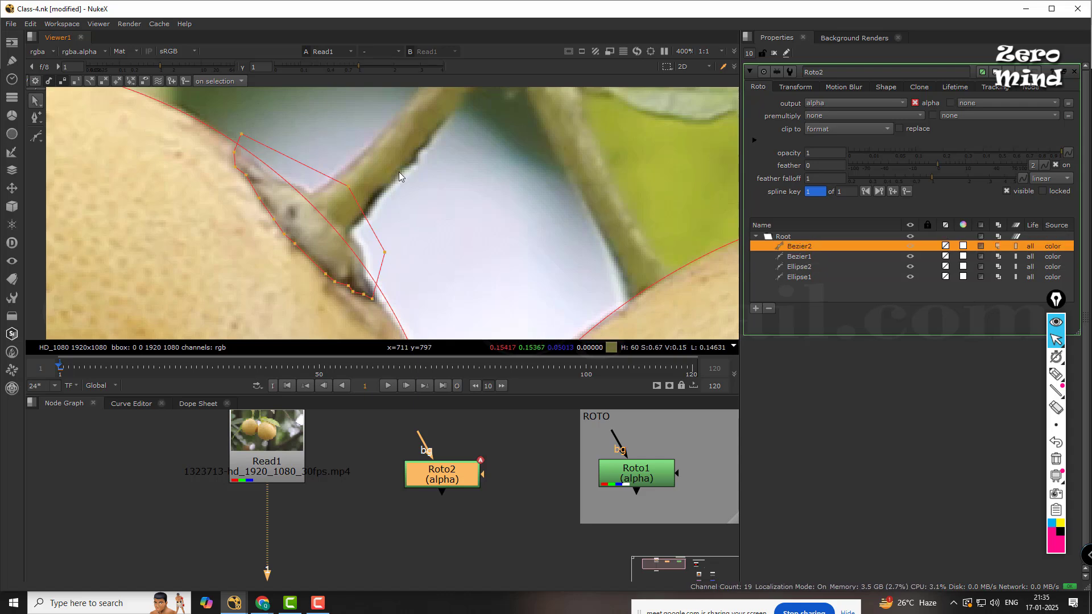
pyautogui.press('z')
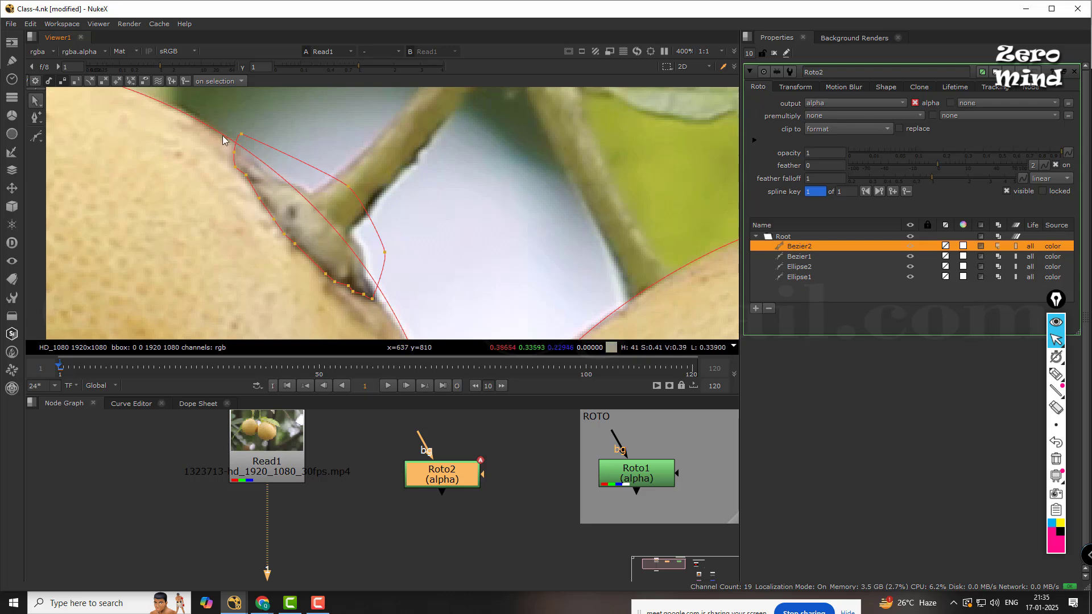
# - Reselect the stem Bezier with the Select All tool and select all of its points, clearing the point selection again
pyautogui.moveTo(204, 121); pyautogui.dragTo(278, 184)
pyautogui.click(308, 213)
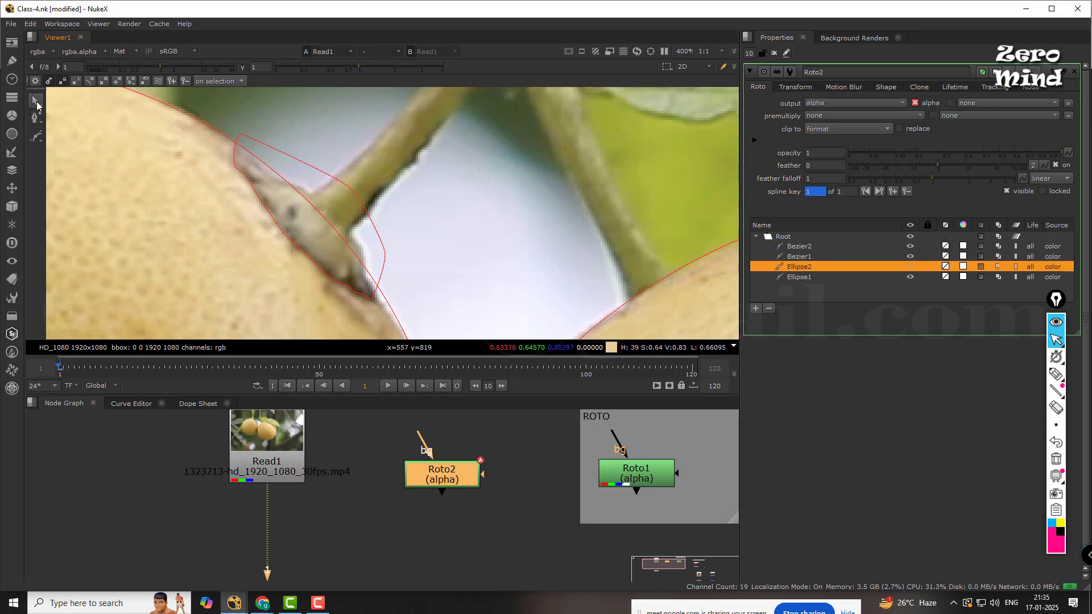
pyautogui.click(37, 103)
pyautogui.click(72, 102)
pyautogui.click(231, 153)
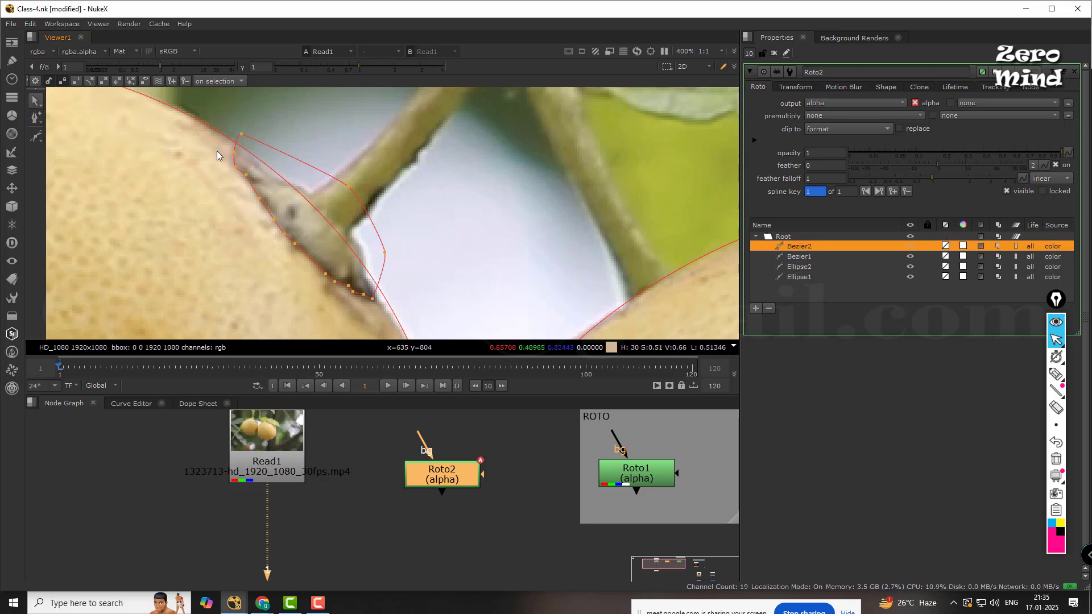
pyautogui.moveTo(215, 116); pyautogui.dragTo(414, 314)
pyautogui.click(416, 281)
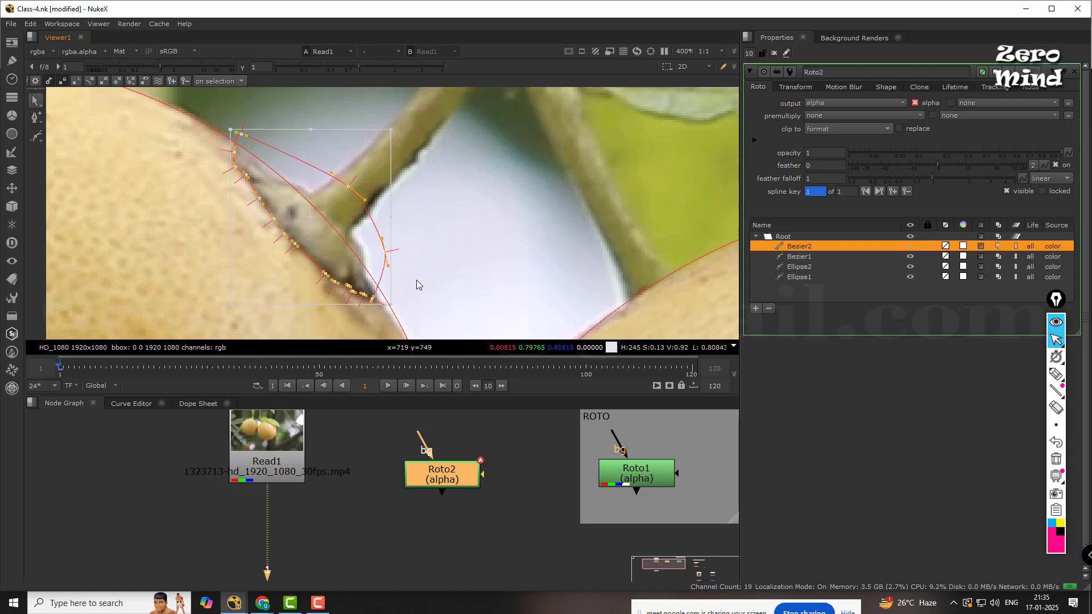
# - Cusp the stem Bezier's upper point on the branch and turn it back into a smooth point
pyautogui.scroll(2, 301, 270)
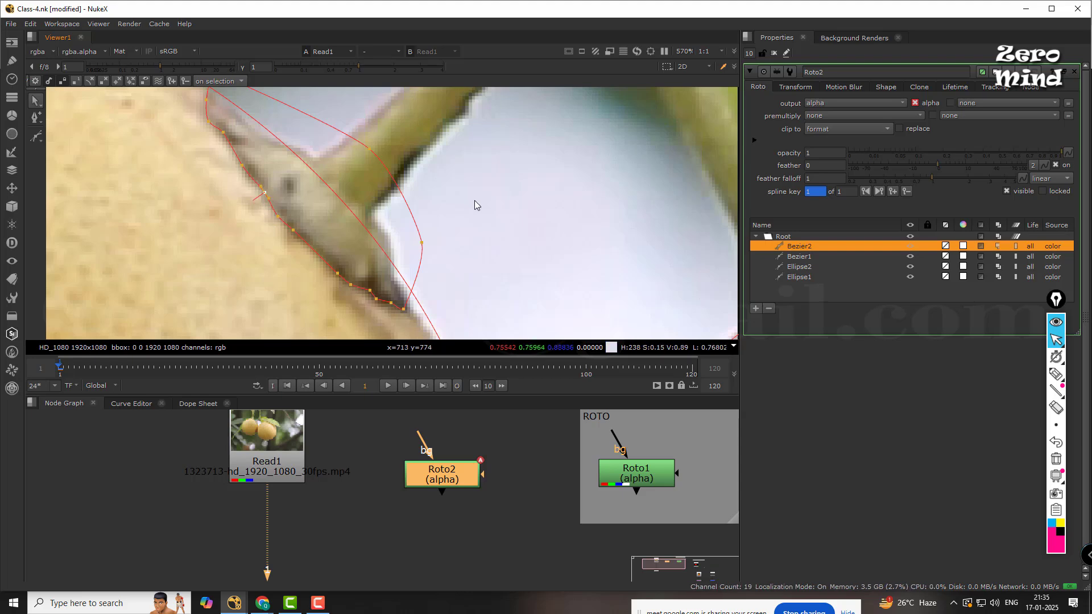
pyautogui.scroll(-2, 476, 203)
pyautogui.scroll(4, 476, 207)
pyautogui.scroll(-8, 410, 178)
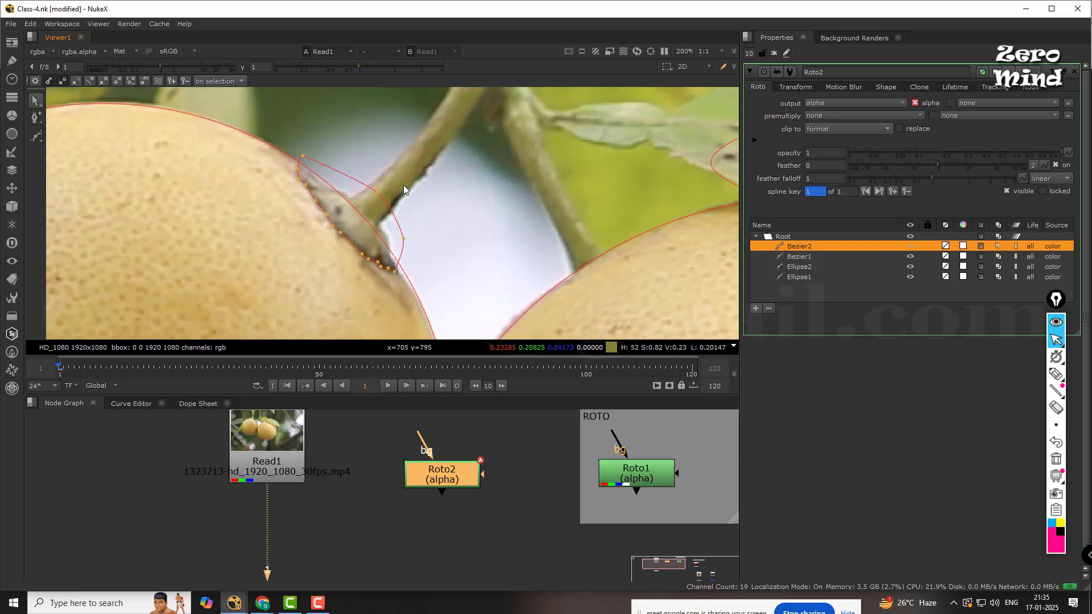
pyautogui.click(378, 193)
pyautogui.scroll(2, 382, 207)
pyautogui.scroll(1, 381, 206)
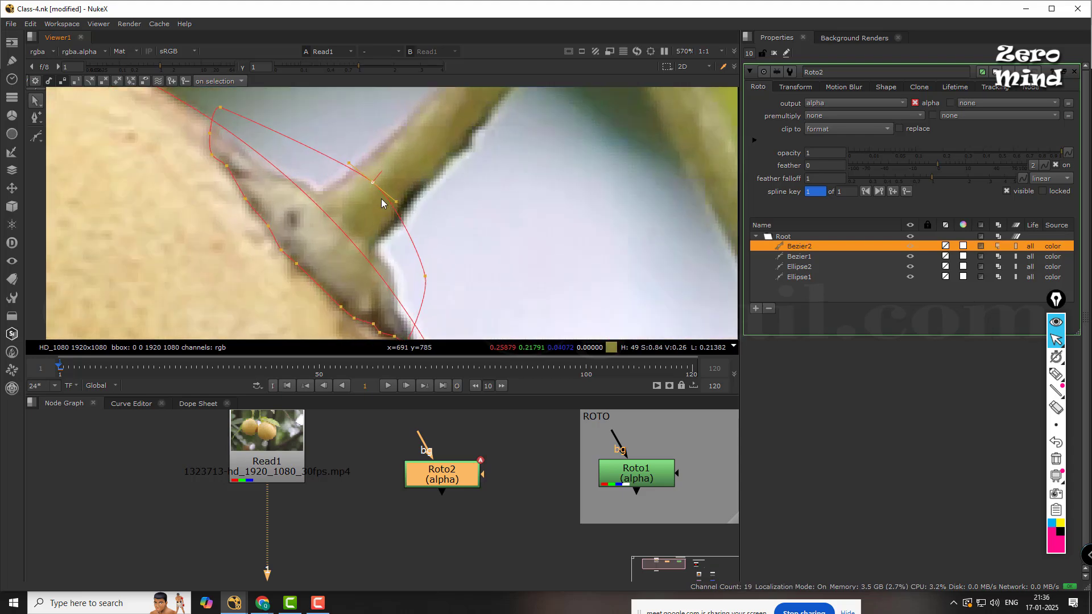
pyautogui.hotkey('shift', 'z')
pyautogui.hotkey('shift', 'z')
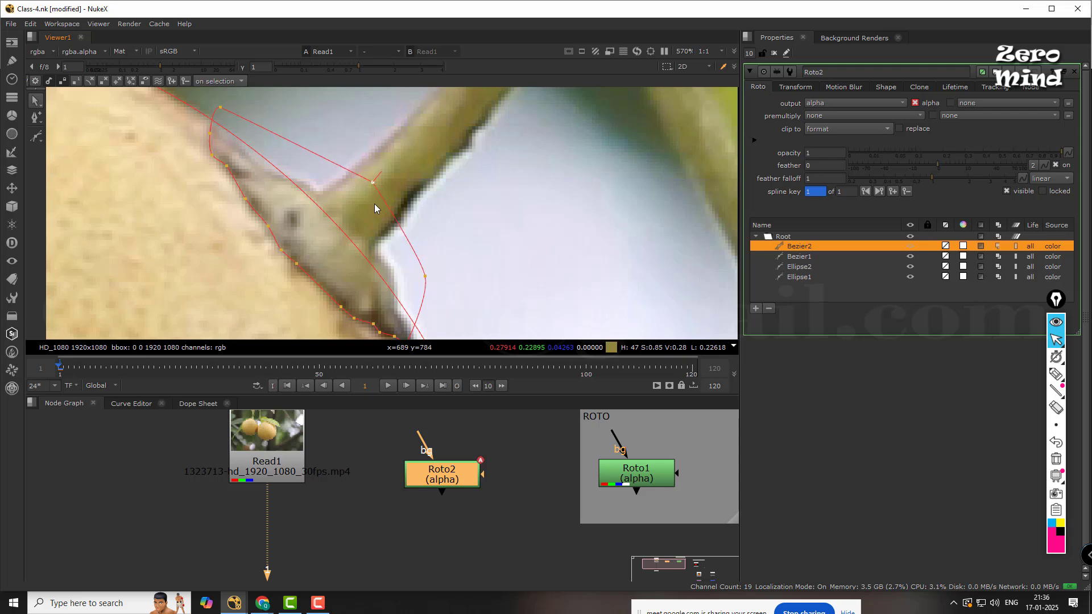
pyautogui.press('z')
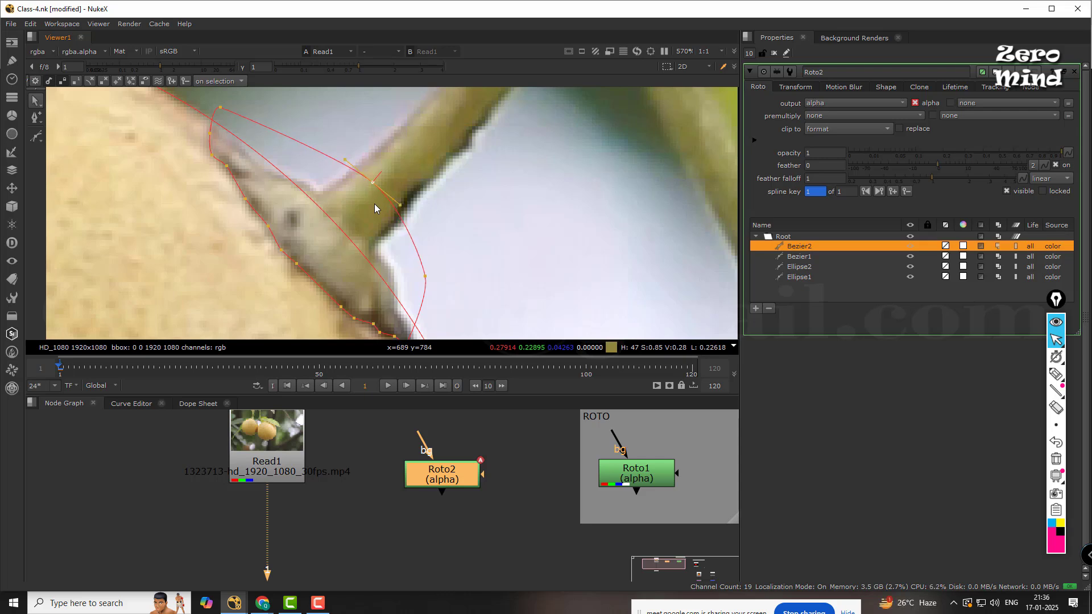
# - Move the stem Bezier's rightmost point outward and down into the background between the two fruits
pyautogui.moveTo(543, 273); pyautogui.dragTo(530, 196, button='middle')
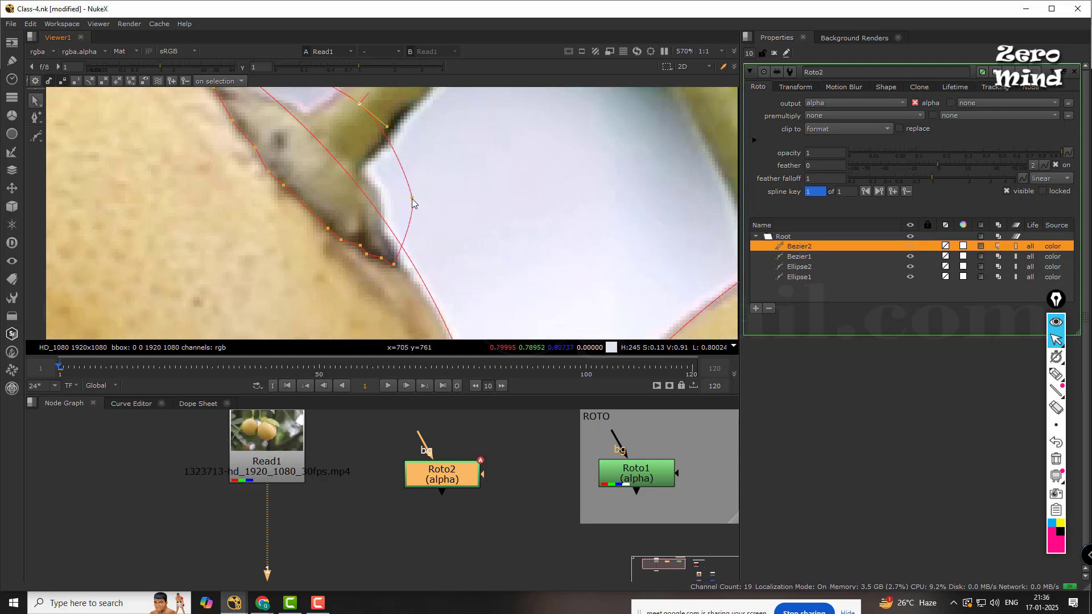
pyautogui.moveTo(416, 203); pyautogui.dragTo(458, 277)
pyautogui.scroll(-10, 461, 252)
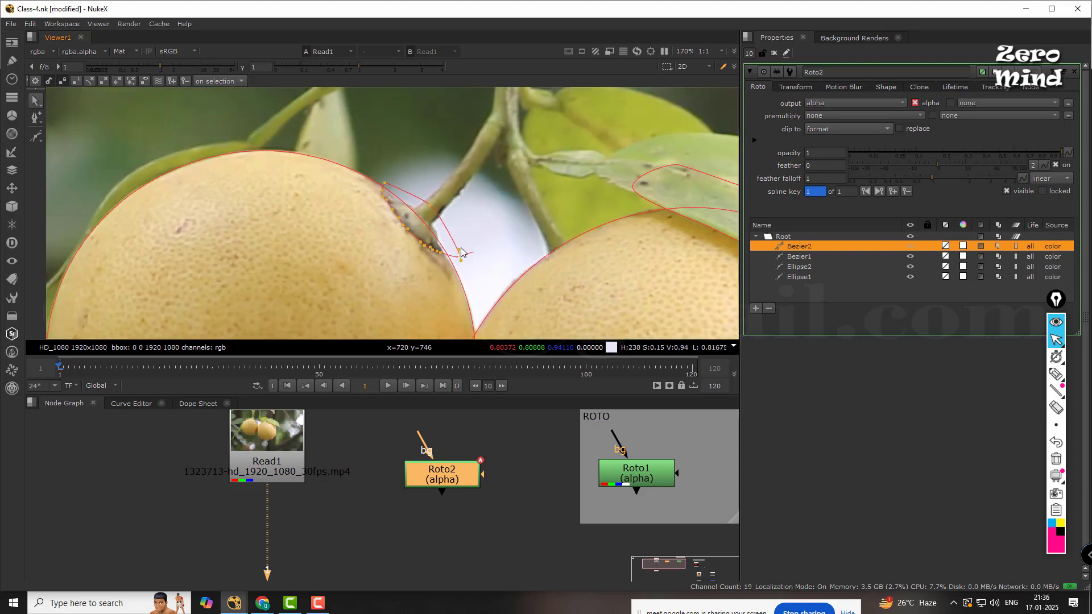
pyautogui.moveTo(493, 261); pyautogui.dragTo(440, 201, button='middle')
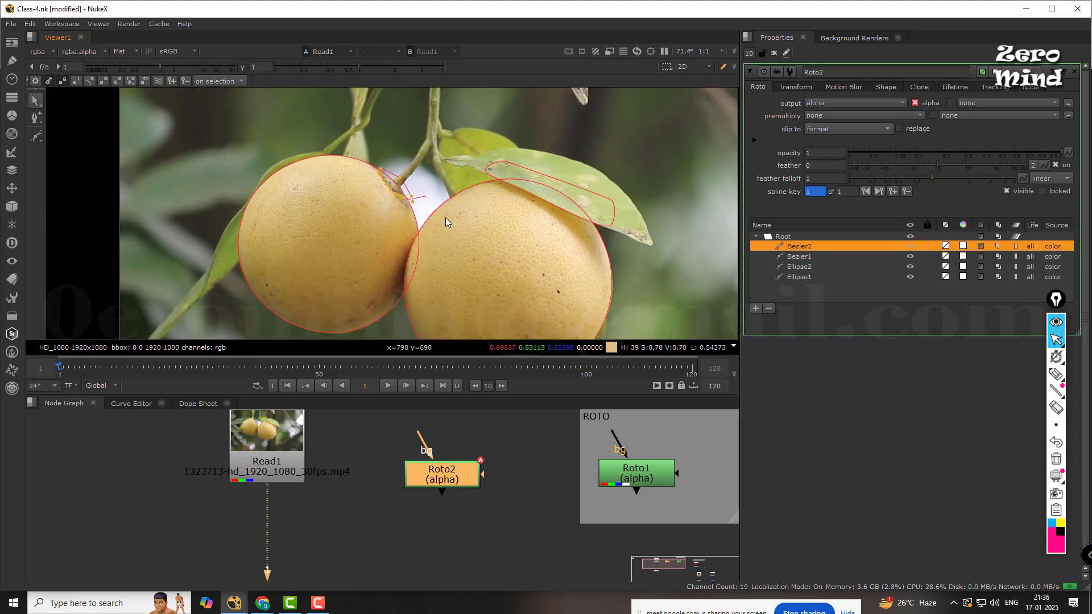
# - View the output of the Roto2 node and display its alpha channel on its own
pyautogui.click(395, 520)
pyautogui.moveTo(371, 519); pyautogui.dragTo(371, 515, button='middle')
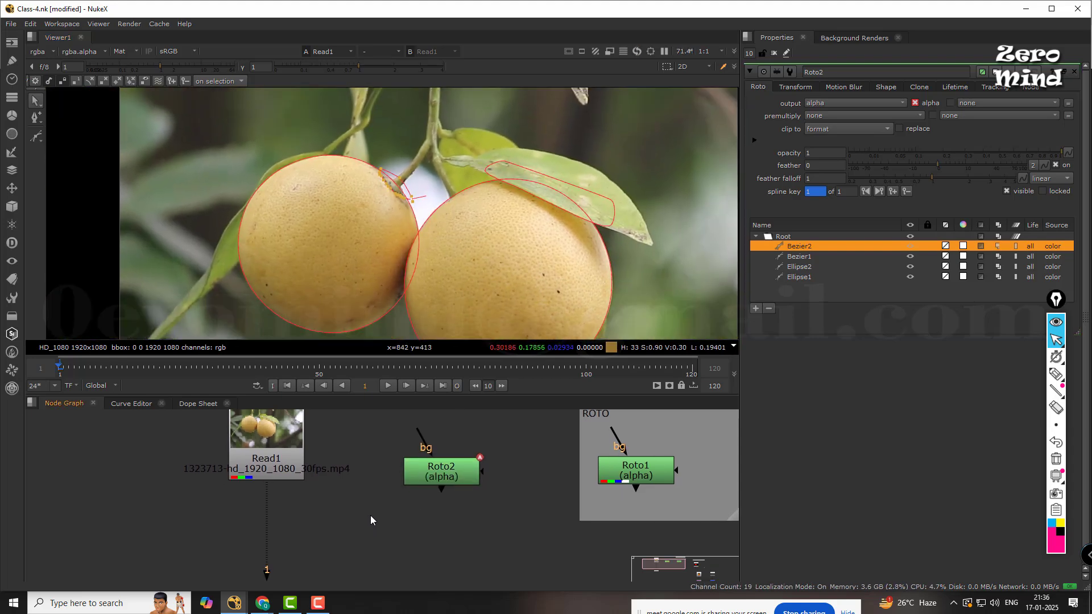
pyautogui.click(450, 480)
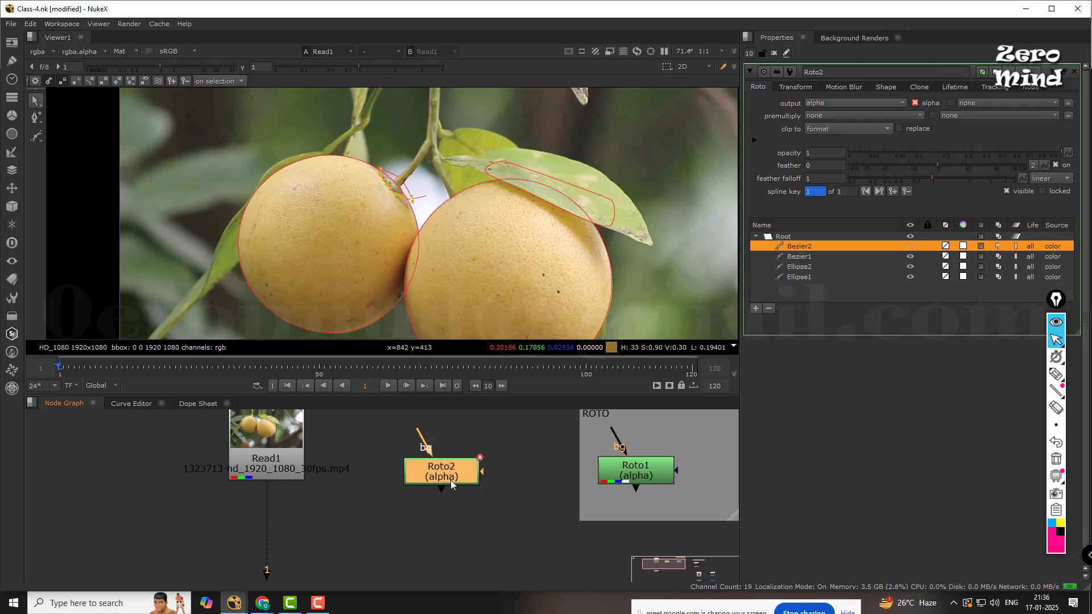
pyautogui.press('1')
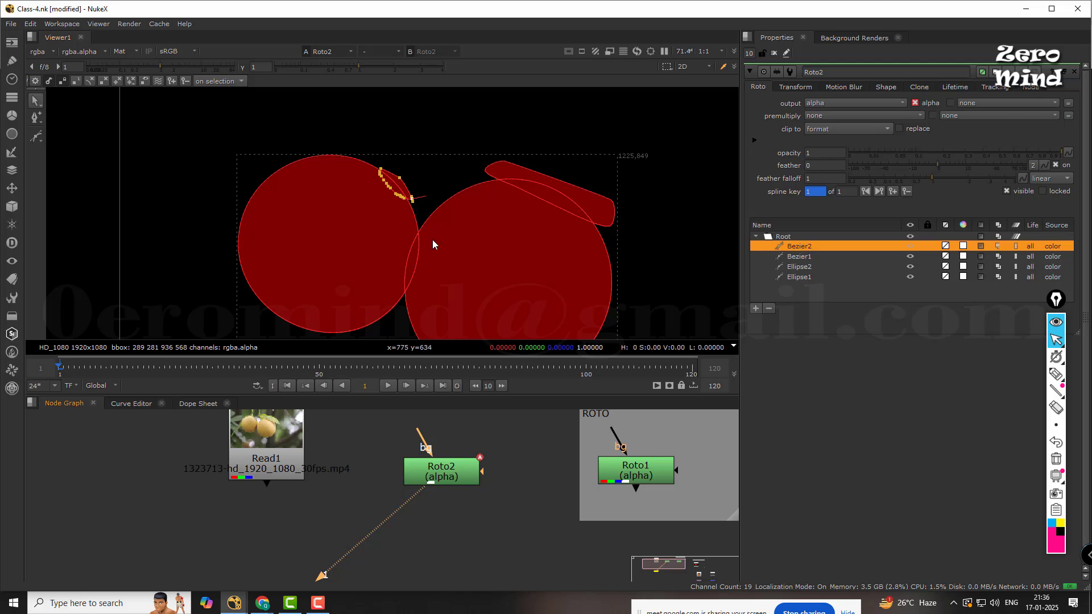
pyautogui.press('-')
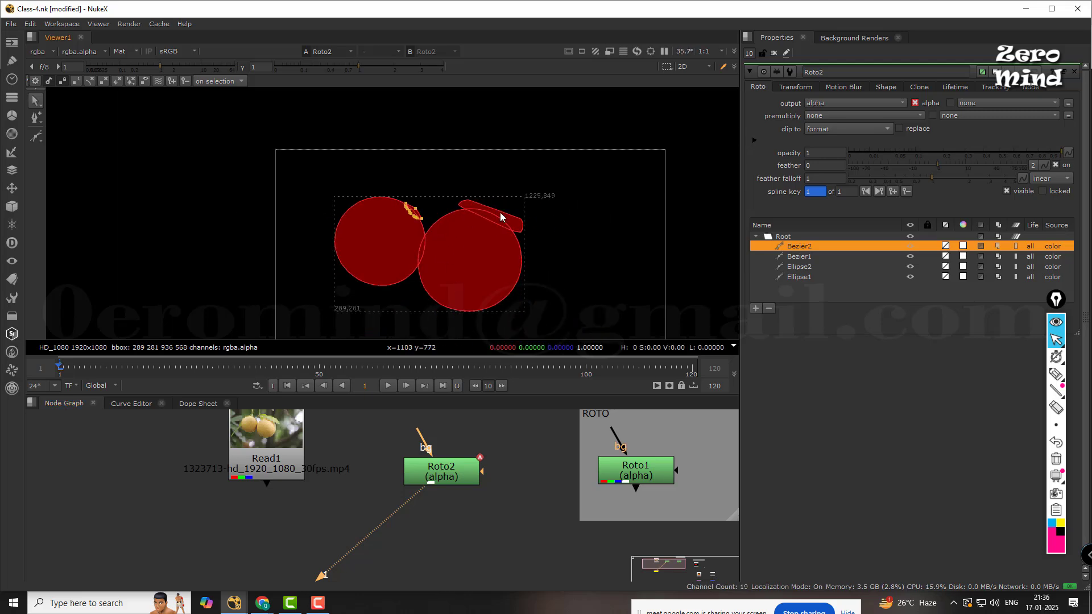
pyautogui.press('a')
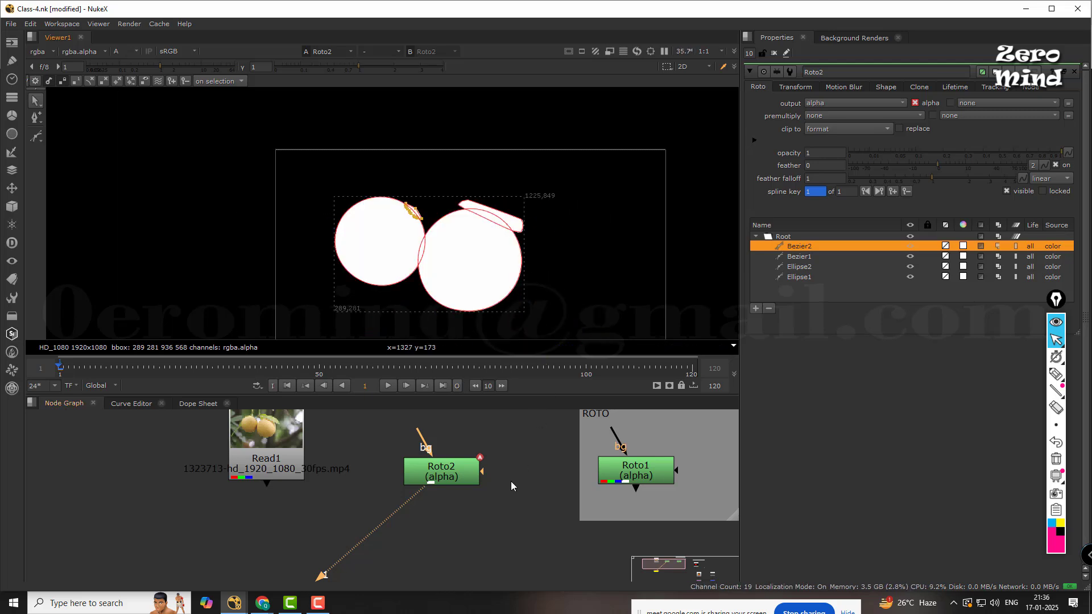
# - Deselect the stem shape and switch the overlay off and on again to examine the matte of both fruits
pyautogui.click(589, 260)
pyautogui.scroll(5, 502, 233)
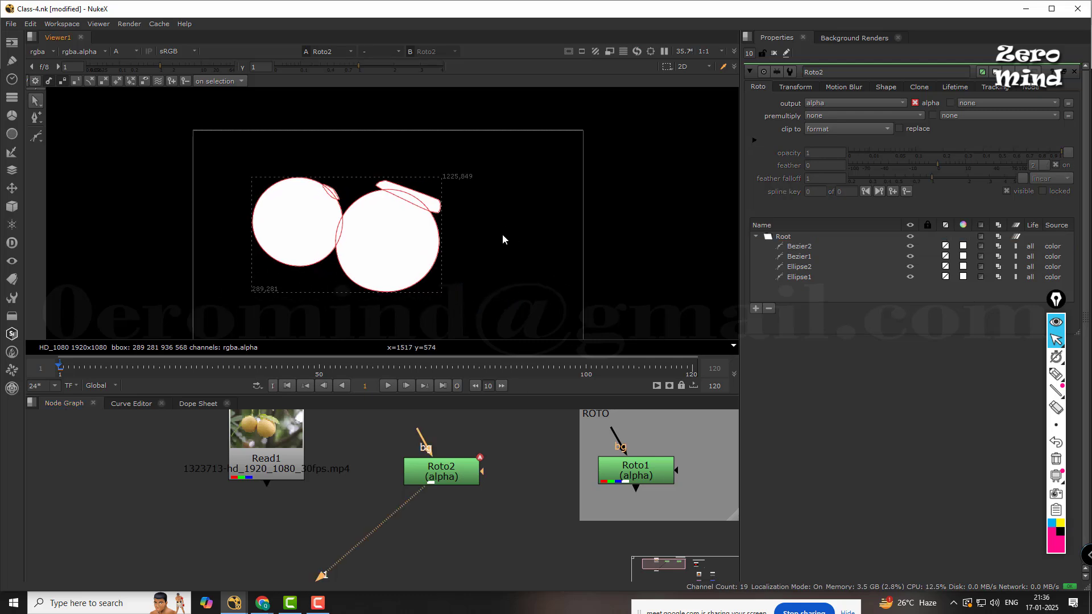
pyautogui.moveTo(376, 230); pyautogui.dragTo(421, 236, button='middle')
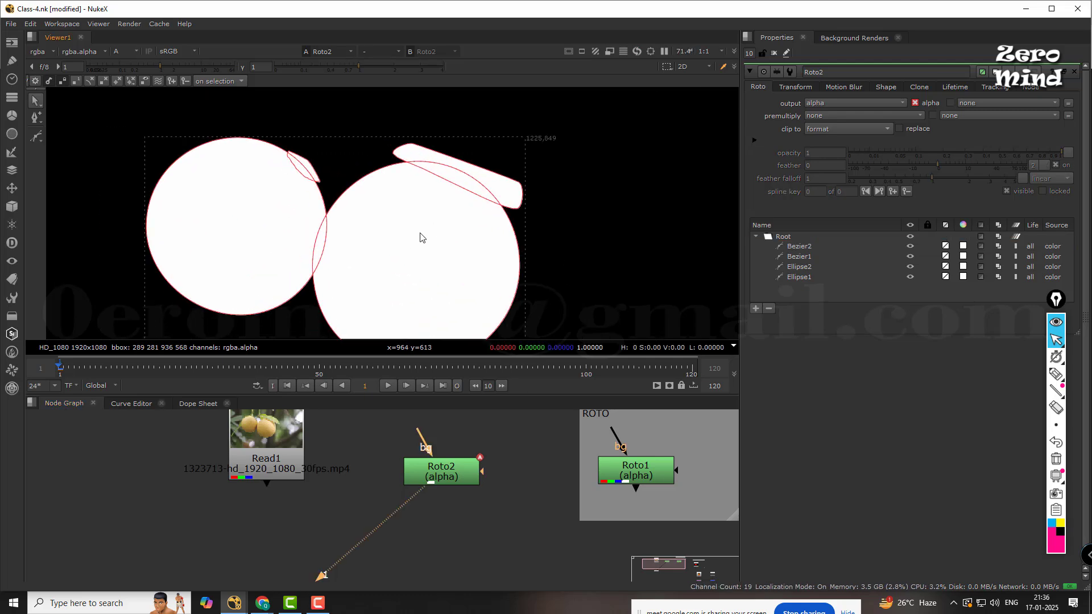
pyautogui.press('o')
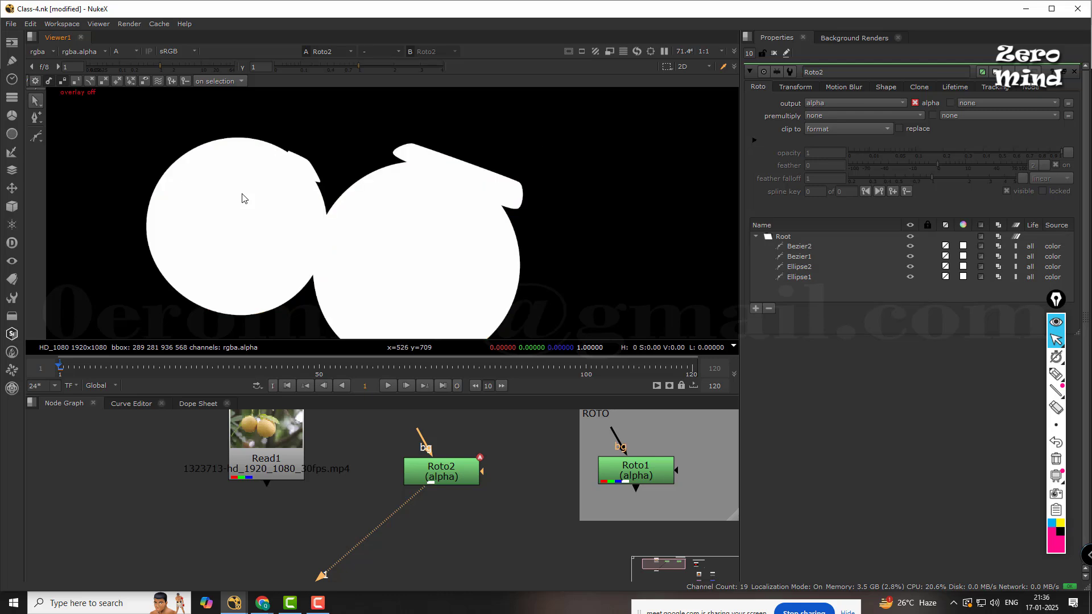
pyautogui.press('o')
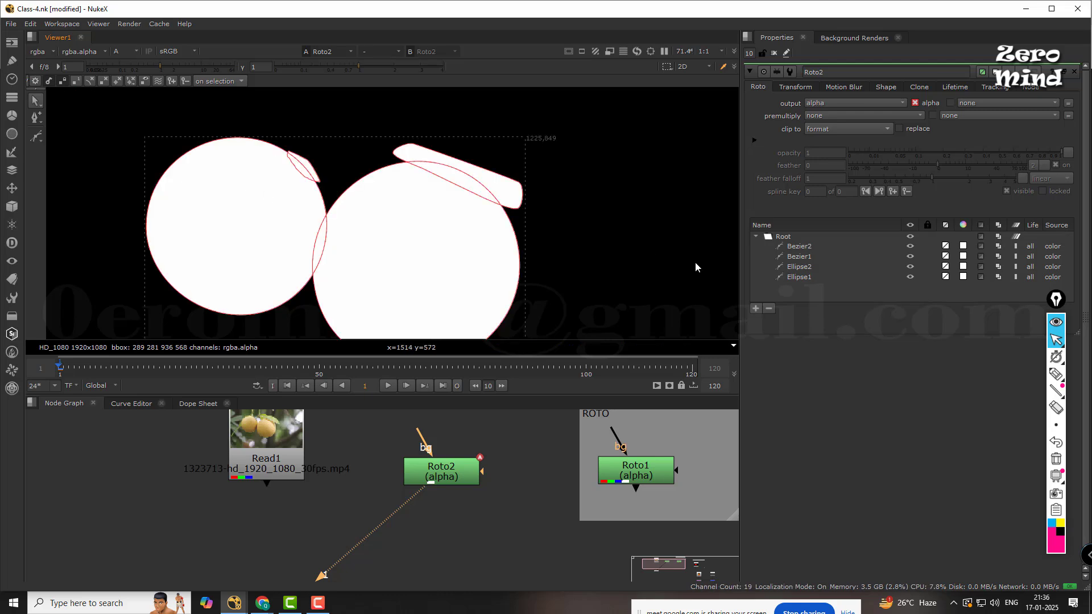
# - Set the blending mode of the leaf shape Bezier1 to minus, cutting it out of the larger fruit's matte
pyautogui.click(799, 257)
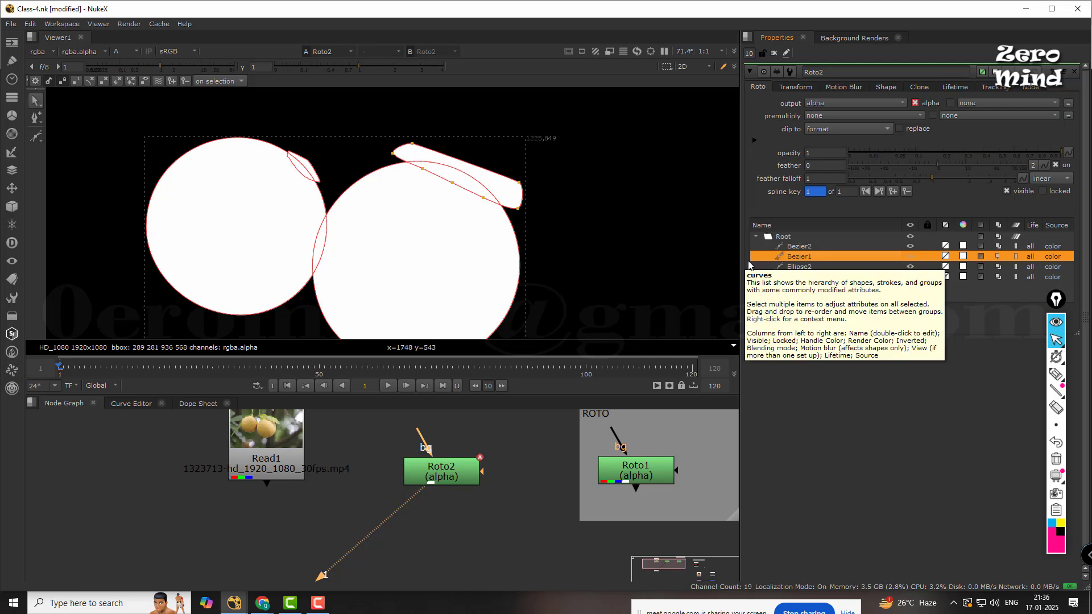
pyautogui.click(945, 257)
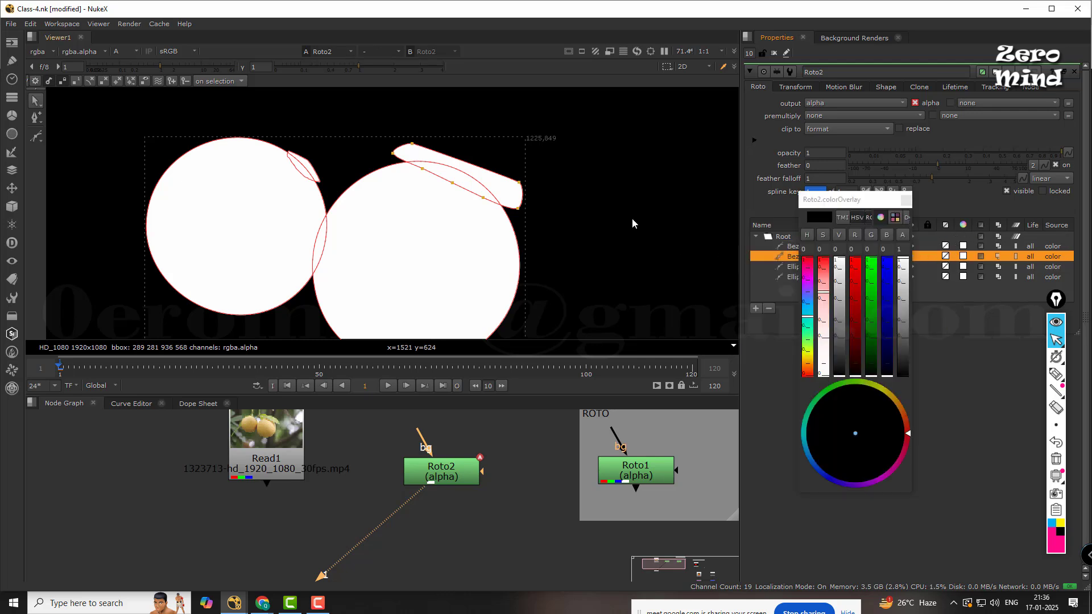
pyautogui.click(905, 203)
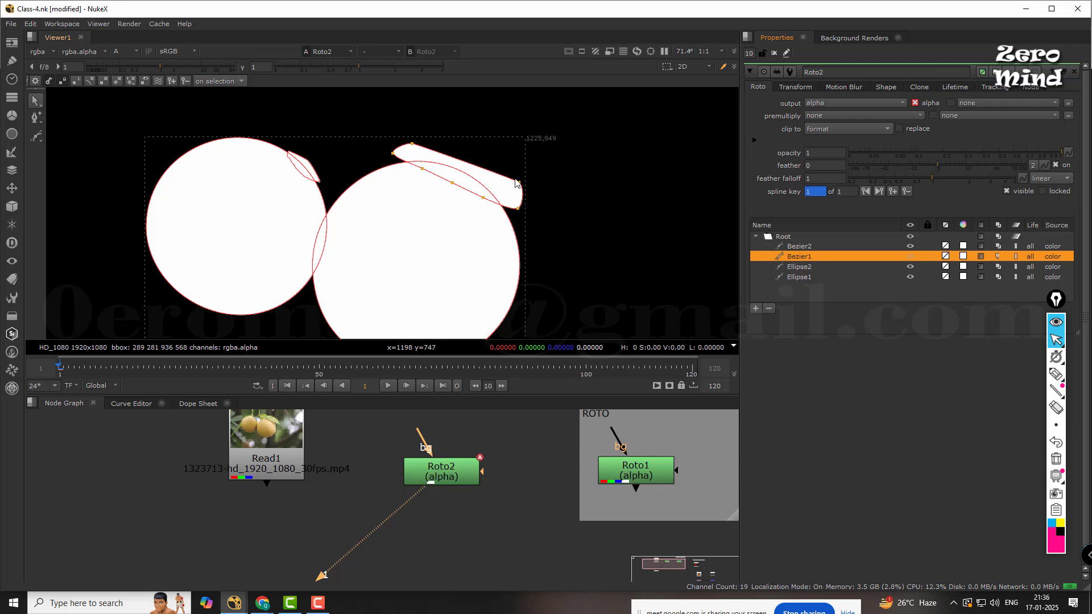
pyautogui.click(998, 259)
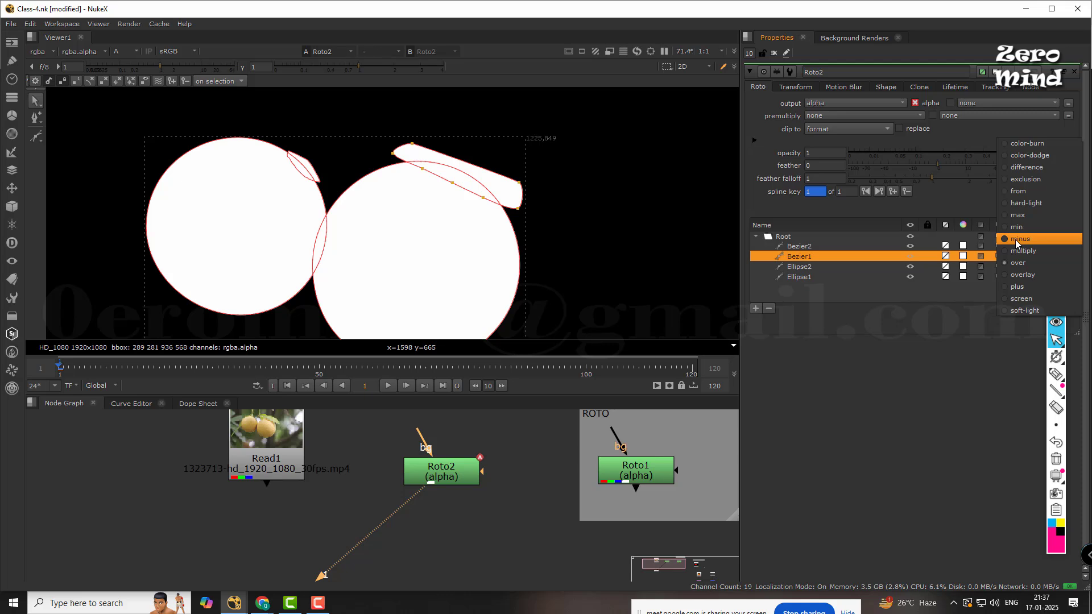
pyautogui.click(1016, 241)
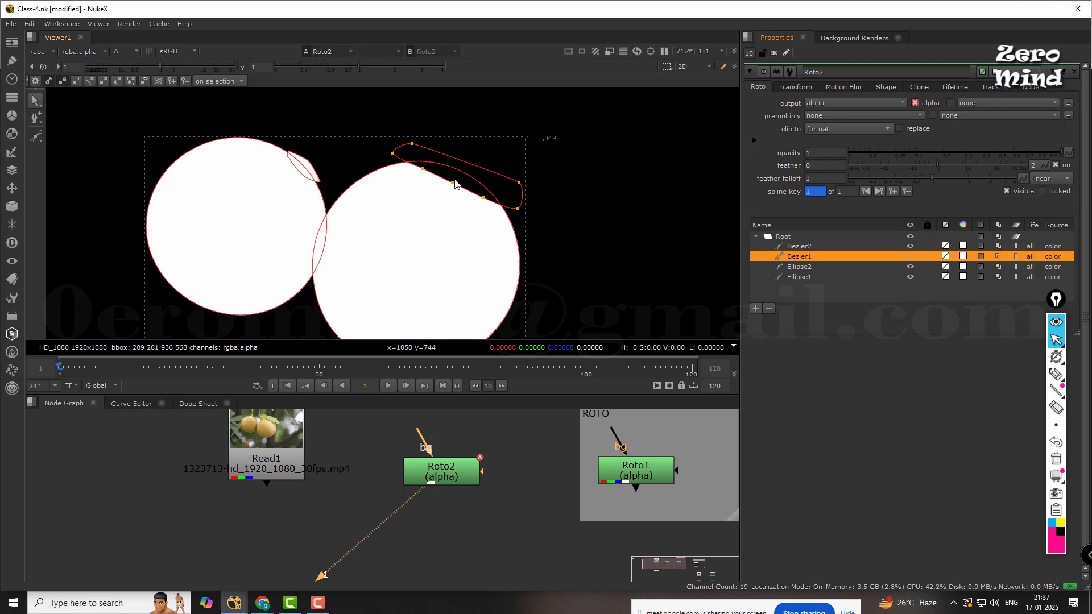
# - Set the blending mode of the stem shape Bezier2 to minus and deselect the shape
pyautogui.click(825, 245)
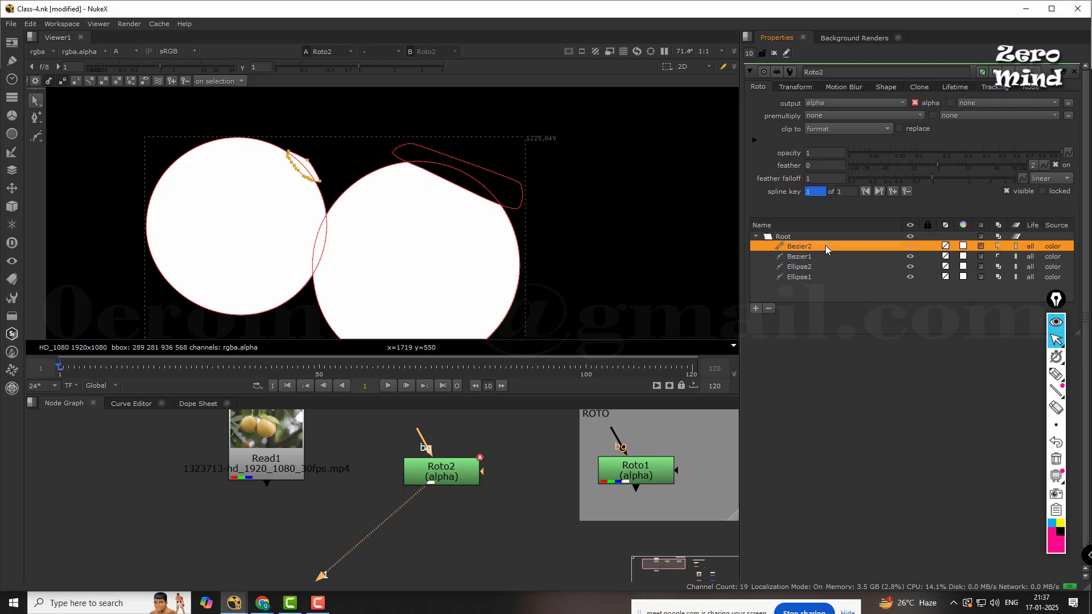
pyautogui.click(1000, 245)
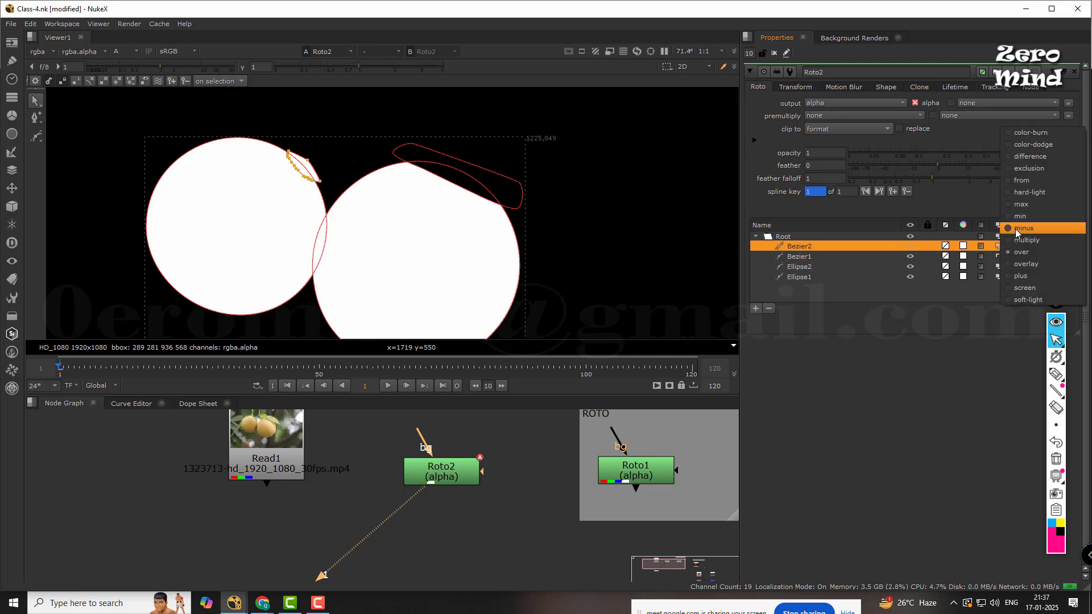
pyautogui.click(1015, 228)
pyautogui.click(647, 281)
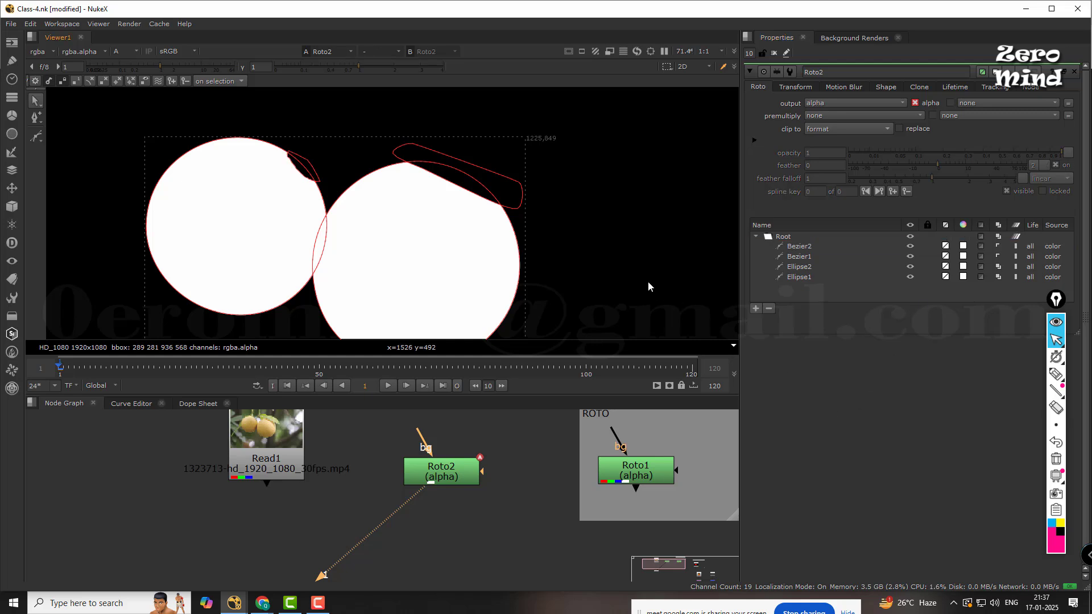
pyautogui.moveTo(462, 520); pyautogui.dragTo(533, 490, button='middle')
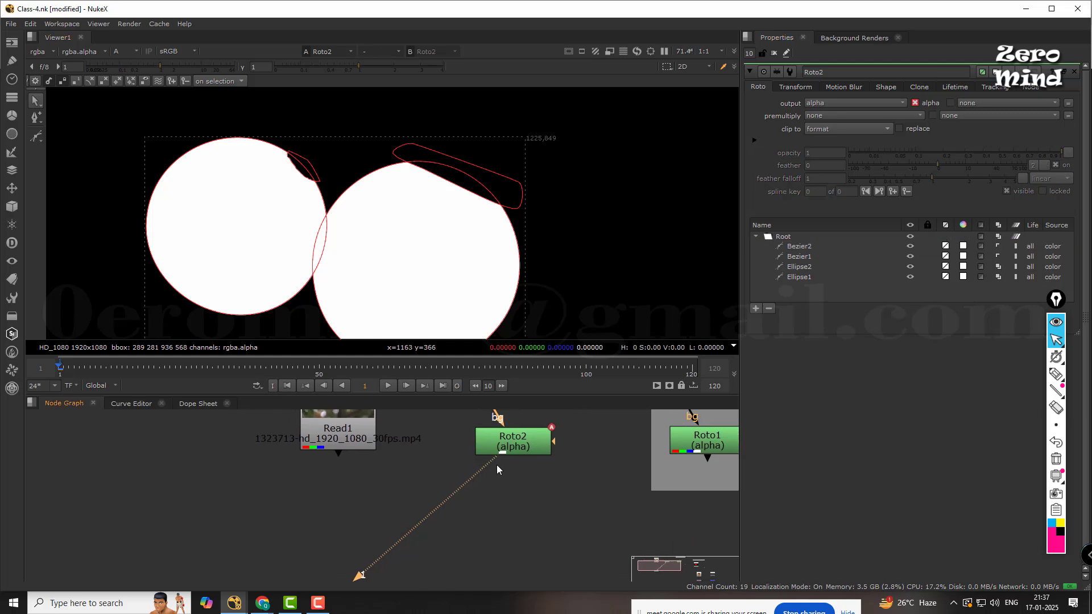
# - Show Read1 in the viewer and compare its alpha channel with the full RGB image
pyautogui.moveTo(497, 465); pyautogui.dragTo(338, 440)
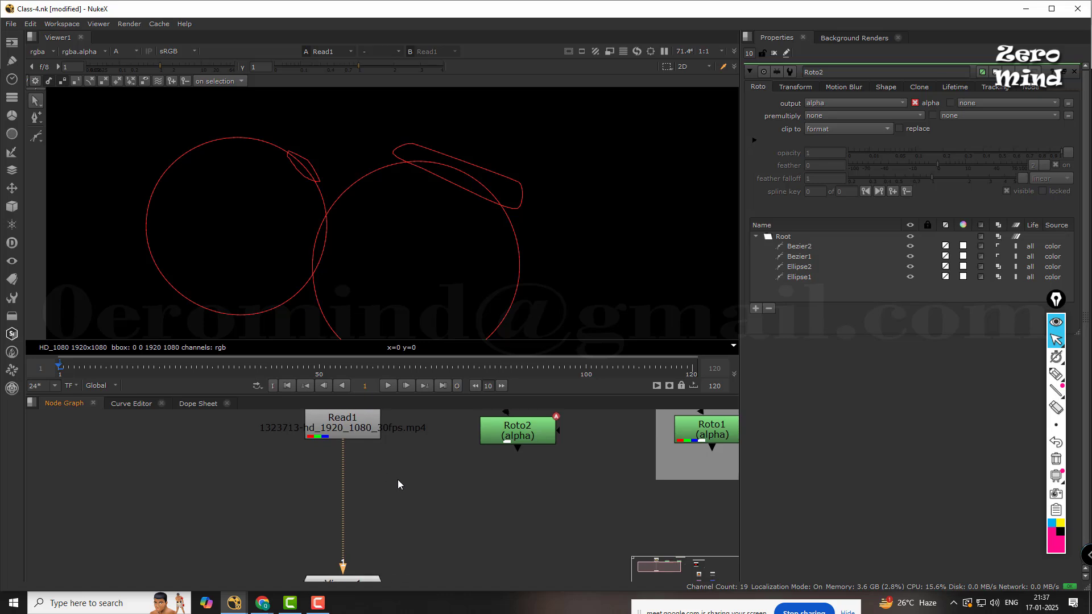
pyautogui.moveTo(397, 480); pyautogui.dragTo(405, 492, button='middle')
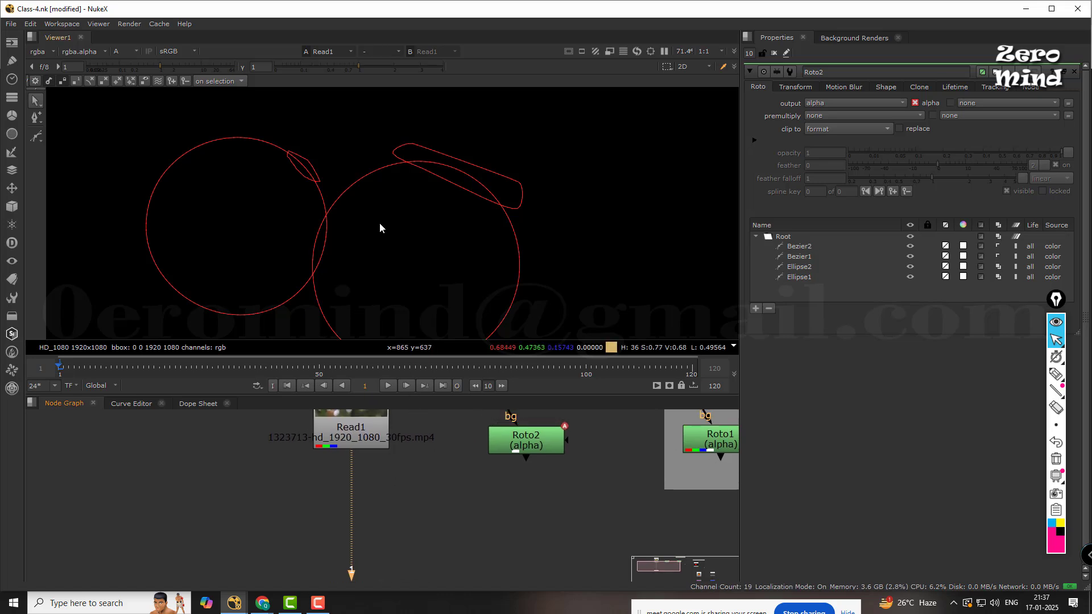
pyautogui.press('a')
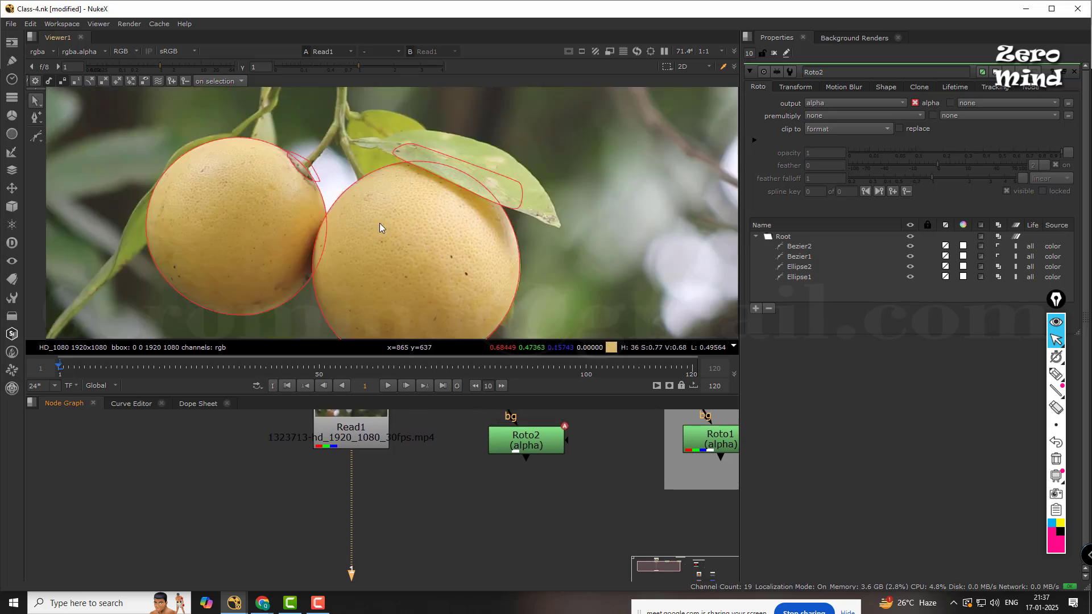
pyautogui.click(126, 51)
pyautogui.click(136, 109)
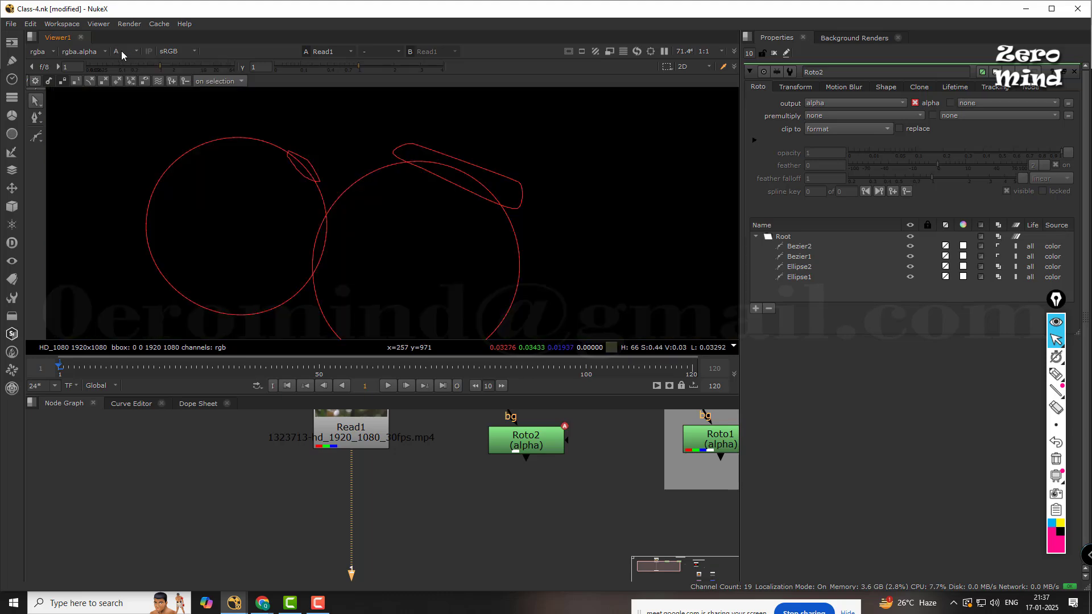
pyautogui.press('a')
pyautogui.scroll(-4, 393, 188)
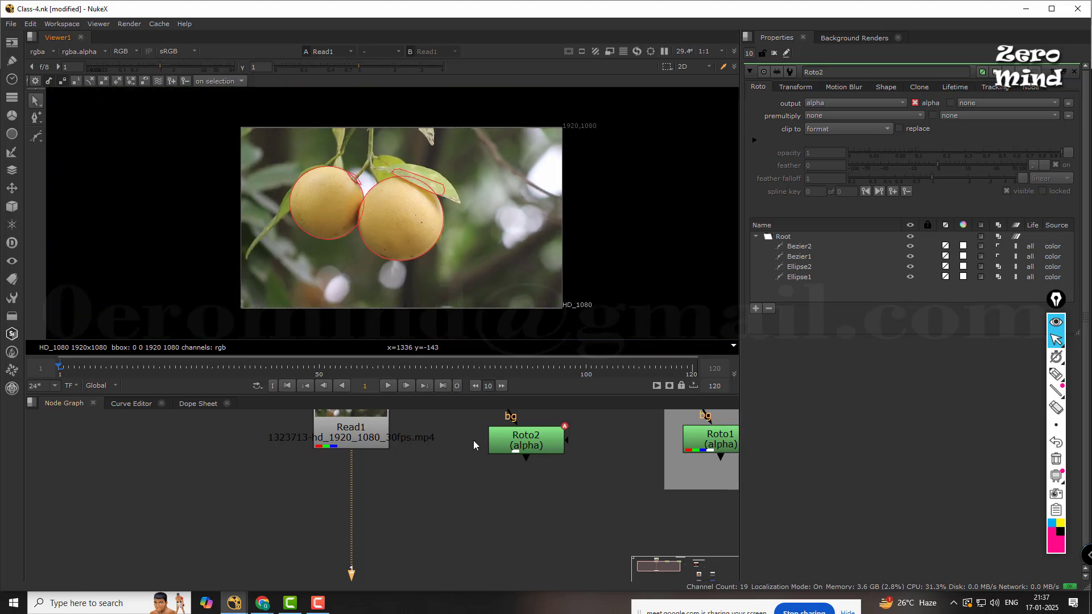
# - Insert a Grade node below Read1 masked by Roto2, and tint its gain green with red 0.543084 and blue 0.62592
pyautogui.press('g')
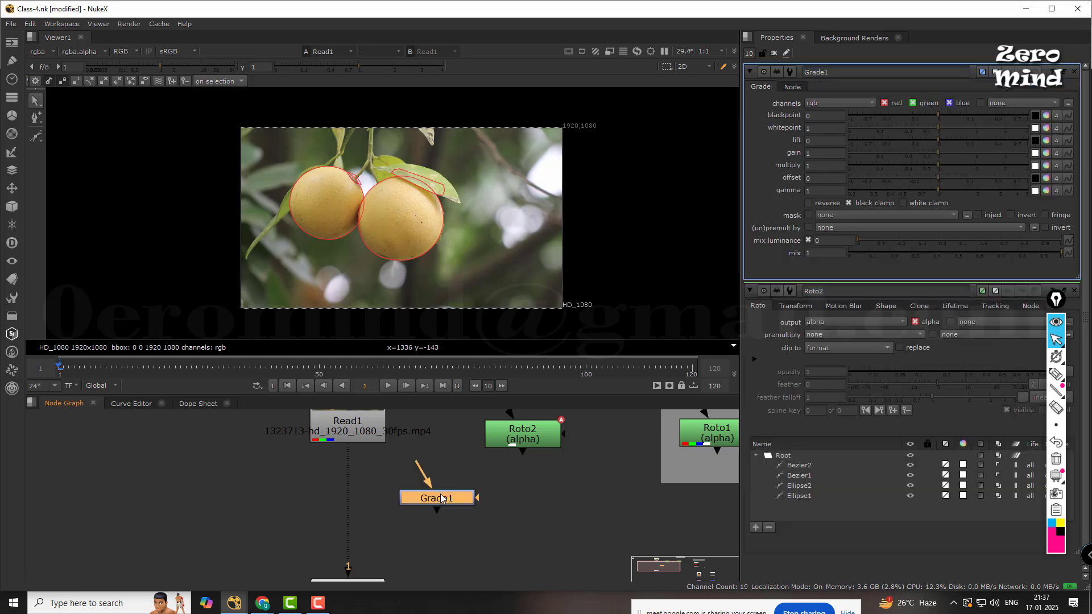
pyautogui.moveTo(444, 496); pyautogui.dragTo(508, 441)
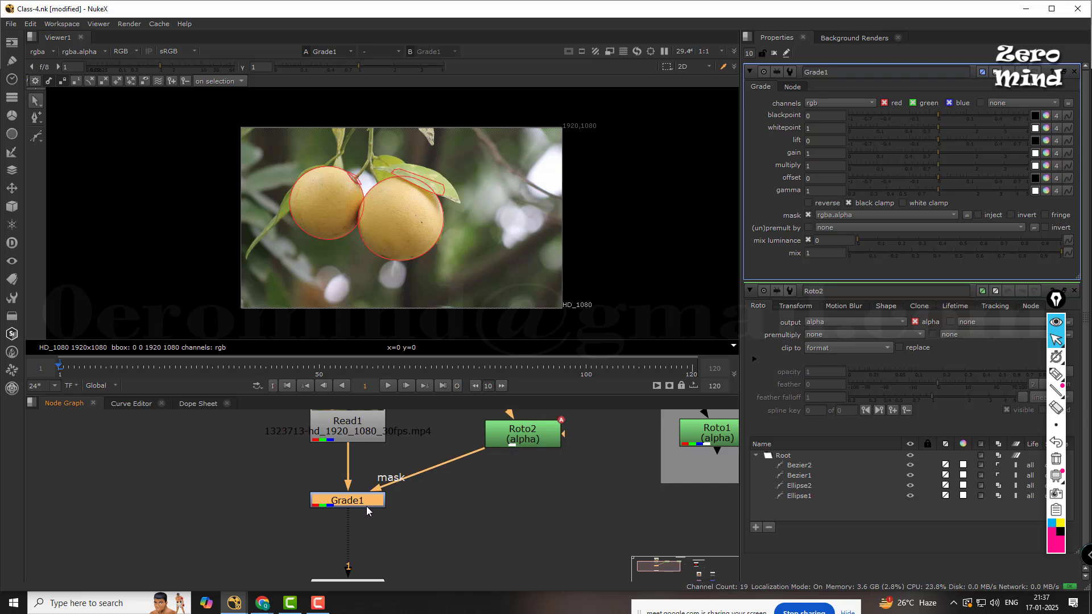
pyautogui.click(1045, 154)
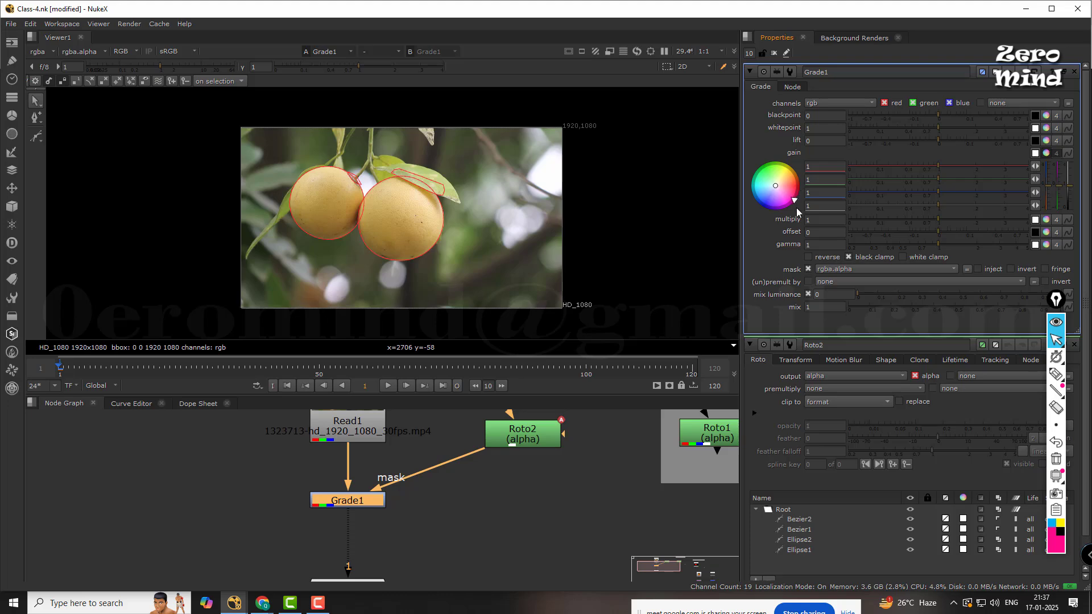
pyautogui.scroll(5, 419, 205)
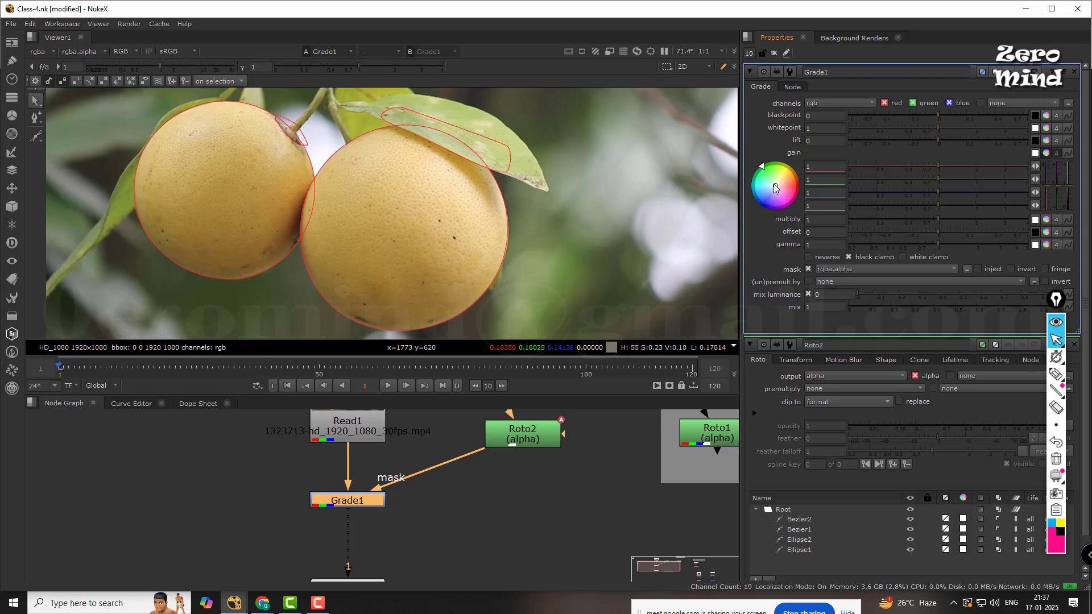
pyautogui.moveTo(774, 185); pyautogui.dragTo(716, 117)
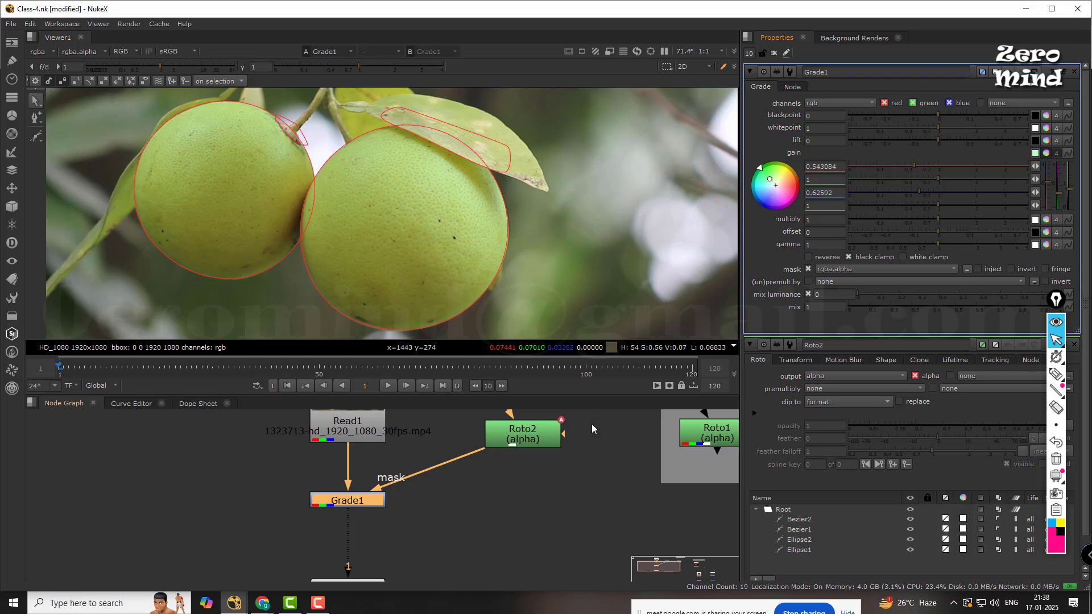
pyautogui.click(581, 503)
pyautogui.scroll(-1, 599, 241)
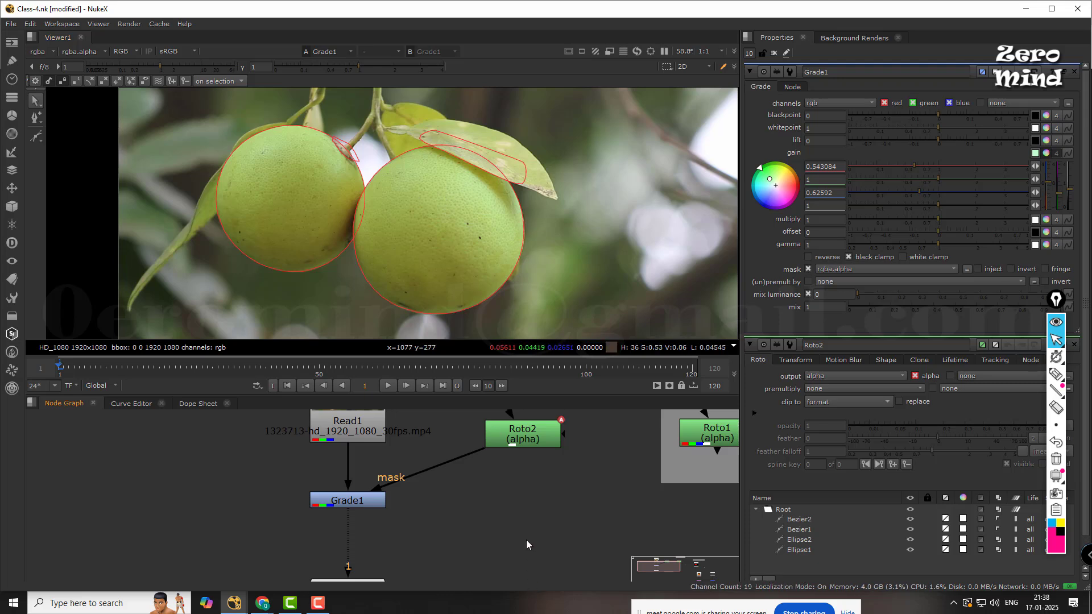
# - Compare Roto2's alpha matte with Grade1's RGB result in the viewer
pyautogui.moveTo(547, 500); pyautogui.dragTo(541, 507, button='middle')
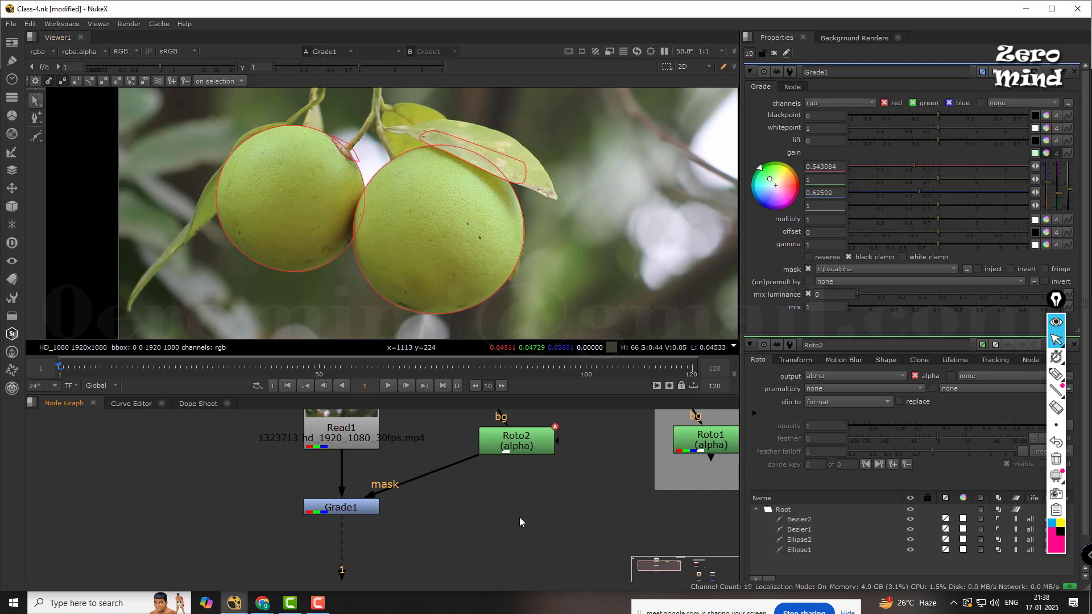
pyautogui.click(522, 440)
pyautogui.press('1')
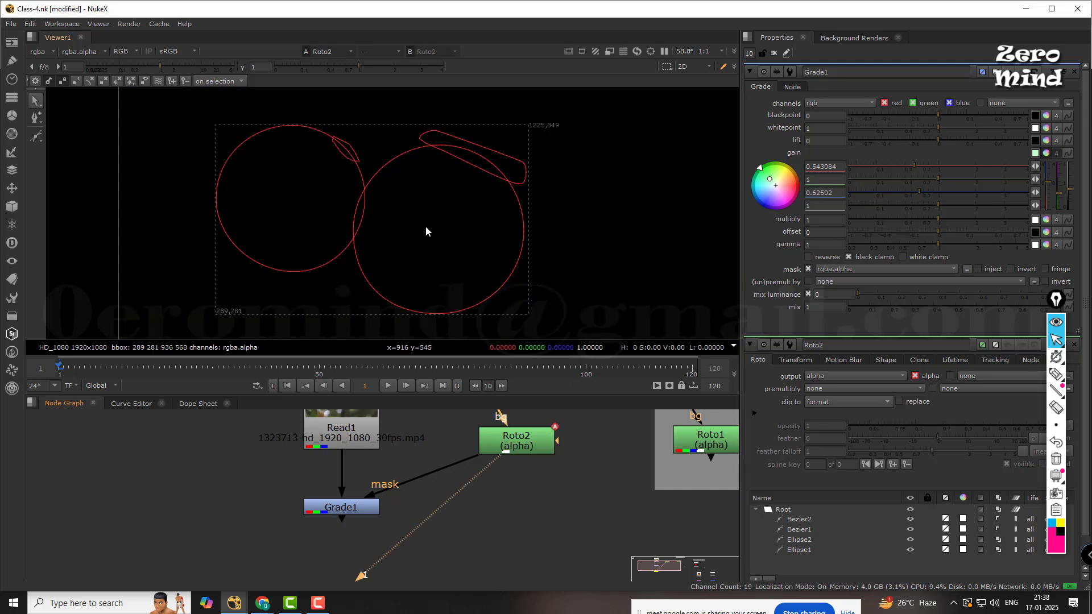
pyautogui.press('a')
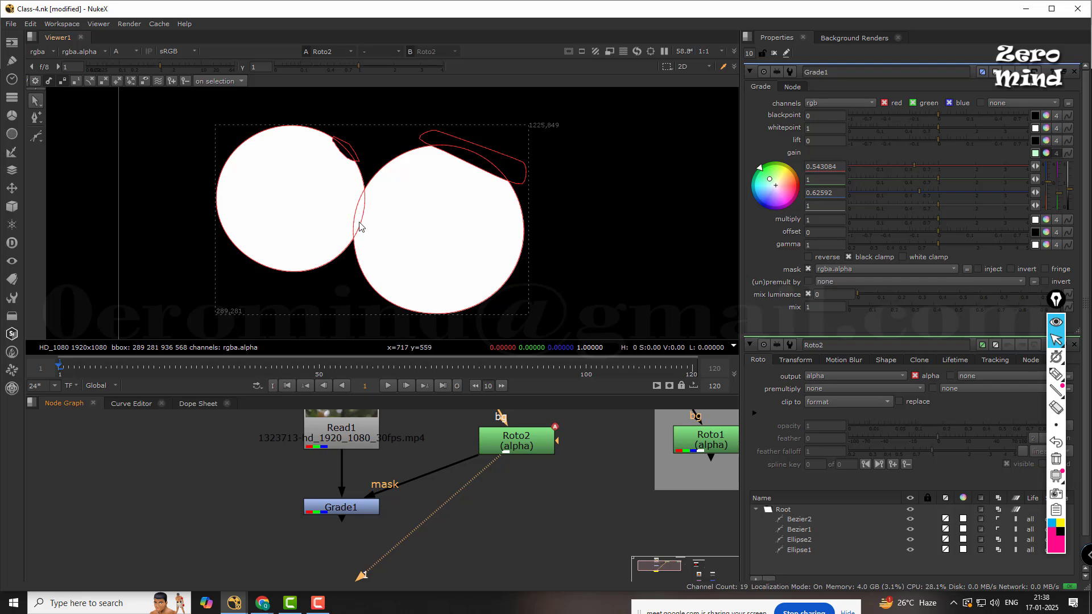
pyautogui.click(366, 506)
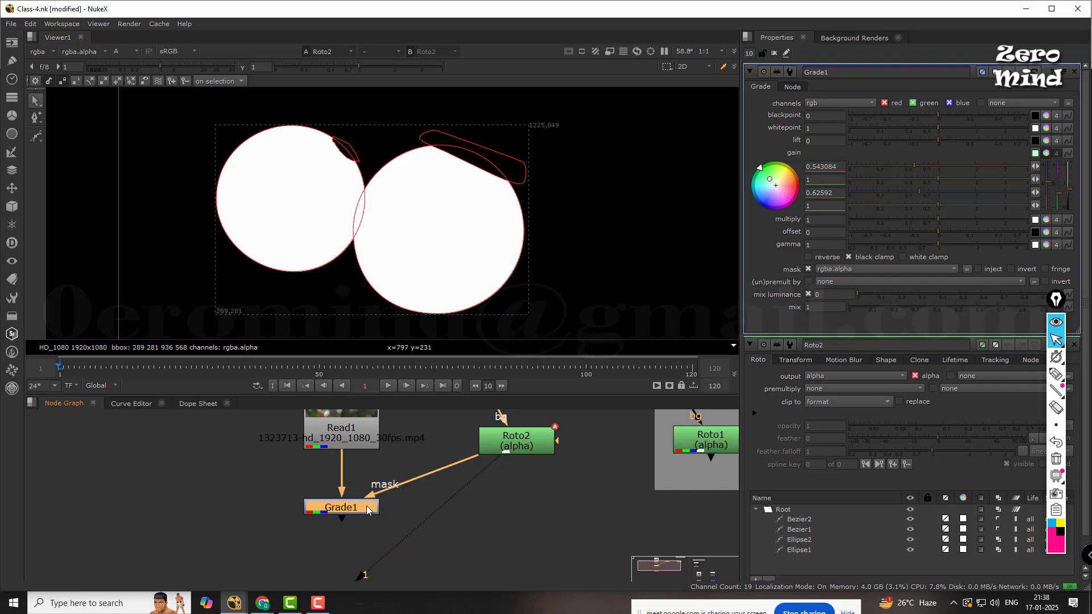
pyautogui.press('1')
pyautogui.press('a')
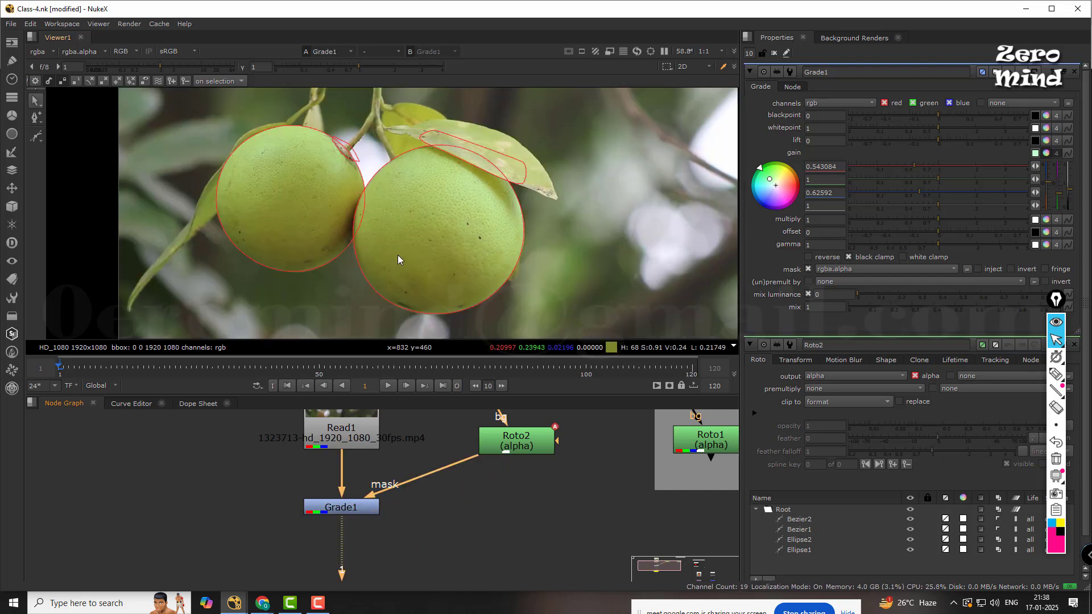
pyautogui.scroll(2, 367, 208)
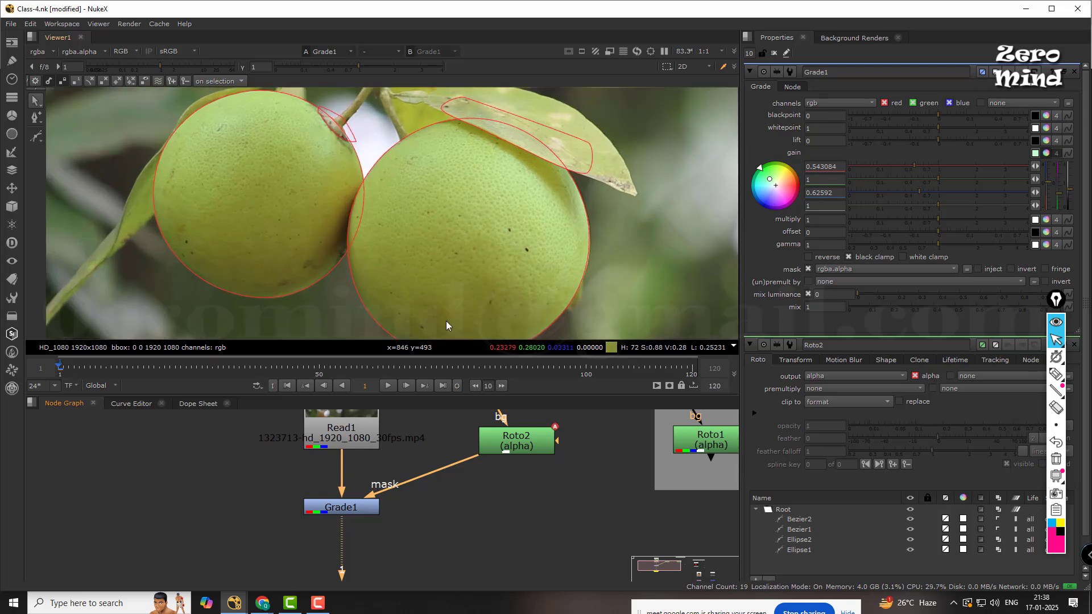
# - Move Roto2 down beside Grade1 and display its alpha channel in the viewer
pyautogui.moveTo(514, 529); pyautogui.dragTo(445, 504, button='middle')
pyautogui.moveTo(465, 453); pyautogui.dragTo(476, 507)
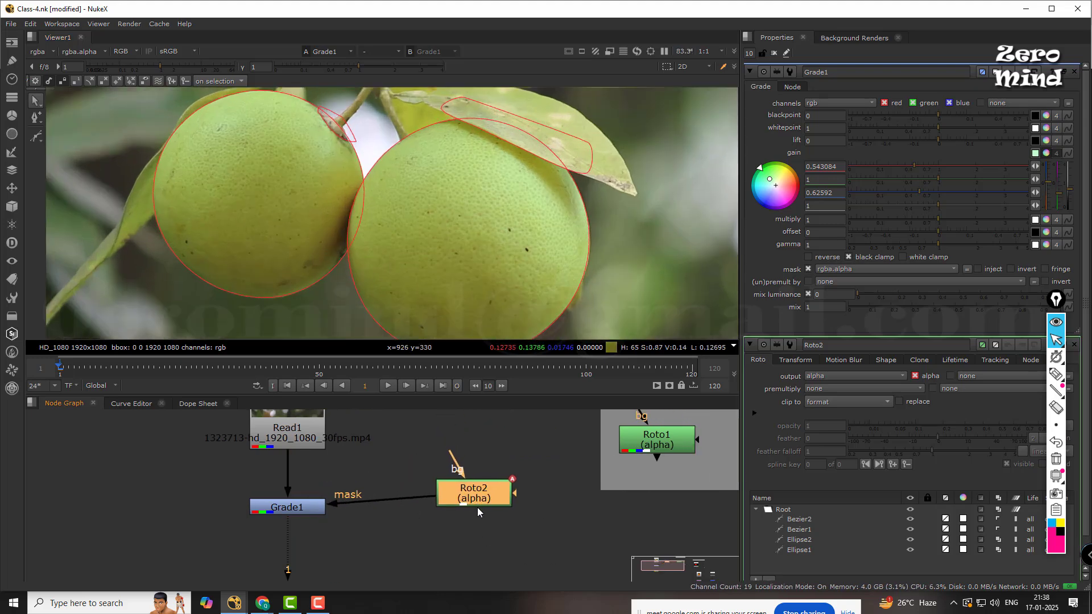
pyautogui.moveTo(477, 510); pyautogui.dragTo(522, 506, button='middle')
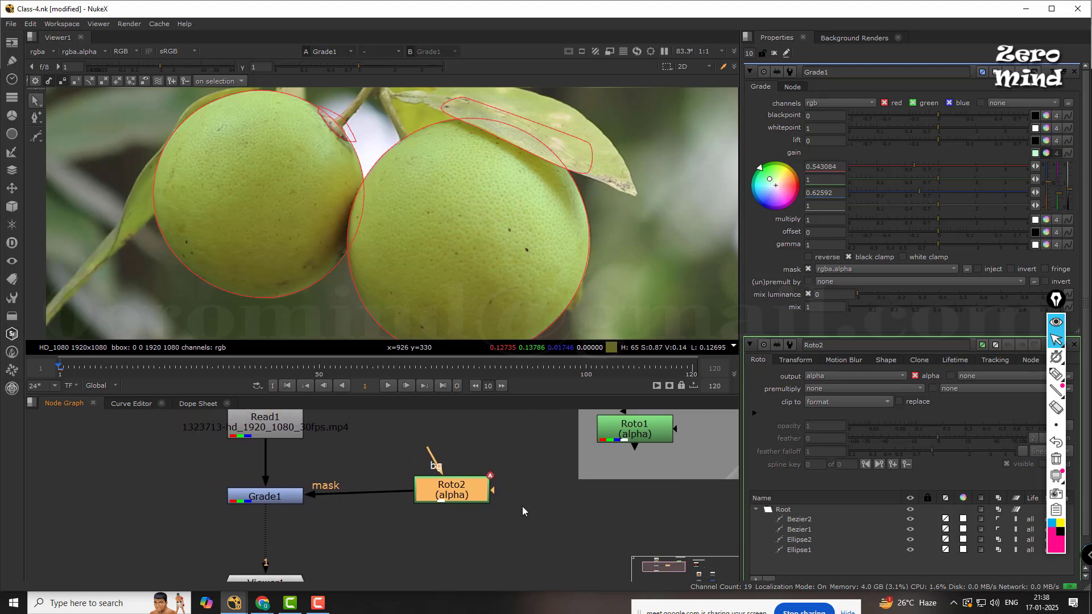
pyautogui.press('1')
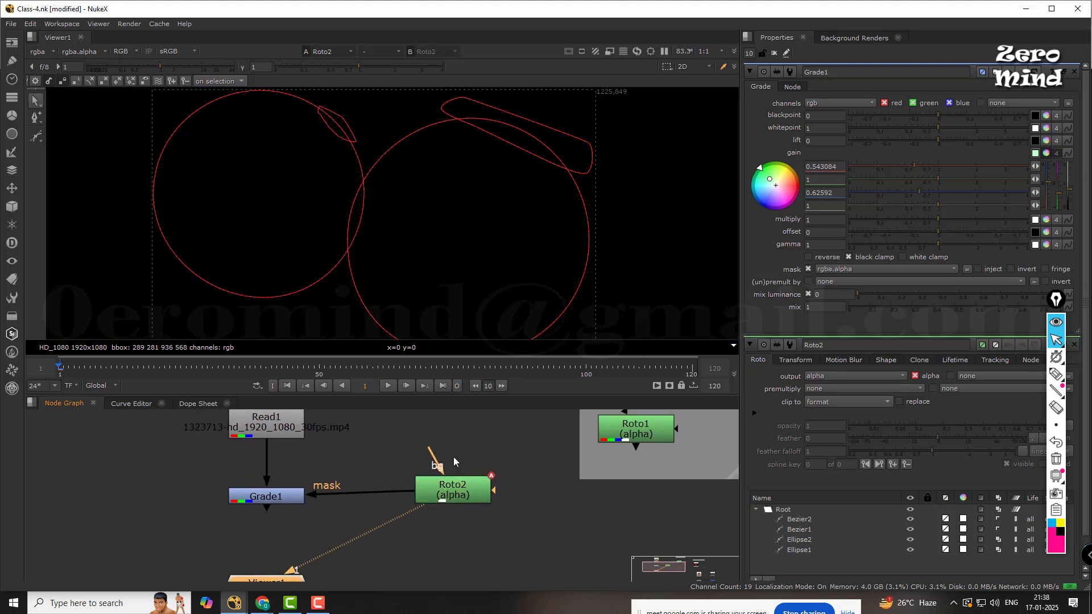
pyautogui.press('a')
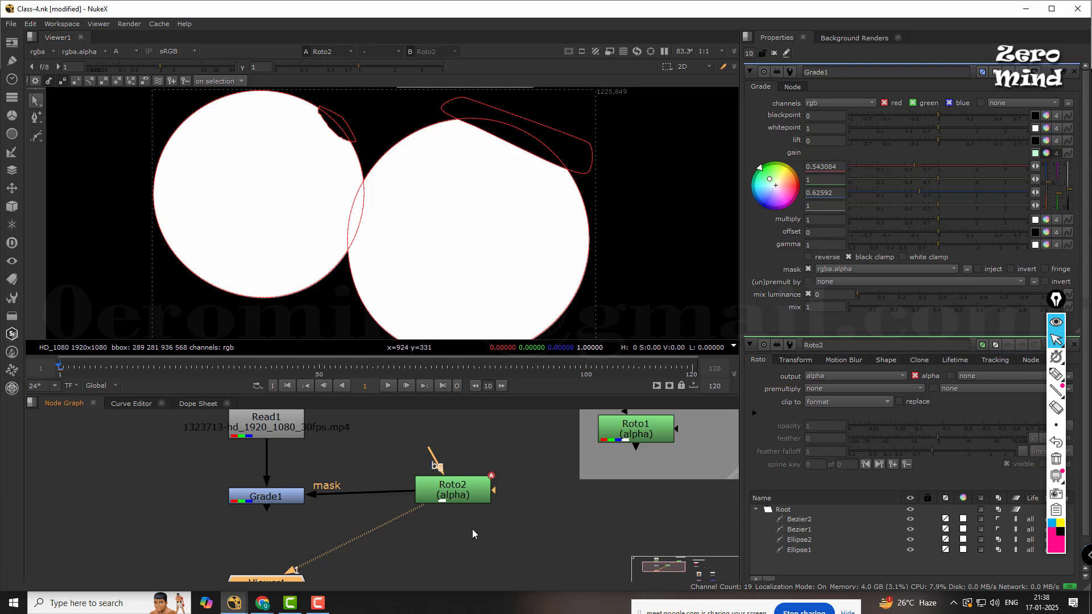
# - Add a Write node below Roto2 and connect its input to Roto2's output
pyautogui.moveTo(472, 529); pyautogui.dragTo(463, 496, button='middle')
pyautogui.scroll(-2, 455, 501)
pyautogui.scroll(1, 428, 514)
pyautogui.click(463, 506)
pyautogui.scroll(1, 463, 506)
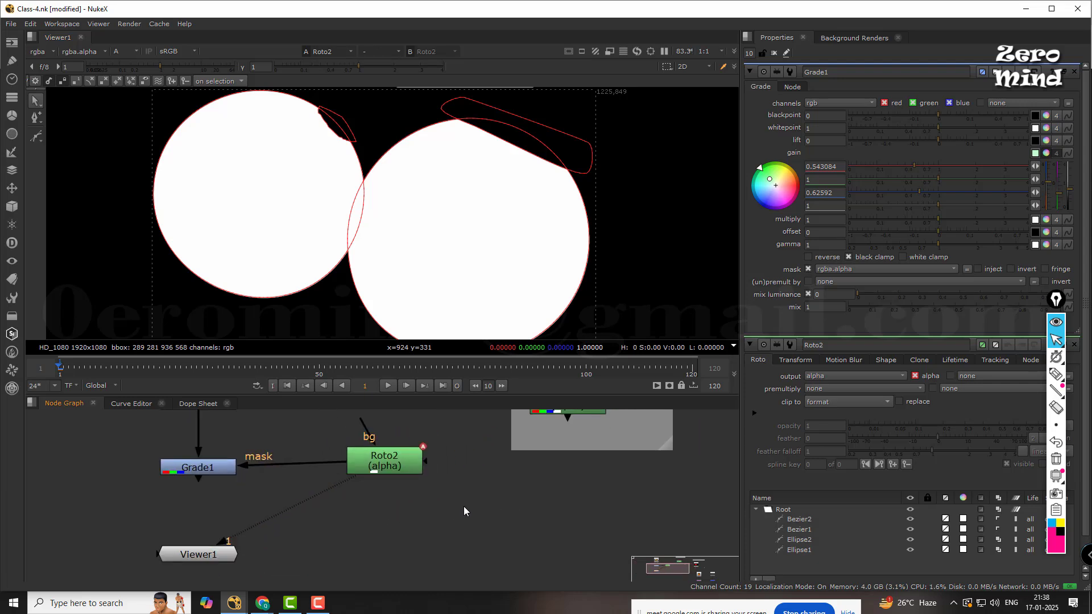
pyautogui.press('w')
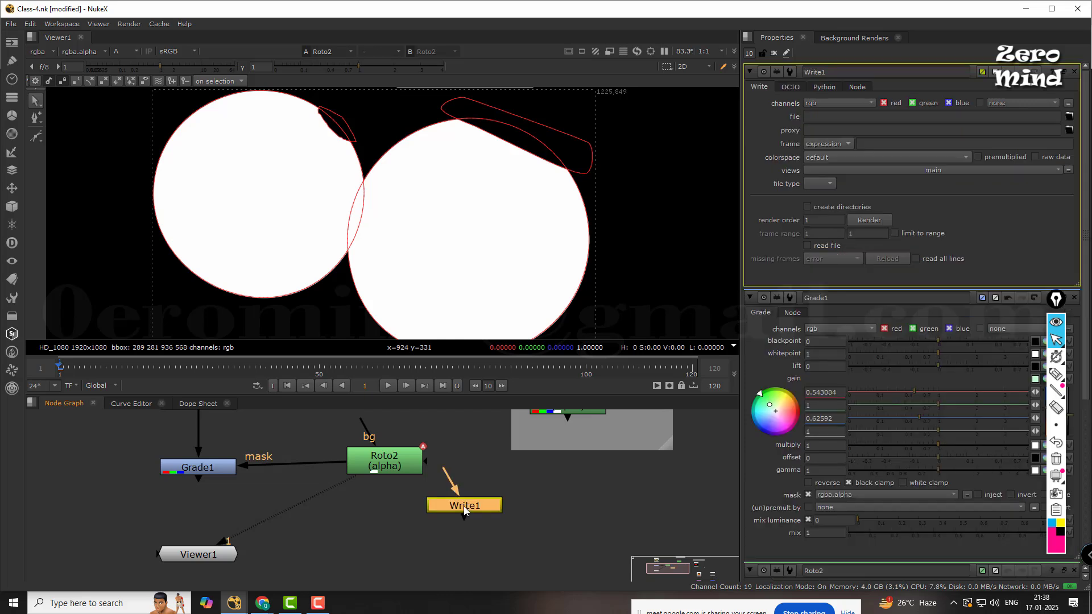
pyautogui.moveTo(463, 506); pyautogui.dragTo(392, 462)
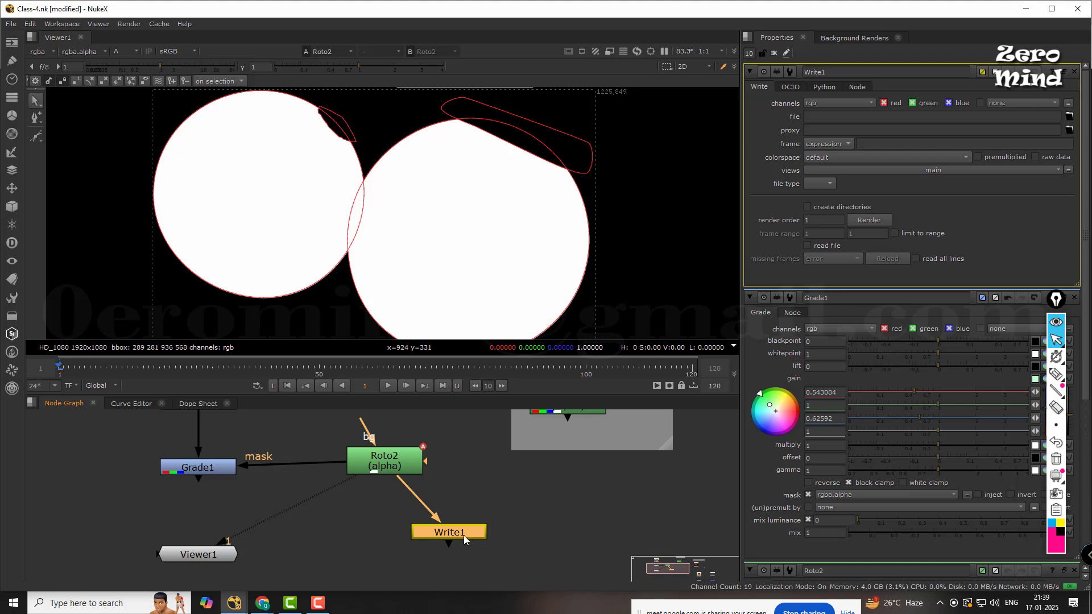
# - Set the Write node's output file to NewMatte.png in the Class-4 folder on the desktop
pyautogui.click(1068, 118)
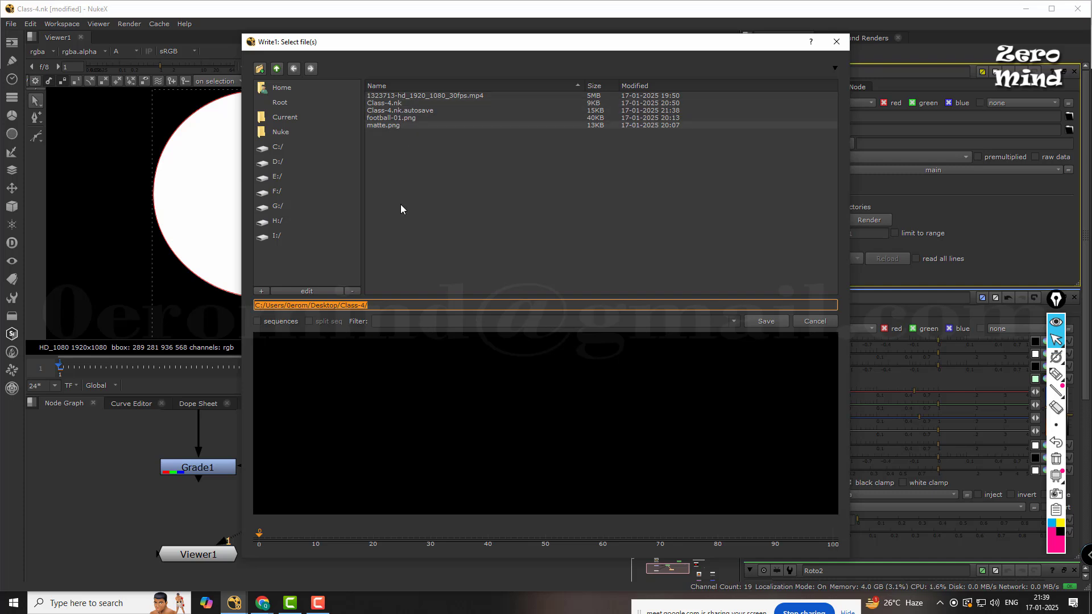
pyautogui.click(389, 308)
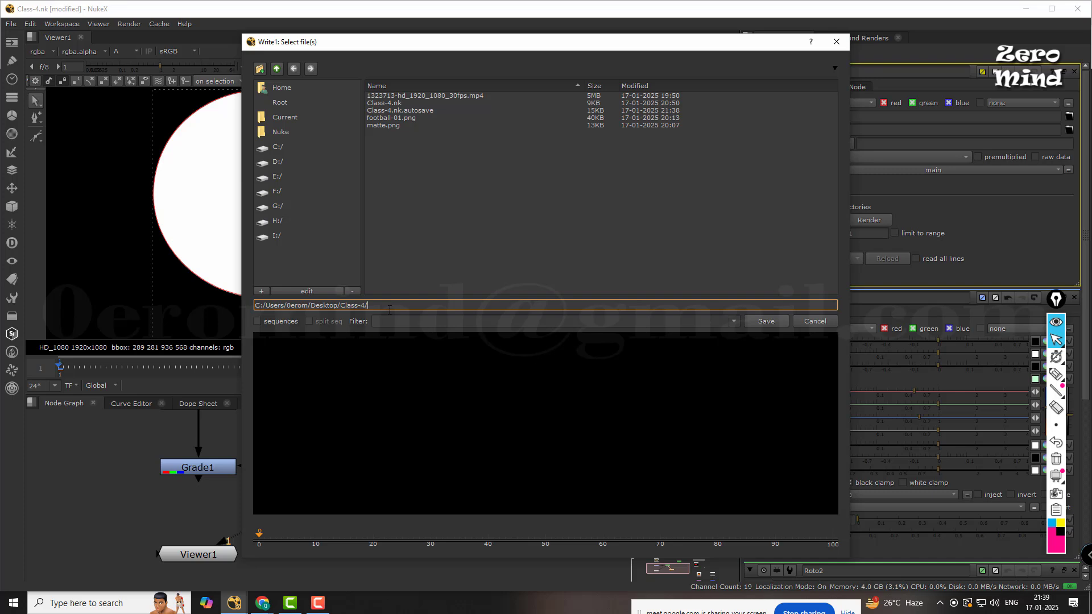
pyautogui.write('new')
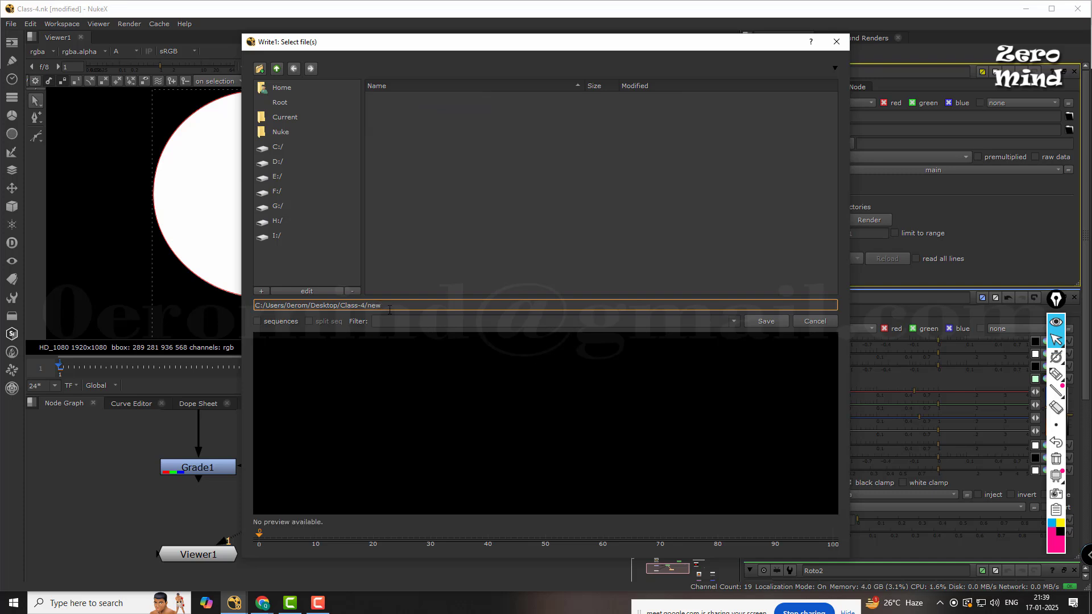
pyautogui.press('BackSpace')
pyautogui.press('BackSpace')
pyautogui.press('BackSpace')
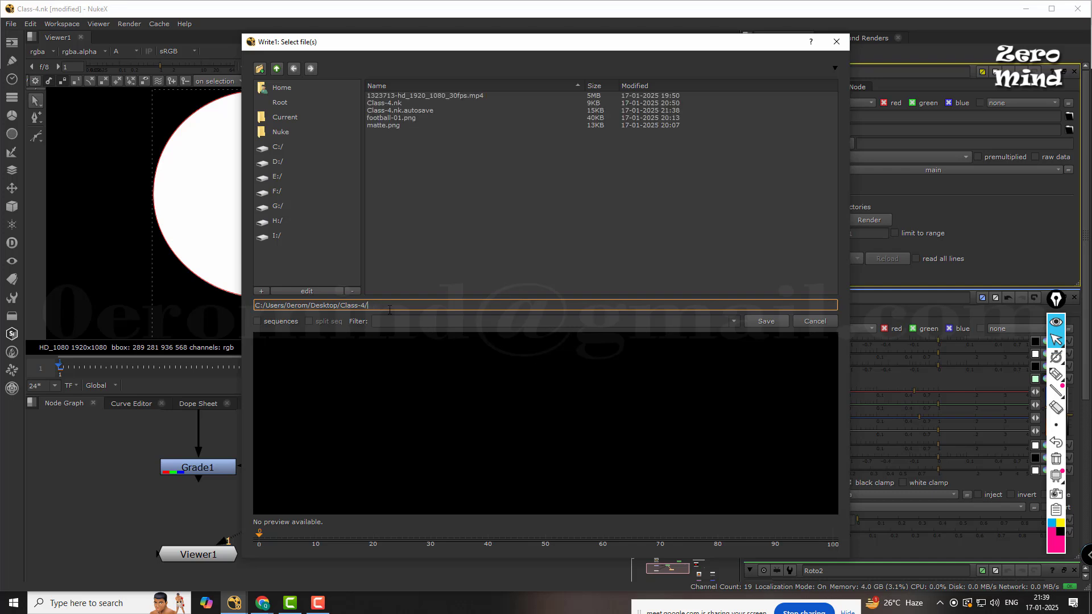
pyautogui.write('Ne')
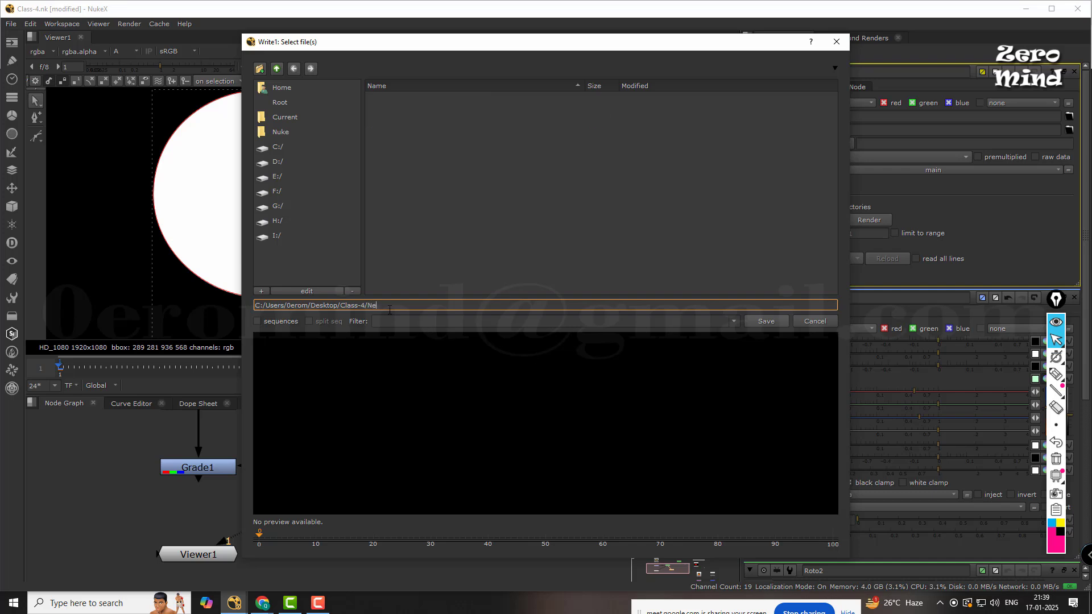
pyautogui.write('wMatte.png')
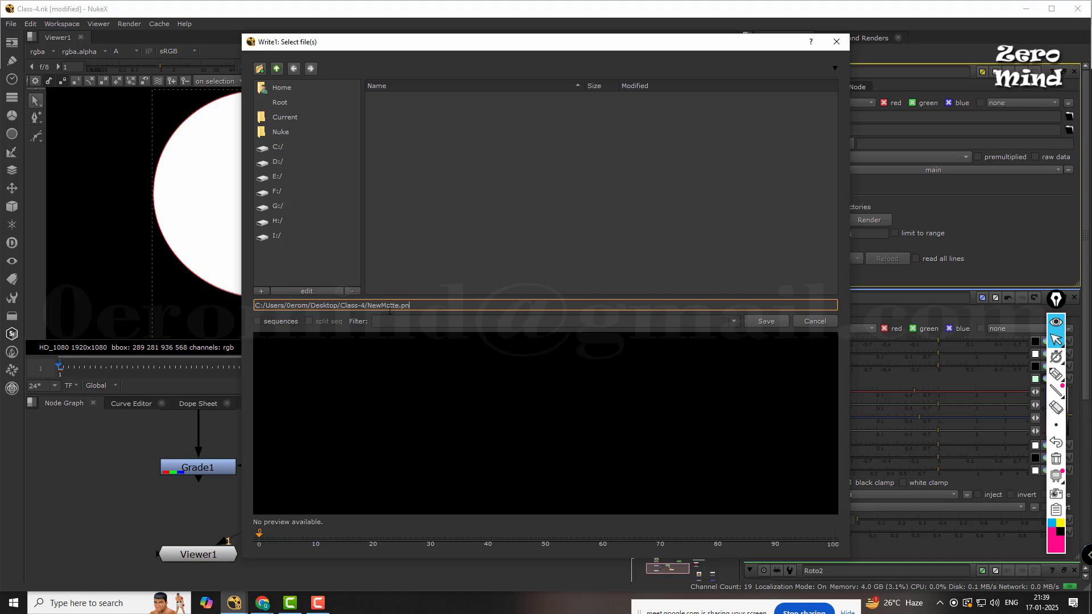
pyautogui.click(766, 321)
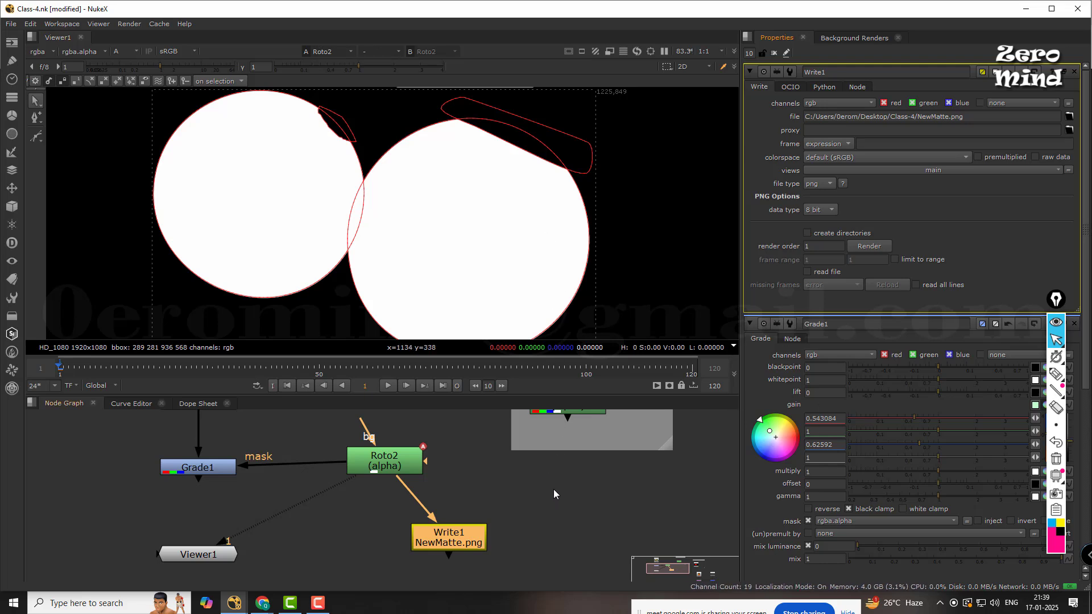
# - Check the files in the desktop's Class-4 folder in File Explorer and return to NukeX
pyautogui.click(1025, 9)
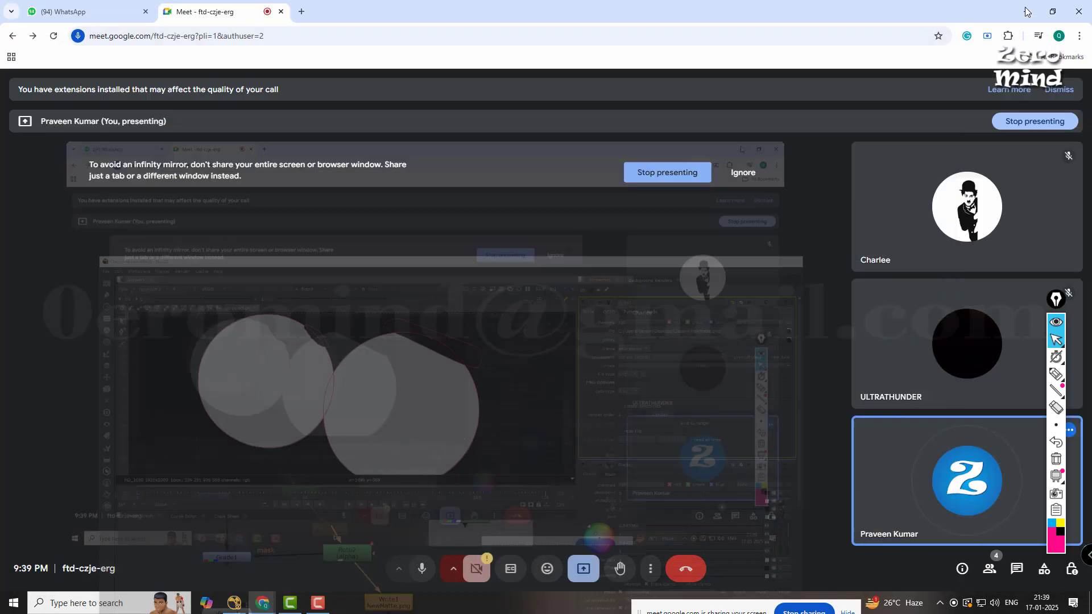
pyautogui.click(1026, 11)
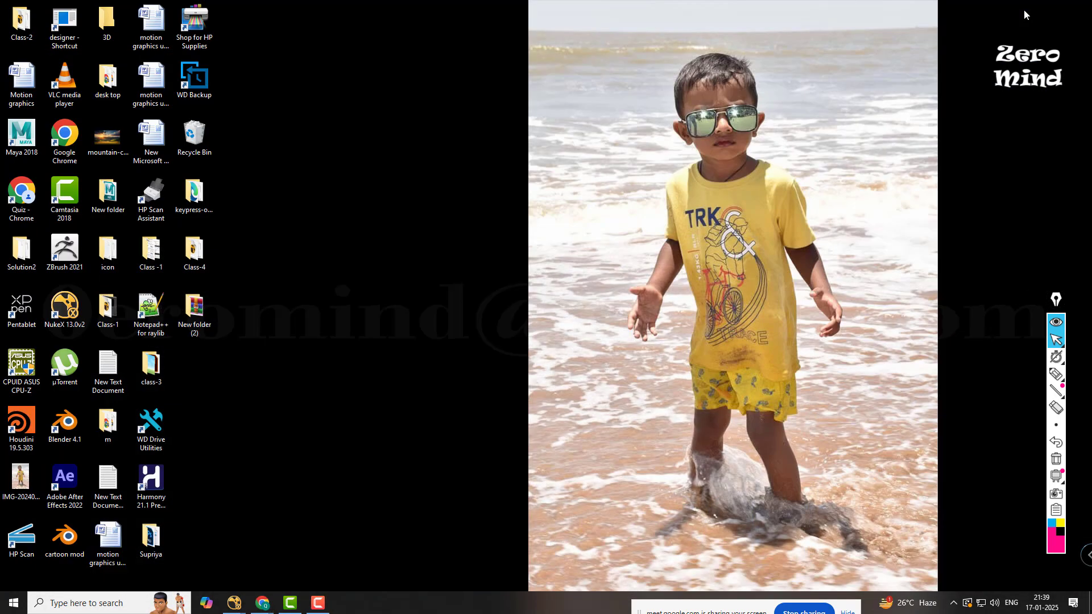
pyautogui.doubleClick(201, 260)
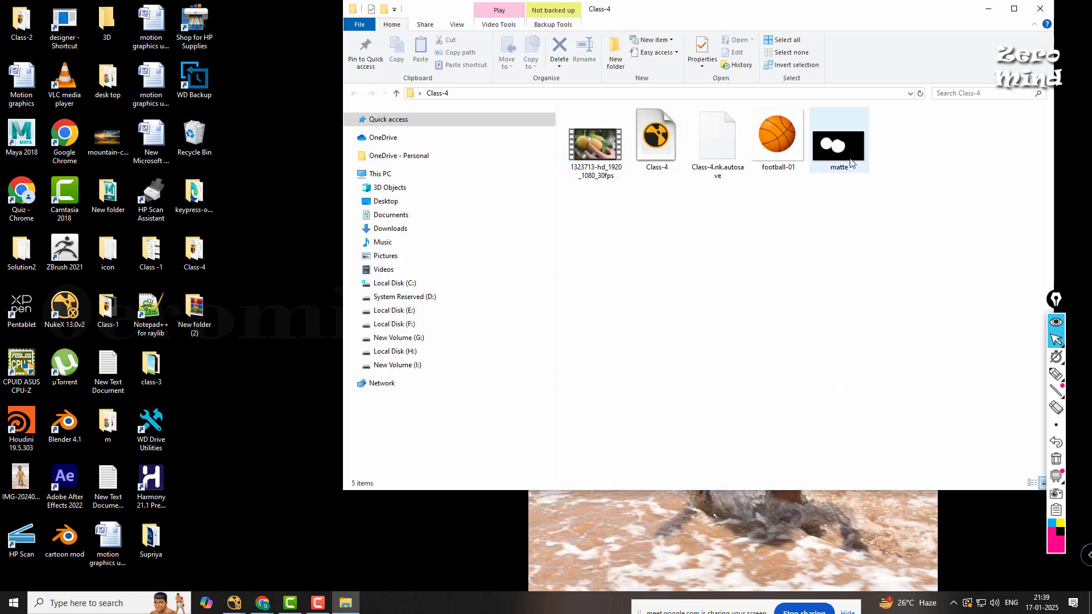
pyautogui.click(235, 602)
pyautogui.click(295, 519)
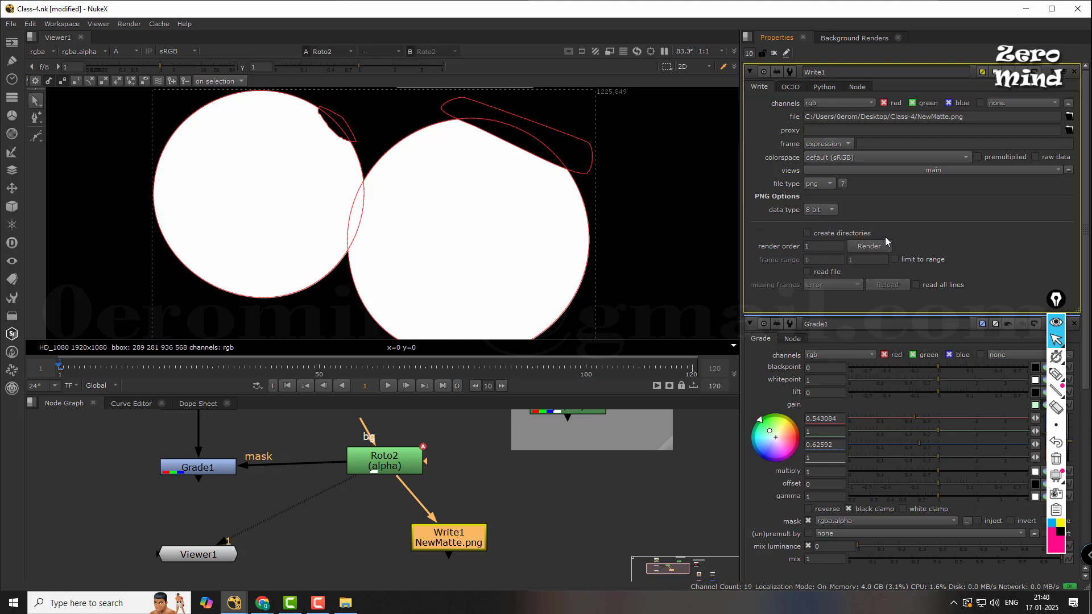
# - Try to render the Write1 node with a custom frame range of 1-1
pyautogui.click(864, 247)
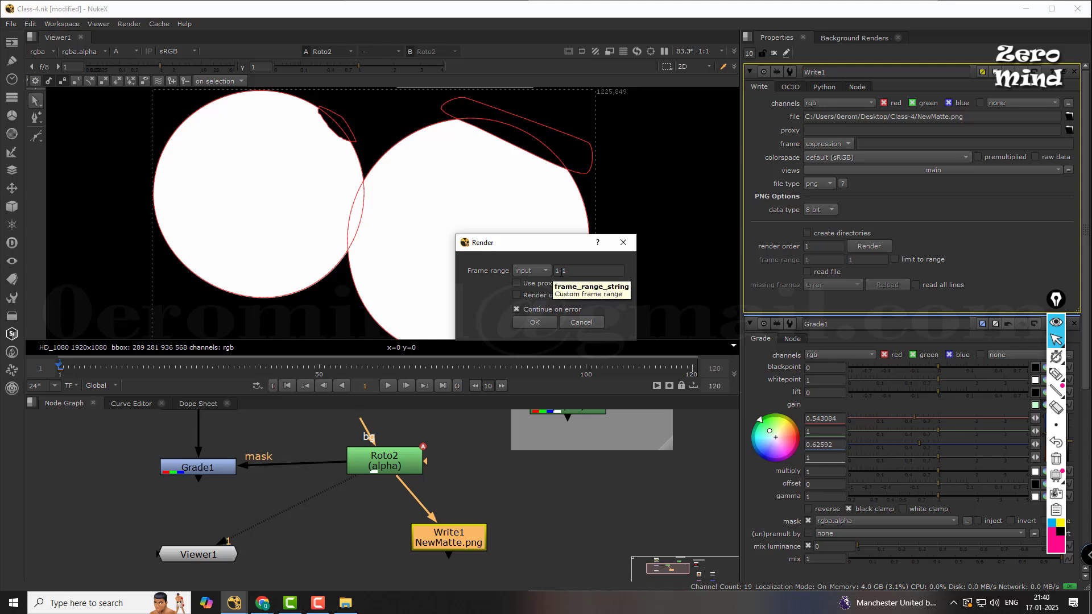
pyautogui.moveTo(562, 272); pyautogui.dragTo(568, 272)
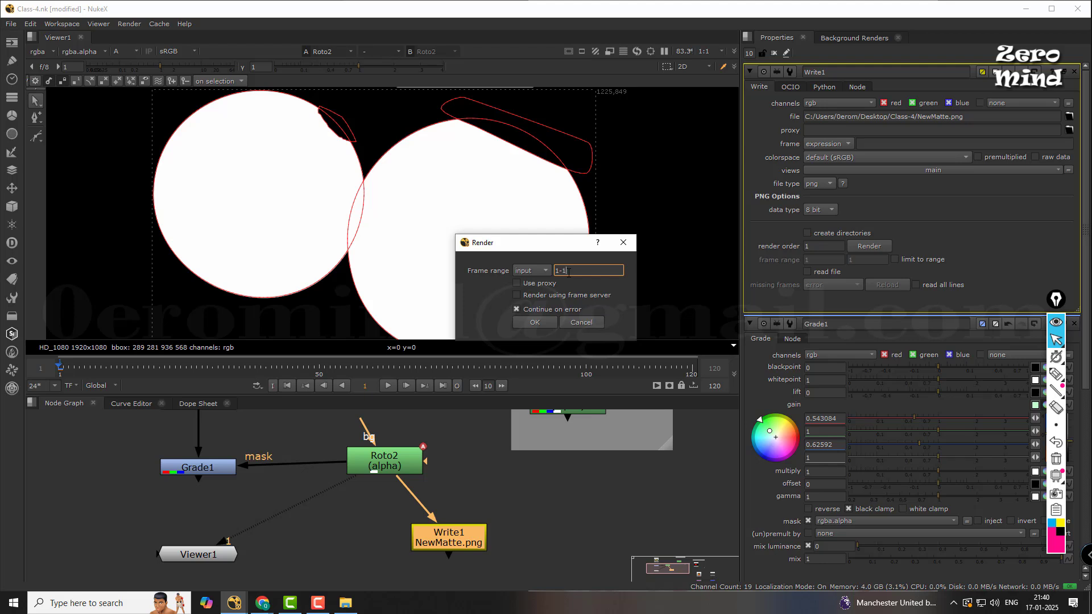
pyautogui.click(624, 309)
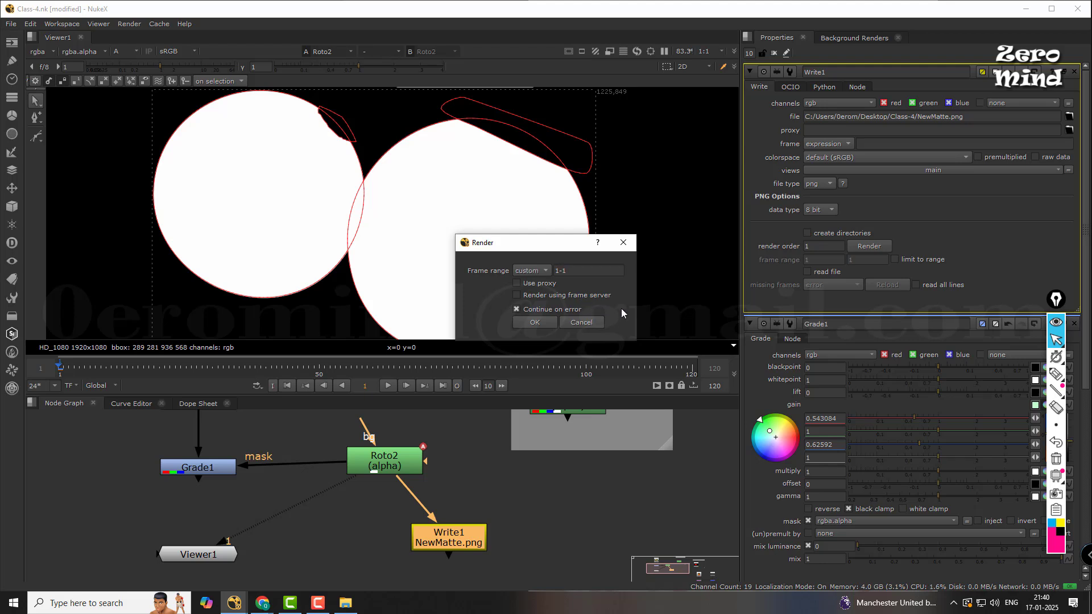
pyautogui.click(546, 319)
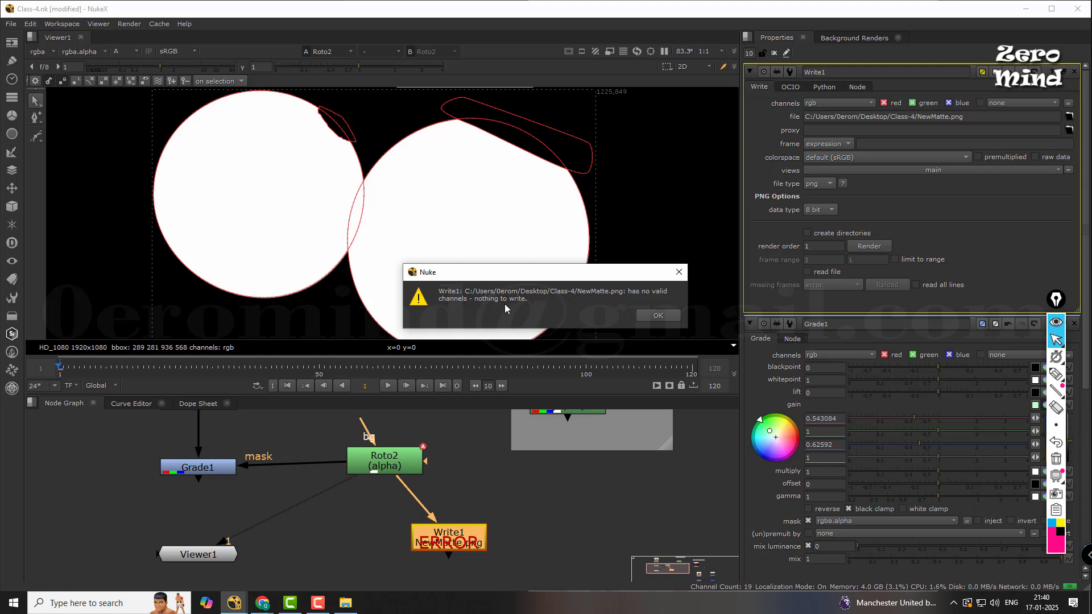
pyautogui.click(661, 316)
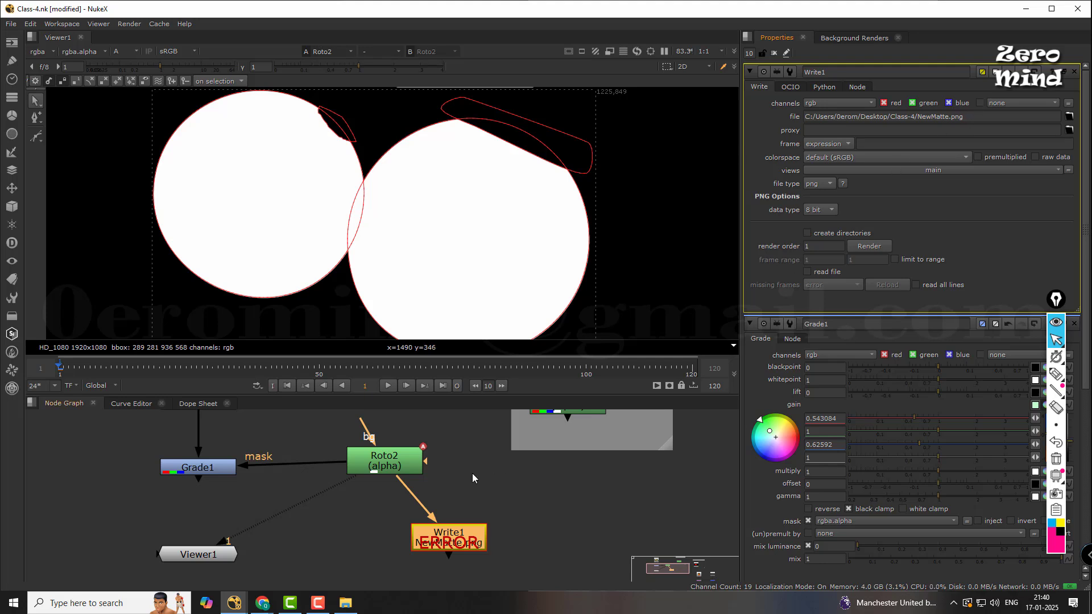
# - Display Write1's output in the viewer with the alpha channel toggled, and compare it with Roto2's output
pyautogui.press('1')
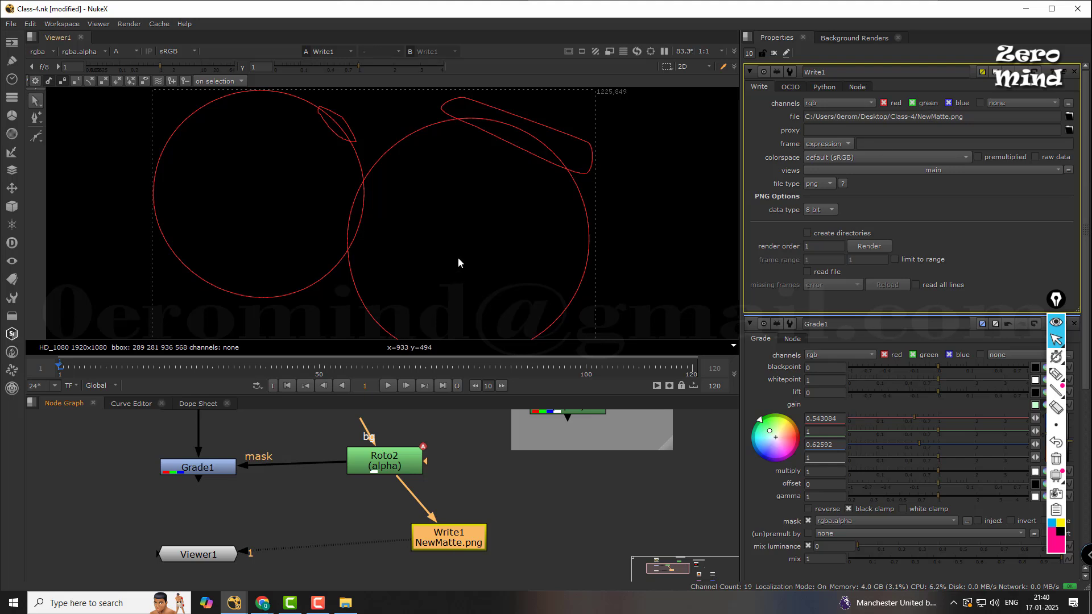
pyautogui.press('a')
pyautogui.press('a')
pyautogui.press('a')
pyautogui.click(385, 466)
pyautogui.press('1')
pyautogui.click(449, 536)
# - Retry rendering Write1 to NewMatte.png with the same frame range
pyautogui.click(981, 122)
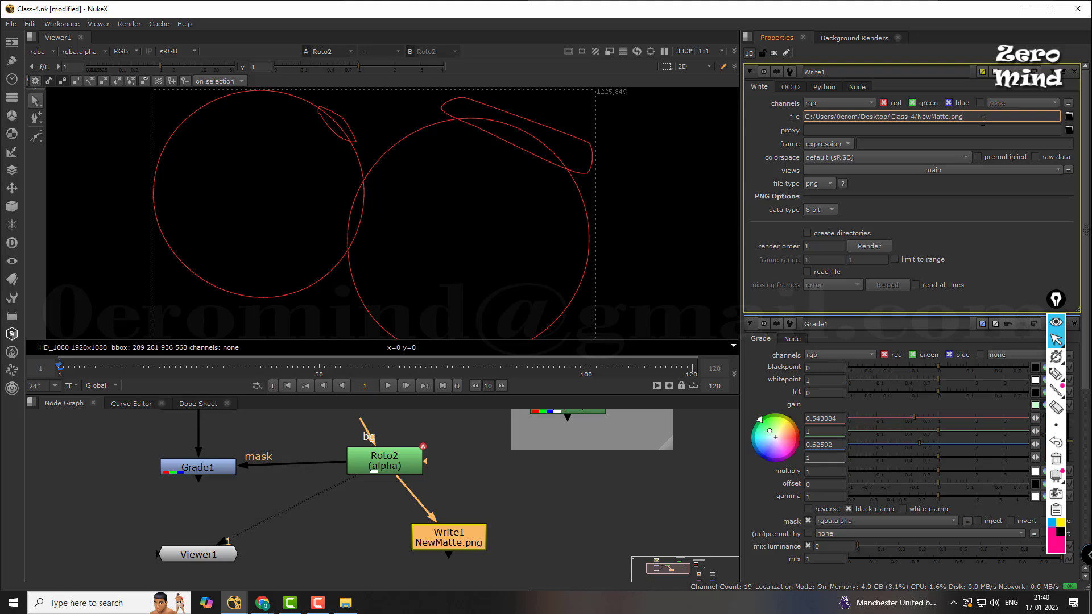
pyautogui.click(867, 248)
pyautogui.click(535, 321)
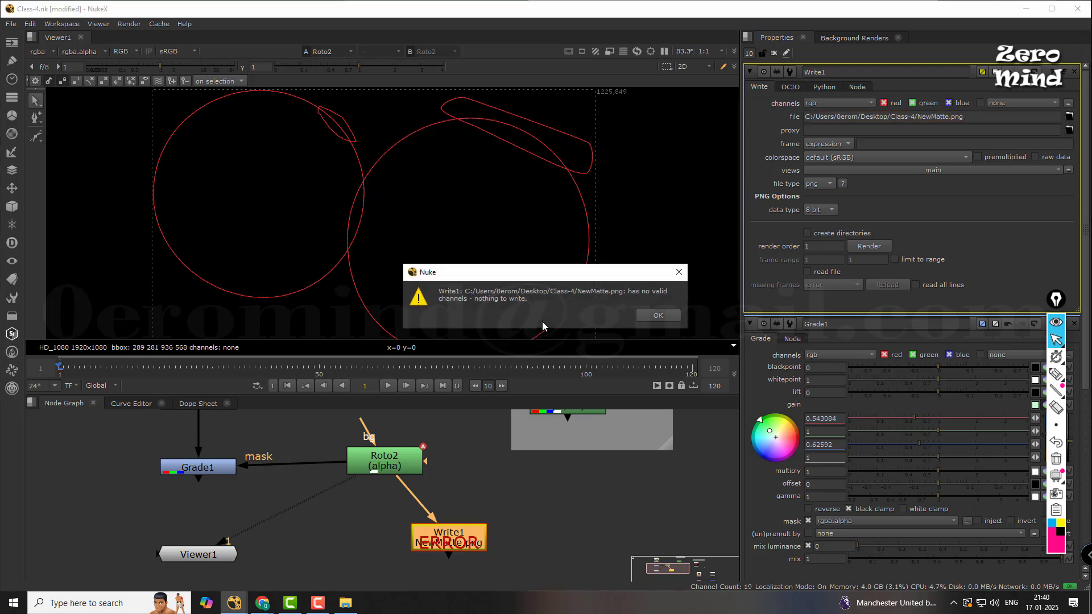
pyautogui.click(654, 318)
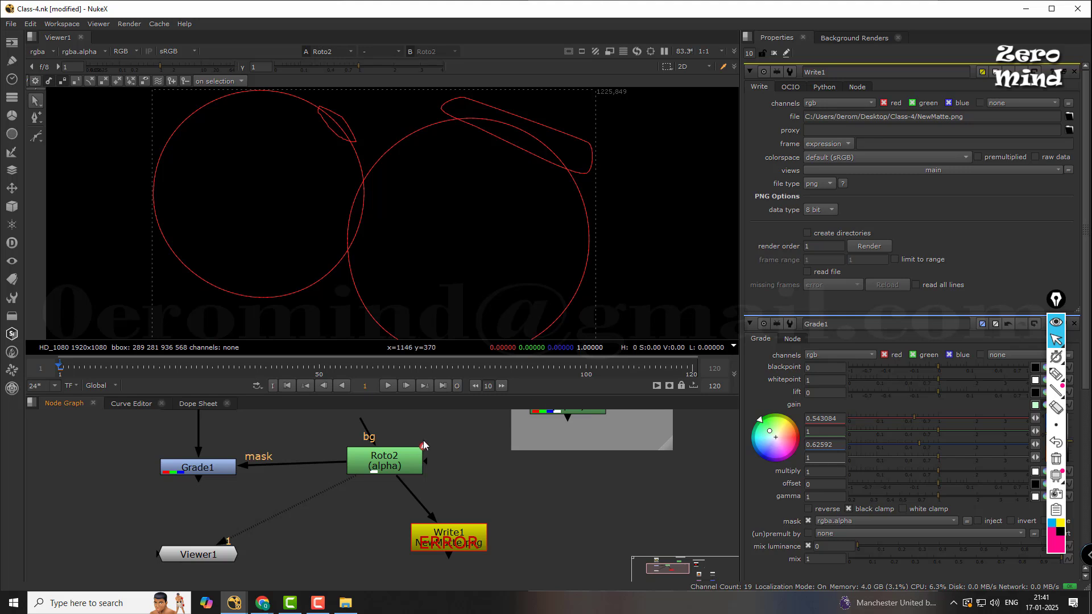
# - Show Roto2's alpha in the viewer and set the node's premultiply option to rgba
pyautogui.doubleClick(394, 465)
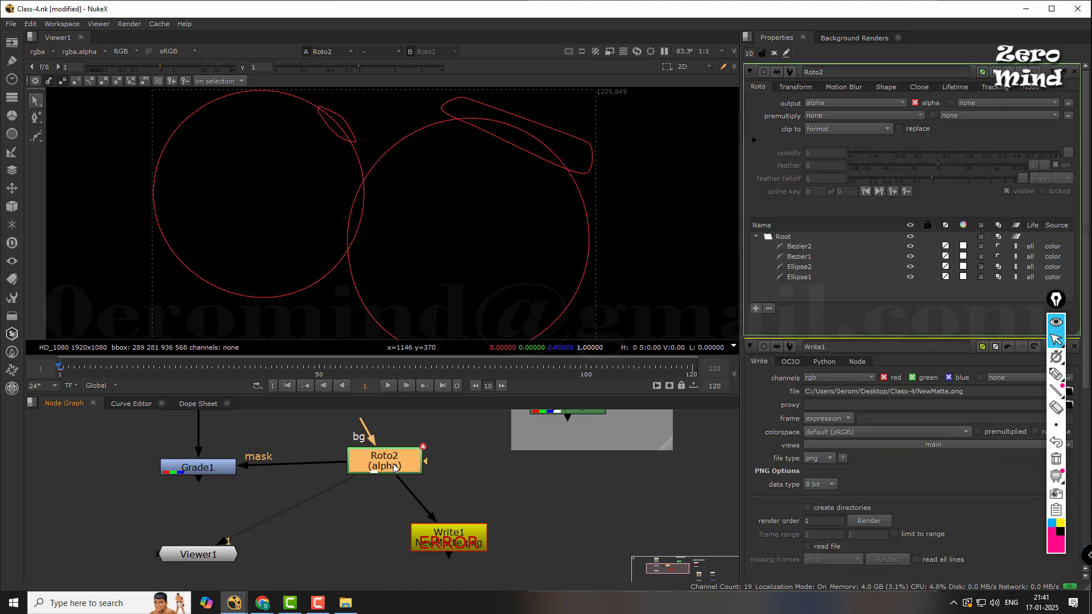
pyautogui.press('-')
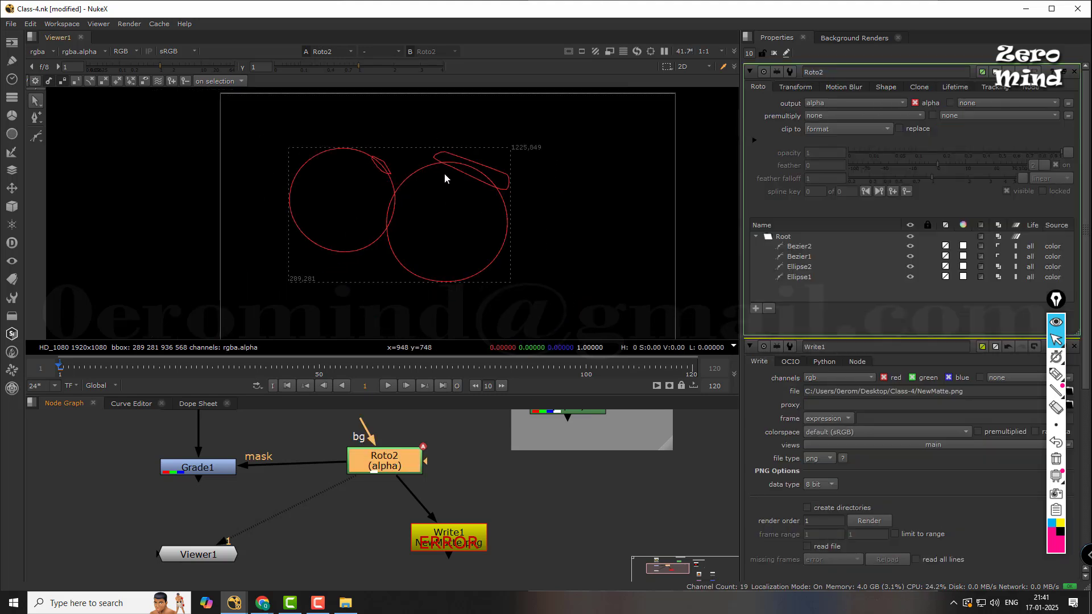
pyautogui.press('a')
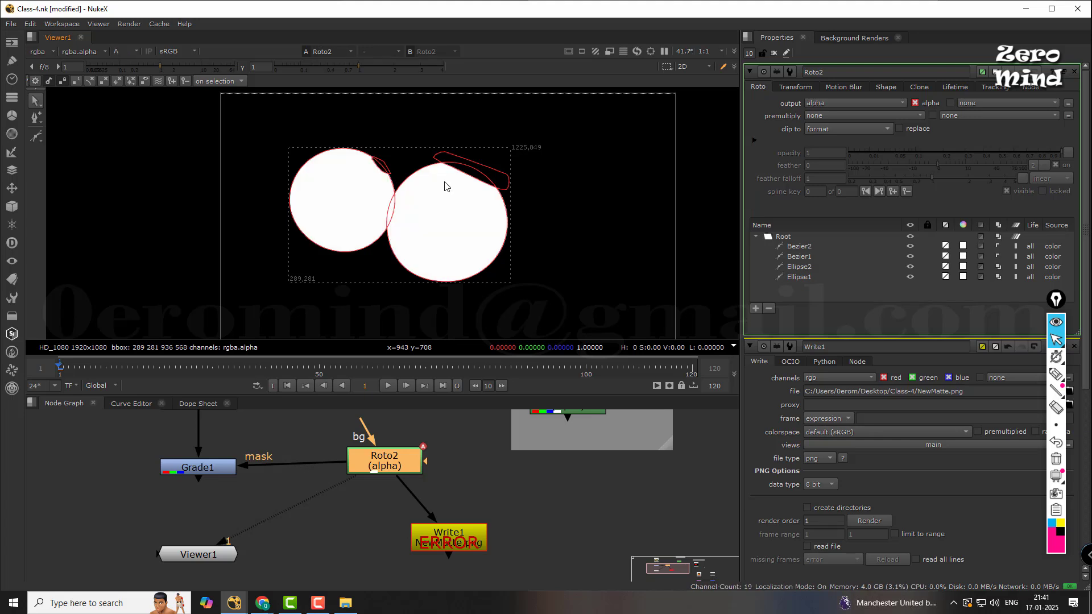
pyautogui.click(866, 116)
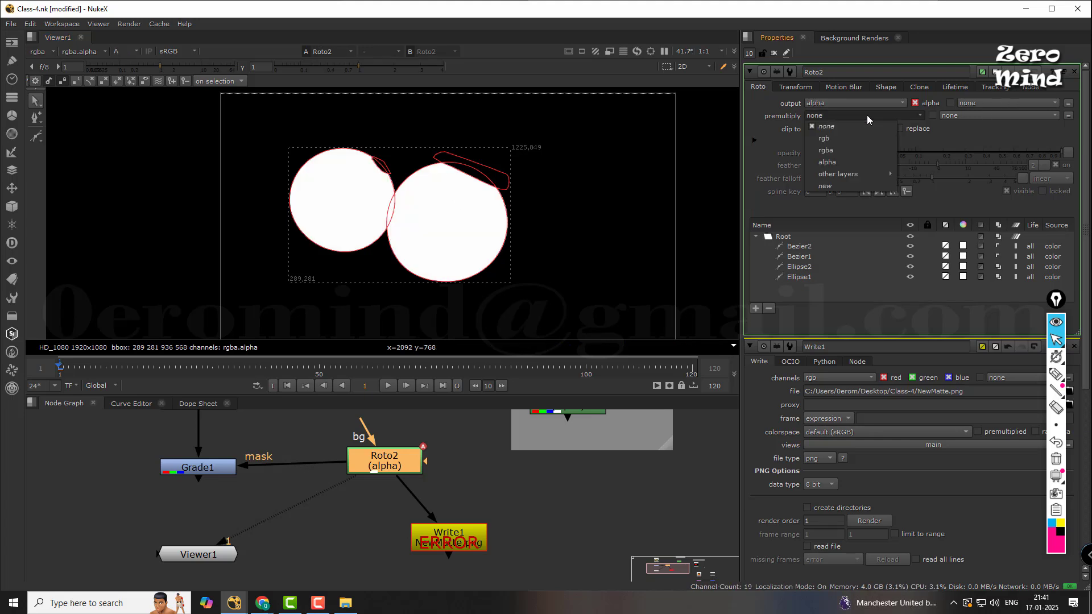
pyautogui.click(850, 151)
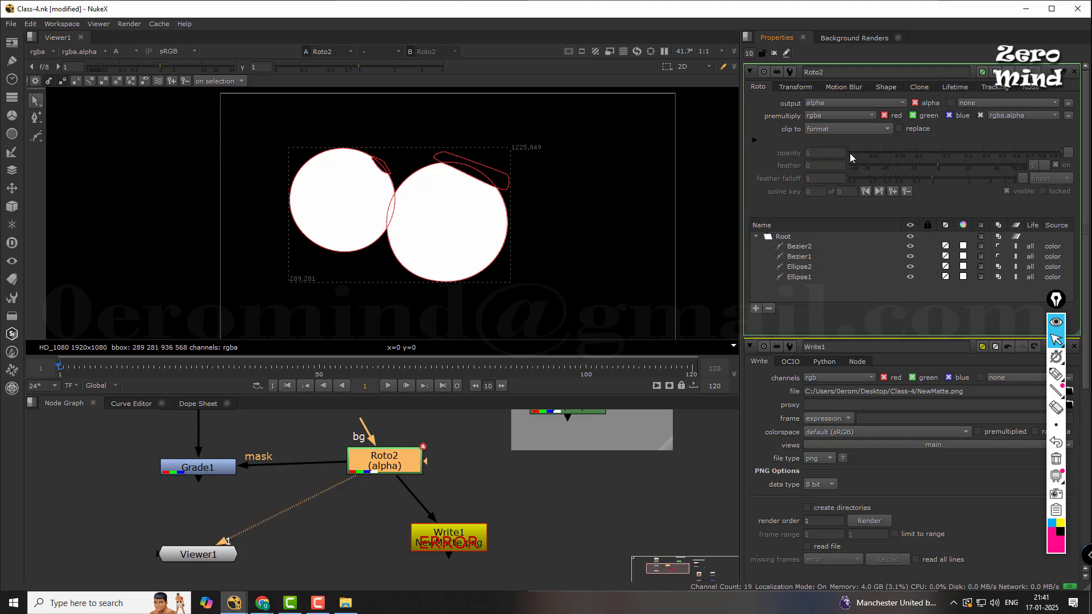
# - Render the Write1 node to NewMatte.png for frame range 1-1
pyautogui.click(505, 530)
pyautogui.doubleClick(468, 537)
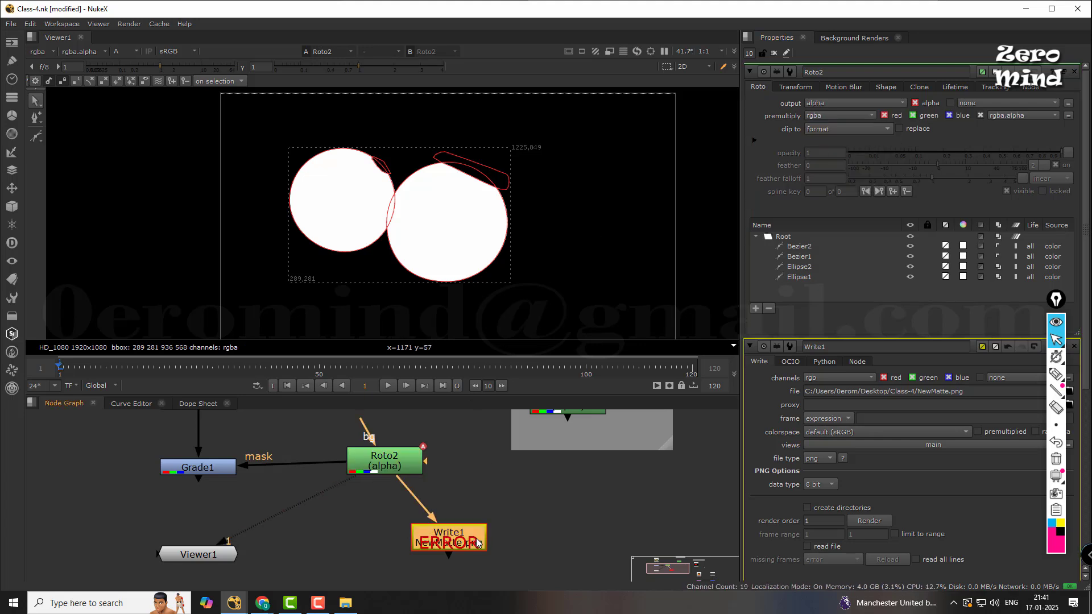
pyautogui.click(862, 248)
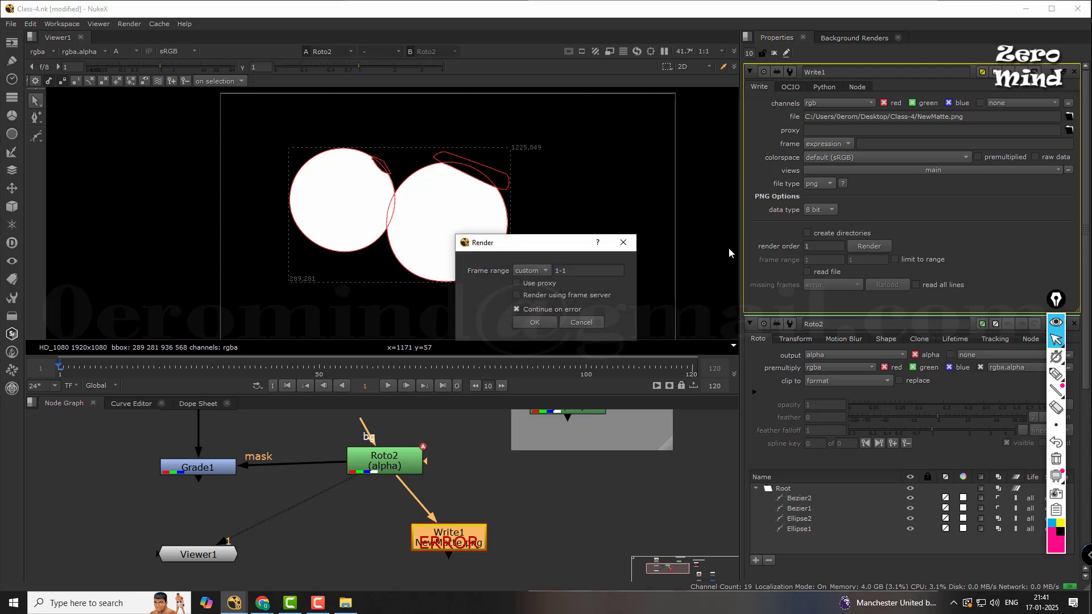
pyautogui.click(532, 322)
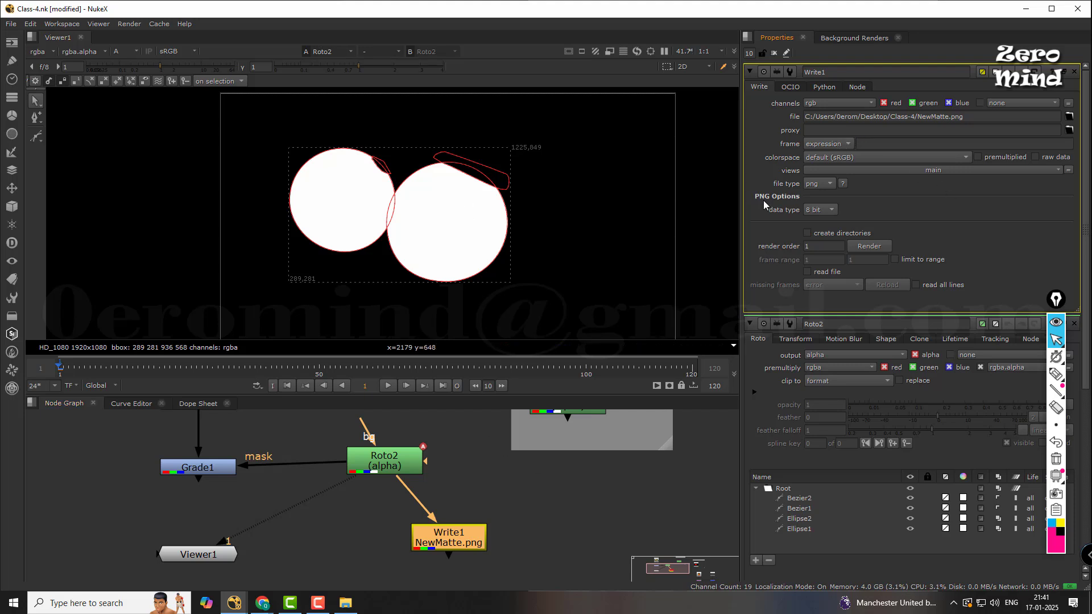
# - Disconnect Write1 from Roto2 and connect the viewer to Grade1
pyautogui.doubleClick(403, 473)
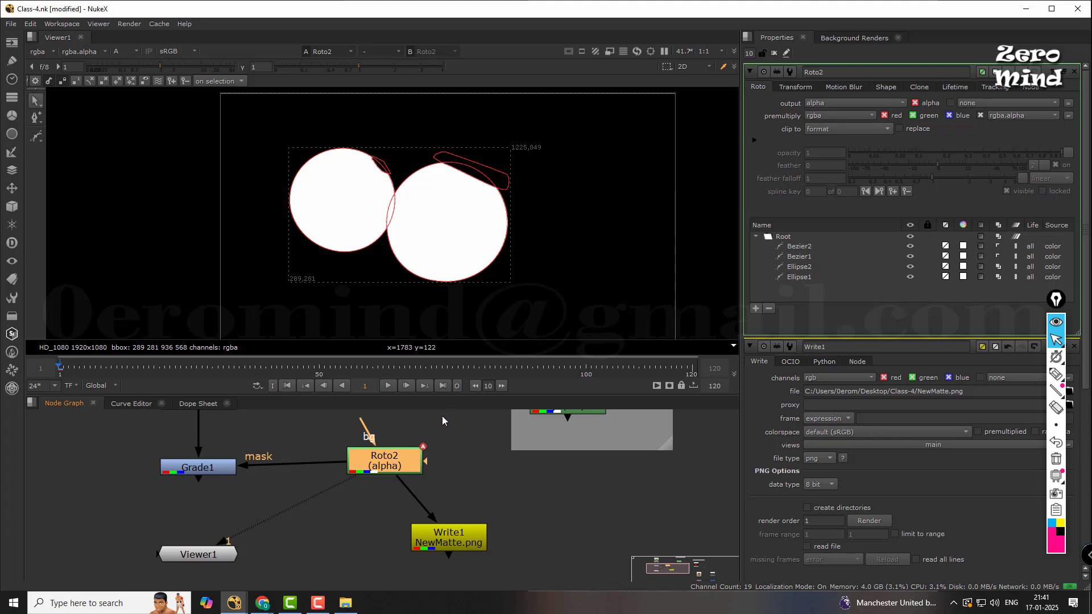
pyautogui.moveTo(523, 493); pyautogui.dragTo(496, 497, button='middle')
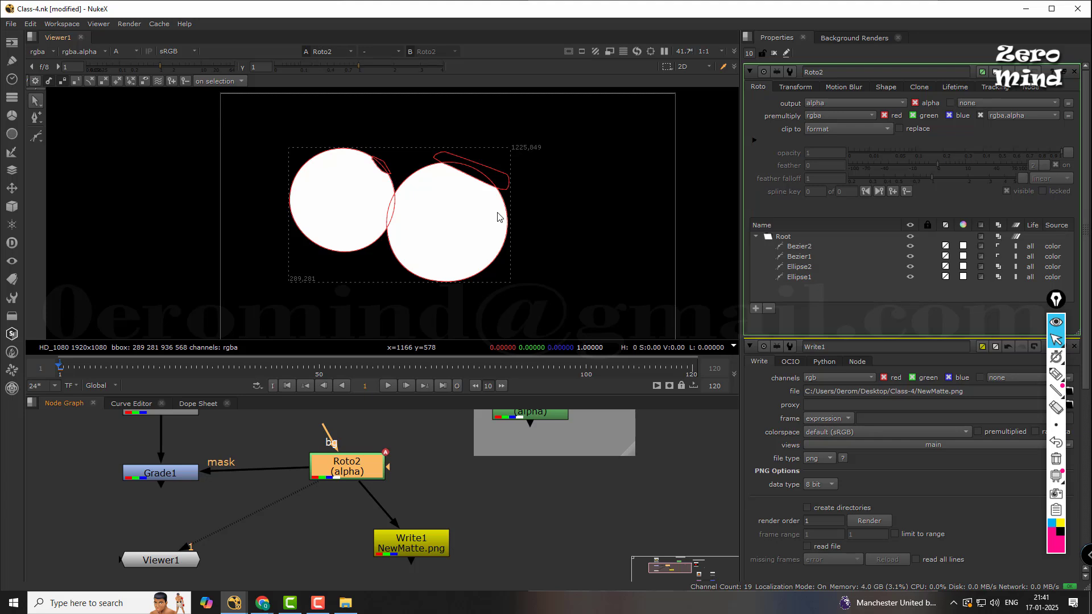
pyautogui.click(506, 506)
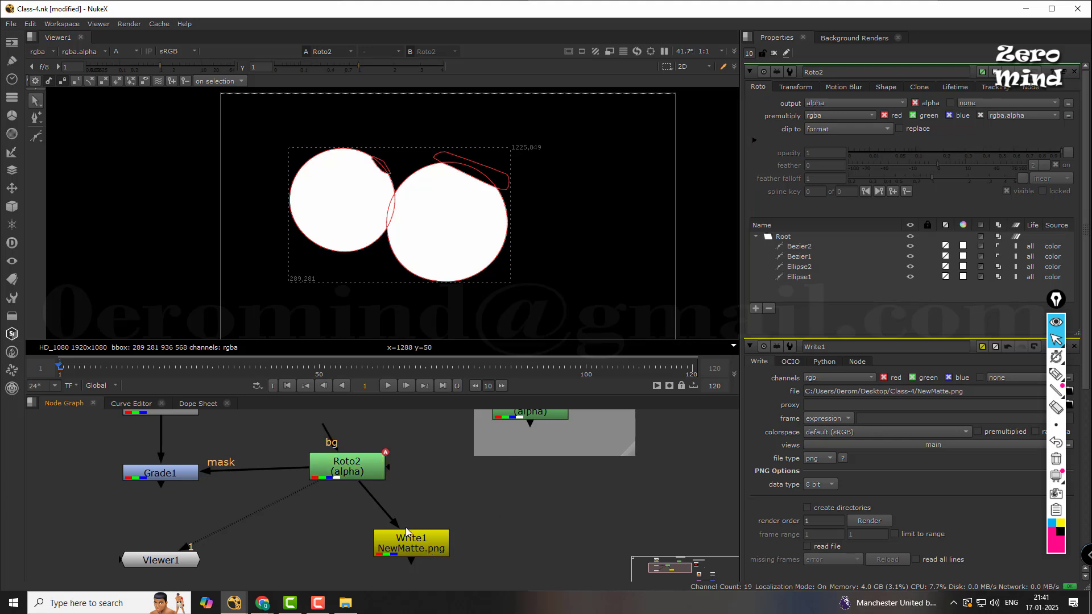
pyautogui.moveTo(308, 497); pyautogui.dragTo(438, 482, button='middle')
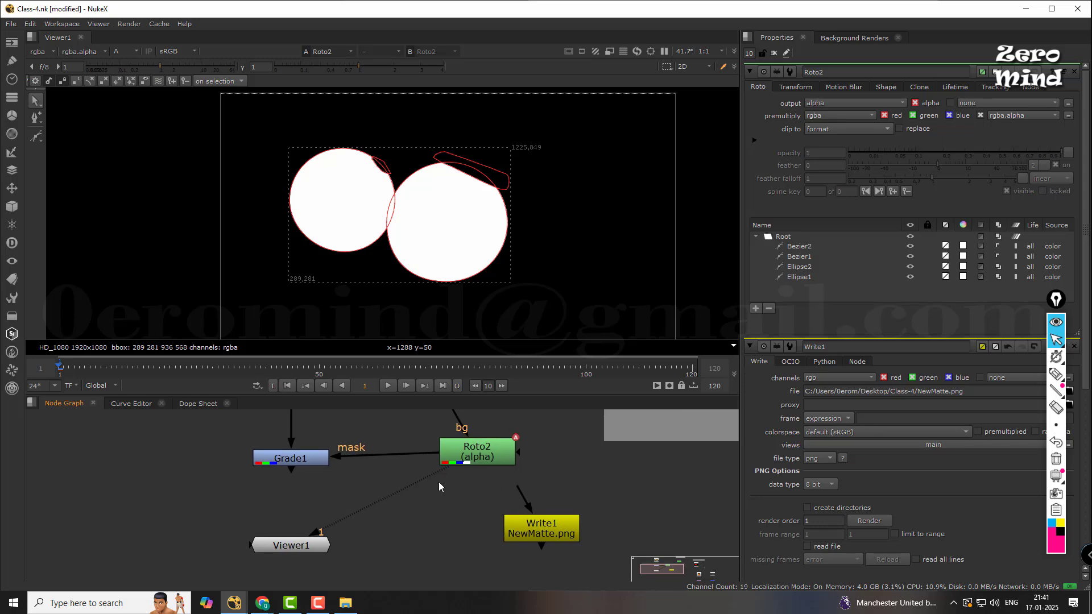
pyautogui.moveTo(438, 483); pyautogui.dragTo(292, 459)
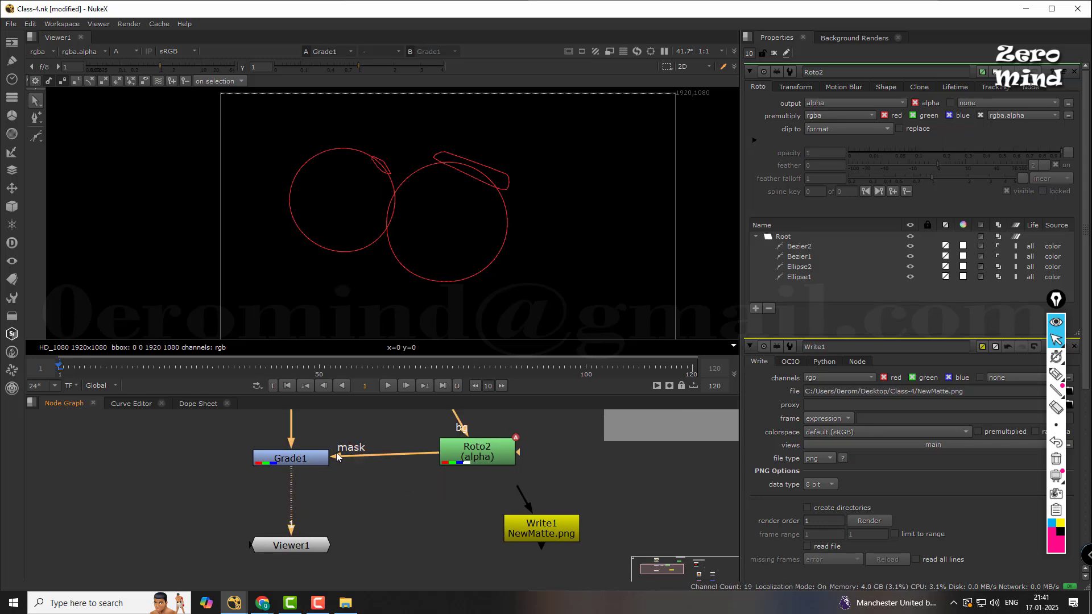
# - Maximize the node graph and delete the disconnected Write1 node
pyautogui.press('space')
pyautogui.scroll(3, 521, 446)
pyautogui.moveTo(521, 446); pyautogui.dragTo(519, 315, button='middle')
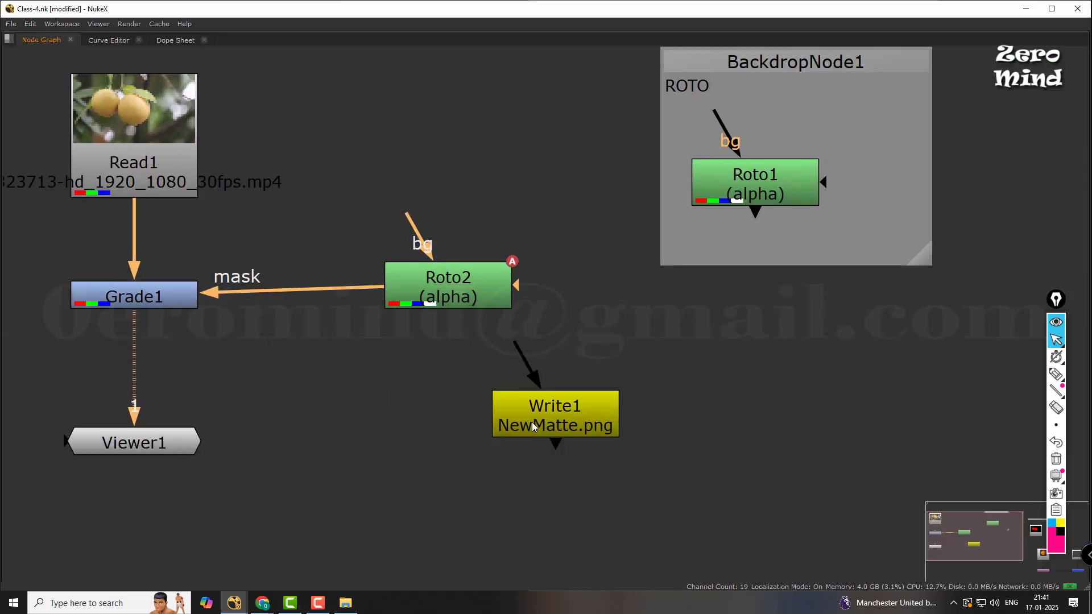
pyautogui.moveTo(533, 426); pyautogui.dragTo(537, 470)
pyautogui.press('Delete')
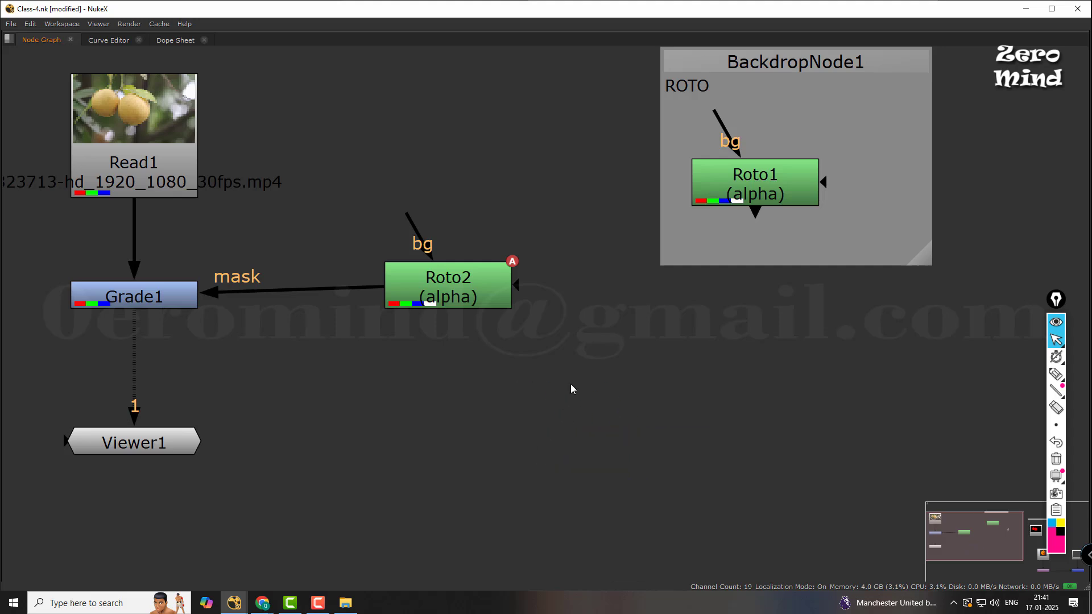
# - Move Roto2 closer to Grade1 so its mask connection runs level
pyautogui.moveTo(571, 389); pyautogui.dragTo(578, 426, button='middle')
pyautogui.moveTo(486, 347); pyautogui.dragTo(451, 360)
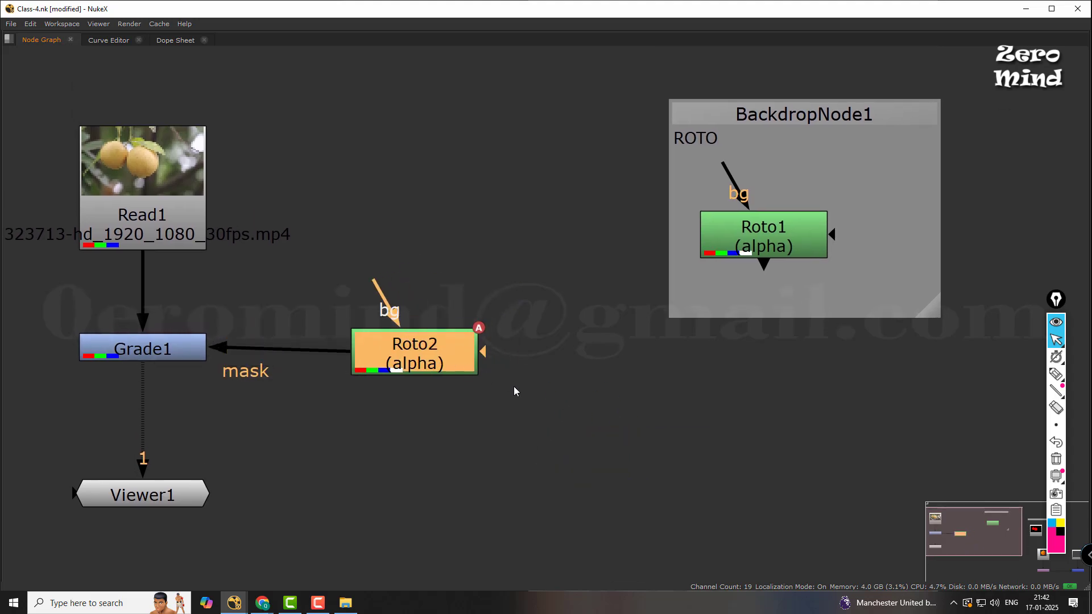
pyautogui.moveTo(515, 389); pyautogui.dragTo(530, 381, button='middle')
pyautogui.click(532, 379)
pyautogui.moveTo(582, 337); pyautogui.dragTo(576, 344, button='middle')
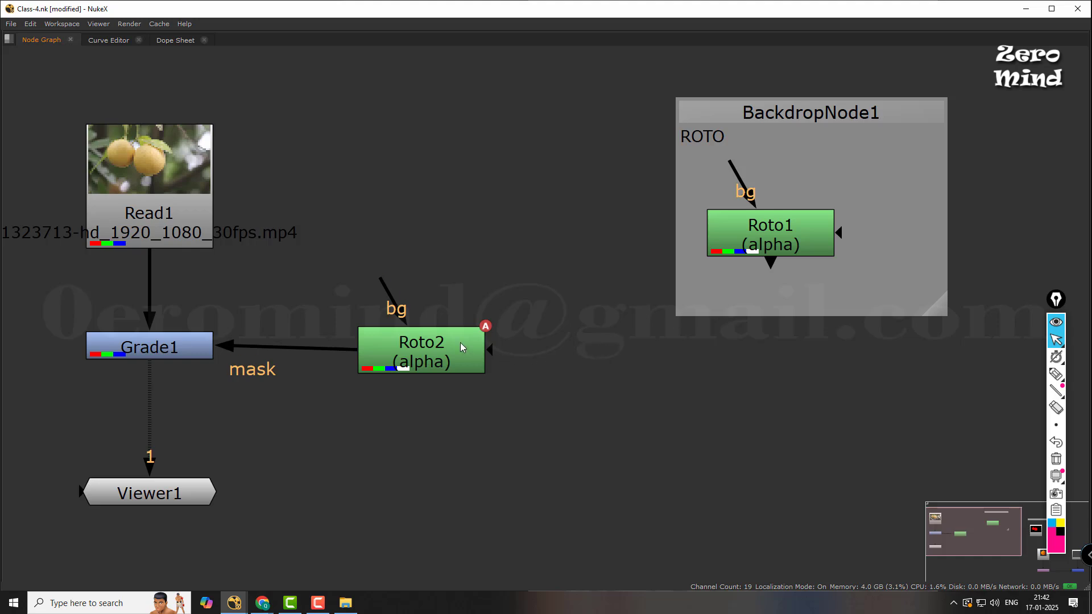
pyautogui.moveTo(461, 347); pyautogui.dragTo(463, 342)
# - Add a Backdrop node and position and size it to enclose Roto2
pyautogui.click(517, 201)
pyautogui.press('Tab')
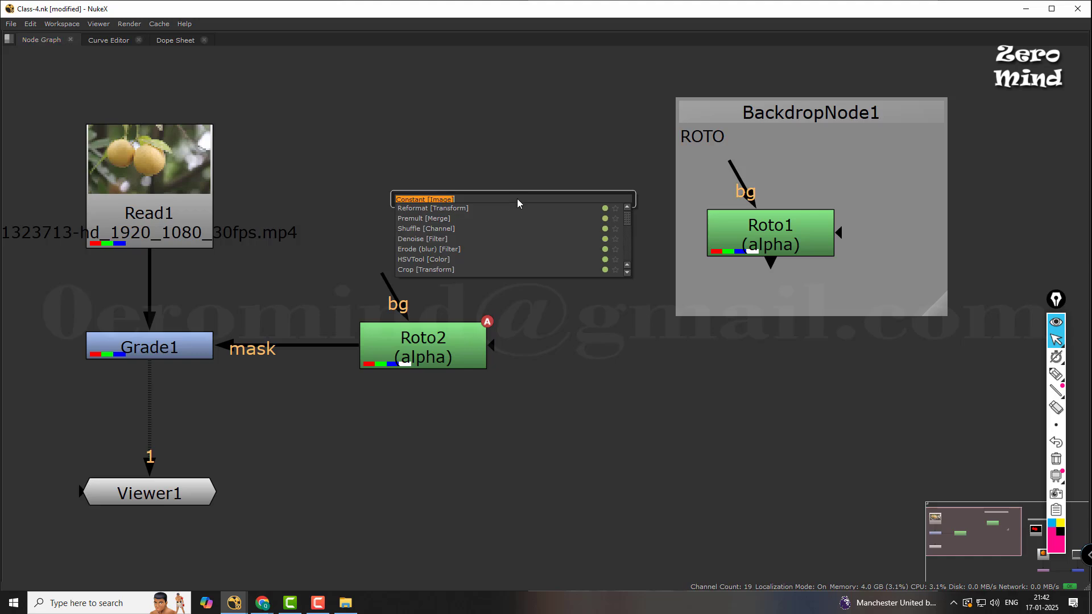
pyautogui.write('back')
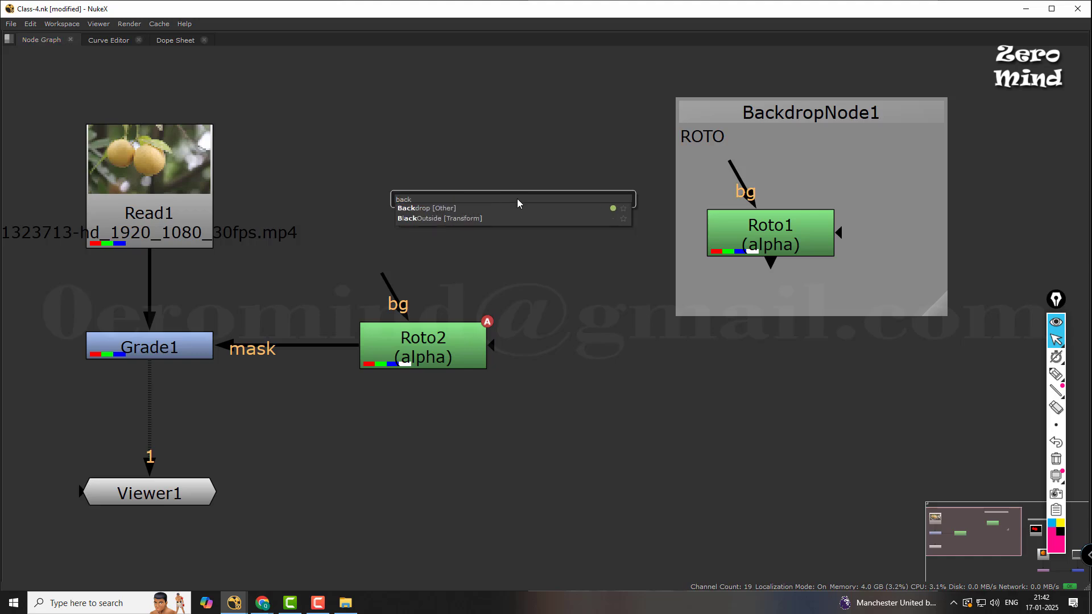
pyautogui.click(432, 208)
pyautogui.moveTo(547, 170); pyautogui.dragTo(459, 189)
pyautogui.click(521, 289)
pyautogui.moveTo(505, 262); pyautogui.dragTo(599, 407)
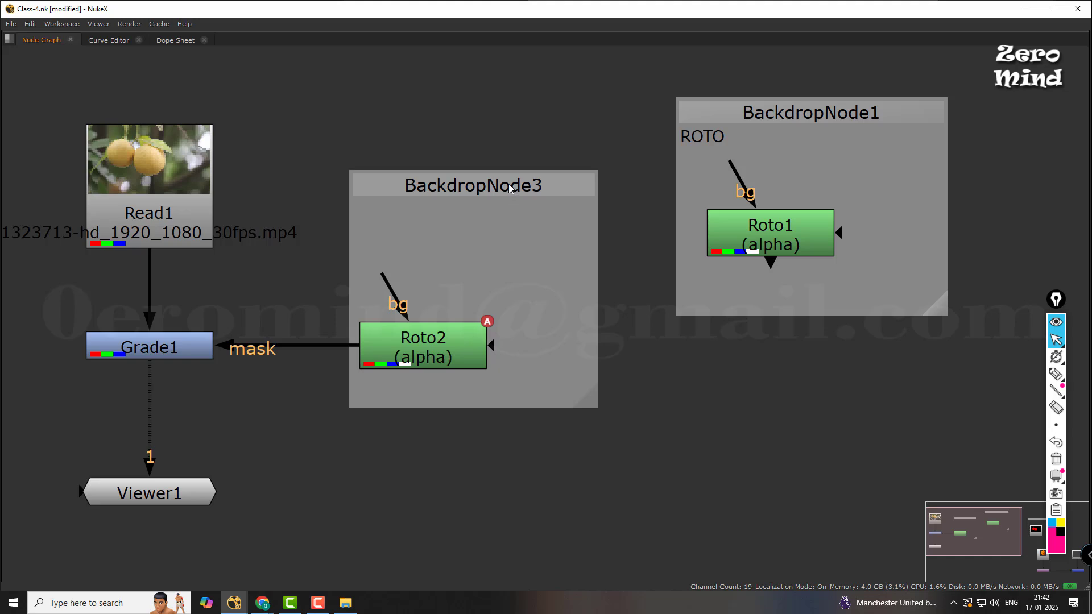
pyautogui.moveTo(510, 189)
pyautogui.mouseDown()
pyautogui.moveTo(483, 222)
pyautogui.moveTo(563, 234)
pyautogui.moveTo(517, 173)
pyautogui.moveTo(512, 193)
pyautogui.mouseUp()
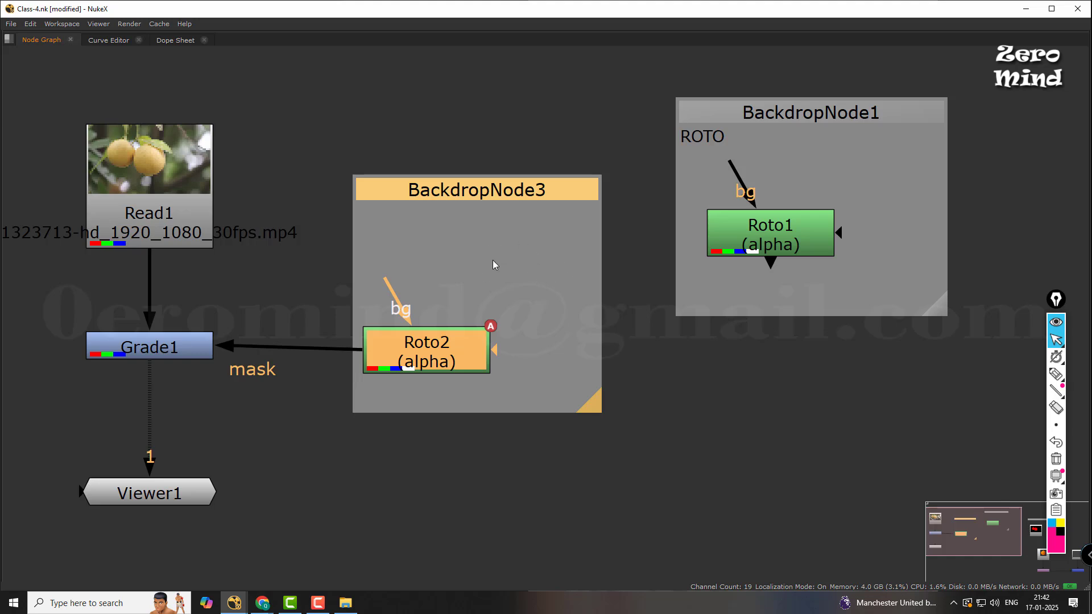
# - Move Roto1 into the backdrop around Roto2 to shift them together, and return it to BackdropNode1
pyautogui.click(702, 354)
pyautogui.moveTo(767, 228); pyautogui.dragTo(483, 248)
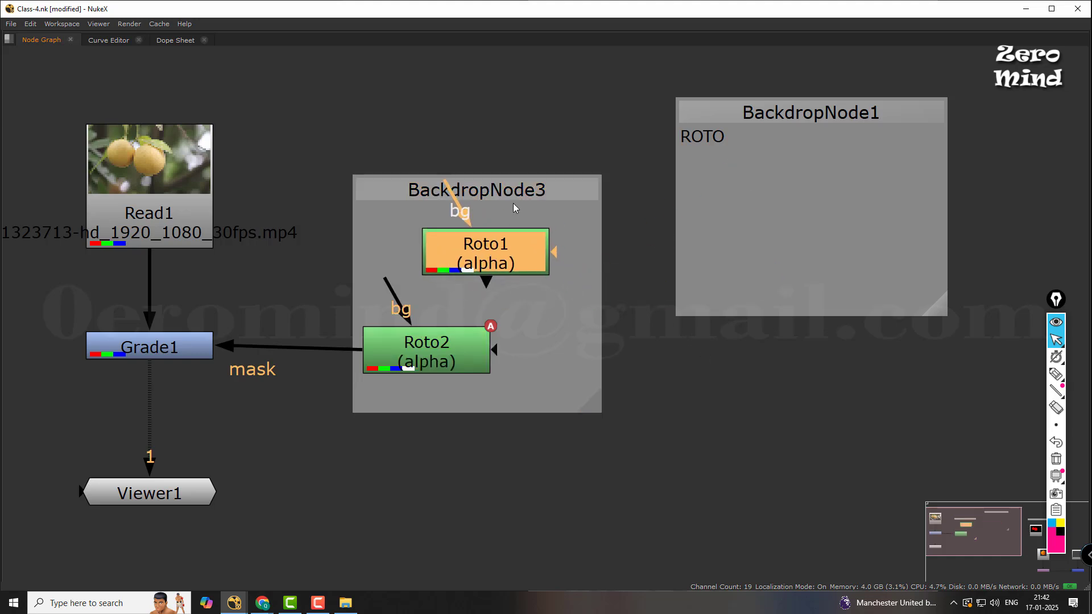
pyautogui.moveTo(514, 193)
pyautogui.mouseDown()
pyautogui.moveTo(442, 205)
pyautogui.moveTo(507, 187)
pyautogui.mouseUp()
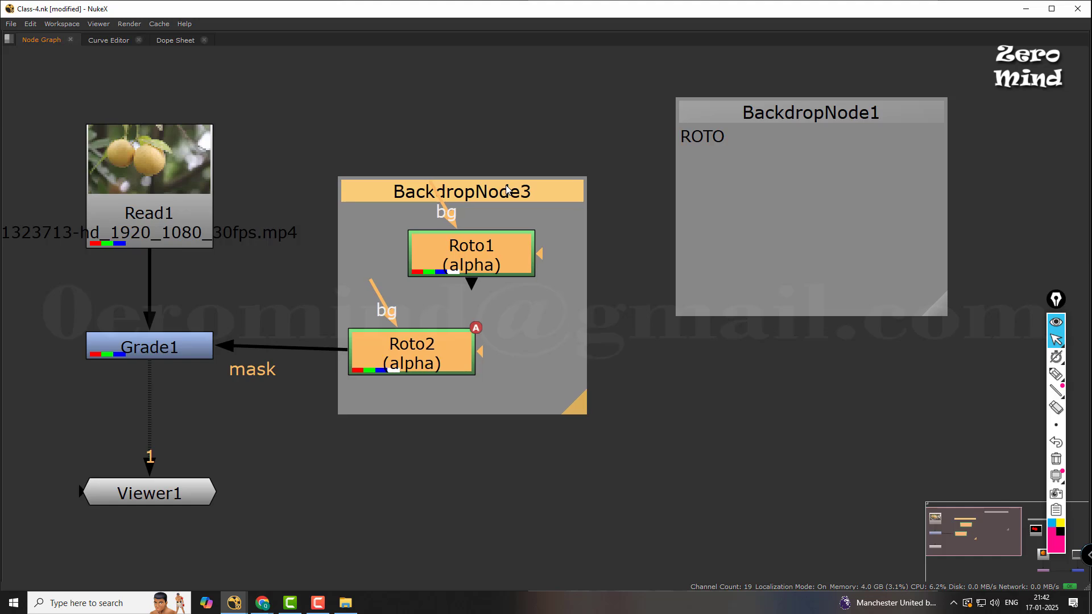
pyautogui.moveTo(499, 258); pyautogui.dragTo(782, 208)
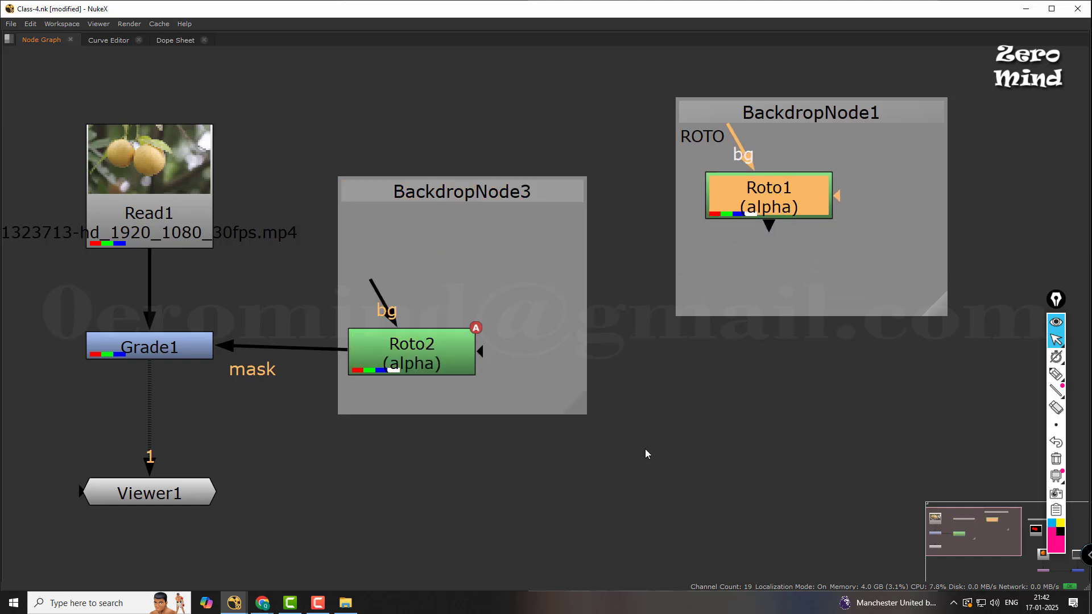
# - Reposition BackdropNode3 with Roto2 slightly farther from Grade1 and restore the full workspace layout
pyautogui.click(630, 411)
pyautogui.moveTo(482, 184); pyautogui.dragTo(551, 176)
pyautogui.click(646, 406)
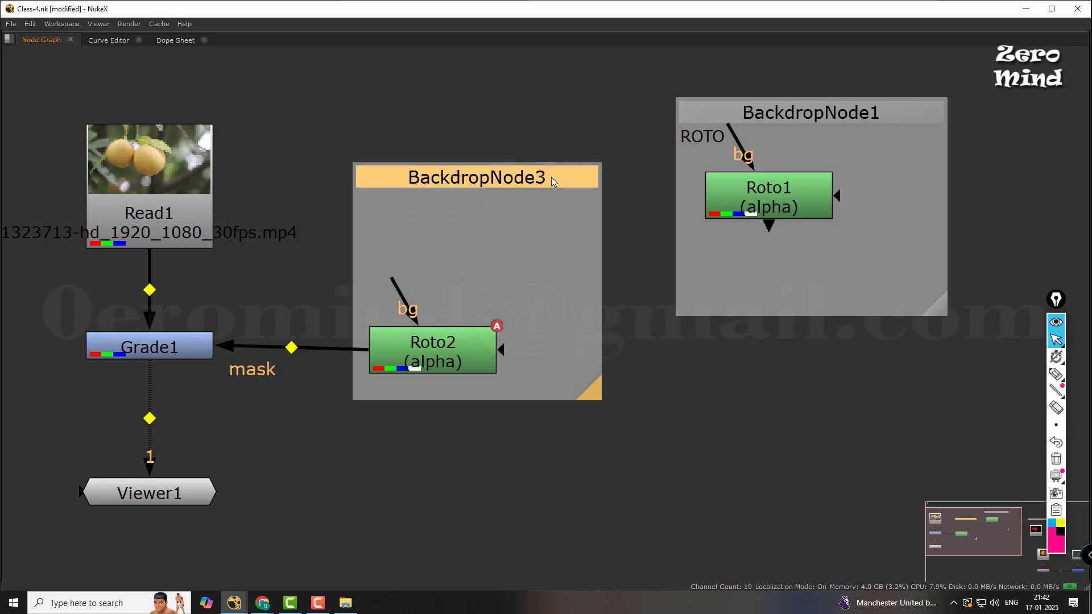
pyautogui.press('space')
pyautogui.scroll(-5, 276, 461)
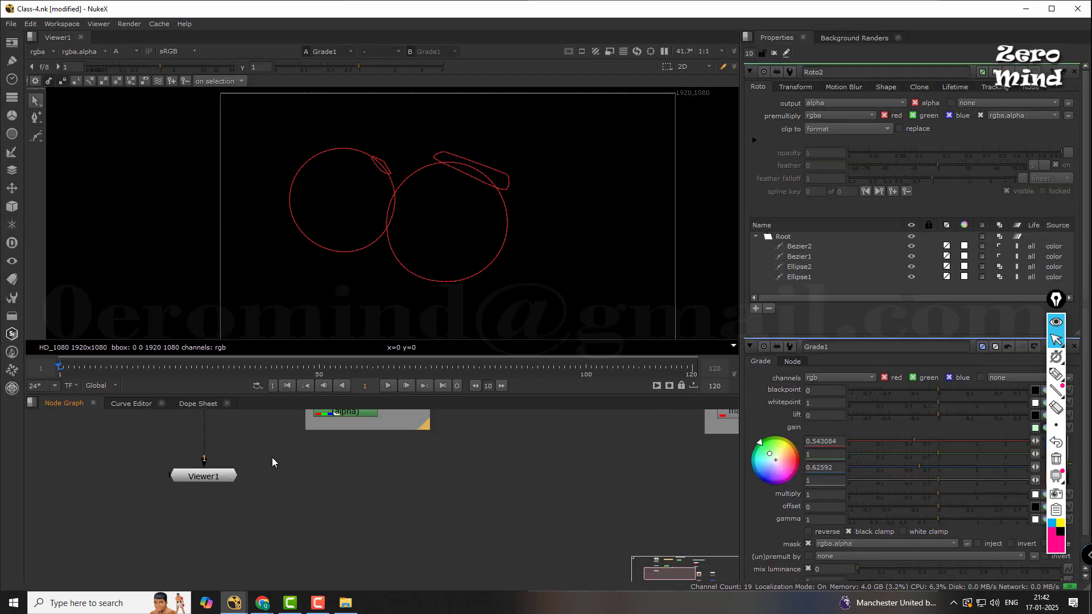
# - Label BackdropNode3, the backdrop around Roto2, as roto
pyautogui.moveTo(349, 483); pyautogui.dragTo(341, 583, button='middle')
pyautogui.scroll(3, 355, 484)
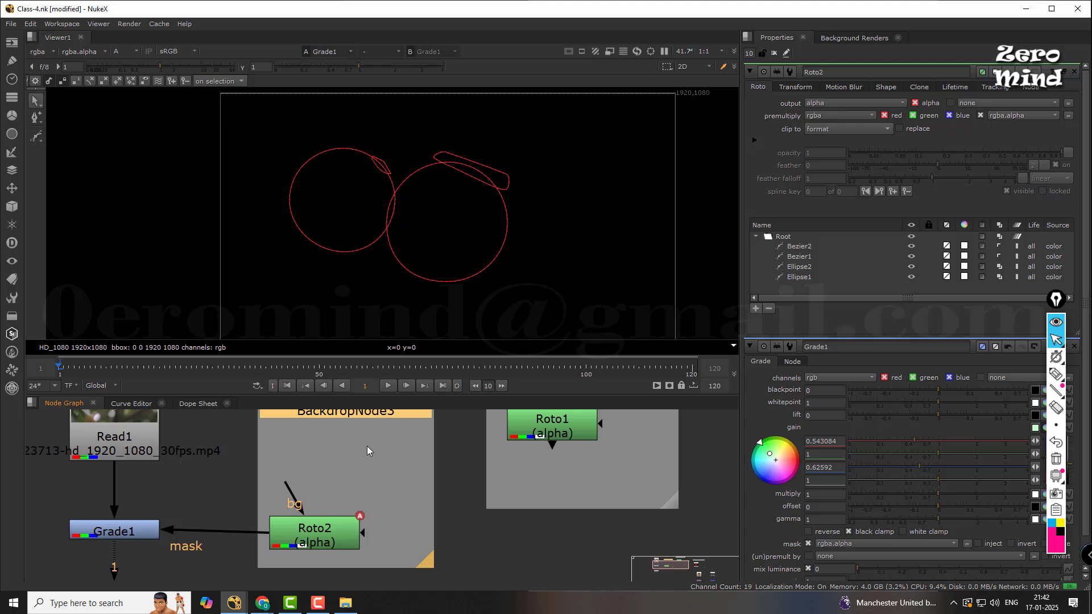
pyautogui.doubleClick(395, 414)
pyautogui.click(850, 107)
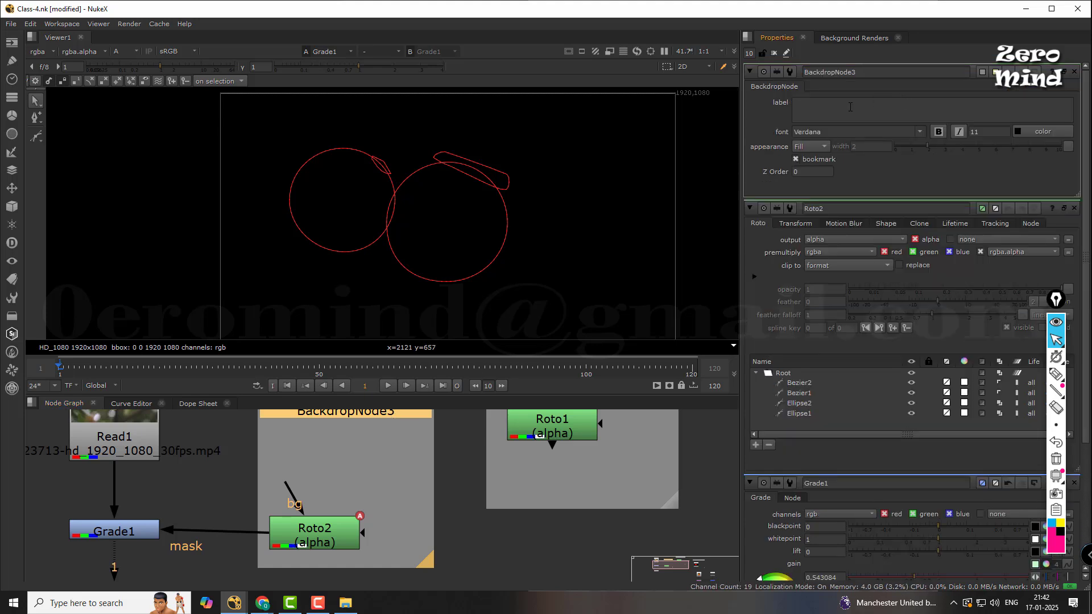
pyautogui.write('roto')
pyautogui.click(261, 458)
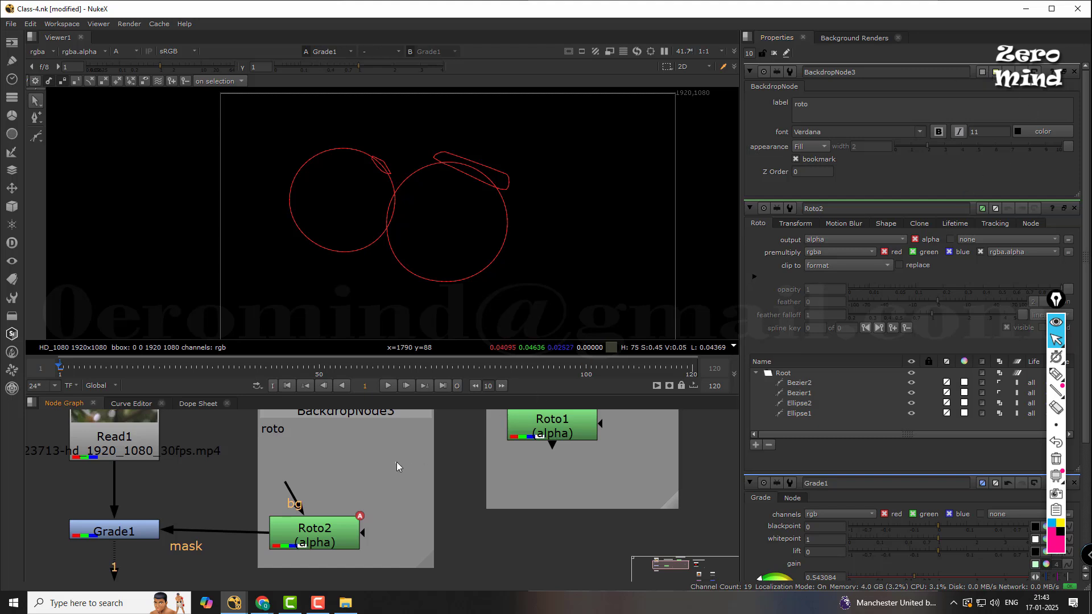
# - Color BackdropNode3 light green by raising the green component of its tile color to about 0.92
pyautogui.click(981, 72)
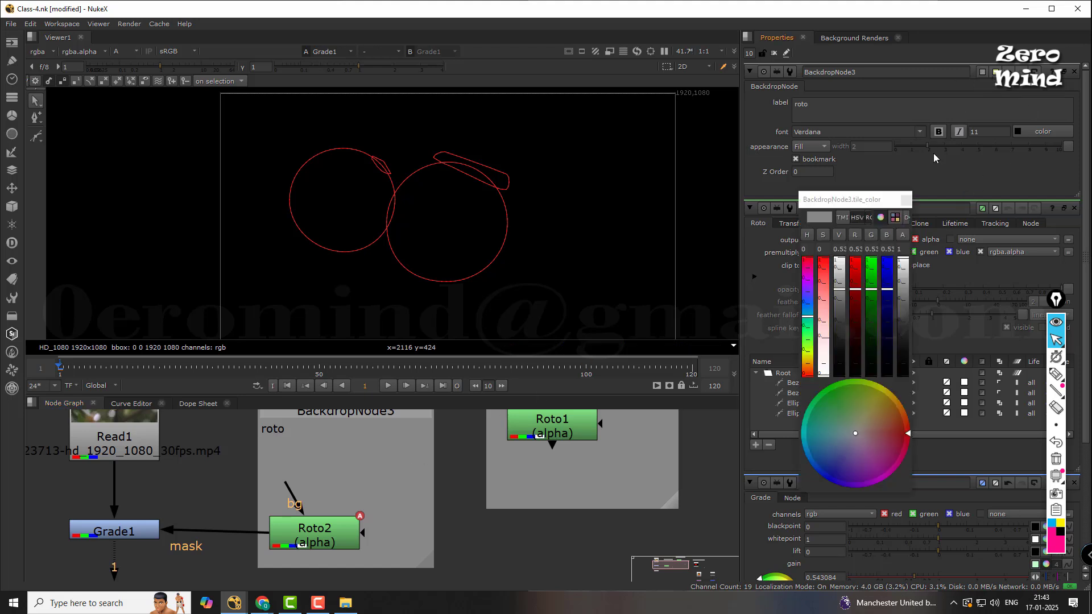
pyautogui.moveTo(870, 292); pyautogui.dragTo(873, 263)
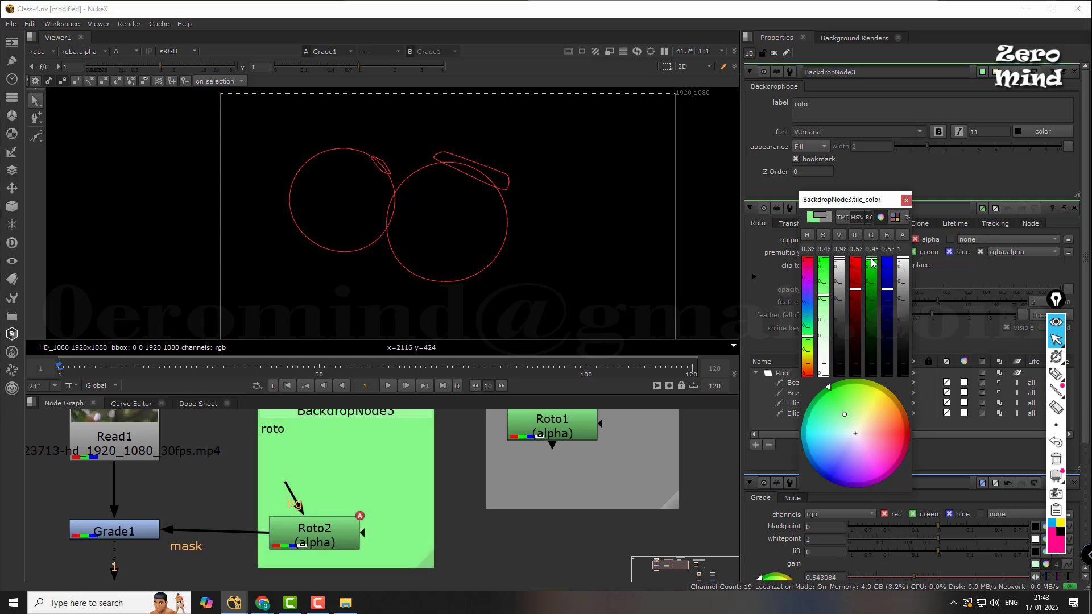
pyautogui.moveTo(873, 262)
pyautogui.mouseDown()
pyautogui.moveTo(874, 277)
pyautogui.moveTo(874, 267)
pyautogui.mouseUp()
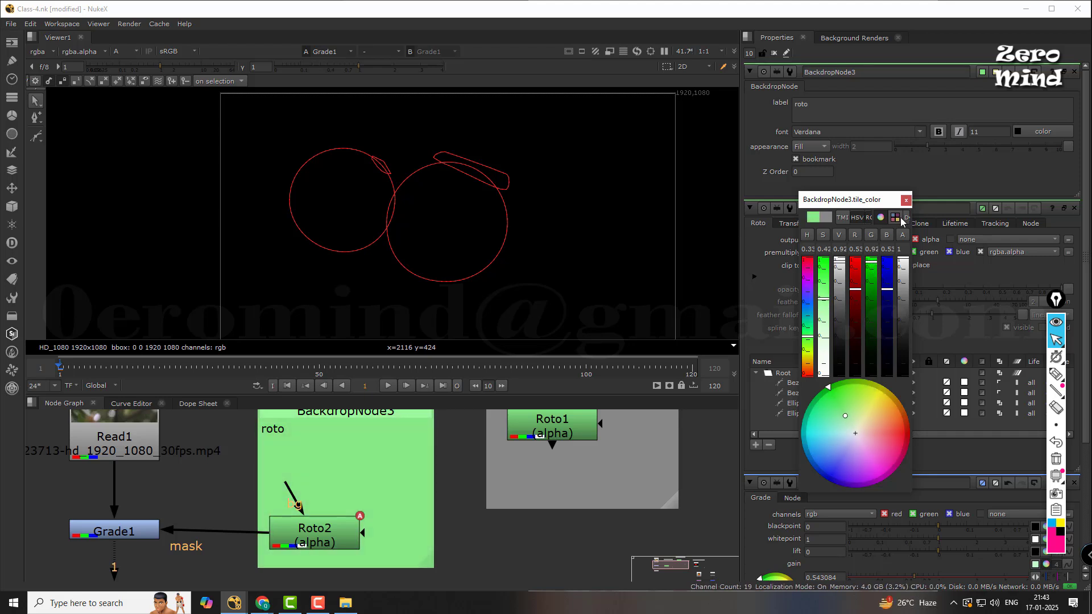
pyautogui.click(905, 200)
# - Examine the node graph layout around Read1, Grade1, Roto2 and the backdrops, including at full workspace size
pyautogui.scroll(-2, 512, 533)
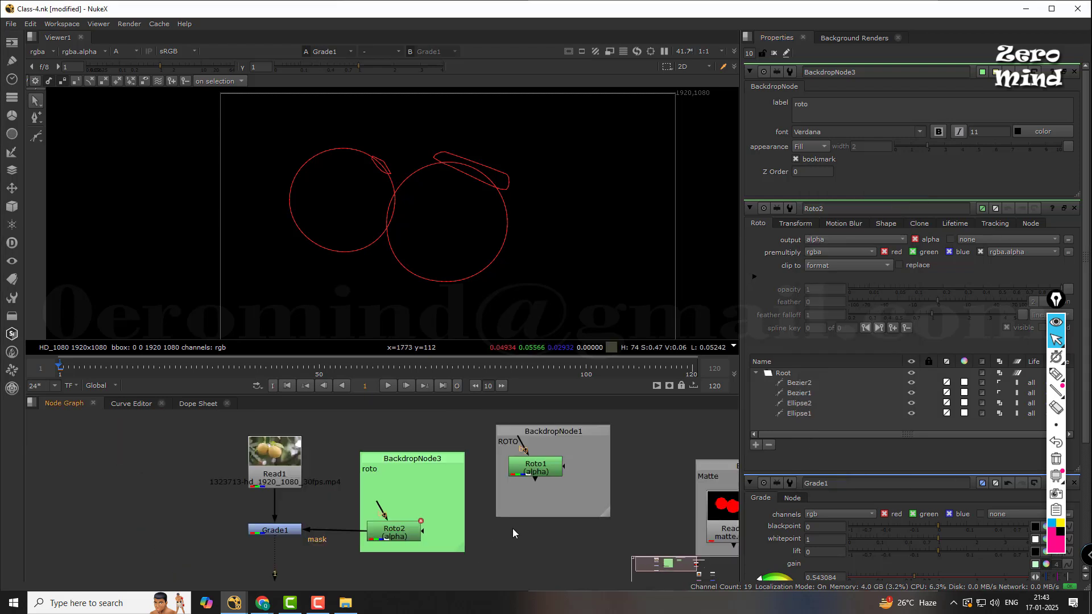
pyautogui.moveTo(616, 510); pyautogui.dragTo(590, 451, button='middle')
pyautogui.moveTo(430, 505); pyautogui.dragTo(450, 514, button='middle')
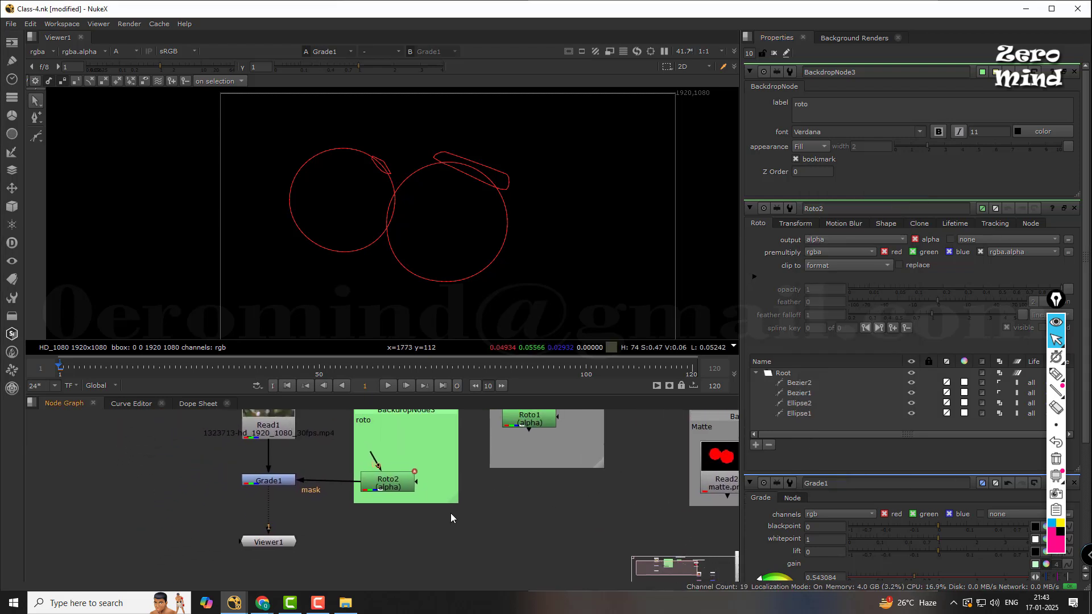
pyautogui.press('space')
pyautogui.moveTo(378, 524); pyautogui.dragTo(462, 458, button='middle')
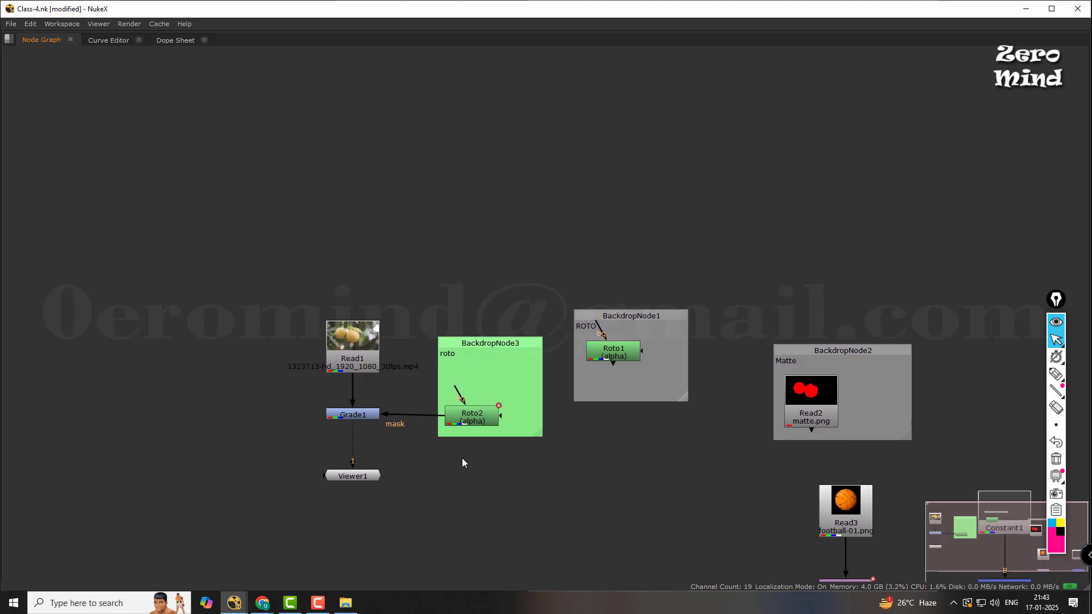
pyautogui.press('space')
pyautogui.scroll(-1, 427, 506)
pyautogui.moveTo(453, 496); pyautogui.dragTo(414, 552, button='middle')
pyautogui.scroll(2, 448, 490)
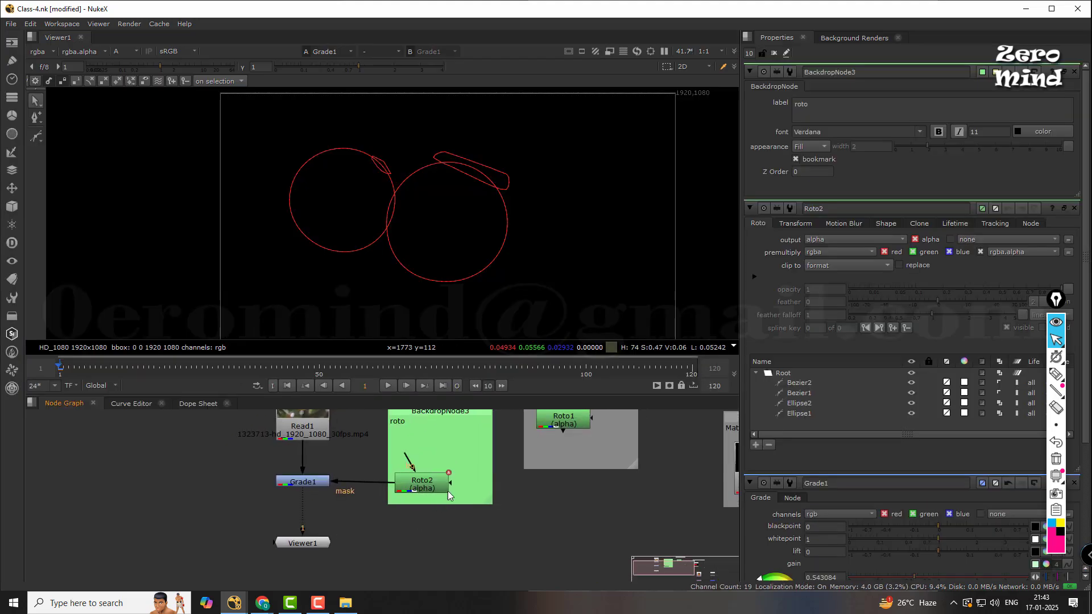
# - Move BackdropNode1 with Roto1 away from BackdropNode3 to just above BackdropNode2
pyautogui.click(427, 483)
pyautogui.moveTo(571, 493); pyautogui.dragTo(474, 534, button='middle')
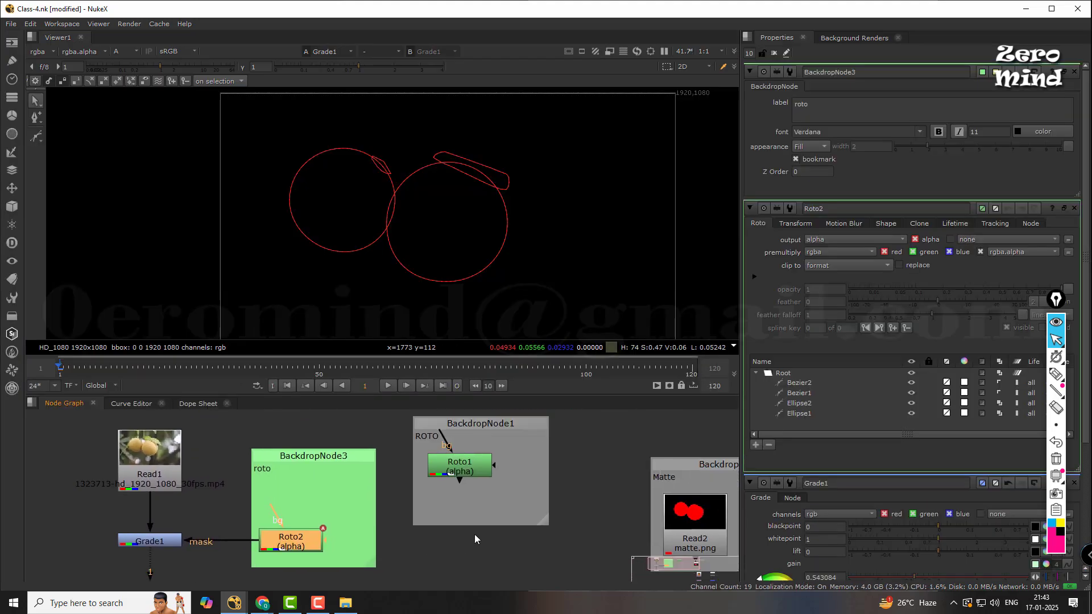
pyautogui.scroll(-2, 521, 465)
pyautogui.moveTo(519, 450); pyautogui.dragTo(712, 410)
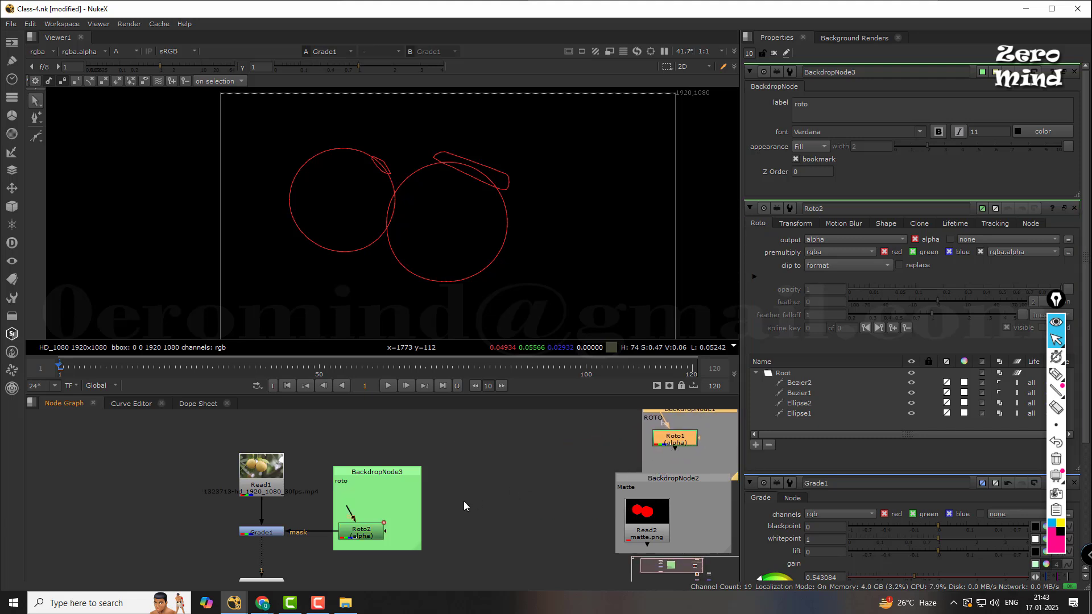
pyautogui.moveTo(428, 525); pyautogui.dragTo(466, 497, button='middle')
pyautogui.scroll(3, 466, 497)
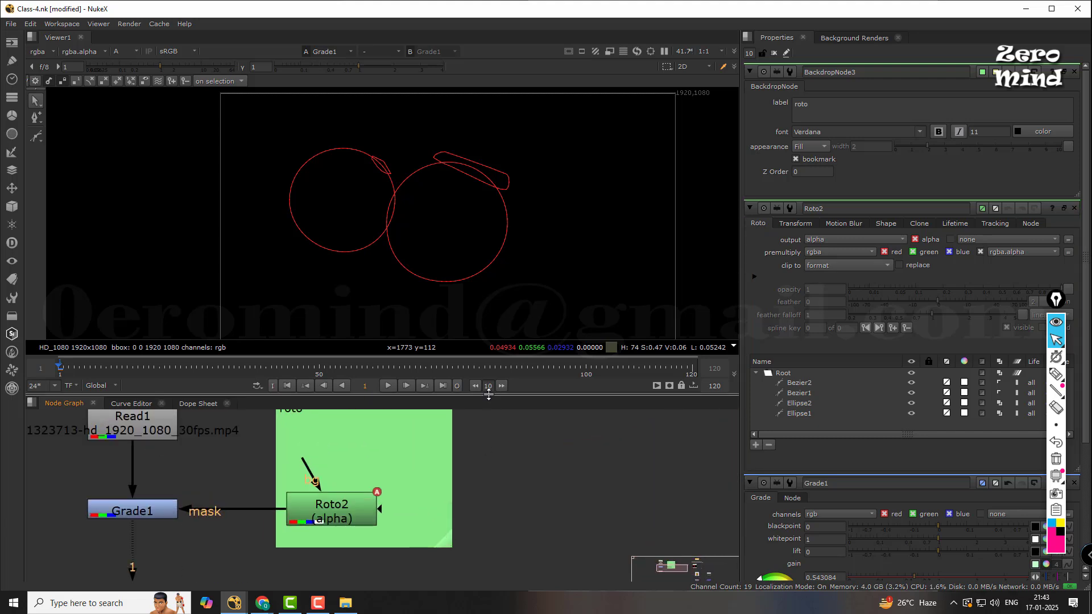
# - Enlarge the node graph area and open the properties of Roto2
pyautogui.moveTo(492, 397); pyautogui.dragTo(504, 294)
pyautogui.moveTo(534, 382); pyautogui.dragTo(519, 446, button='middle')
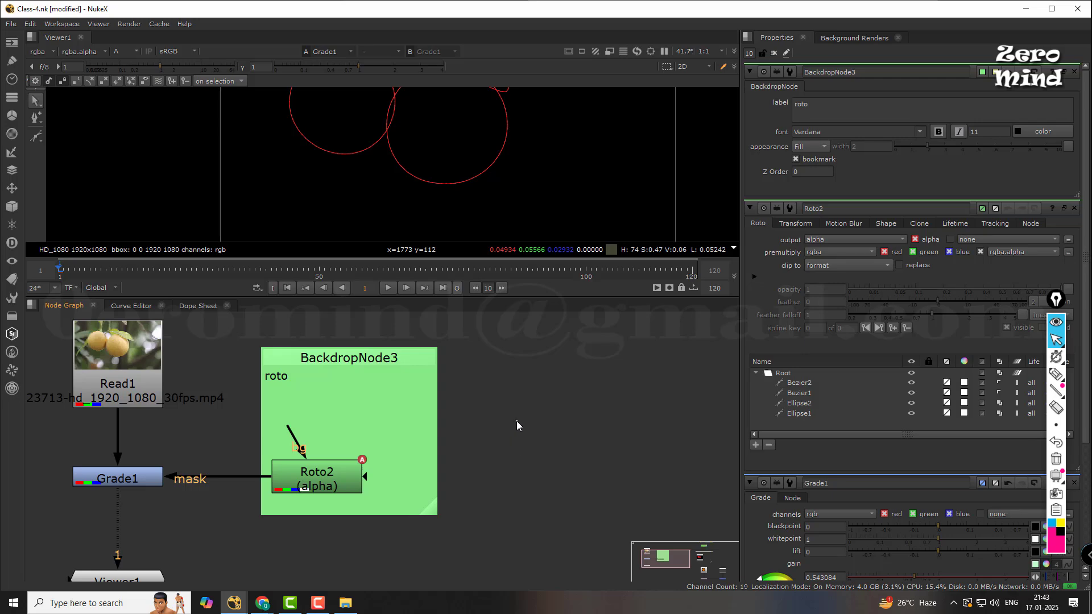
pyautogui.doubleClick(332, 487)
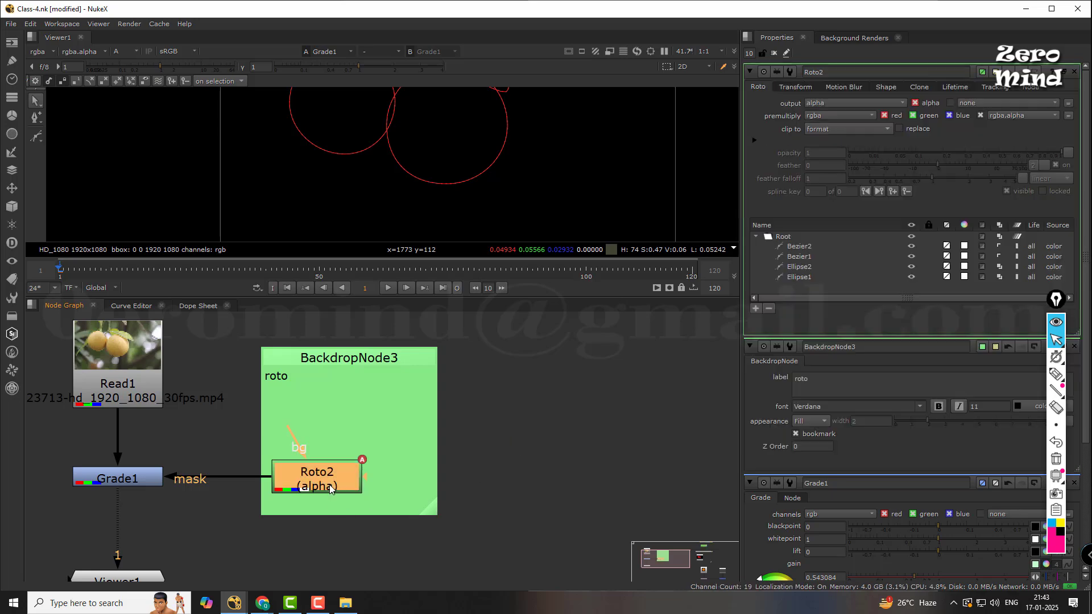
# - Read NewMatte.png into the node graph beside BackdropNode3
pyautogui.click(581, 405)
pyautogui.press('r')
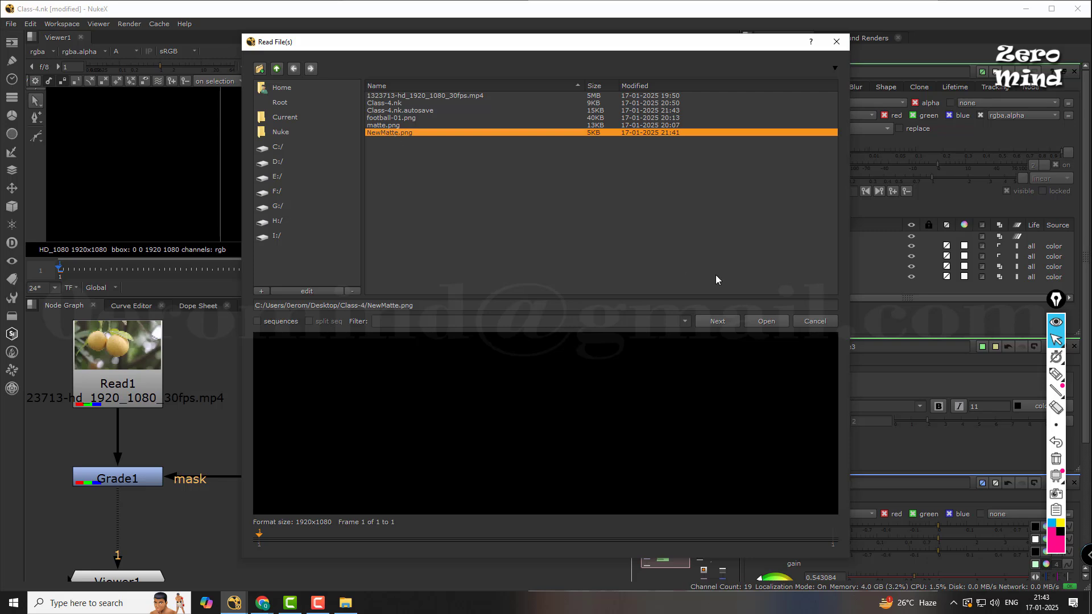
pyautogui.click(762, 324)
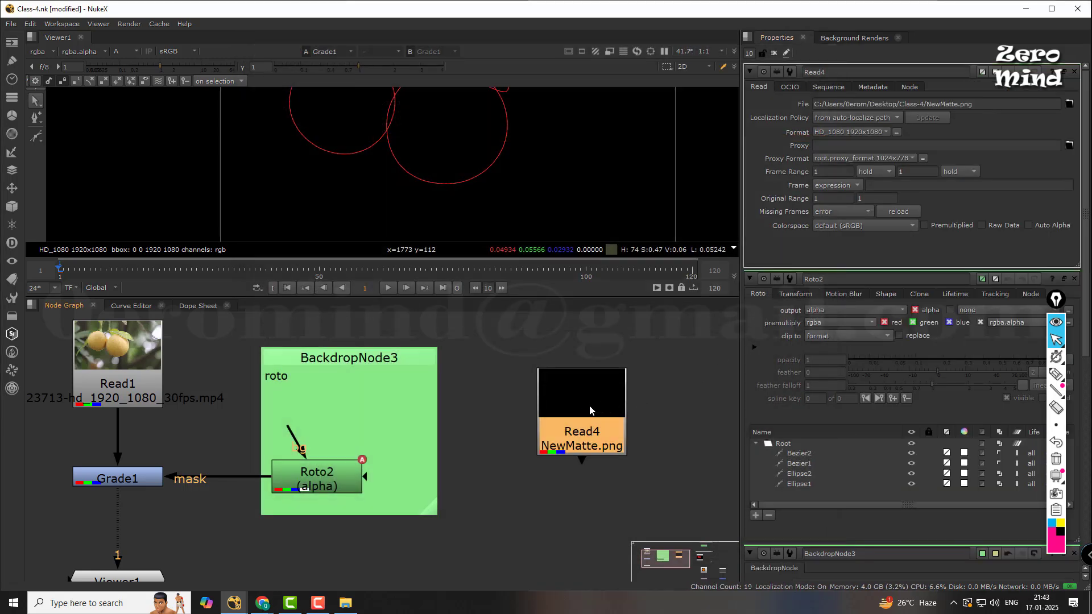
pyautogui.scroll(-3, 589, 406)
pyautogui.moveTo(640, 439); pyautogui.dragTo(484, 439, button='middle')
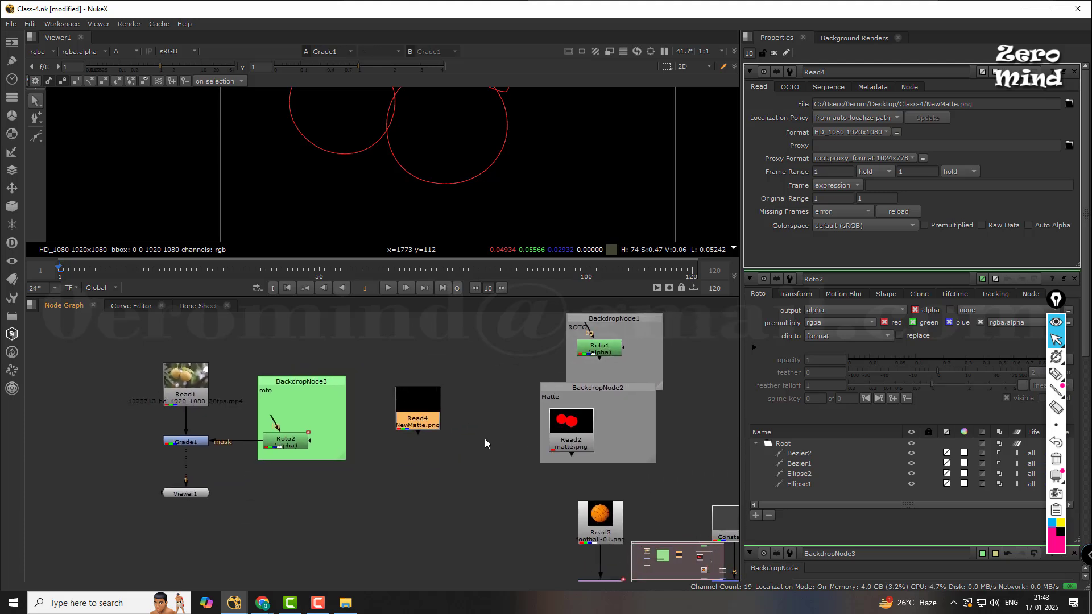
# - Send the NewMatte.png Read node to the viewer to check it, and delete that node
pyautogui.moveTo(580, 435); pyautogui.dragTo(609, 432)
pyautogui.moveTo(426, 410); pyautogui.dragTo(438, 392)
pyautogui.press('1')
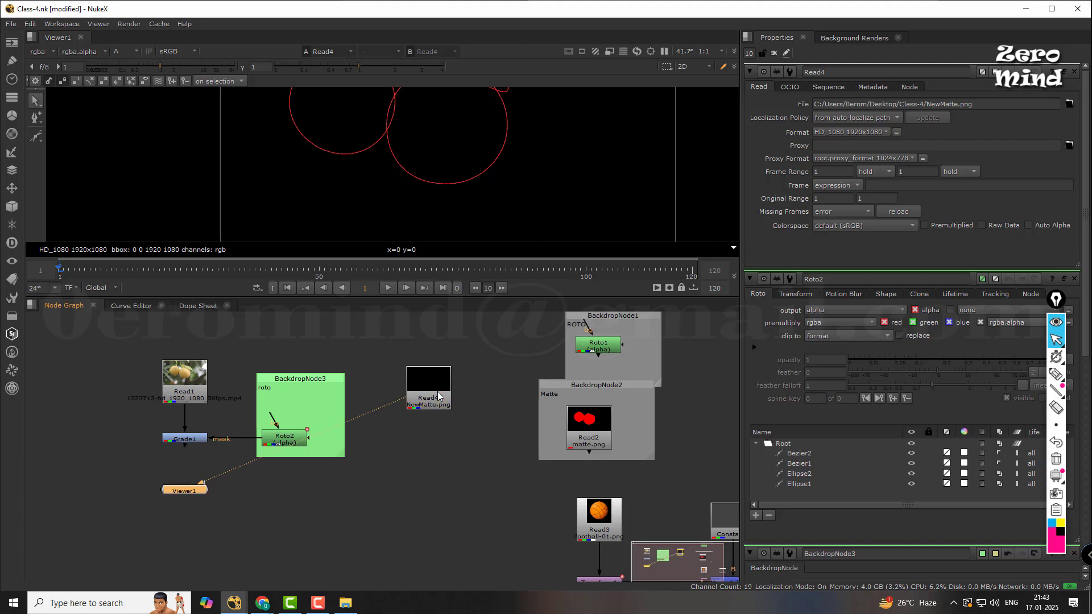
pyautogui.click(413, 170)
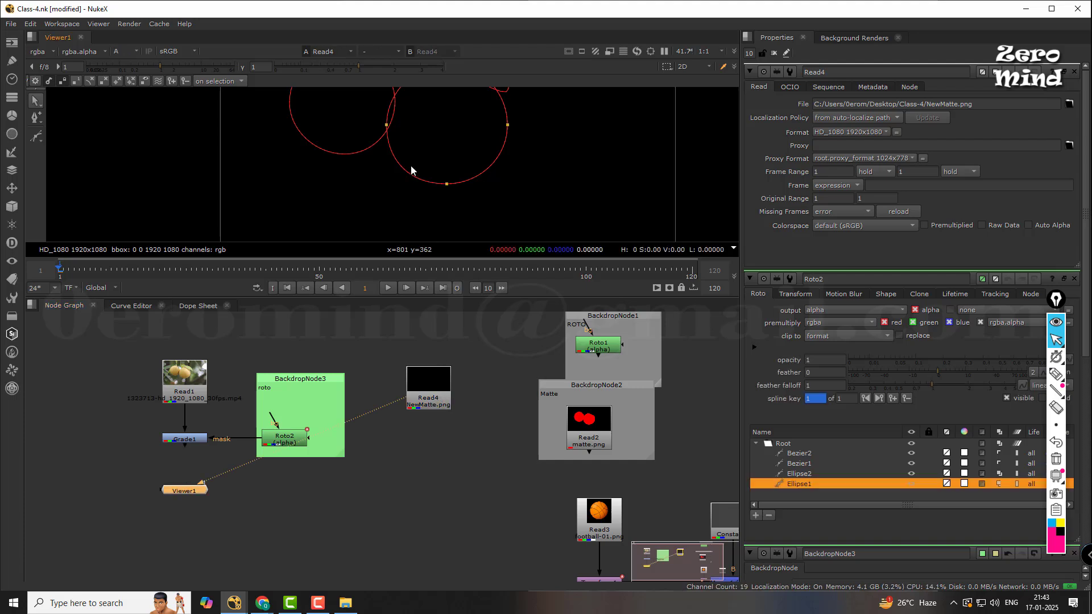
pyautogui.click(427, 403)
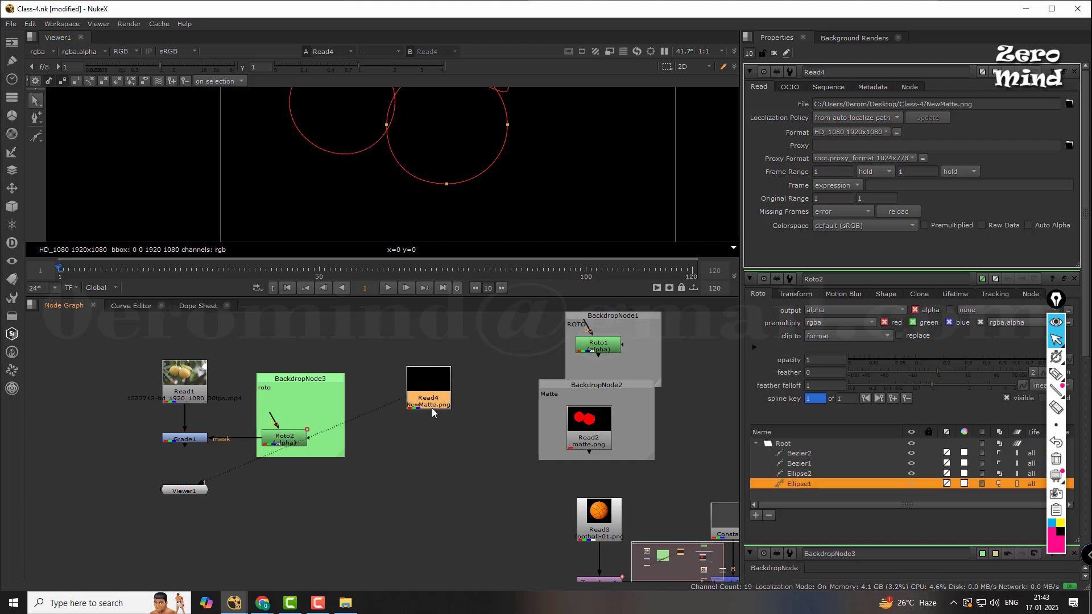
pyautogui.press('Delete')
# - Move BackdropNode2 with the matte.png Read node closer to BackdropNode3
pyautogui.click(605, 437)
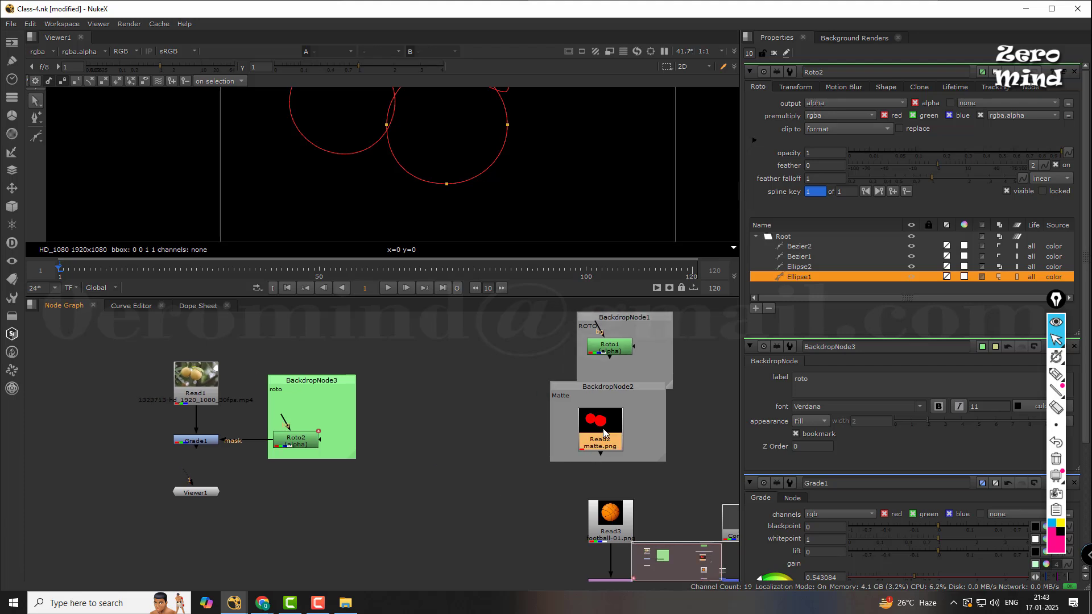
pyautogui.moveTo(607, 431); pyautogui.dragTo(584, 434)
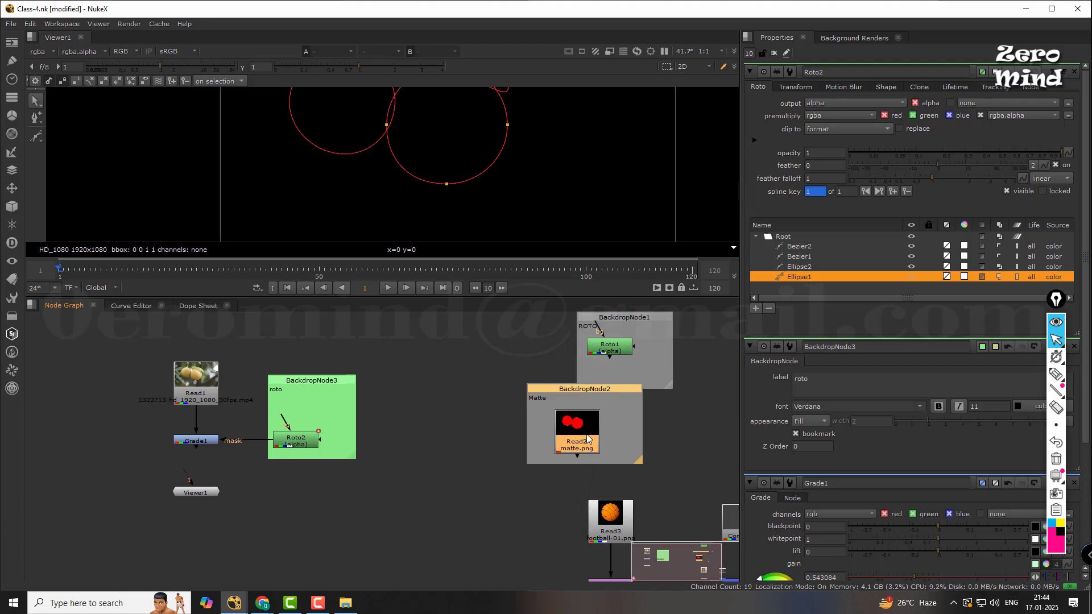
pyautogui.click(585, 435)
pyautogui.click(541, 401)
pyautogui.moveTo(541, 401); pyautogui.dragTo(435, 389)
pyautogui.click(390, 475)
# - View Grade1 with its mask disconnected from Roto2, and move BackdropNode3 up out of the mask connection's path
pyautogui.moveTo(188, 476); pyautogui.dragTo(246, 498)
pyautogui.scroll(3, 257, 479)
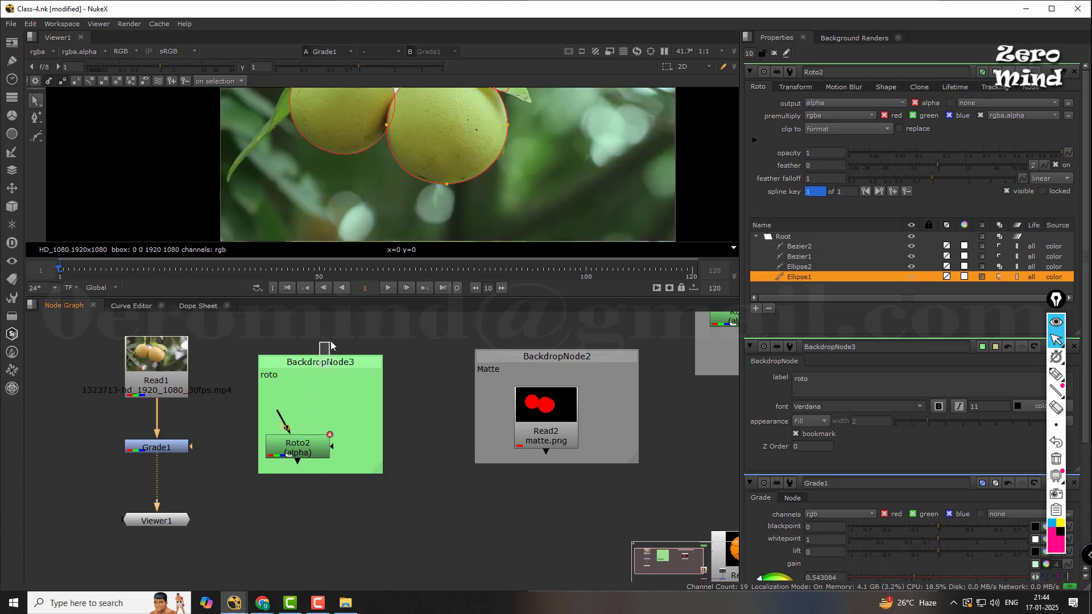
pyautogui.moveTo(330, 370); pyautogui.dragTo(343, 330)
pyautogui.click(271, 465)
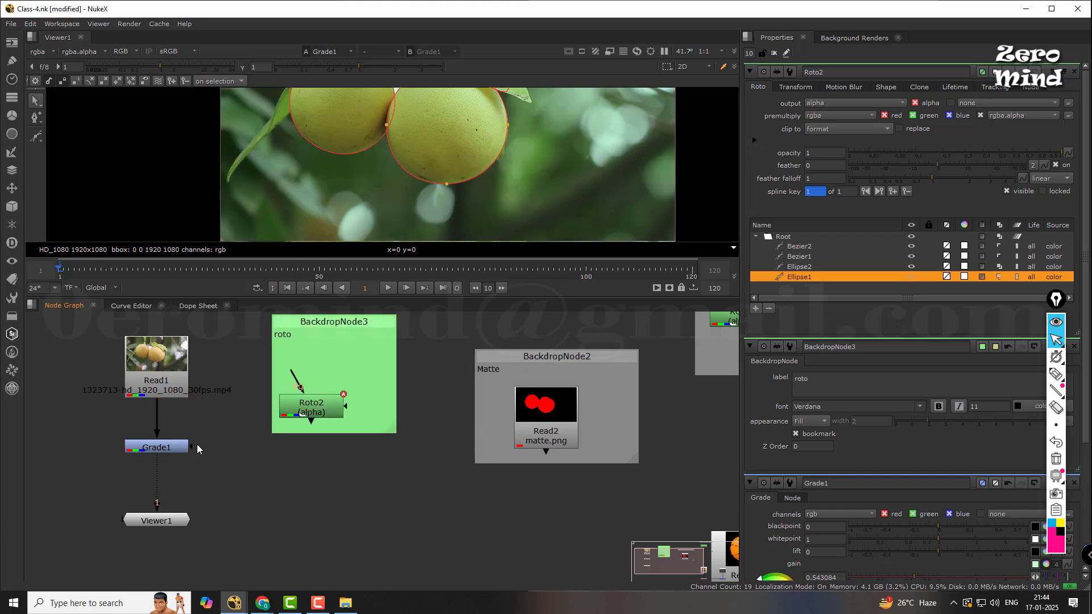
# - Connect Grade1's mask input to the matte.png Read node and bring the roto shapes into view
pyautogui.moveTo(194, 445); pyautogui.dragTo(541, 428)
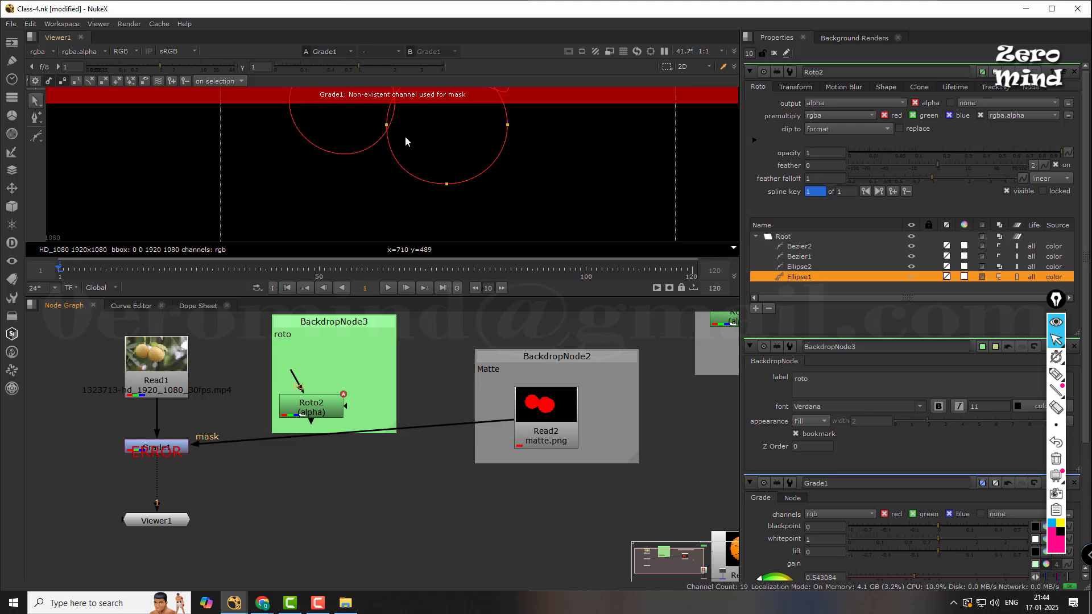
pyautogui.scroll(-1, 406, 137)
pyautogui.moveTo(406, 137); pyautogui.dragTo(406, 169, button='middle')
pyautogui.moveTo(440, 95); pyautogui.dragTo(410, 117, button='middle')
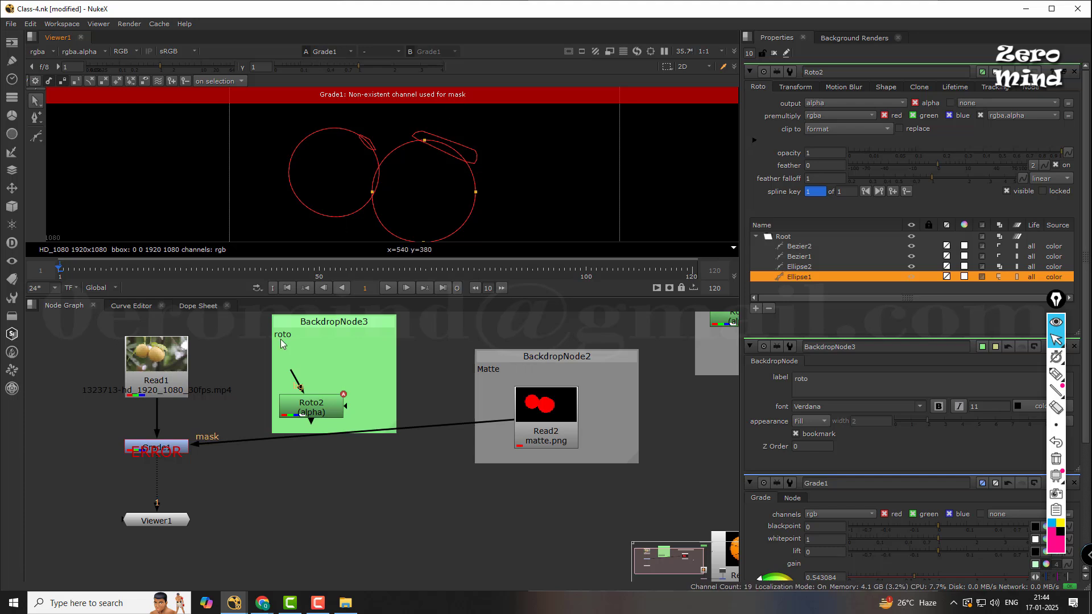
# - Set Grade1's mask channel to rgba.red
pyautogui.click(176, 451)
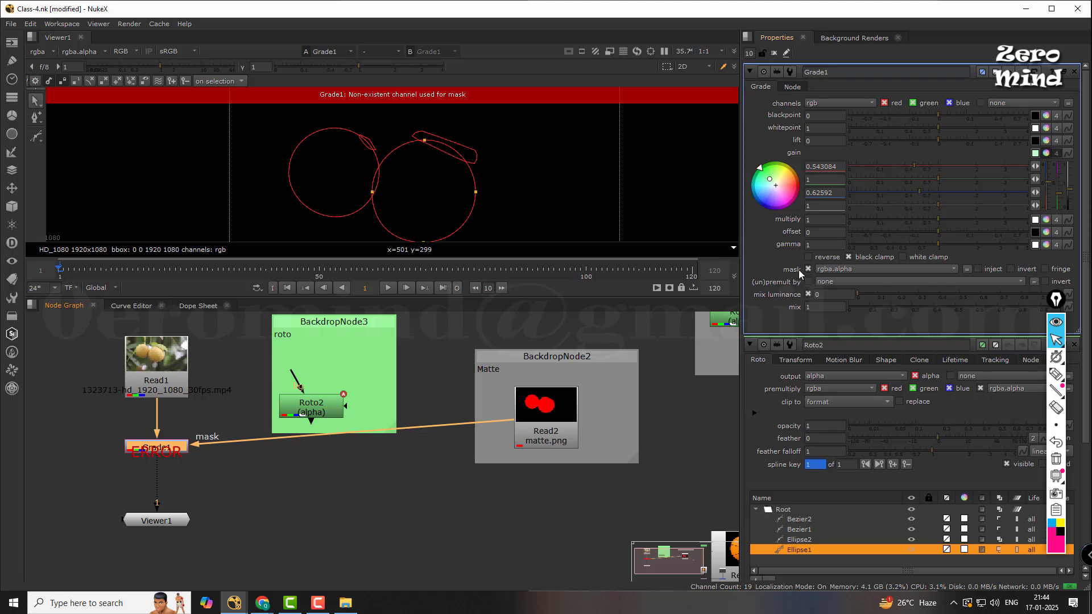
pyautogui.click(853, 271)
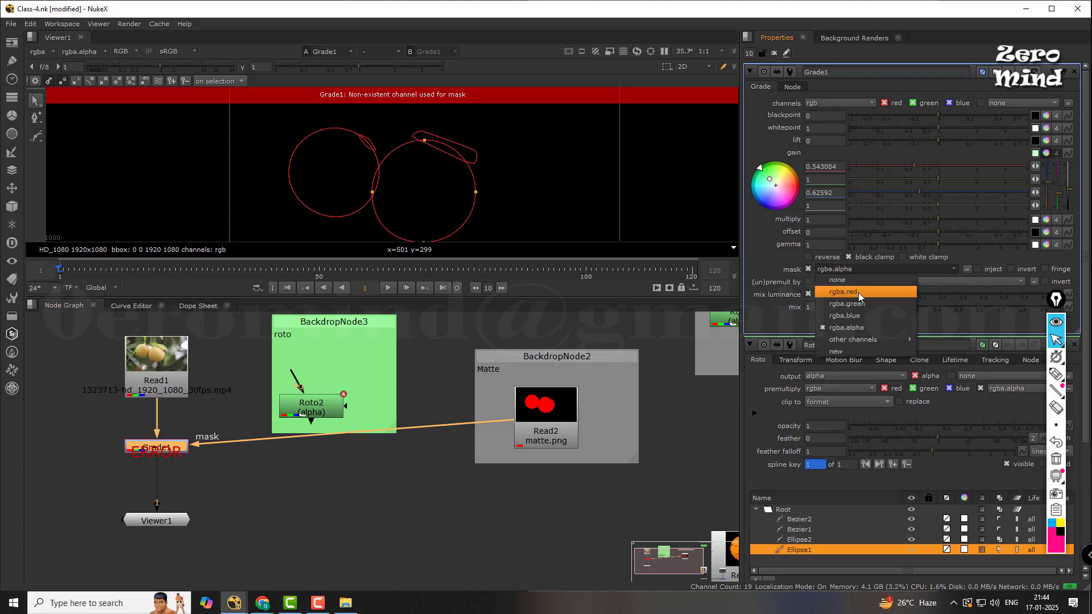
pyautogui.click(858, 292)
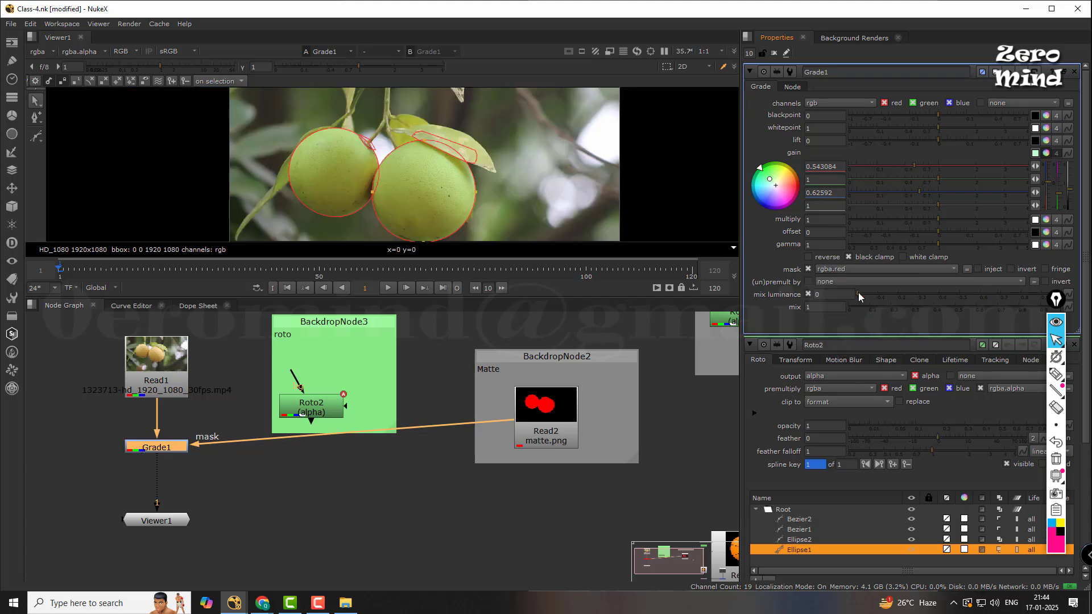
# - Shift Grade1's gain to a yellower green, with red about 0.653 and blue about 0.543
pyautogui.click(213, 491)
pyautogui.click(178, 450)
pyautogui.moveTo(767, 179)
pyautogui.mouseDown()
pyautogui.moveTo(758, 201)
pyautogui.moveTo(768, 158)
pyautogui.mouseUp()
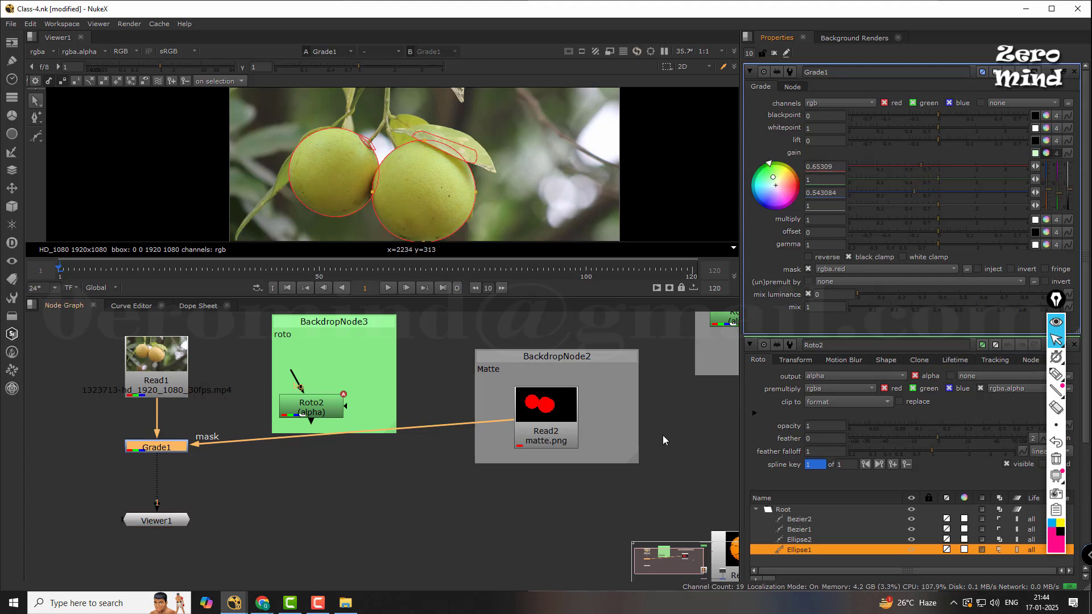
# - Move BackdropNode2 with the matte.png Read node closer to Grade1 so the mask connection runs level
pyautogui.scroll(-3, 663, 435)
pyautogui.moveTo(658, 405); pyautogui.dragTo(554, 411, button='middle')
pyautogui.scroll(2, 492, 442)
pyautogui.scroll(2, 490, 442)
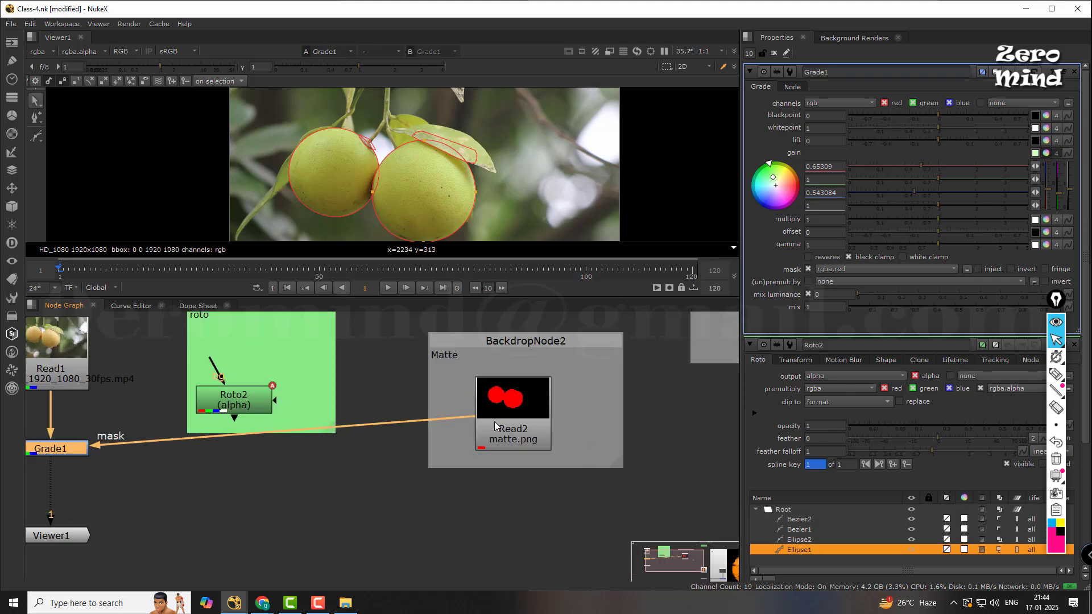
pyautogui.moveTo(295, 435); pyautogui.dragTo(407, 438, button='middle')
pyautogui.click(354, 414)
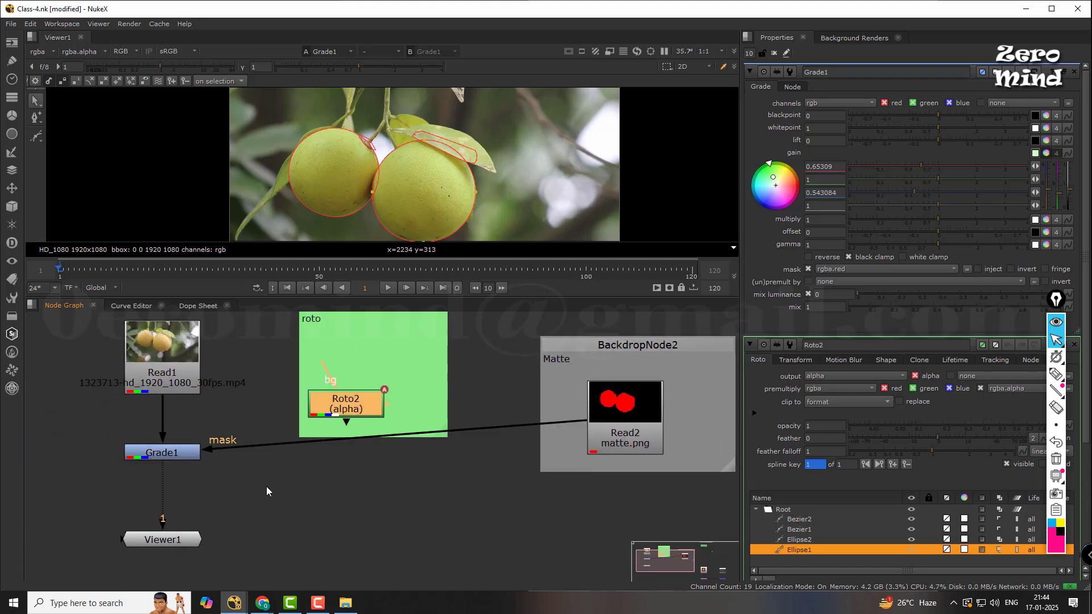
pyautogui.click(187, 456)
pyautogui.scroll(-3, 328, 476)
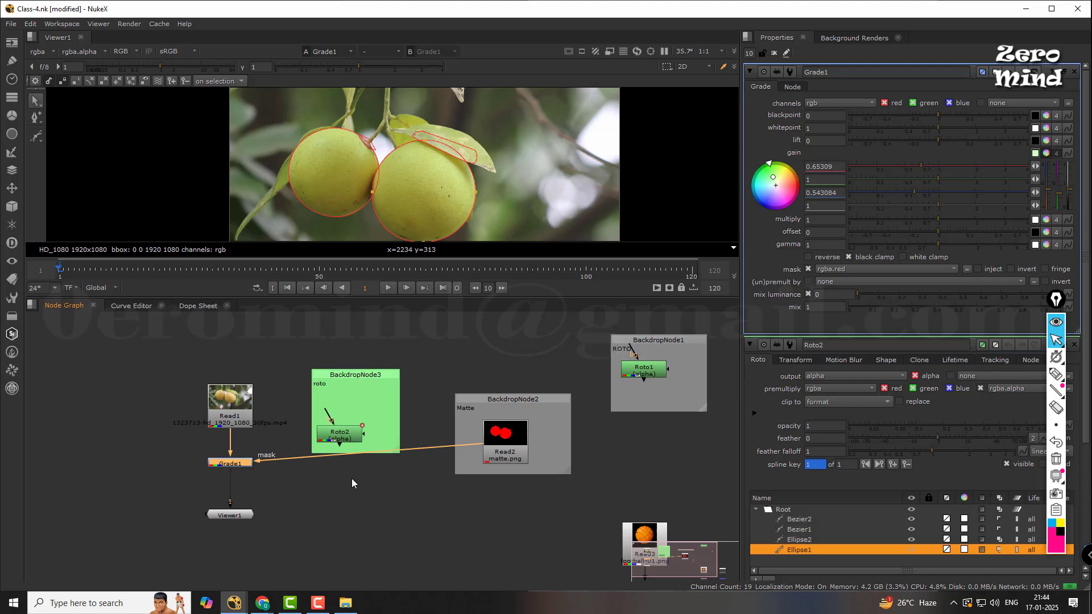
pyautogui.moveTo(601, 481); pyautogui.dragTo(503, 477, button='middle')
pyautogui.moveTo(442, 403); pyautogui.dragTo(400, 414)
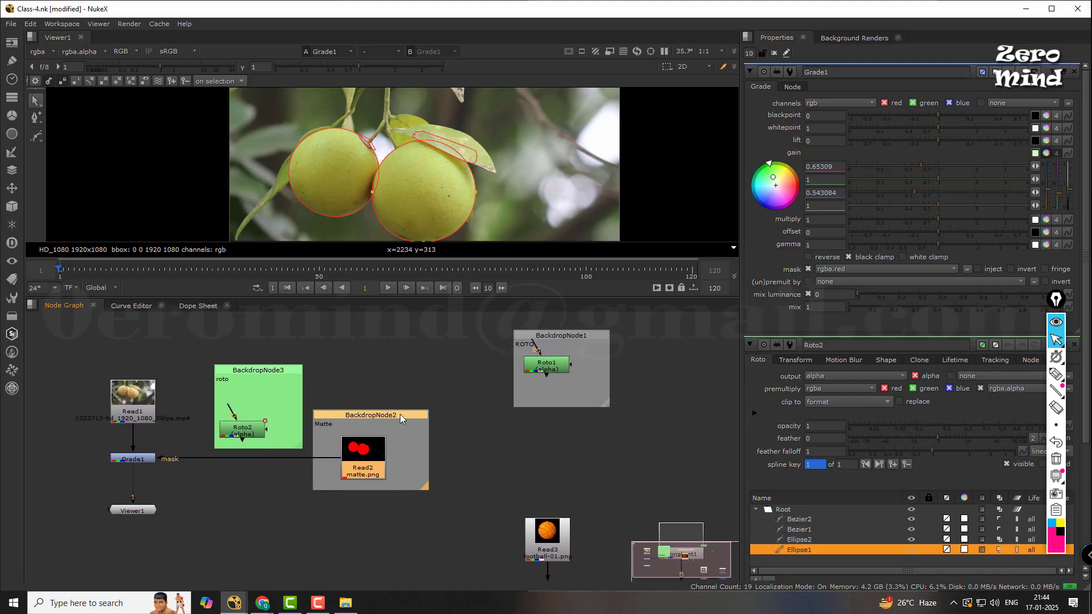
# - Move BackdropNode1 with its Roto1 node above BackdropNode2, close to the other backdrops
pyautogui.moveTo(448, 428); pyautogui.dragTo(413, 445, button='middle')
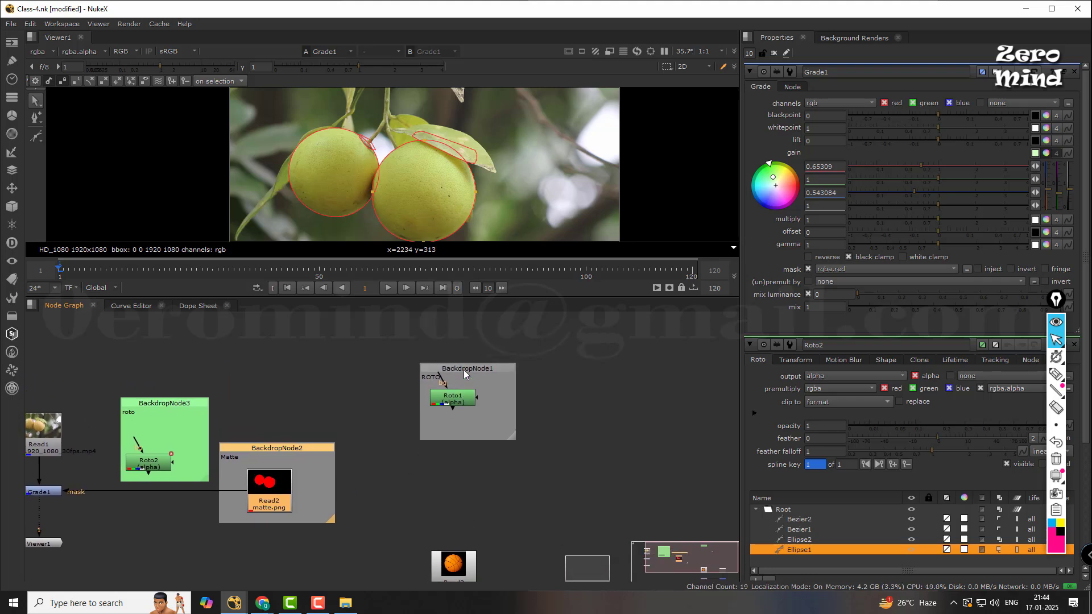
pyautogui.moveTo(463, 370); pyautogui.dragTo(271, 363)
# - Duplicate the football-01.png Read node into the empty area beyond the Constant1 node
pyautogui.moveTo(386, 462); pyautogui.dragTo(385, 345, button='middle')
pyautogui.moveTo(503, 452); pyautogui.dragTo(398, 435, button='middle')
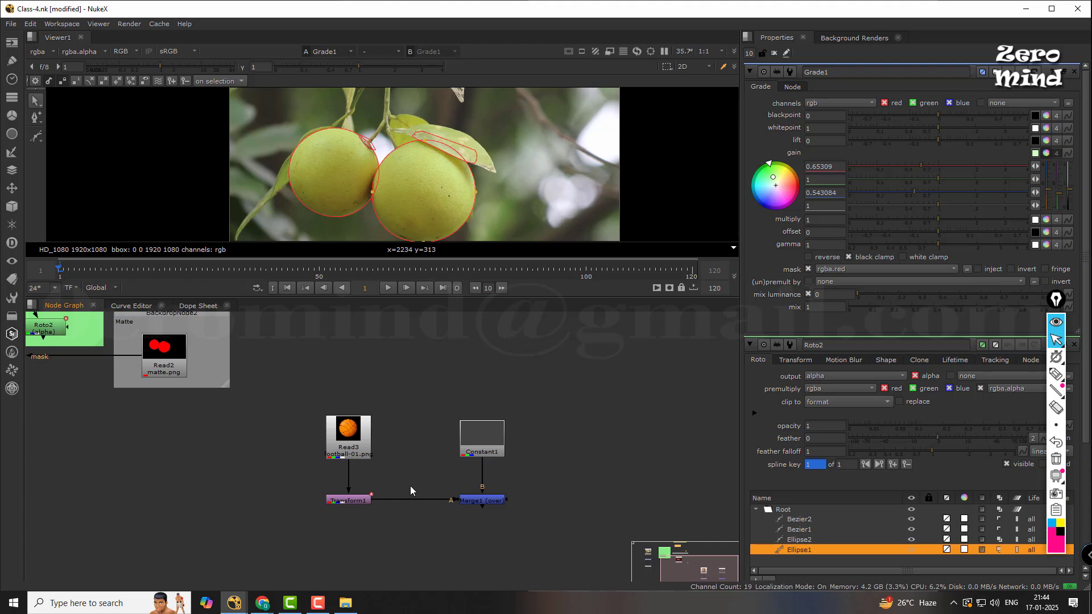
pyautogui.scroll(2, 410, 487)
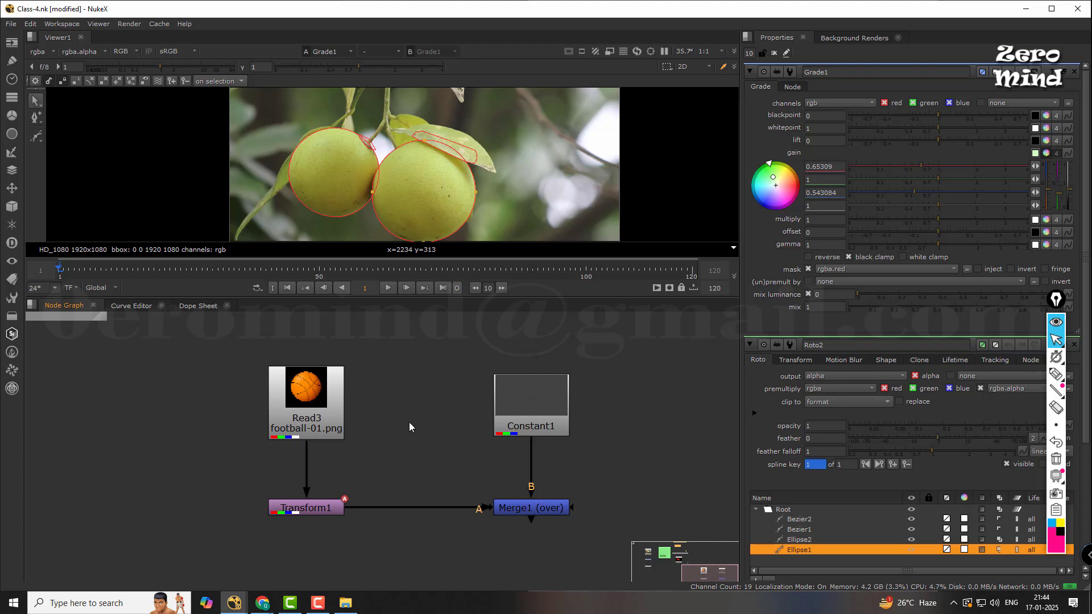
pyautogui.moveTo(410, 426); pyautogui.dragTo(273, 451, button='middle')
pyautogui.moveTo(500, 377); pyautogui.dragTo(315, 453)
pyautogui.moveTo(476, 405); pyautogui.dragTo(383, 415, button='middle')
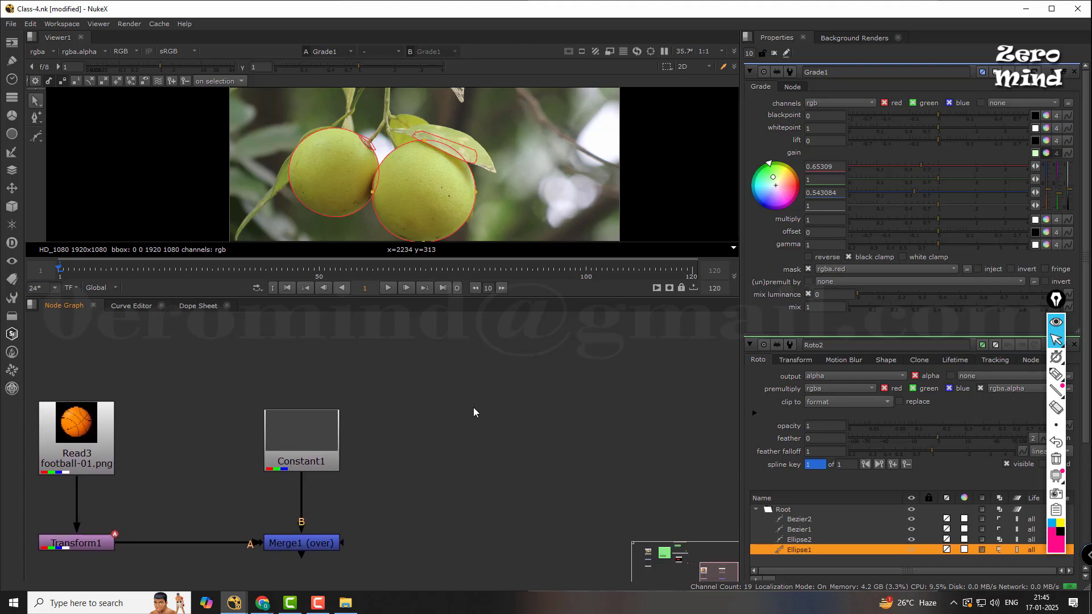
pyautogui.click(112, 424)
pyautogui.click(483, 363)
pyautogui.hotkey('ctrl', 'v')
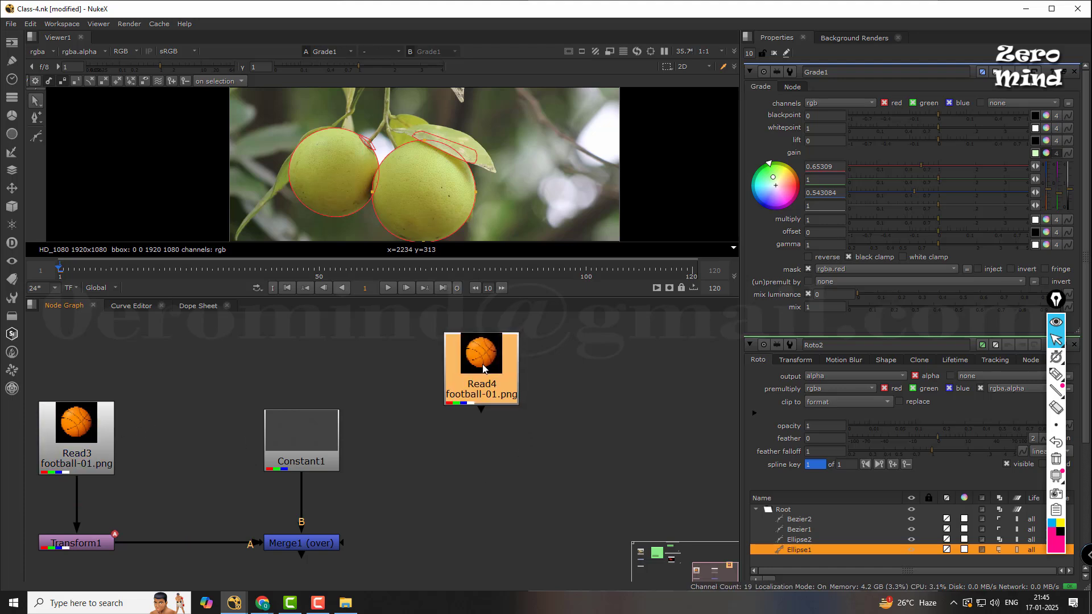
# - Move the old ball setup of Read3, Transform1, Constant1 and Merge1 away from the copied football-01.png node
pyautogui.scroll(-3, 418, 474)
pyautogui.moveTo(392, 419); pyautogui.dragTo(187, 503)
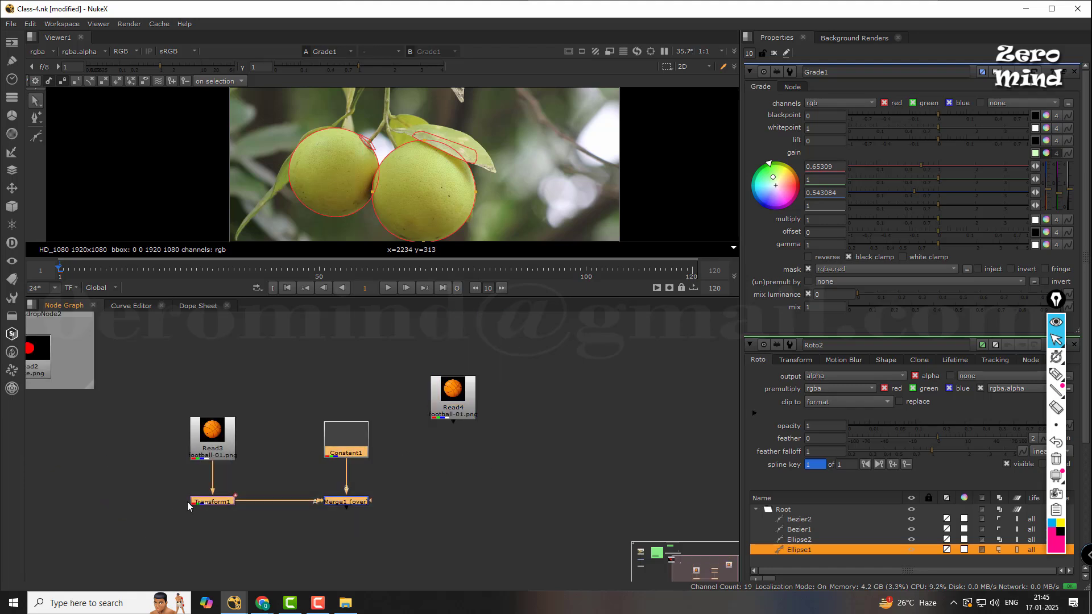
pyautogui.moveTo(218, 446)
pyautogui.mouseDown()
pyautogui.moveTo(166, 508)
pyautogui.moveTo(223, 455)
pyautogui.mouseUp()
pyautogui.moveTo(159, 410); pyautogui.dragTo(390, 539)
pyautogui.moveTo(341, 454); pyautogui.dragTo(35, 488)
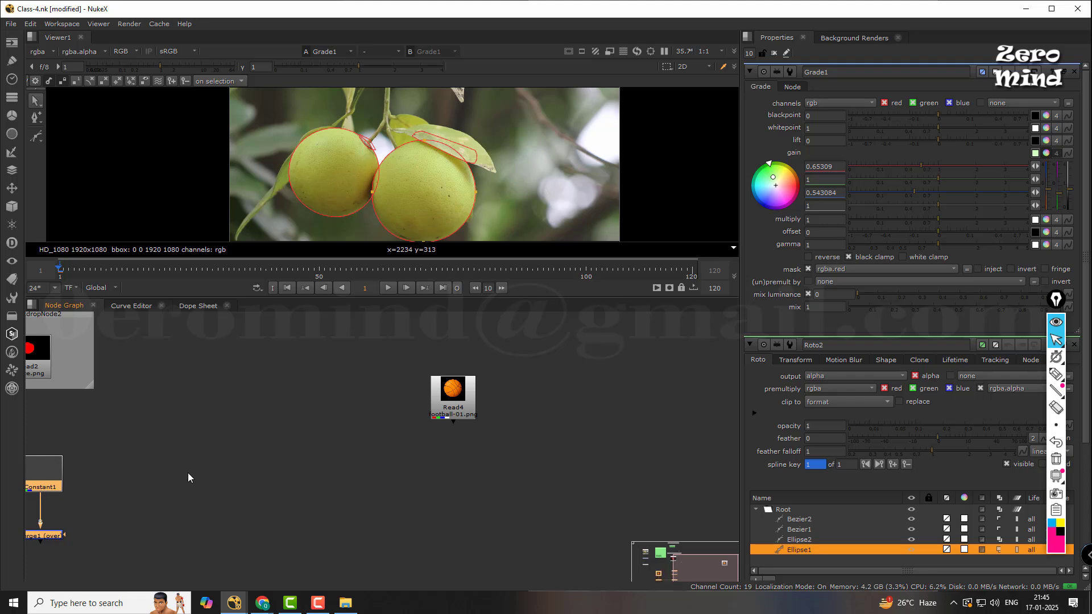
# - Show the copied football-01.png node in Viewer1 and place the Viewer1 node directly beneath it
pyautogui.moveTo(479, 476); pyautogui.dragTo(370, 482, button='middle')
pyautogui.scroll(2, 369, 446)
pyautogui.click(340, 392)
pyautogui.press('1')
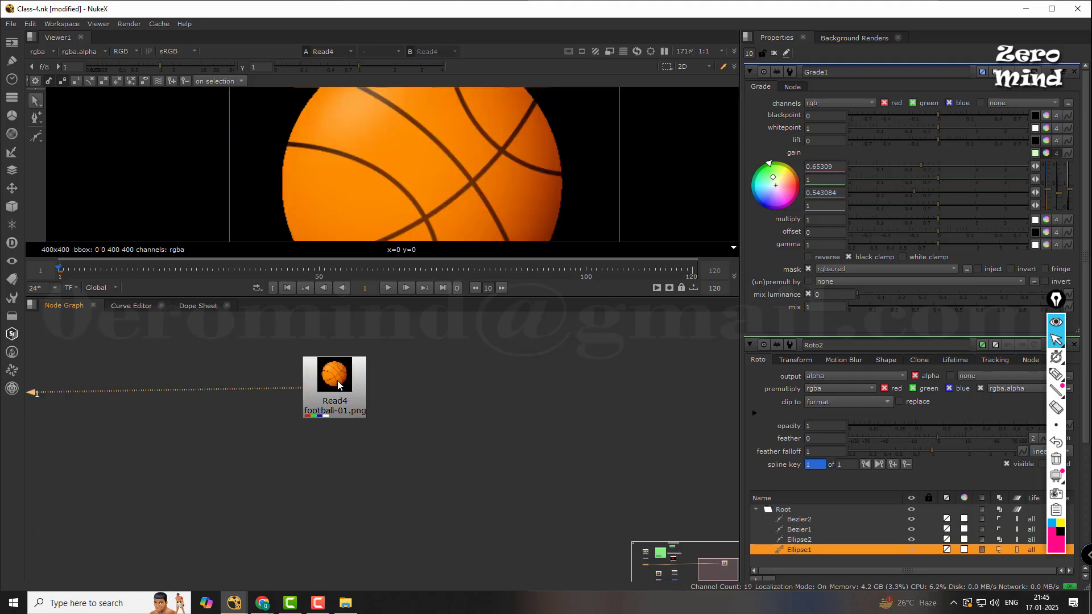
pyautogui.scroll(-5, 334, 468)
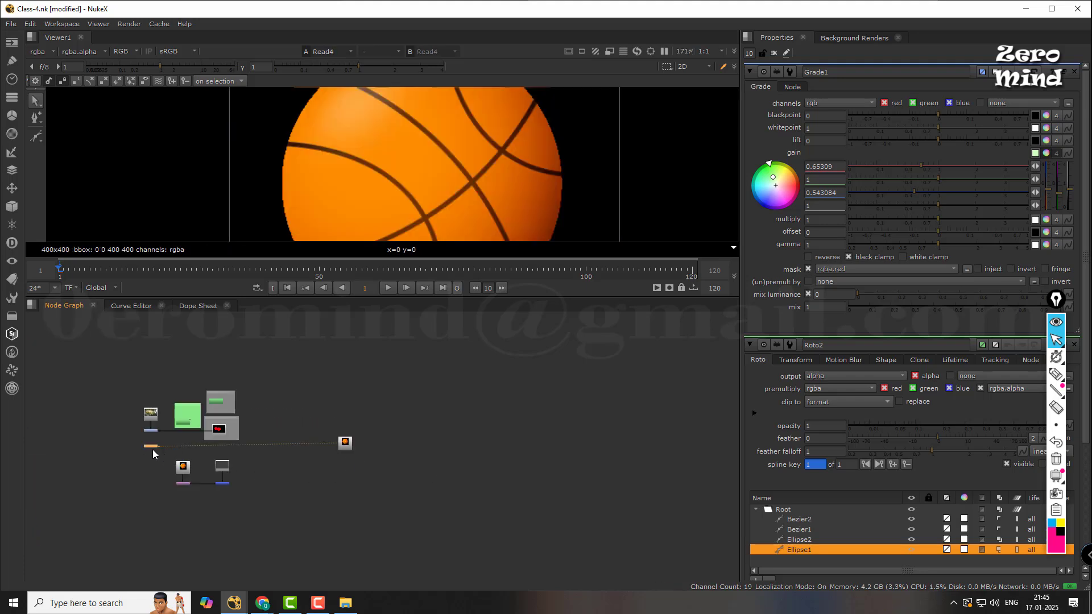
pyautogui.moveTo(152, 446); pyautogui.dragTo(349, 479)
pyautogui.scroll(4, 359, 459)
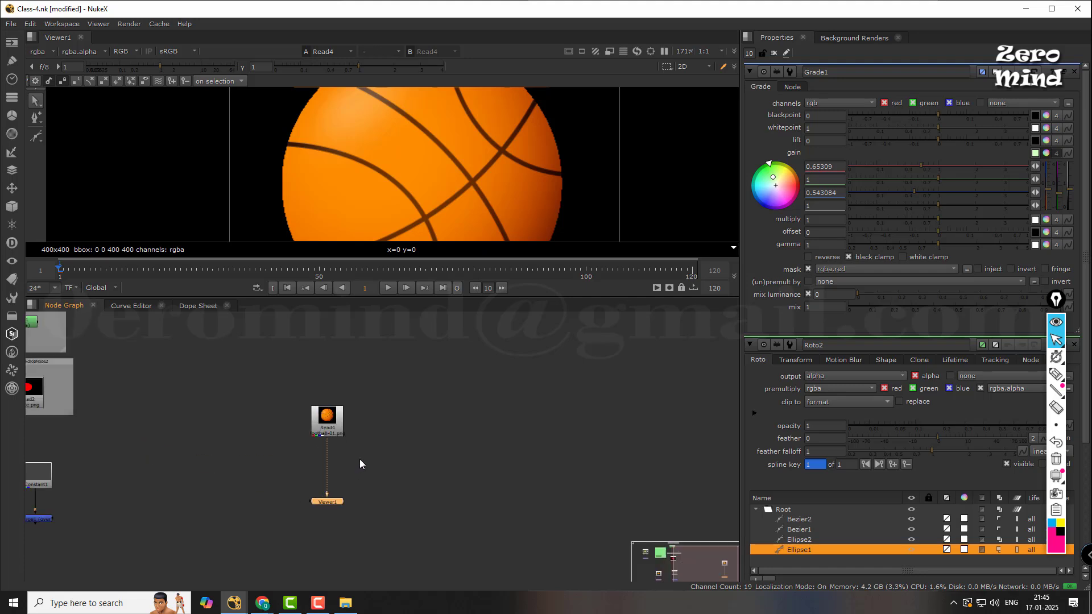
pyautogui.scroll(4, 359, 459)
pyautogui.moveTo(300, 371); pyautogui.dragTo(306, 400)
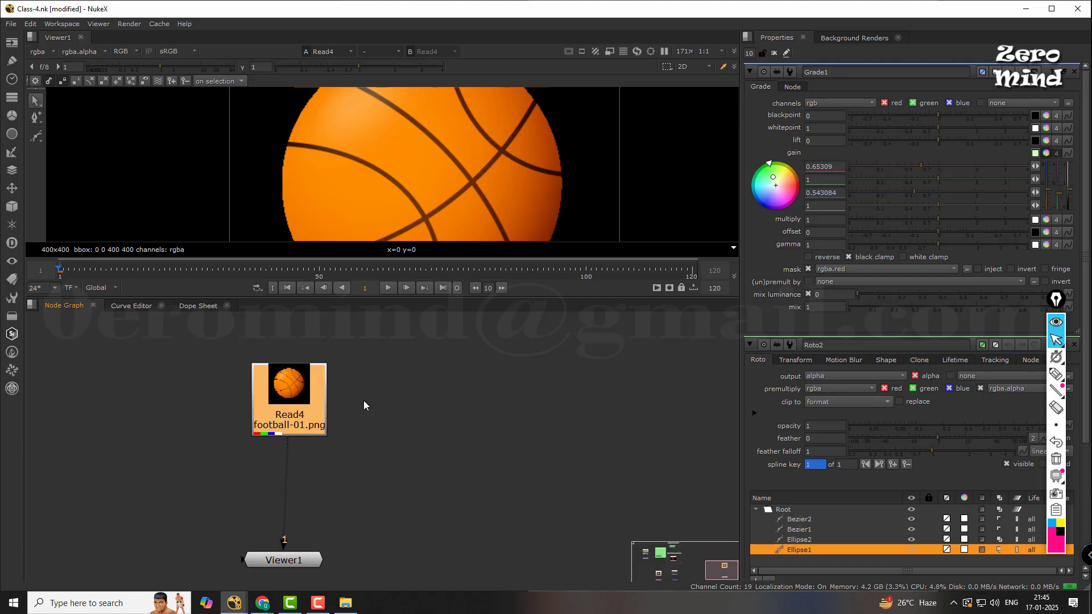
pyautogui.scroll(-2, 364, 400)
pyautogui.scroll(-5, 482, 121)
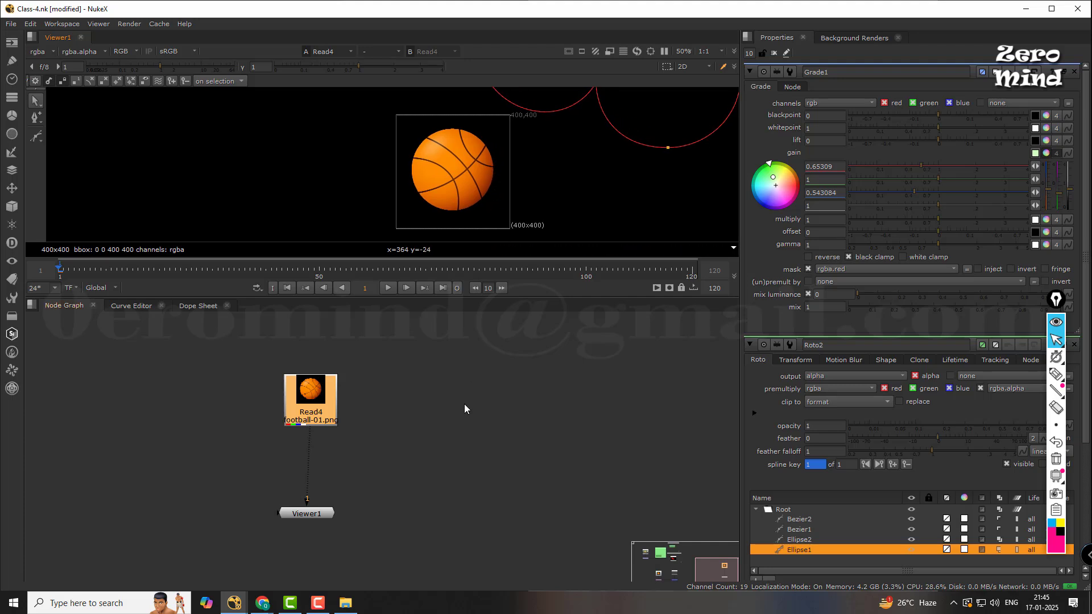
# - Add a Constant node beside Read4 and set its color to 0.13
pyautogui.moveTo(464, 405); pyautogui.dragTo(429, 418, button='middle')
pyautogui.click(431, 421)
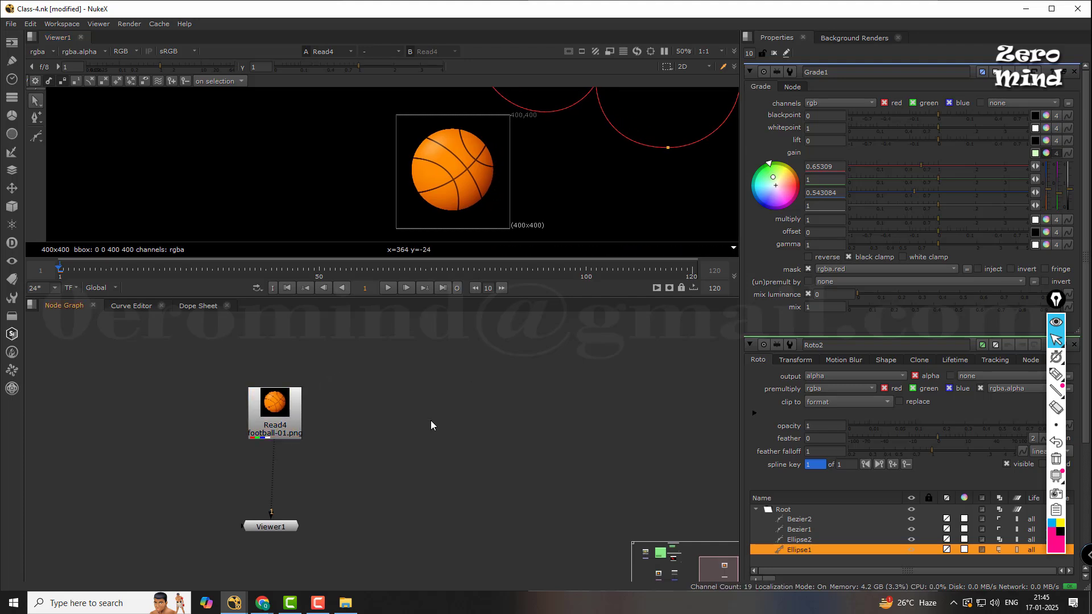
pyautogui.press('Tab')
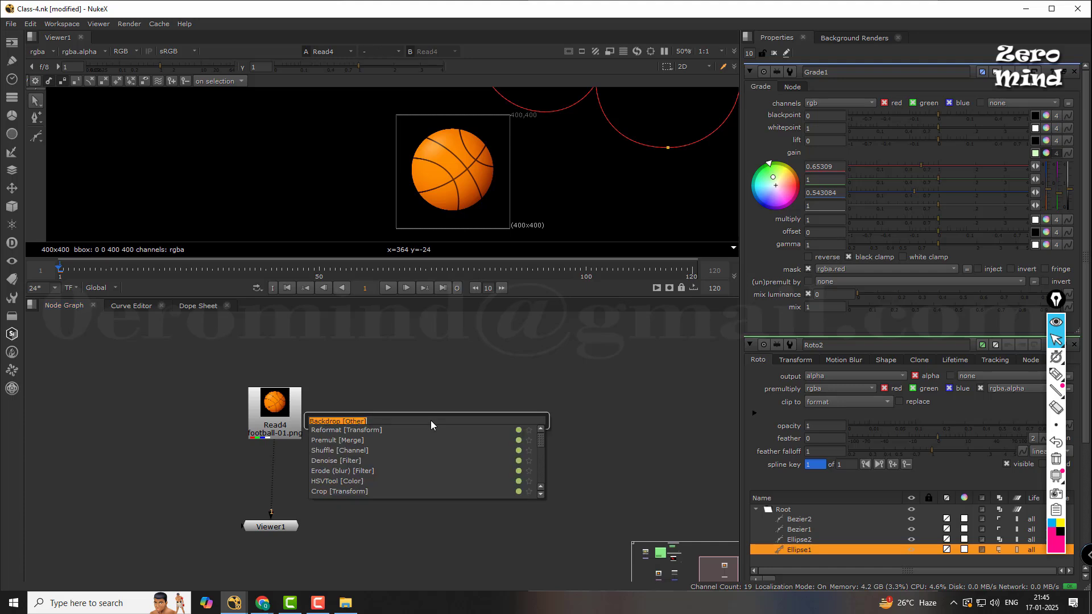
pyautogui.write('con')
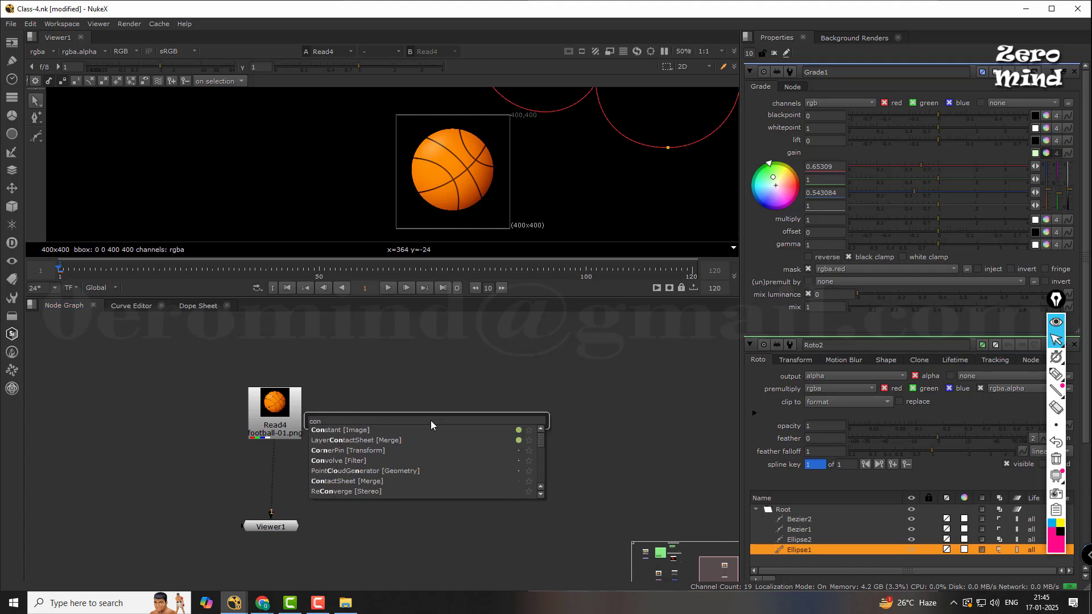
pyautogui.click(344, 430)
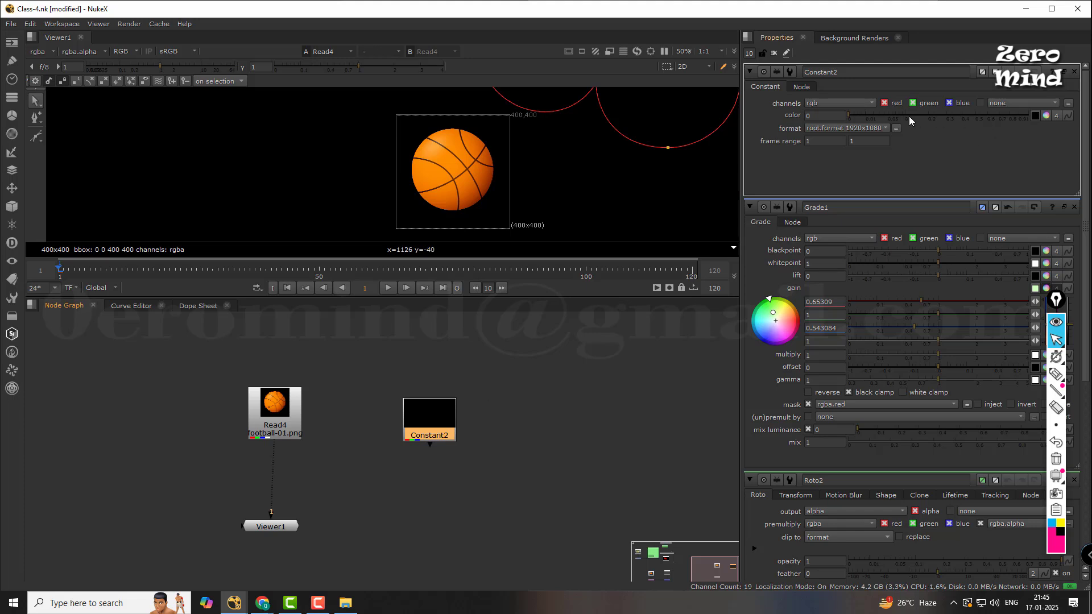
pyautogui.moveTo(852, 118); pyautogui.dragTo(914, 118)
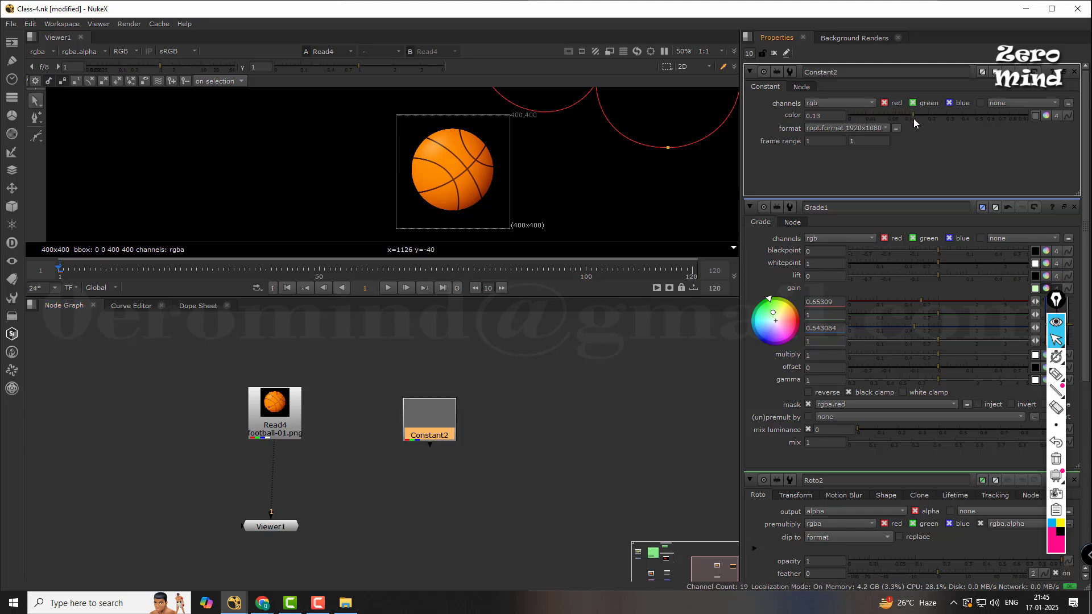
# - Add a Merge node below Constant2, with its B input connected to Constant2 and its A input to Read4
pyautogui.click(410, 521)
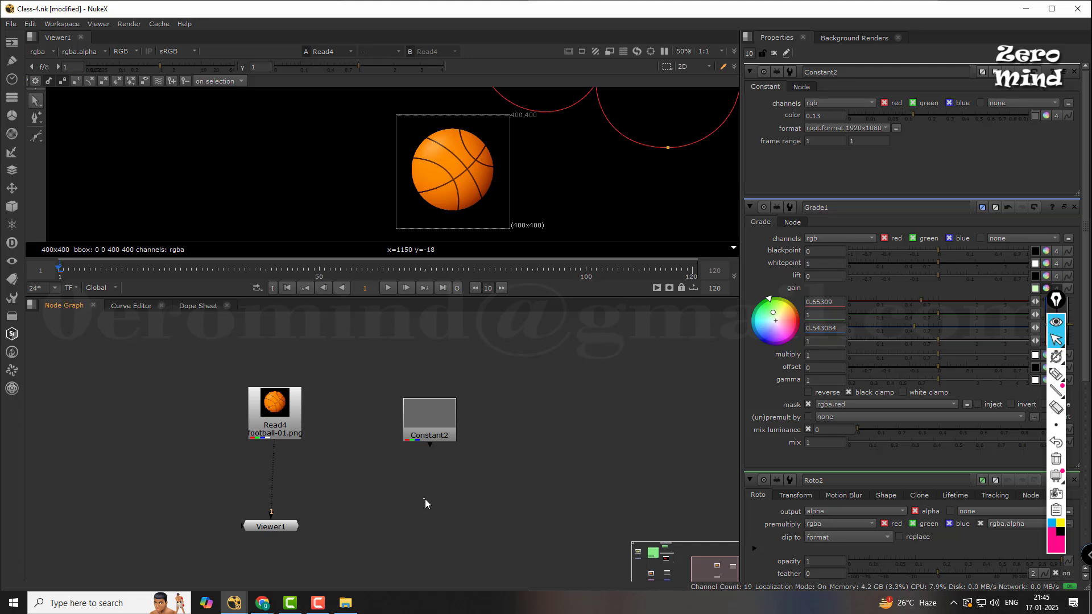
pyautogui.press('m')
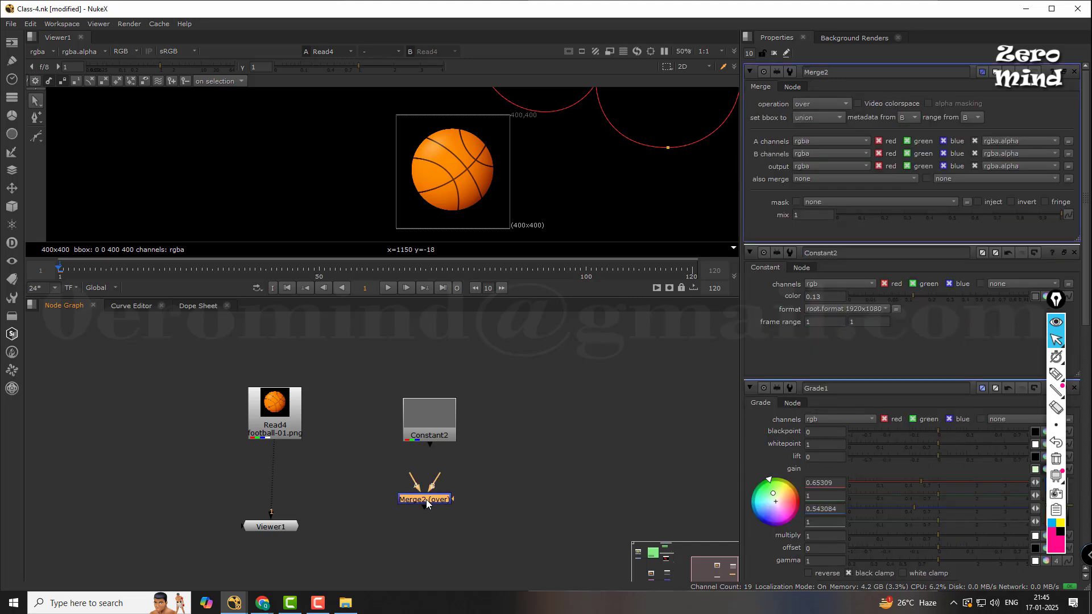
pyautogui.moveTo(431, 439); pyautogui.dragTo(430, 414)
pyautogui.click(445, 490)
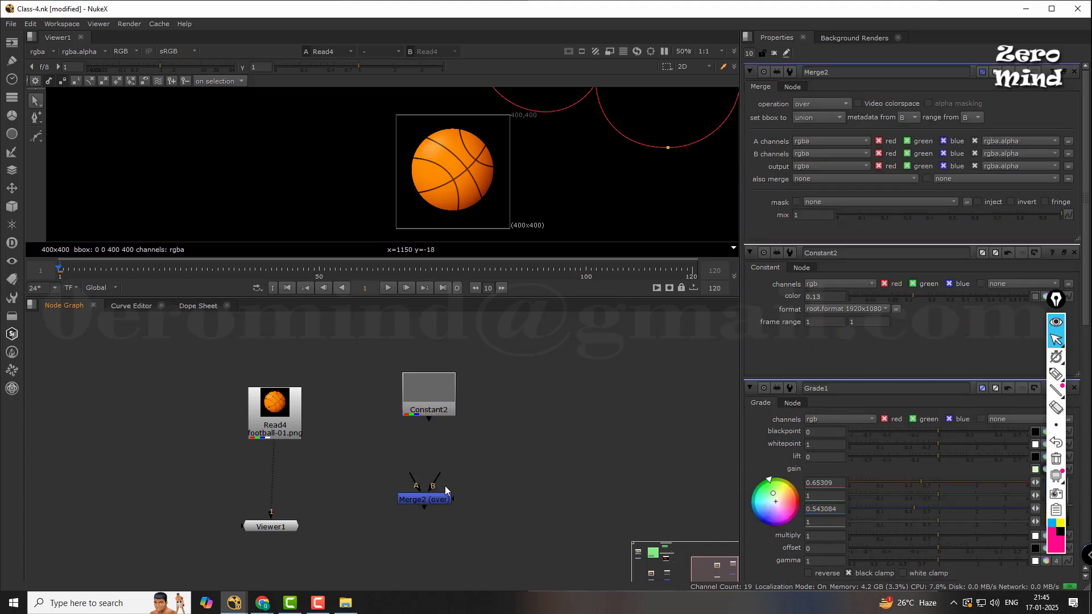
pyautogui.moveTo(445, 490); pyautogui.dragTo(433, 407)
pyautogui.click(467, 484)
pyautogui.moveTo(412, 484); pyautogui.dragTo(269, 425)
# - Display the Merge2 result in Viewer1 and place the Viewer1 node beneath Merge2
pyautogui.click(429, 499)
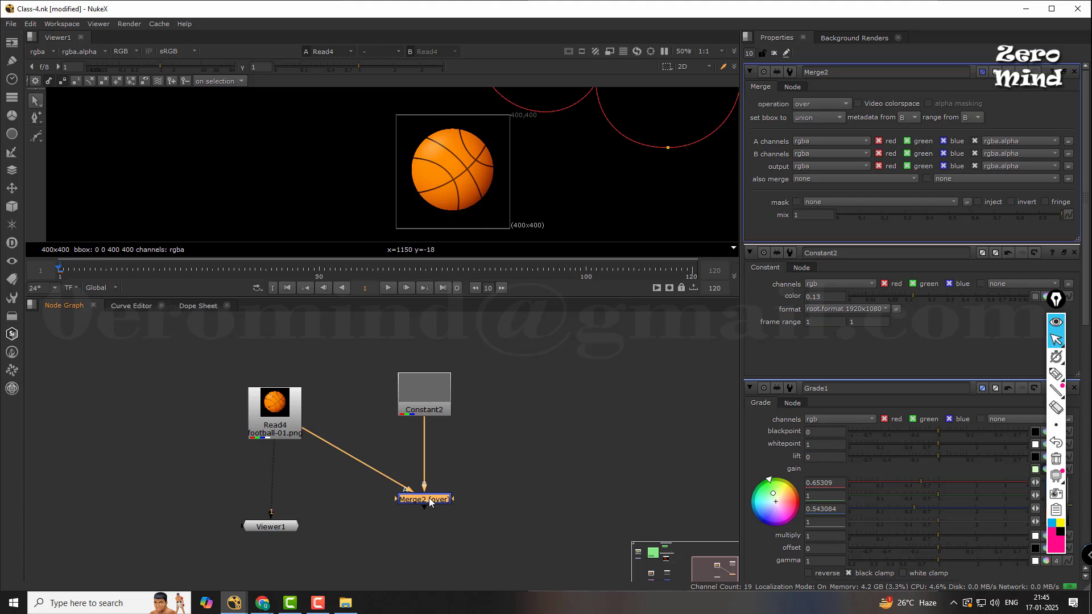
pyautogui.press('1')
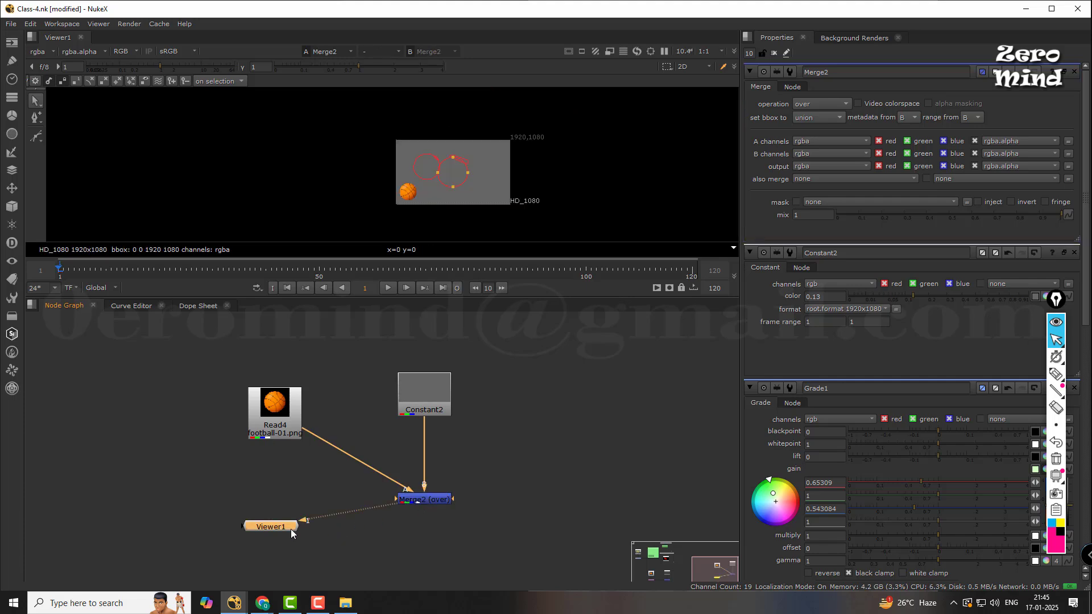
pyautogui.moveTo(291, 528); pyautogui.dragTo(442, 547)
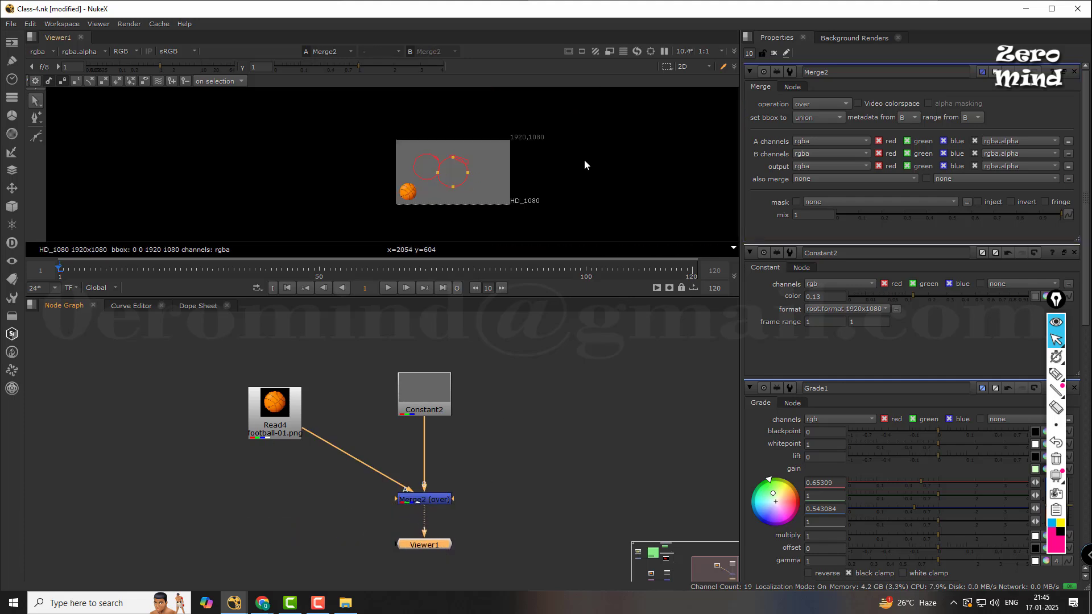
# - Close all open node property panels so the roto overlays leave the viewer
pyautogui.click(774, 53)
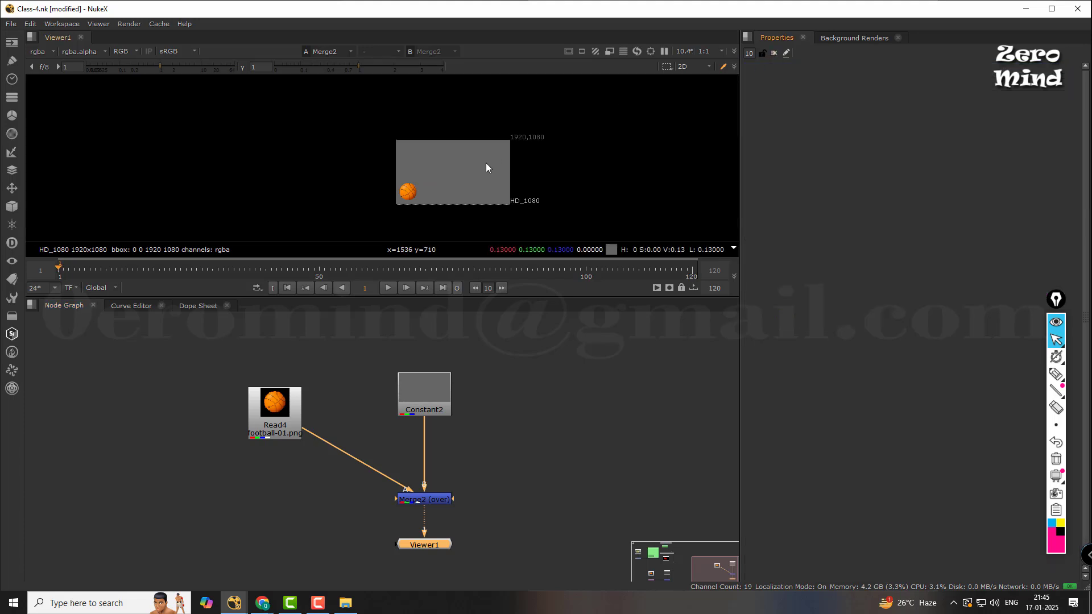
pyautogui.scroll(2, 485, 162)
pyautogui.moveTo(553, 412); pyautogui.dragTo(564, 381, button='middle')
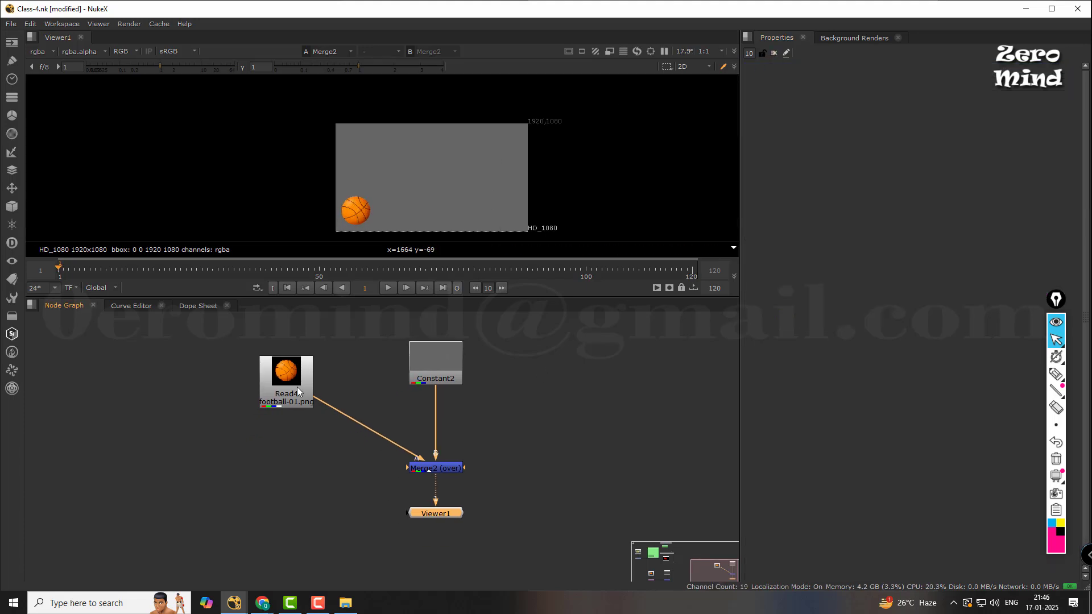
# - Insert a Transform node between Read4 and Merge2's A input, aligned beneath Read4
pyautogui.moveTo(297, 386)
pyautogui.mouseDown()
pyautogui.moveTo(305, 365)
pyautogui.moveTo(303, 374)
pyautogui.mouseUp()
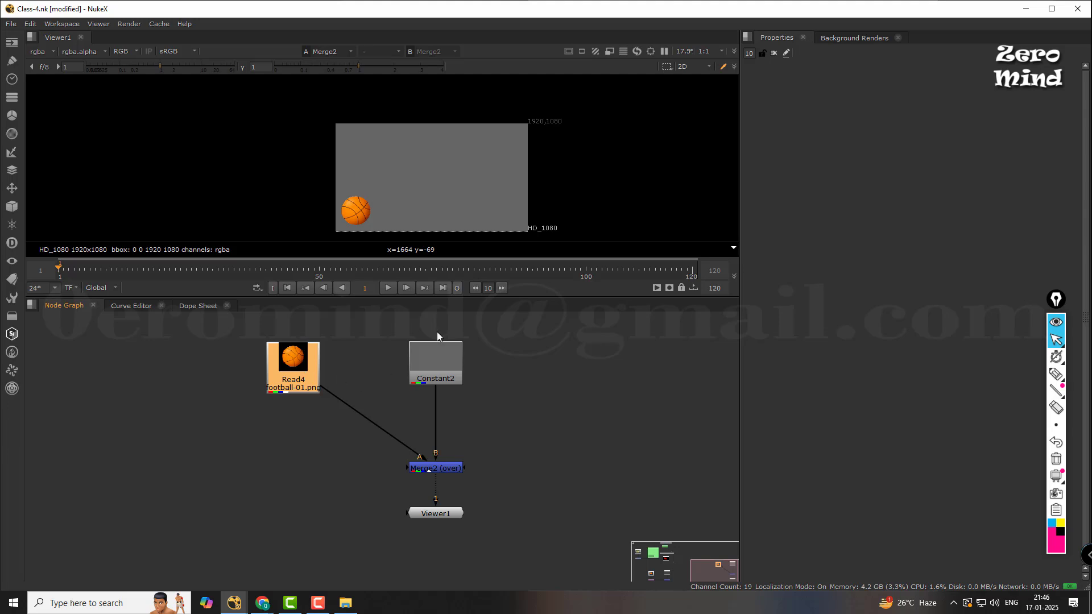
pyautogui.moveTo(530, 422); pyautogui.dragTo(542, 419, button='middle')
pyautogui.click(336, 450)
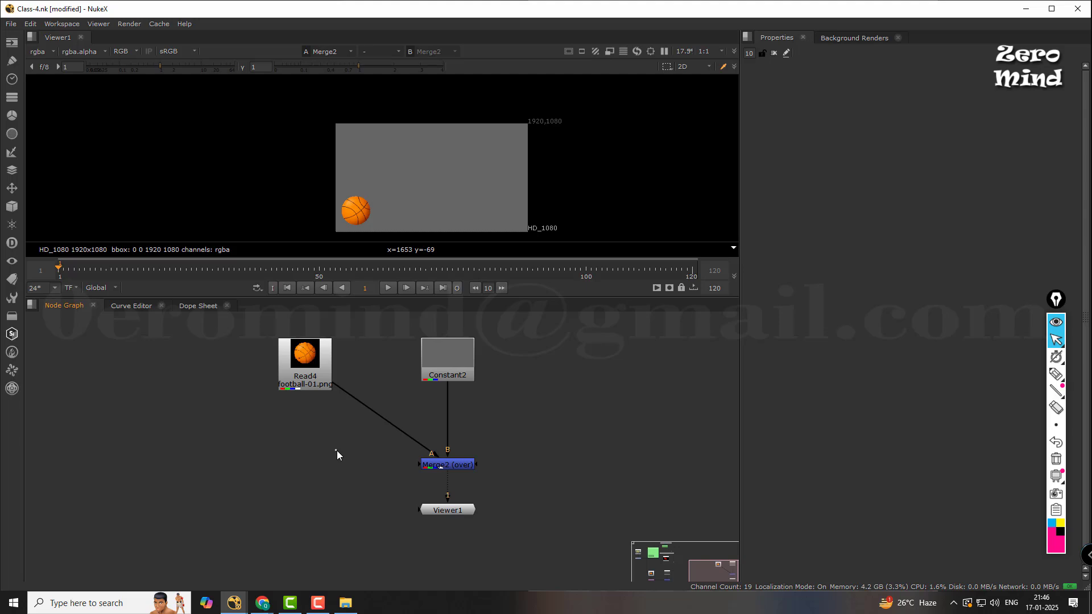
pyautogui.press('t')
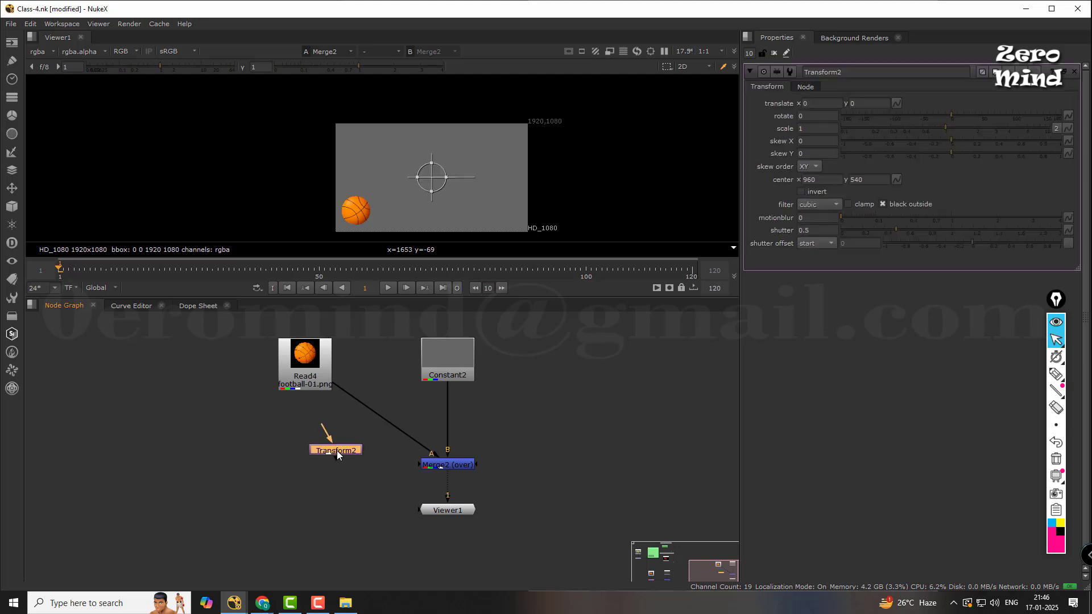
pyautogui.moveTo(359, 432); pyautogui.dragTo(308, 464)
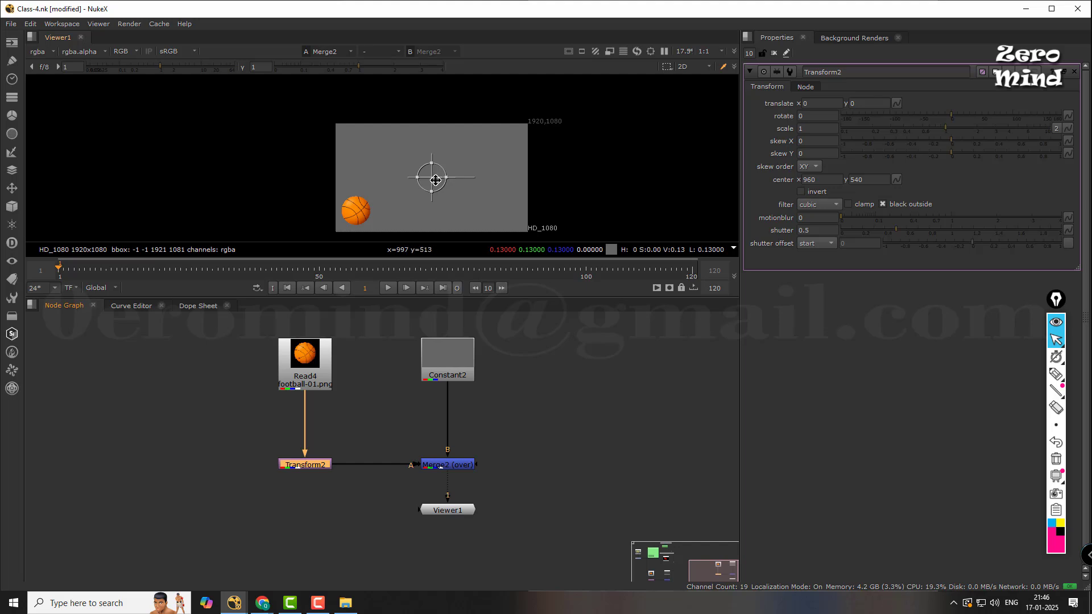
# - Undo a trial move of the ball and shift only Transform2's center onto the basketball, about x 196, y 204
pyautogui.moveTo(433, 179)
pyautogui.mouseDown()
pyautogui.moveTo(475, 176)
pyautogui.moveTo(451, 178)
pyautogui.mouseUp()
pyautogui.hotkey('ctrl', 'z')
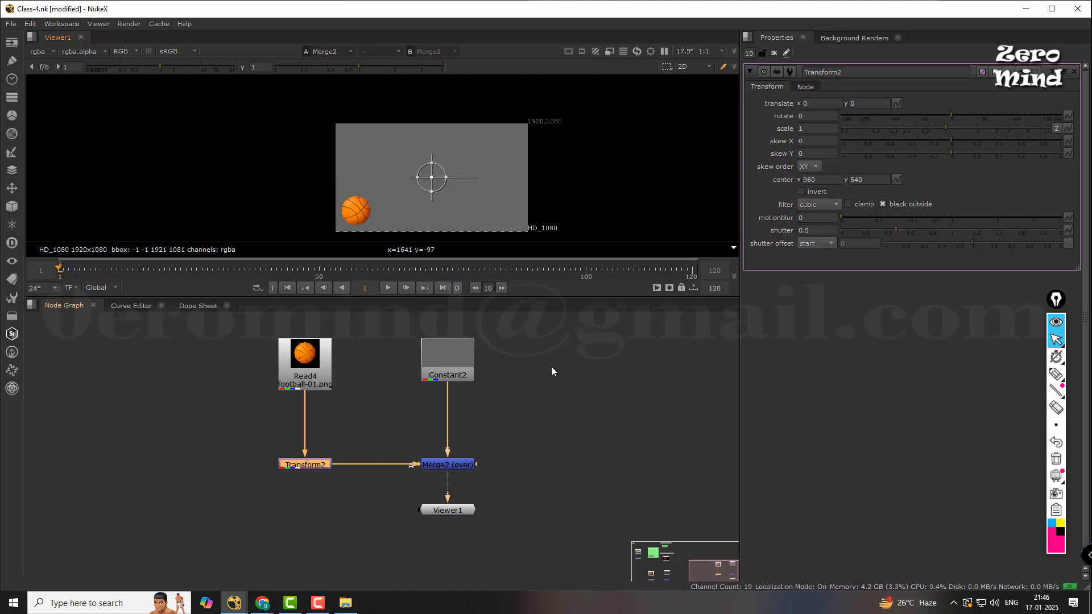
pyautogui.scroll(5, 436, 199)
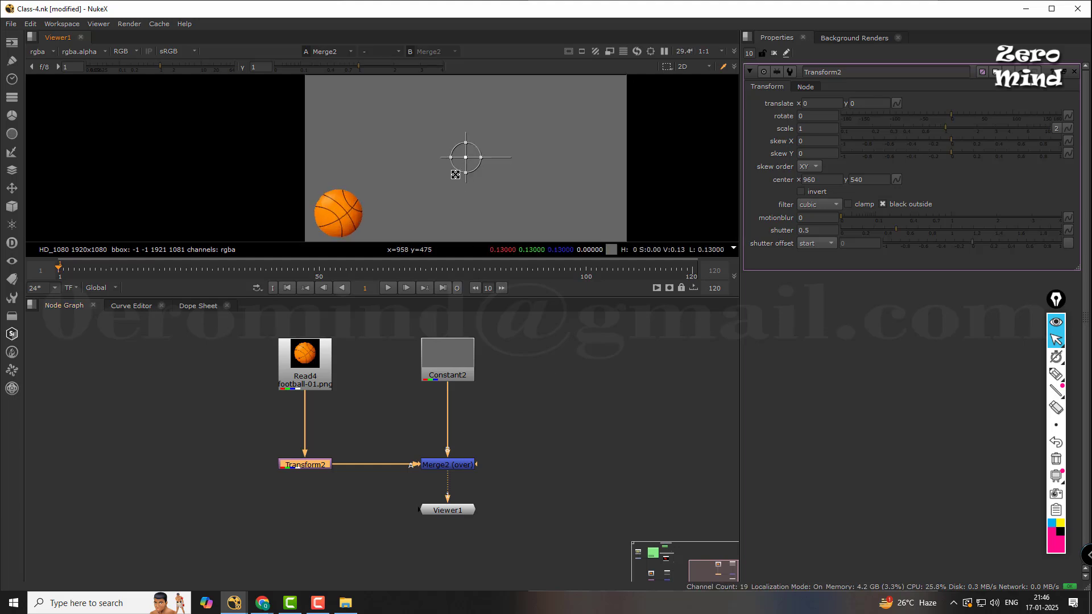
pyautogui.moveTo(456, 174); pyautogui.dragTo(506, 117, button='middle')
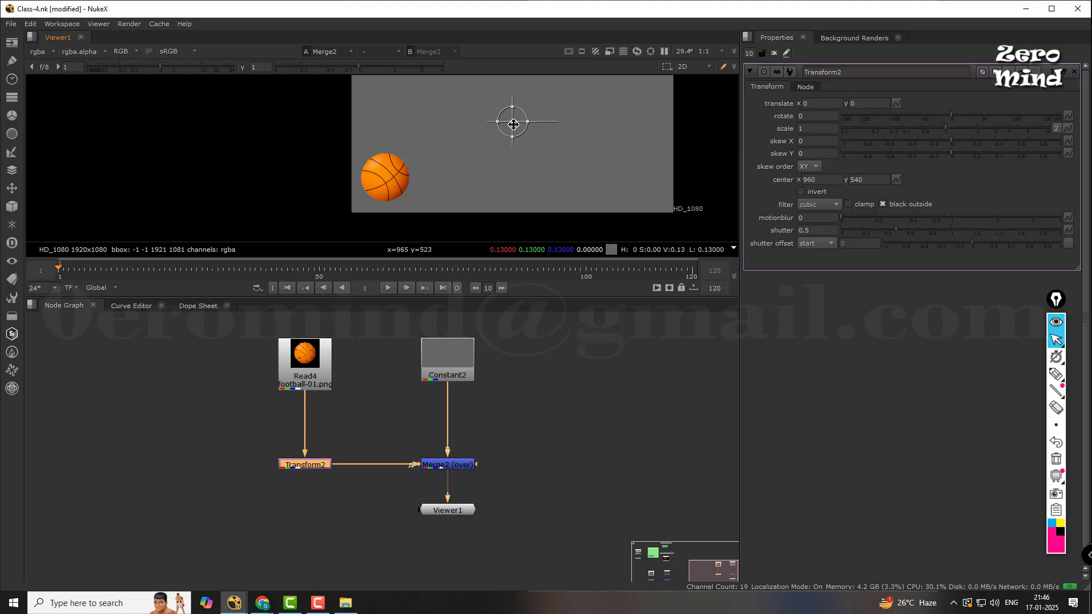
pyautogui.keyDown('ctrl'); pyautogui.moveTo(511, 122); pyautogui.dragTo(383, 179); pyautogui.keyUp('ctrl')
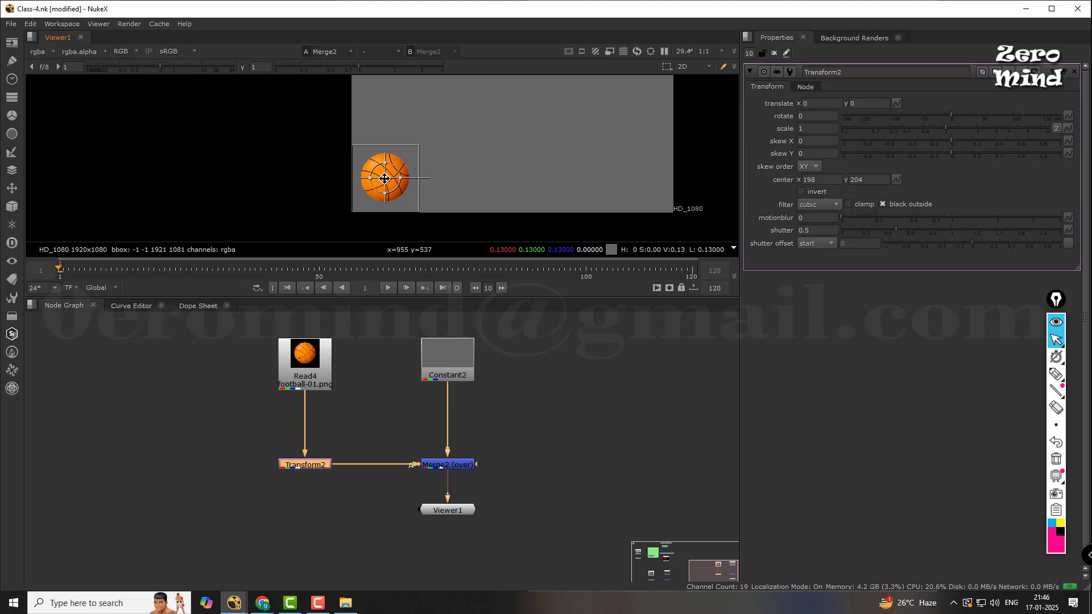
# - Try moving the basketball with Transform2's recentered handle and undo the move
pyautogui.click(547, 382)
pyautogui.moveTo(400, 184); pyautogui.dragTo(432, 144)
pyautogui.hotkey('ctrl', 'z')
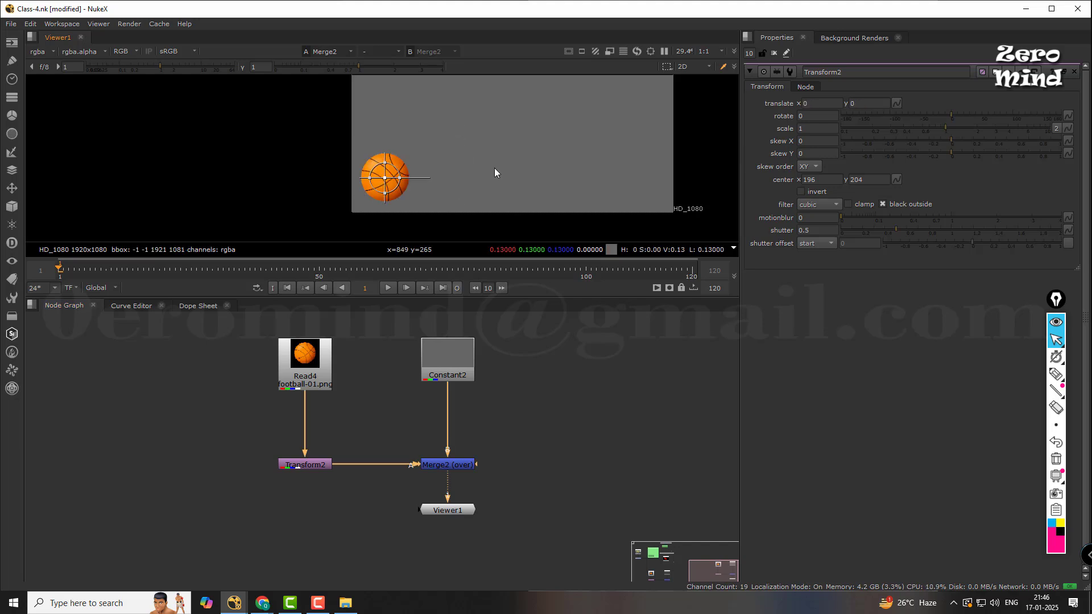
pyautogui.scroll(-2, 494, 168)
pyautogui.moveTo(523, 145); pyautogui.dragTo(440, 174, button='middle')
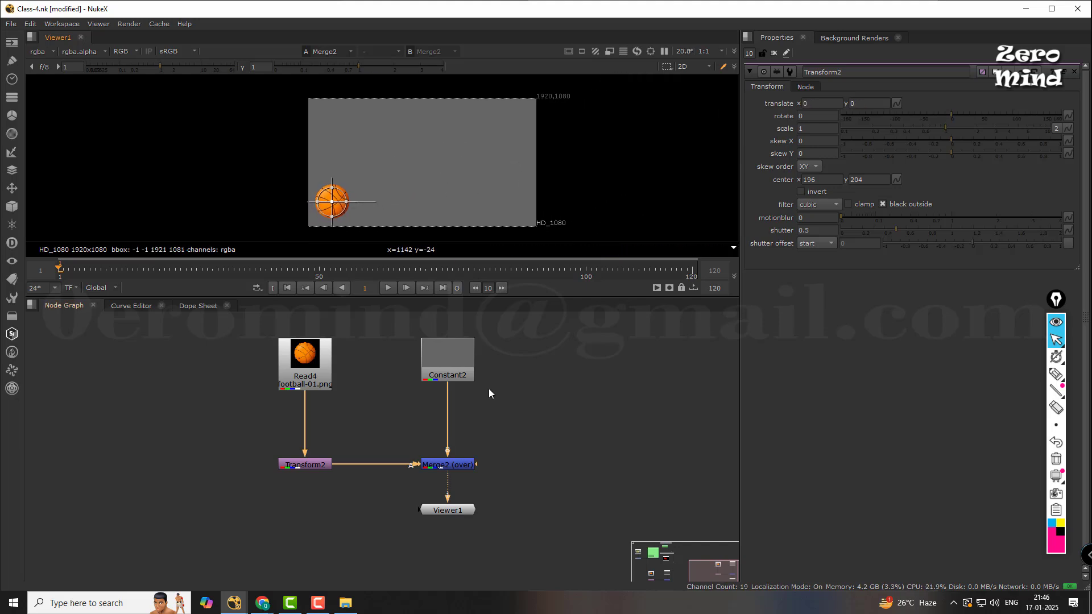
# - Select Transform2 and sketch annotation lines linking it to four points along the timeline
pyautogui.click(301, 465)
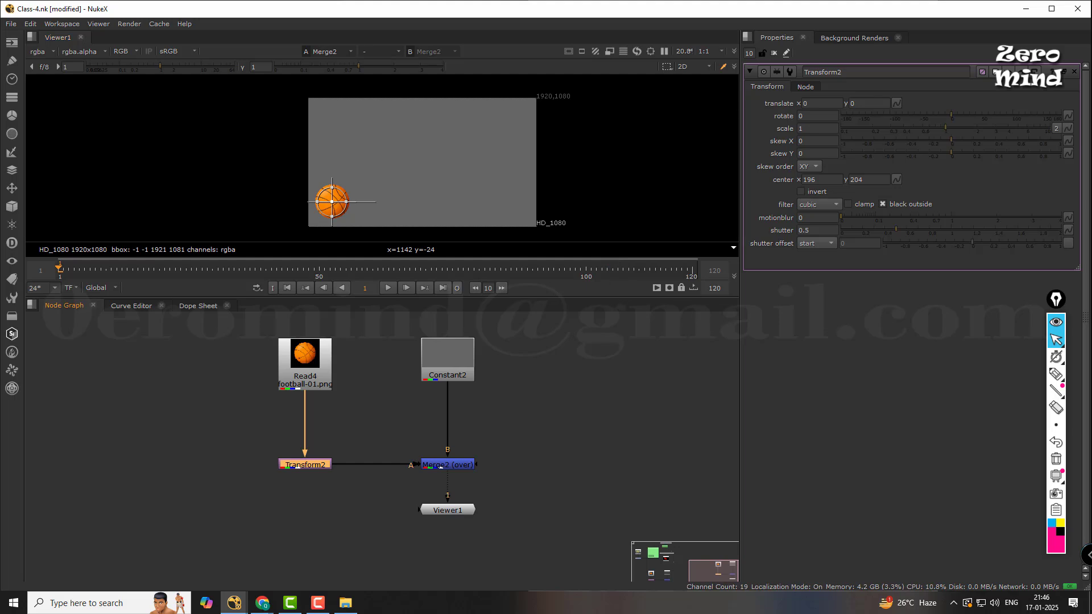
pyautogui.click(1056, 374)
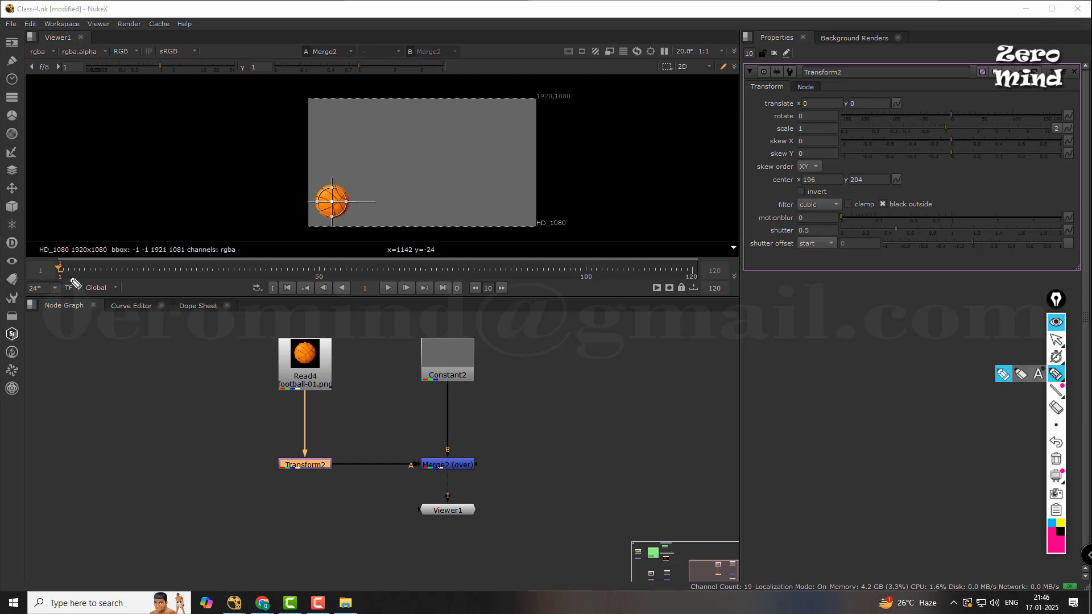
pyautogui.moveTo(63, 267)
pyautogui.mouseDown()
pyautogui.moveTo(251, 453)
pyautogui.moveTo(280, 466)
pyautogui.moveTo(280, 268)
pyautogui.mouseUp()
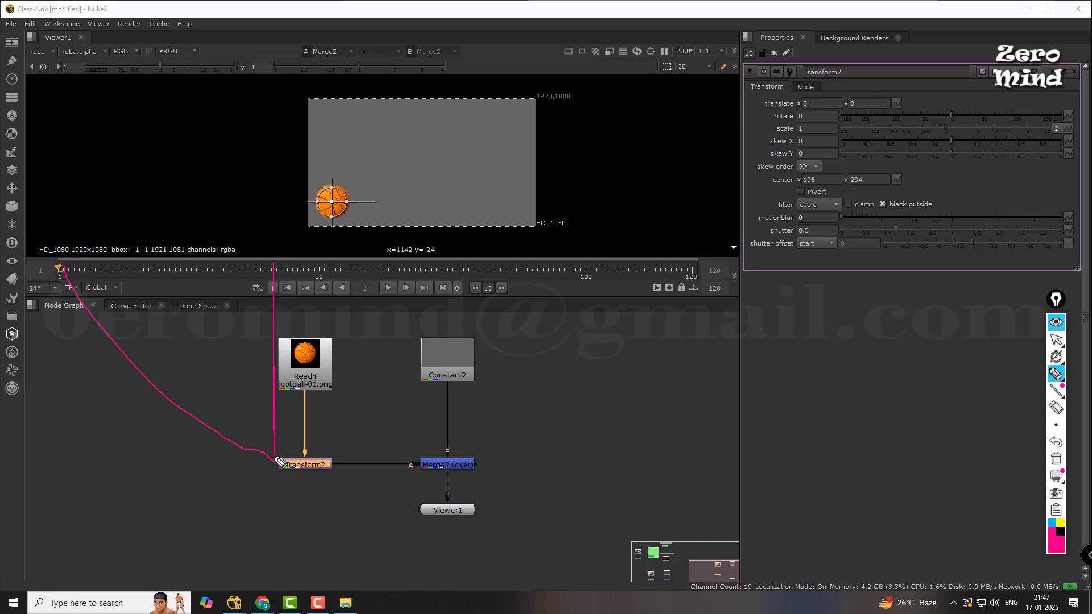
pyautogui.moveTo(276, 462); pyautogui.dragTo(480, 298)
pyautogui.moveTo(276, 459)
pyautogui.mouseDown()
pyautogui.moveTo(585, 341)
pyautogui.moveTo(690, 271)
pyautogui.mouseUp()
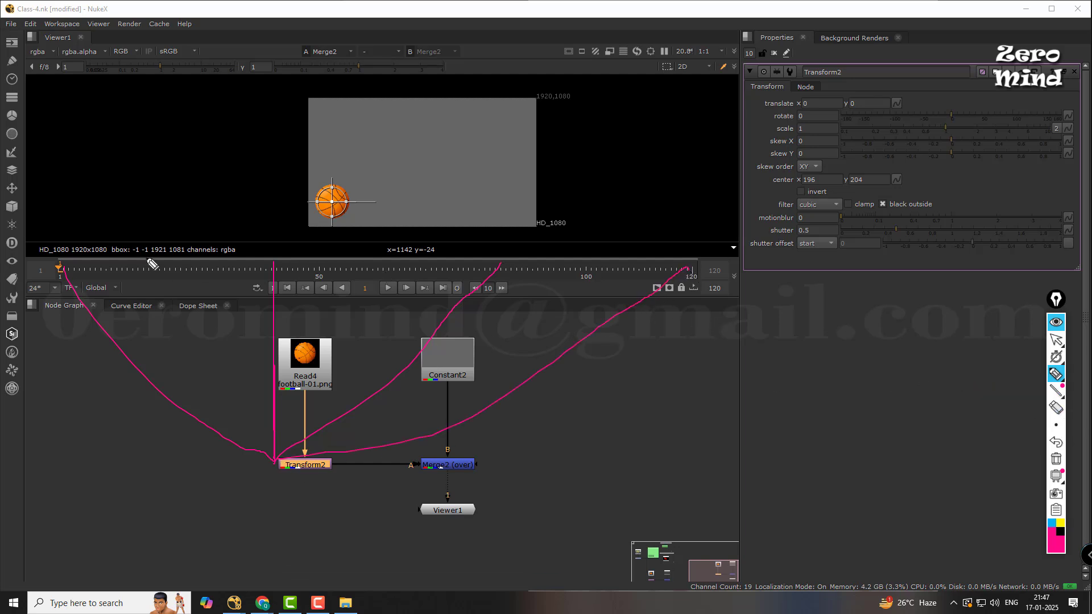
# - Number the four annotated timeline points 1 to 4, circle them and link them with strokes
pyautogui.moveTo(76, 214)
pyautogui.mouseDown()
pyautogui.moveTo(76, 238)
pyautogui.moveTo(85, 195)
pyautogui.mouseUp()
pyautogui.moveTo(257, 205); pyautogui.dragTo(278, 231)
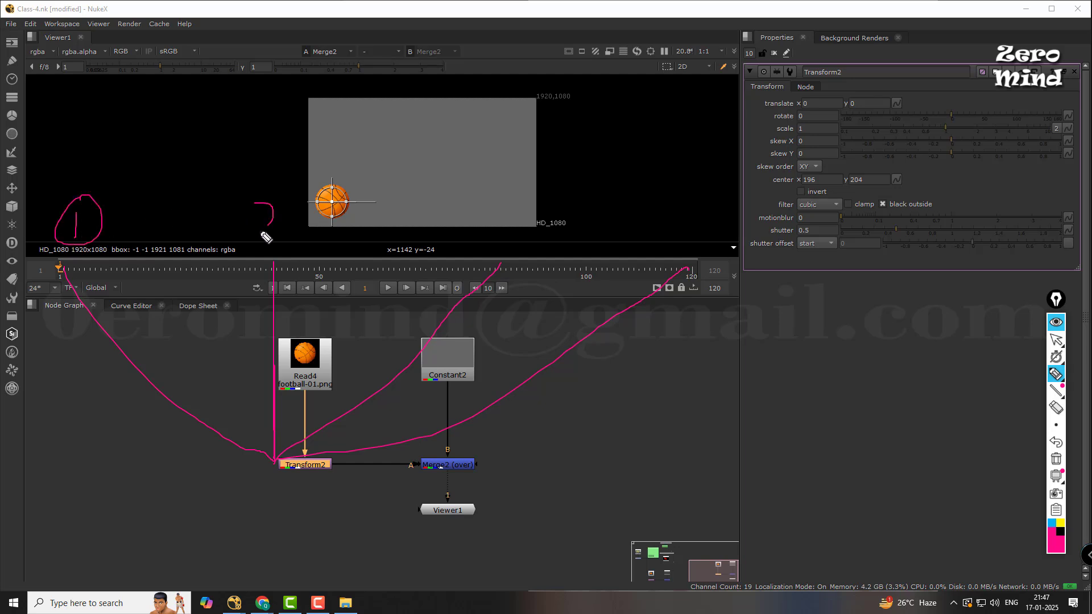
pyautogui.moveTo(266, 182); pyautogui.dragTo(291, 191)
pyautogui.moveTo(483, 233)
pyautogui.mouseDown()
pyautogui.moveTo(487, 265)
pyautogui.moveTo(501, 263)
pyautogui.mouseUp()
pyautogui.moveTo(684, 230)
pyautogui.mouseDown()
pyautogui.moveTo(683, 241)
pyautogui.moveTo(703, 245)
pyautogui.mouseUp()
pyautogui.moveTo(704, 239); pyautogui.dragTo(703, 254)
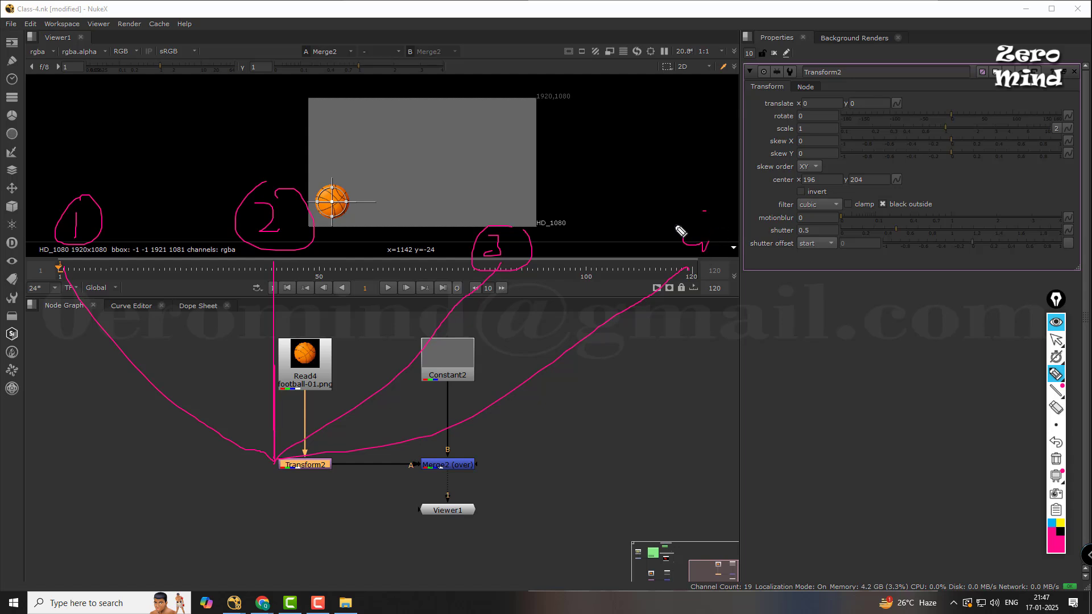
pyautogui.moveTo(705, 208); pyautogui.dragTo(729, 215)
pyautogui.moveTo(100, 234); pyautogui.dragTo(468, 235)
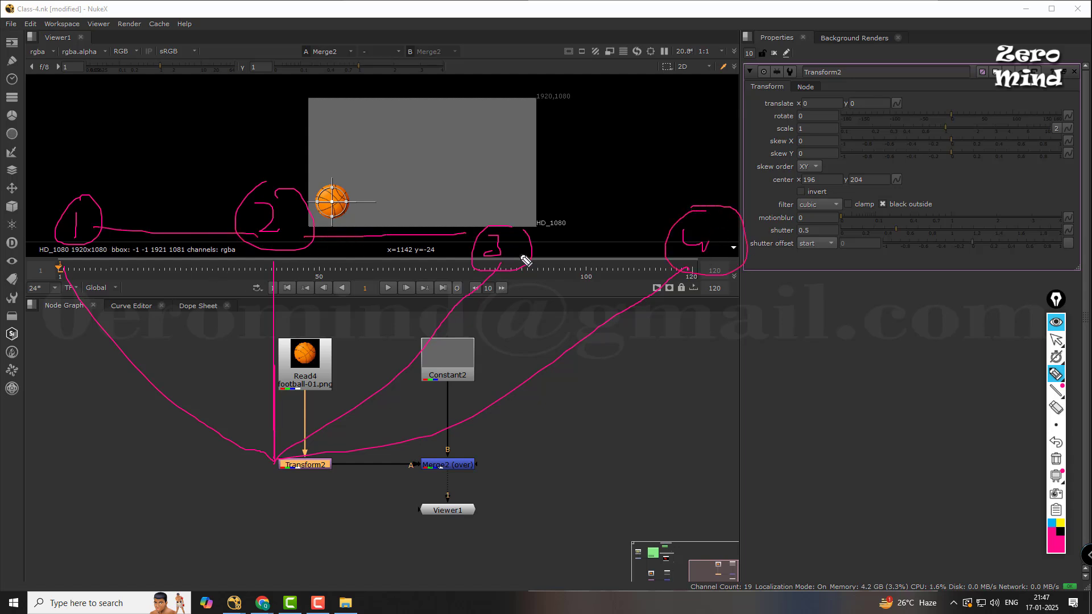
pyautogui.moveTo(533, 246); pyautogui.dragTo(666, 237)
# - Erase all the on-screen annotations and return to the normal pointer
pyautogui.click(1056, 407)
pyautogui.moveTo(743, 197)
pyautogui.mouseDown()
pyautogui.moveTo(660, 281)
pyautogui.moveTo(488, 239)
pyautogui.moveTo(201, 220)
pyautogui.moveTo(95, 295)
pyautogui.moveTo(249, 393)
pyautogui.mouseUp()
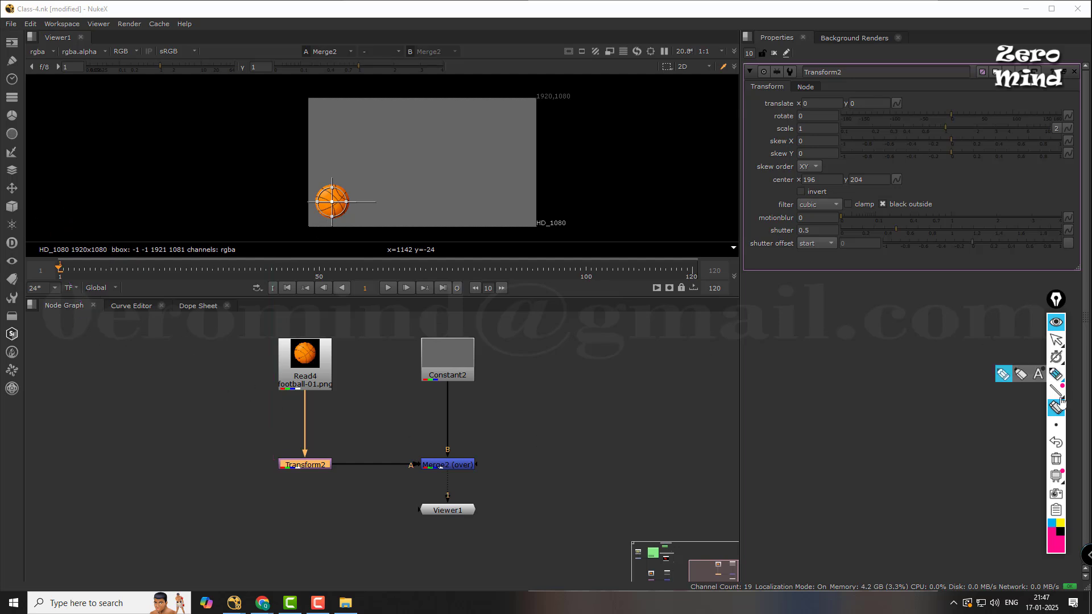
pyautogui.click(1055, 340)
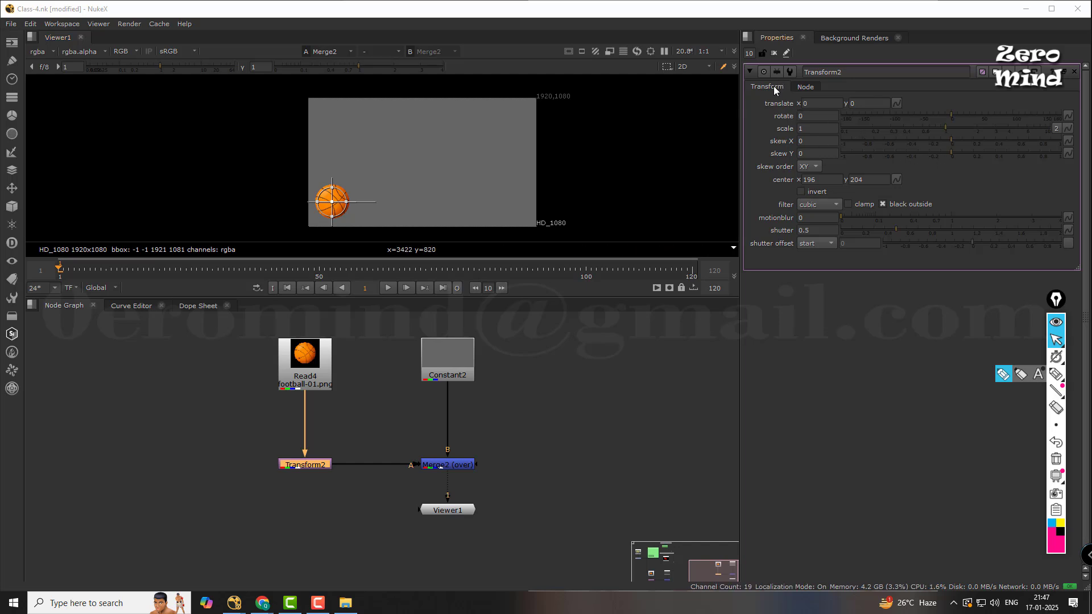
pyautogui.click(771, 106)
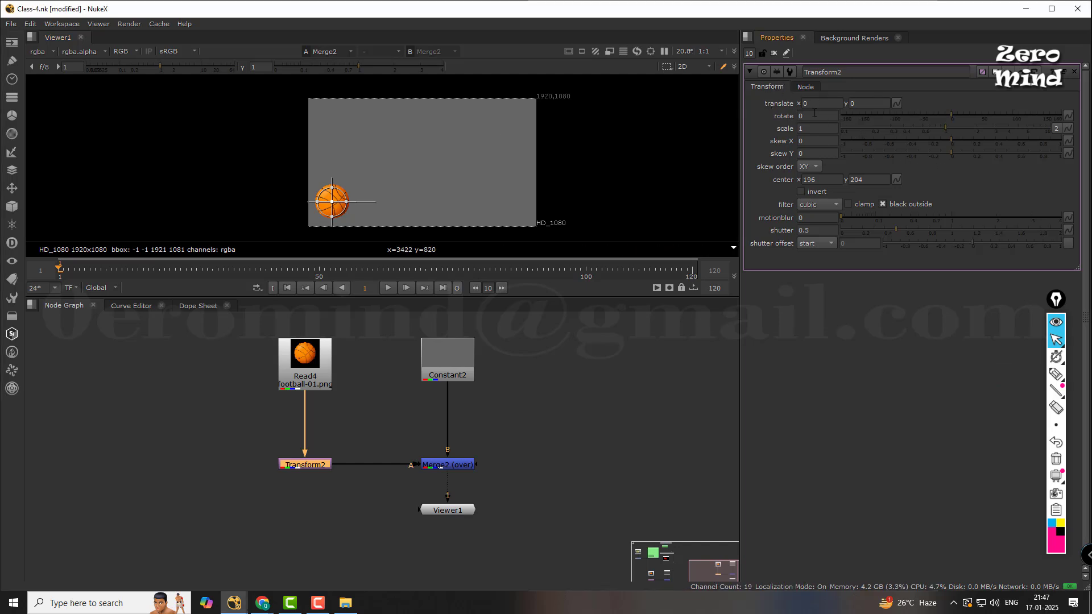
pyautogui.rightClick(781, 104)
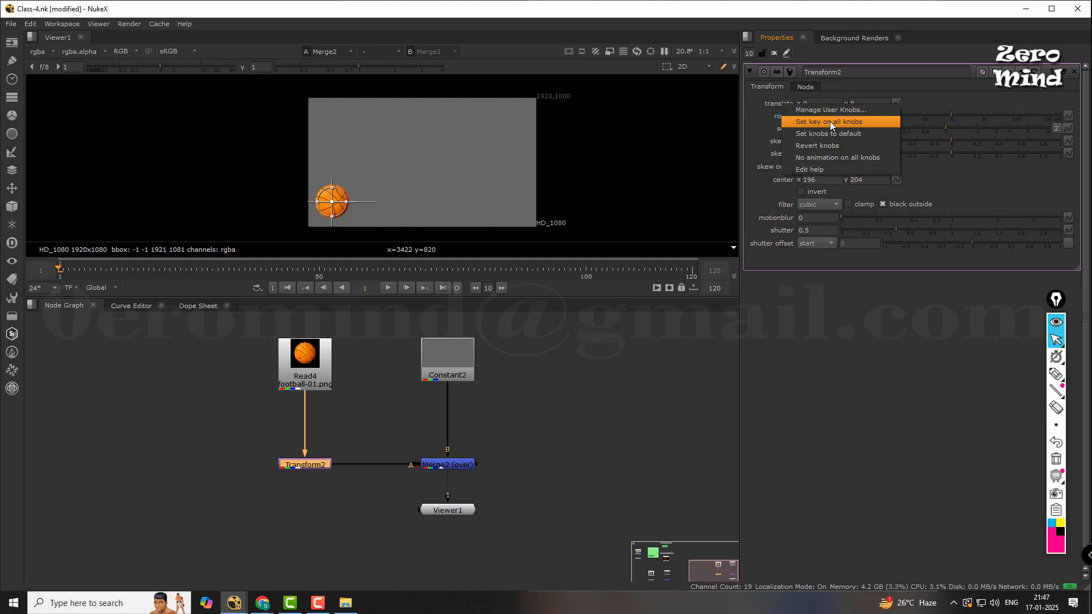
pyautogui.click(954, 107)
# - Set keyframes on Transform2's translate x and y at frame 1
pyautogui.click(826, 103)
pyautogui.rightClick(826, 103)
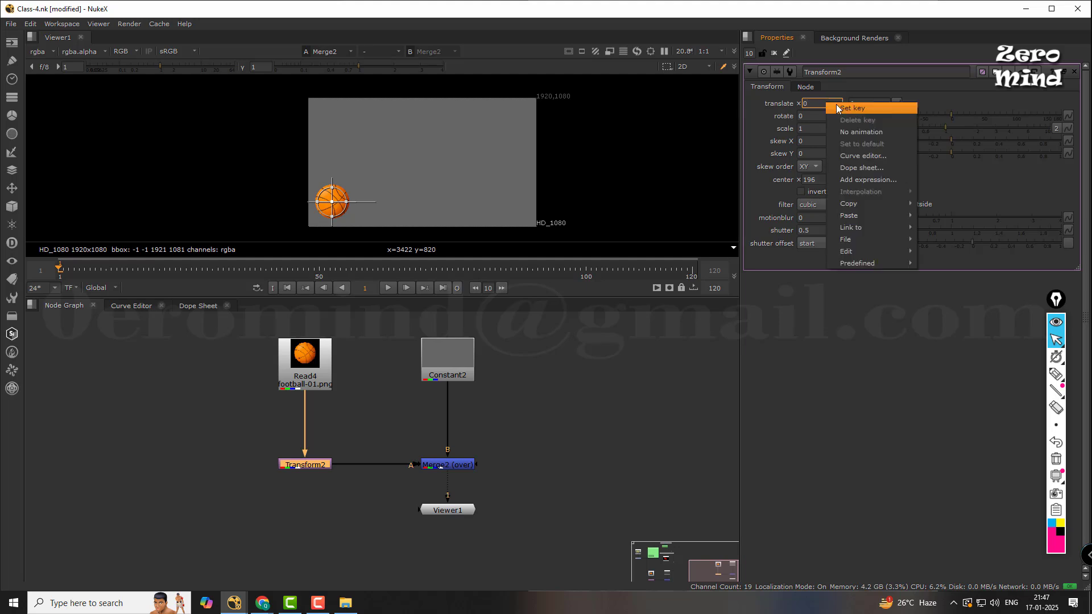
pyautogui.click(862, 108)
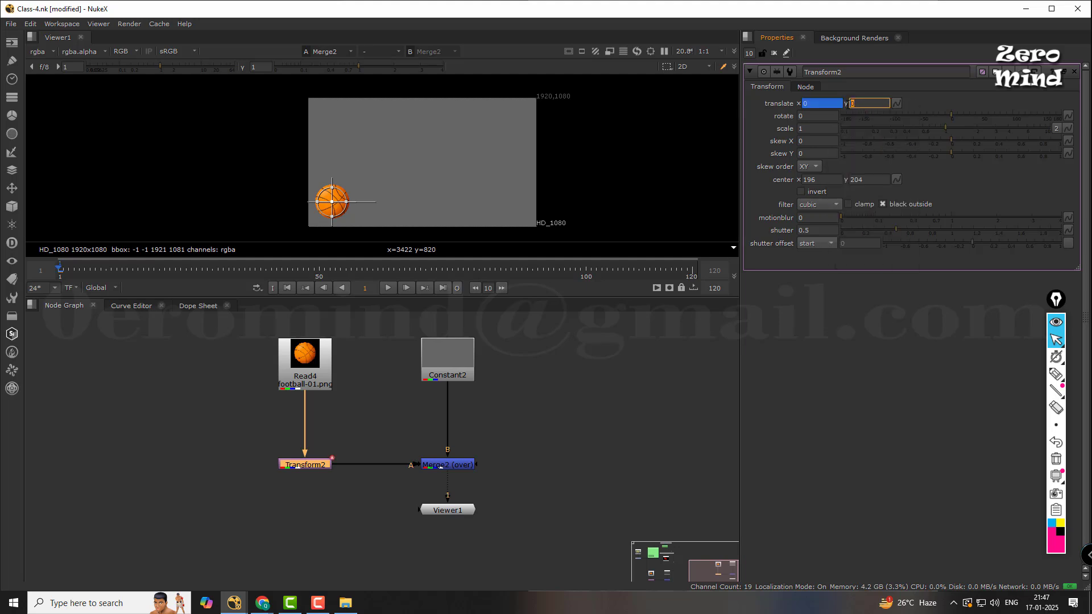
pyautogui.rightClick(853, 103)
pyautogui.click(885, 108)
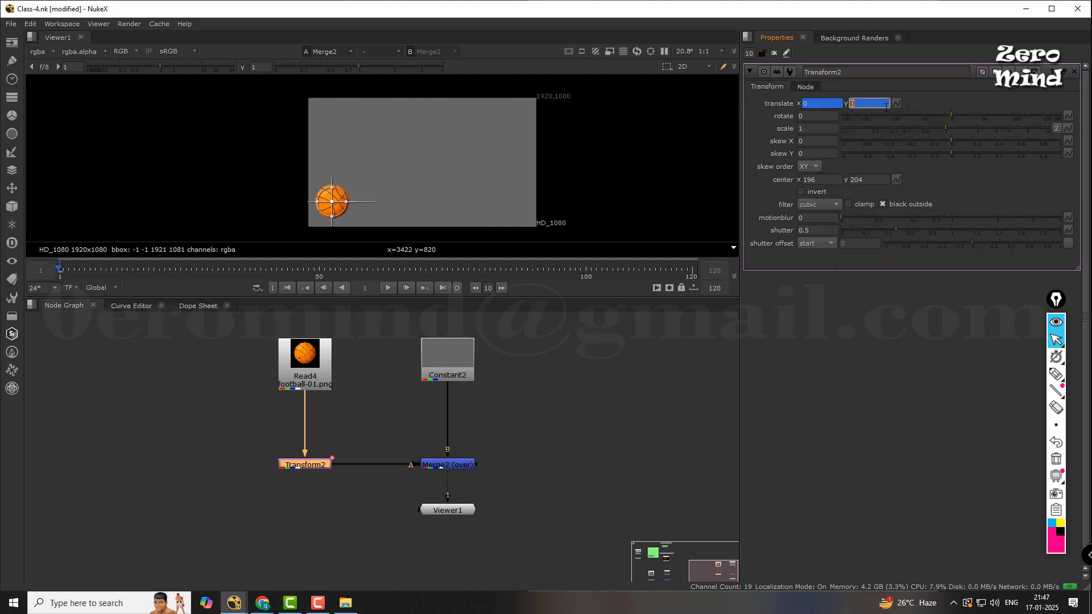
pyautogui.click(667, 350)
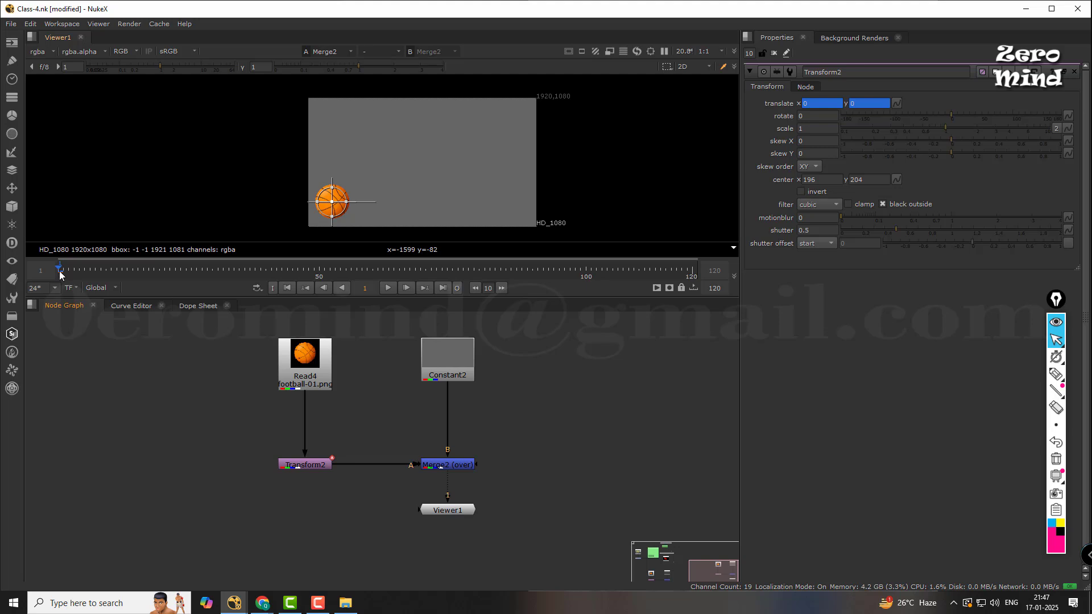
# - At frame 40, move the basketball straight up to translate x 0, y 624
pyautogui.moveTo(58, 270); pyautogui.dragTo(247, 272)
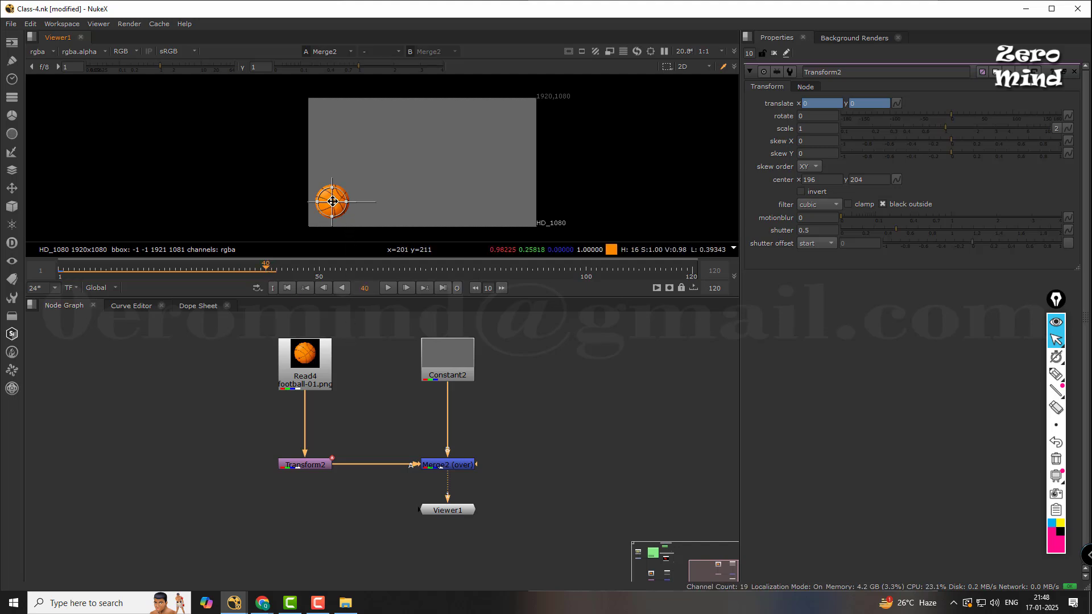
pyautogui.moveTo(332, 201); pyautogui.dragTo(340, 84)
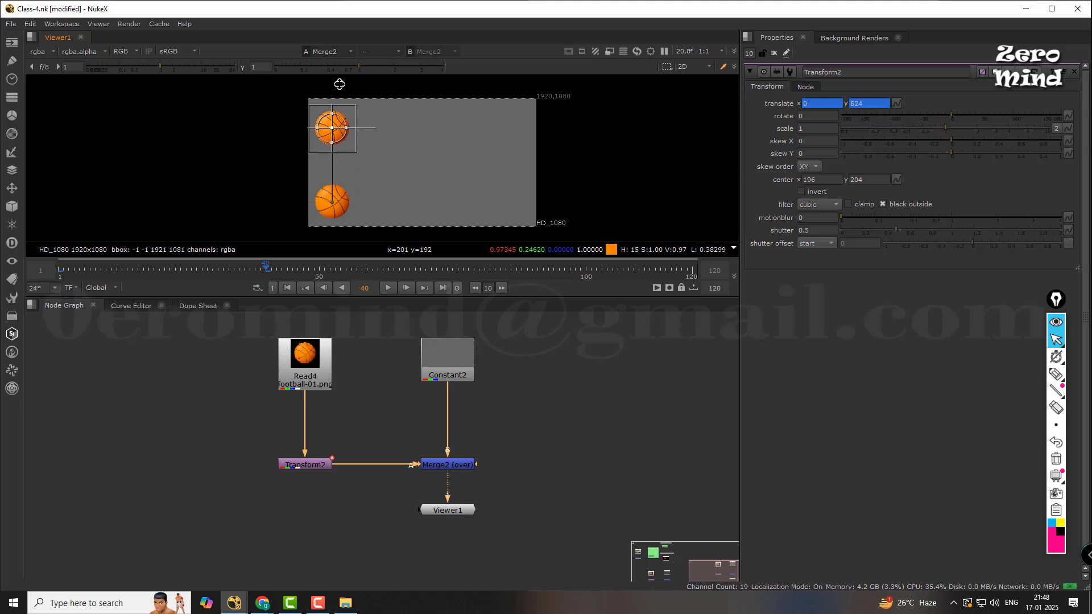
pyautogui.scroll(5, 314, 165)
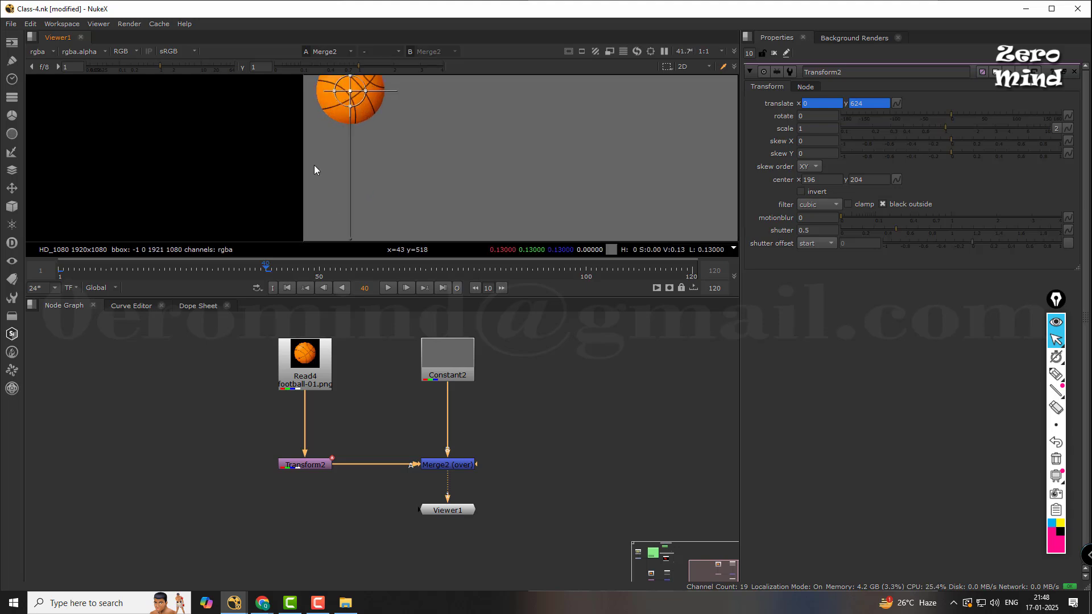
pyautogui.scroll(-5, 390, 181)
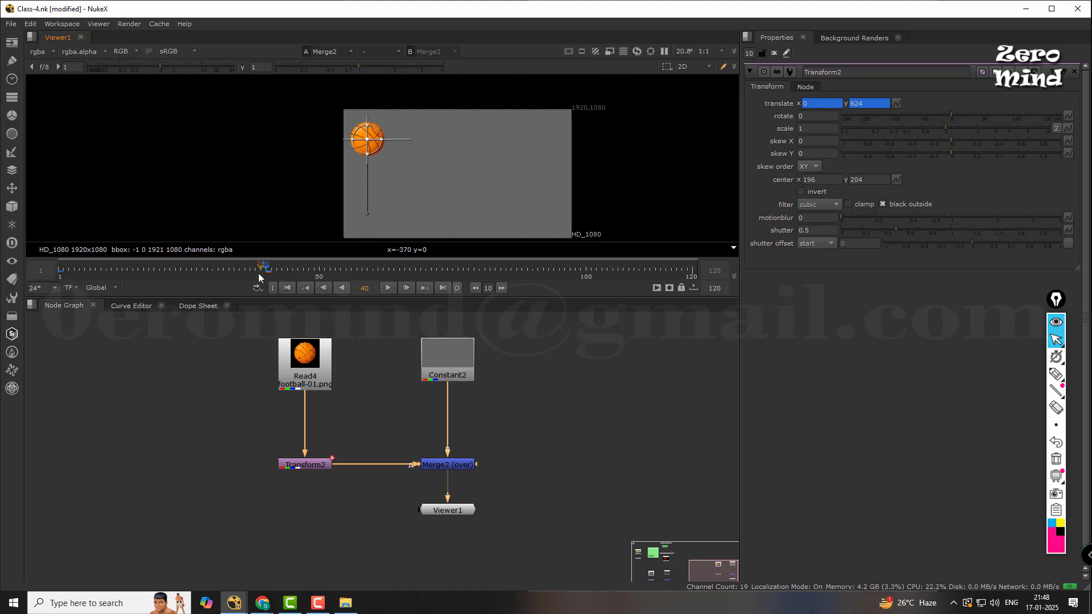
pyautogui.moveTo(258, 273)
pyautogui.mouseDown()
pyautogui.moveTo(74, 276)
pyautogui.moveTo(269, 278)
pyautogui.mouseUp()
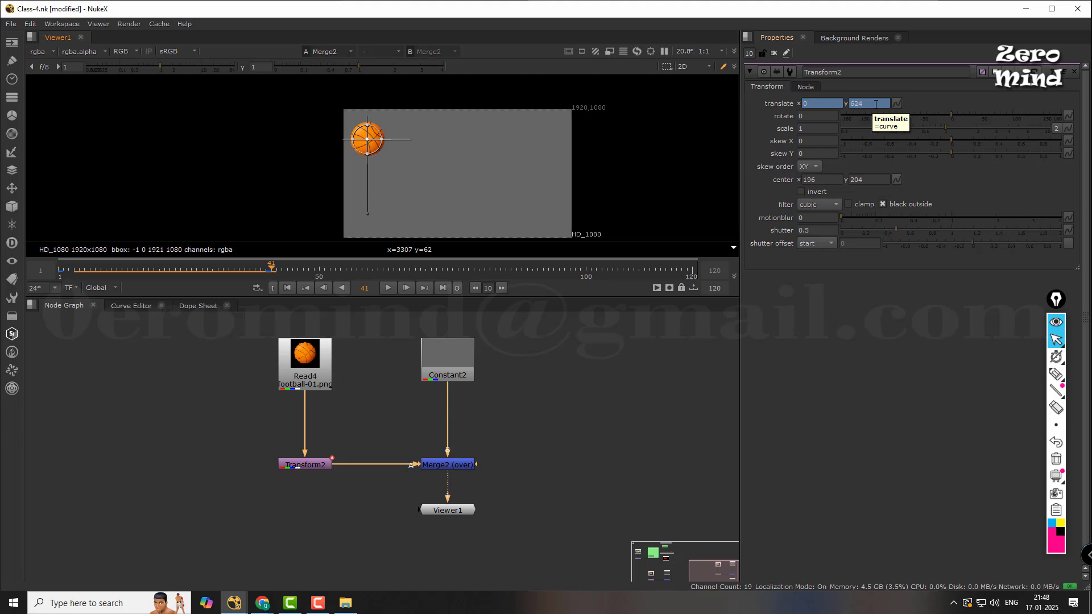
pyautogui.press('Left')
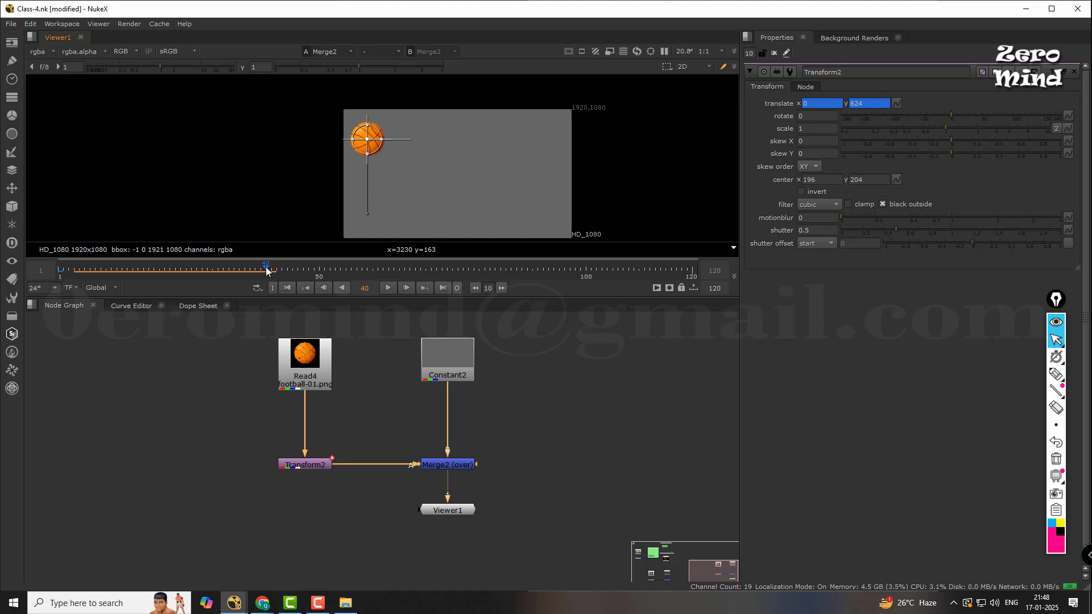
# - At frame 80, move the basketball horizontally across the frame to translate x 1508, y 624
pyautogui.moveTo(267, 271); pyautogui.dragTo(463, 272)
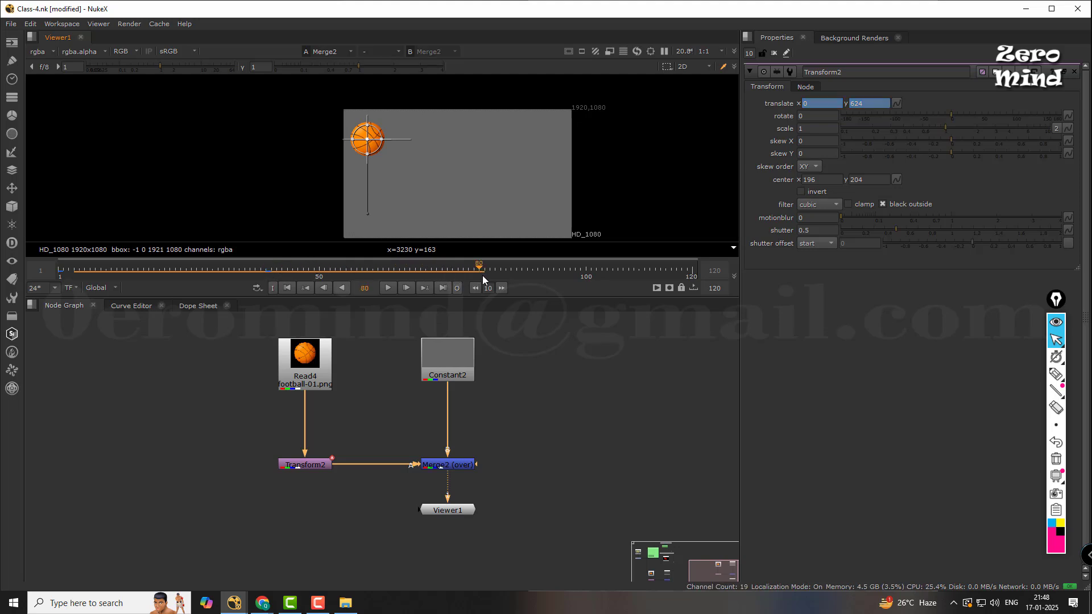
pyautogui.click(481, 278)
pyautogui.click(367, 141)
pyautogui.moveTo(367, 140); pyautogui.dragTo(673, 148)
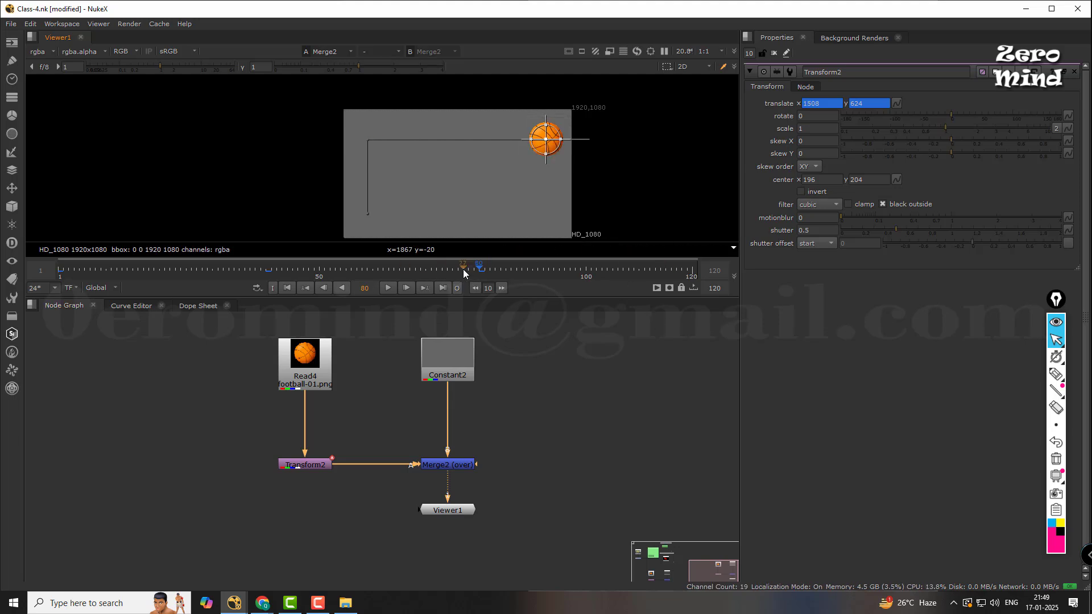
# - At frame 120, lower the basketball to translate x 1508, y 24, and scrub the timeline back to review the motion
pyautogui.moveTo(463, 268); pyautogui.dragTo(594, 272)
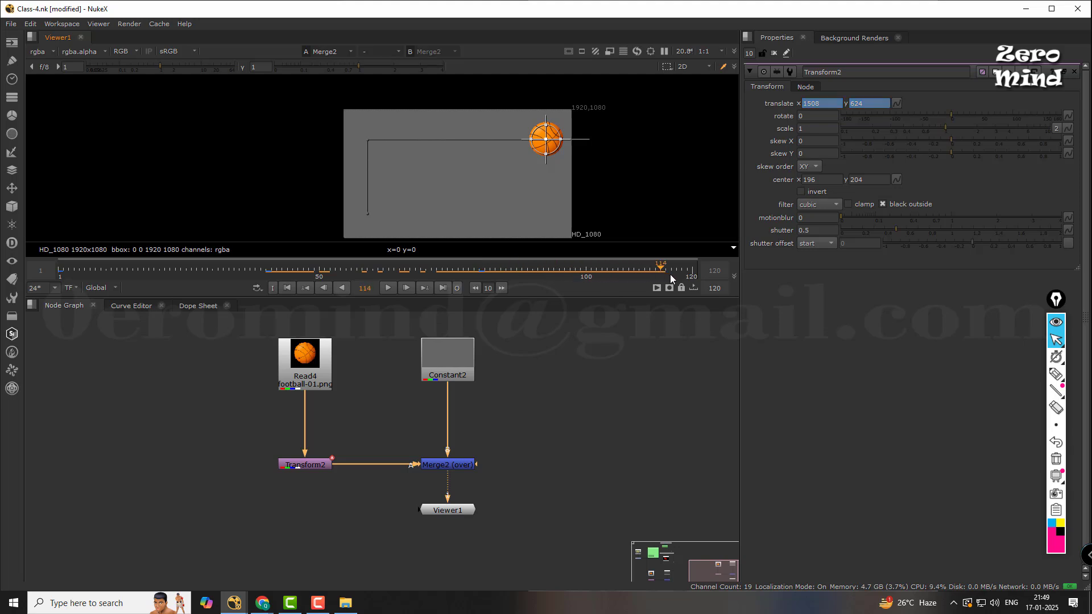
pyautogui.moveTo(697, 278); pyautogui.dragTo(691, 278)
pyautogui.moveTo(547, 139); pyautogui.dragTo(546, 209)
pyautogui.moveTo(554, 269); pyautogui.dragTo(554, 270)
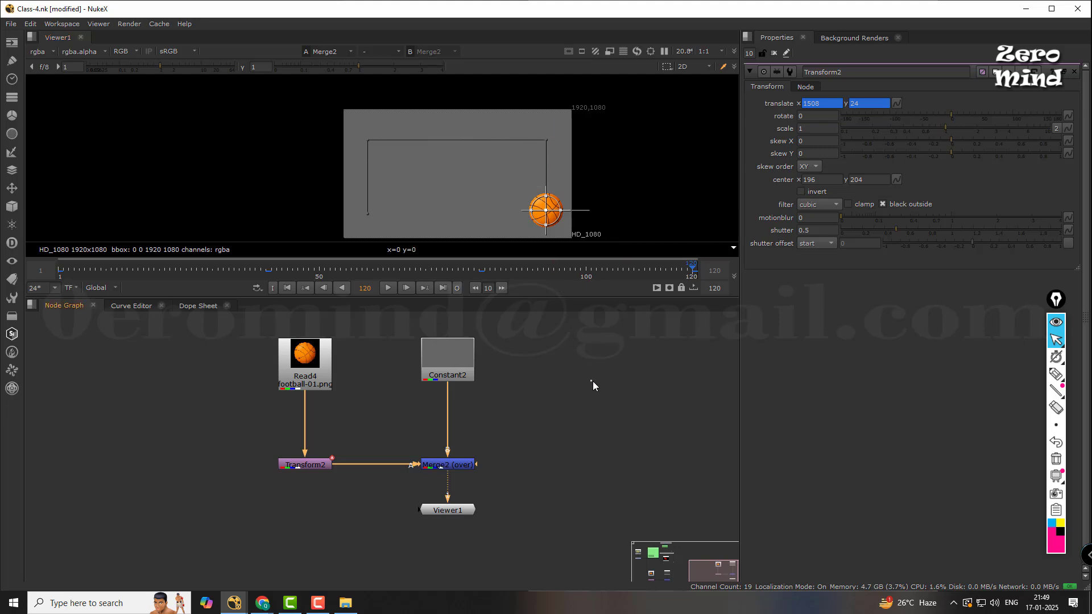
pyautogui.moveTo(646, 272); pyautogui.dragTo(196, 281)
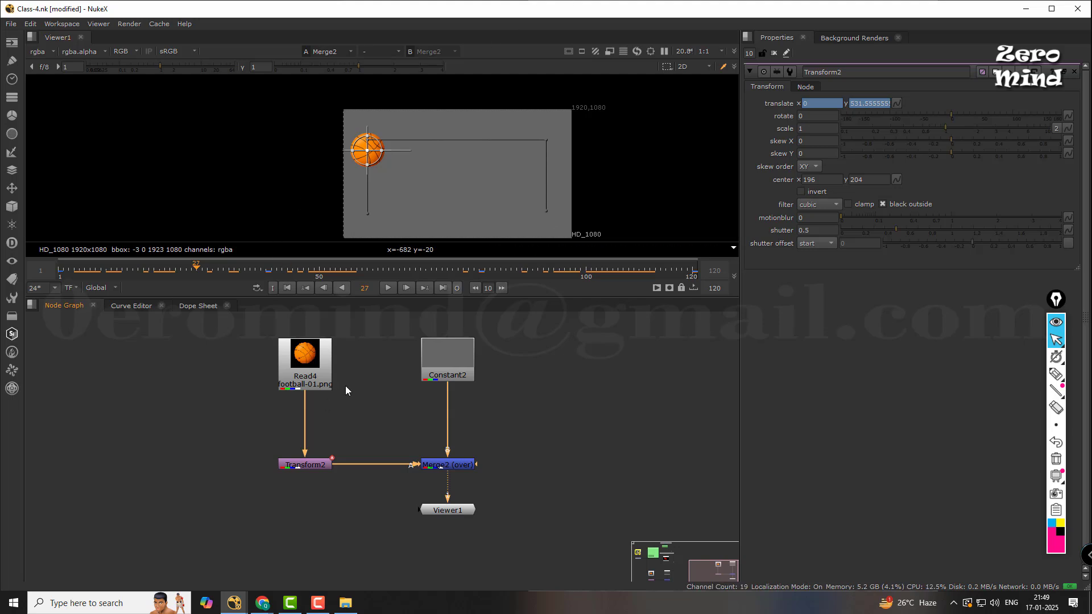
# - Open Transform2 in the Curve Editor, view its translate x and y curves separately, and display both together
pyautogui.click(312, 465)
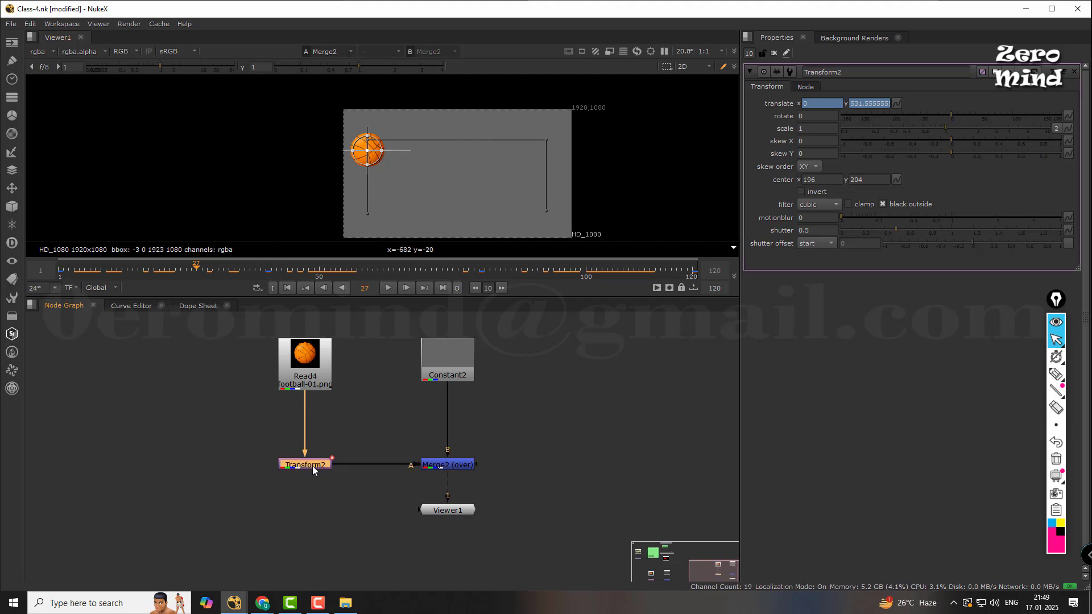
pyautogui.click(132, 306)
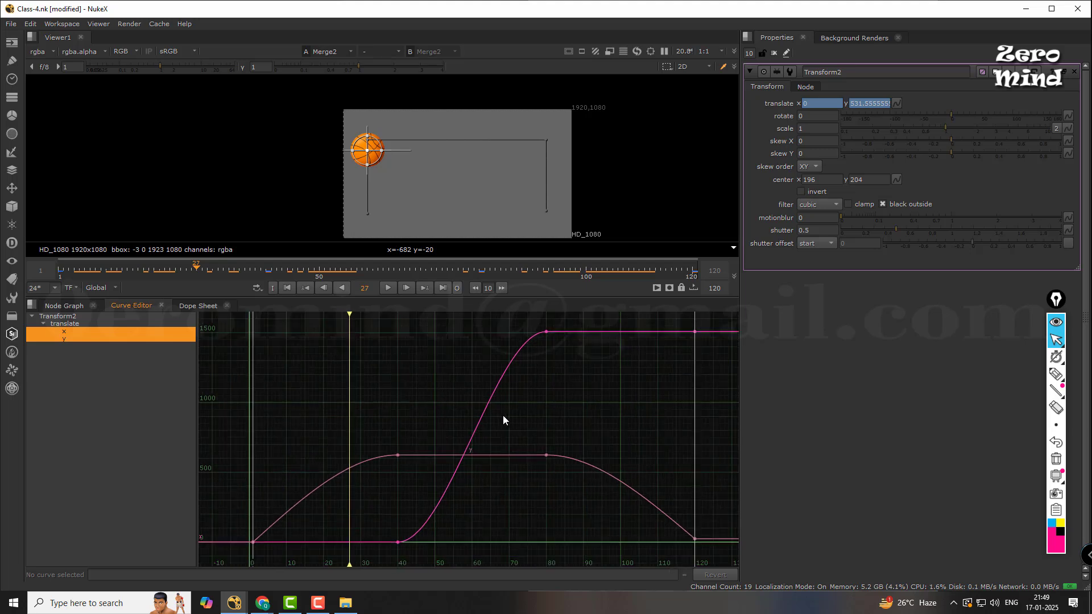
pyautogui.scroll(-3, 502, 415)
pyautogui.click(71, 333)
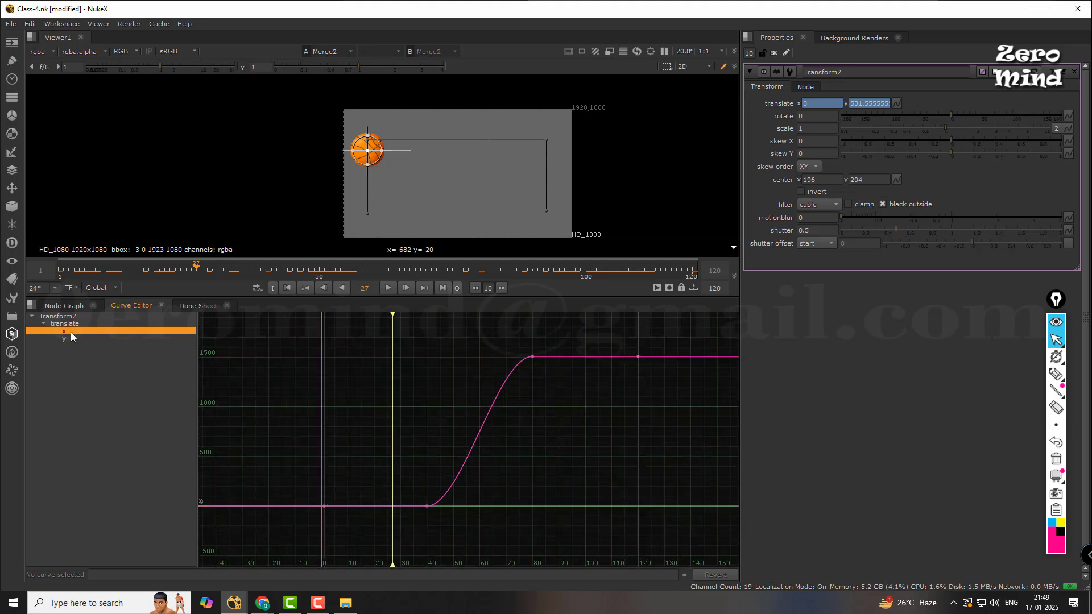
pyautogui.click(70, 339)
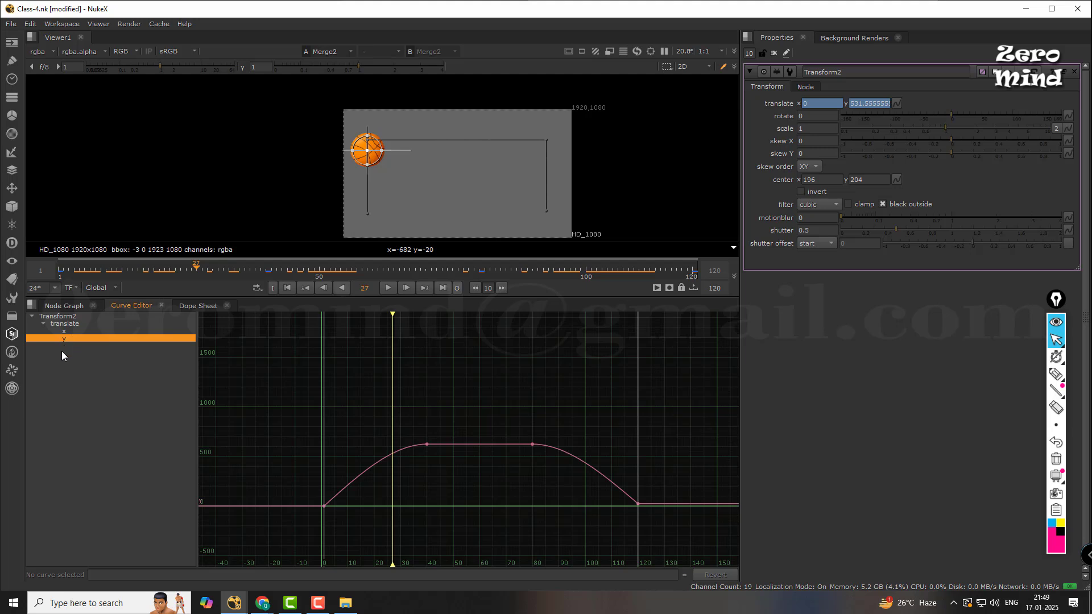
pyautogui.keyDown('shift'); pyautogui.click(76, 333); pyautogui.keyUp('shift')
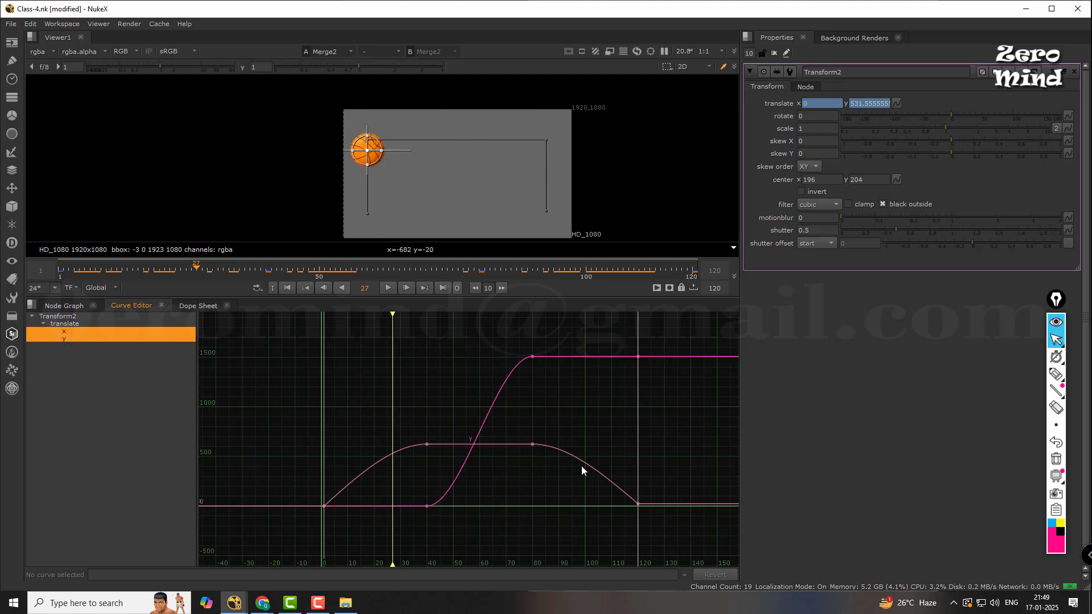
# - Set the translate y curve's keys at frames 40 and 80 to Linear interpolation
pyautogui.moveTo(517, 485); pyautogui.dragTo(497, 443, button='middle')
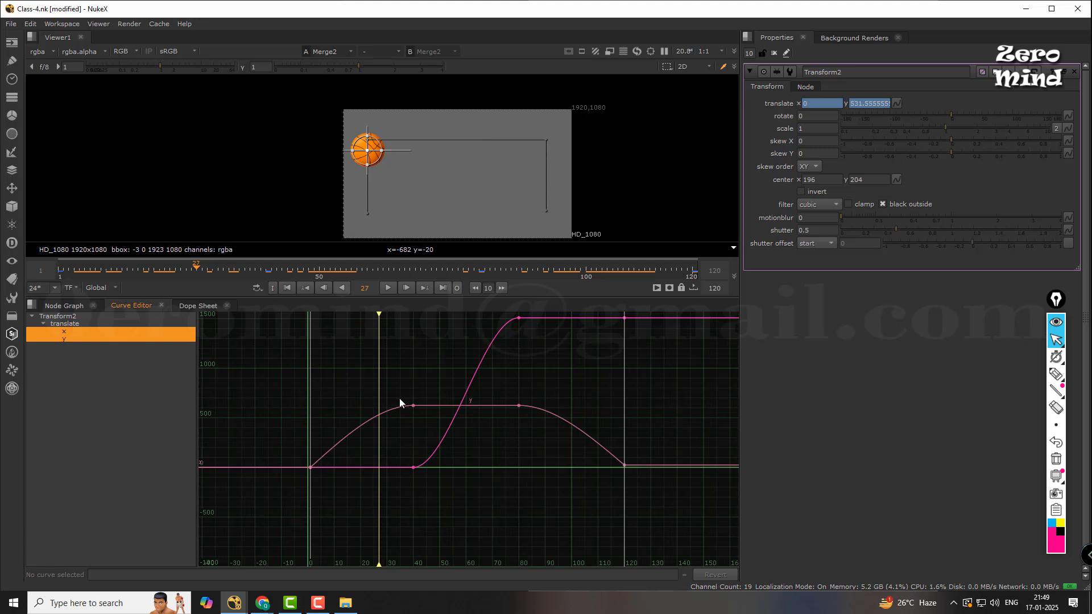
pyautogui.moveTo(399, 402); pyautogui.dragTo(541, 432)
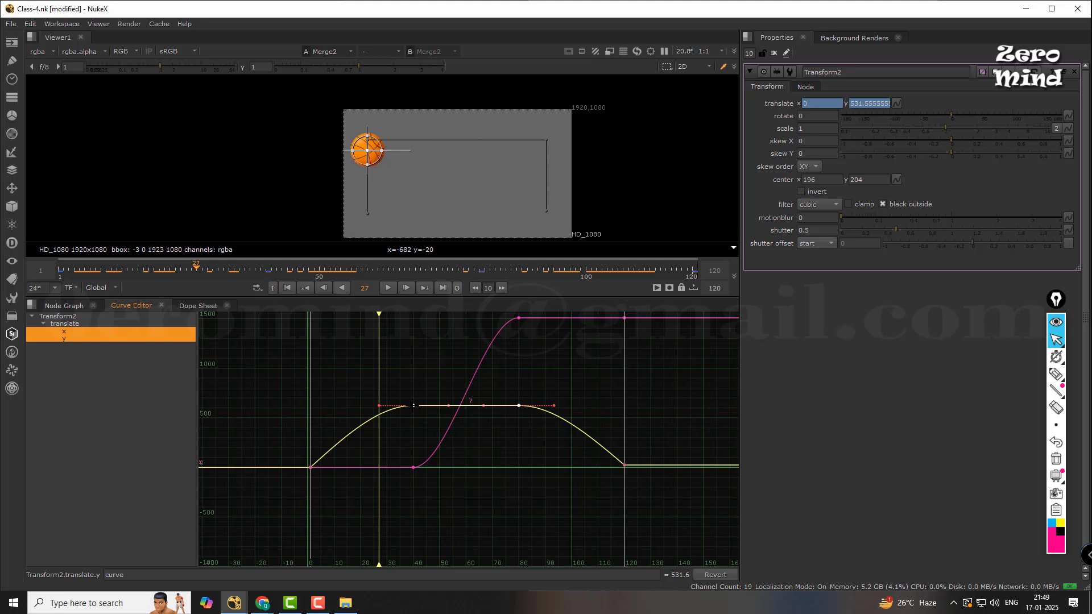
pyautogui.rightClick(413, 404)
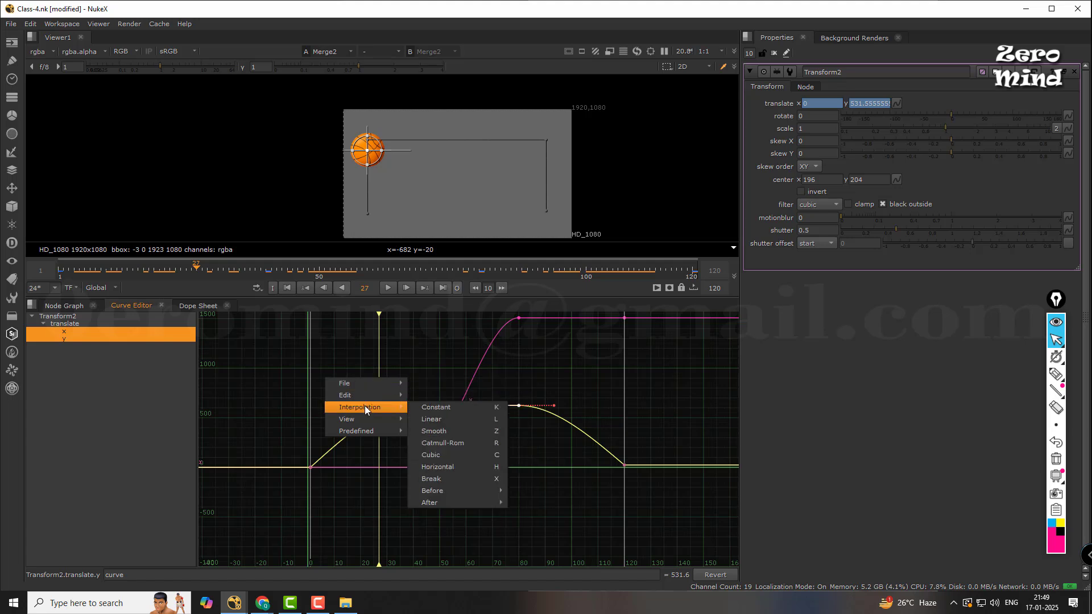
pyautogui.click(442, 420)
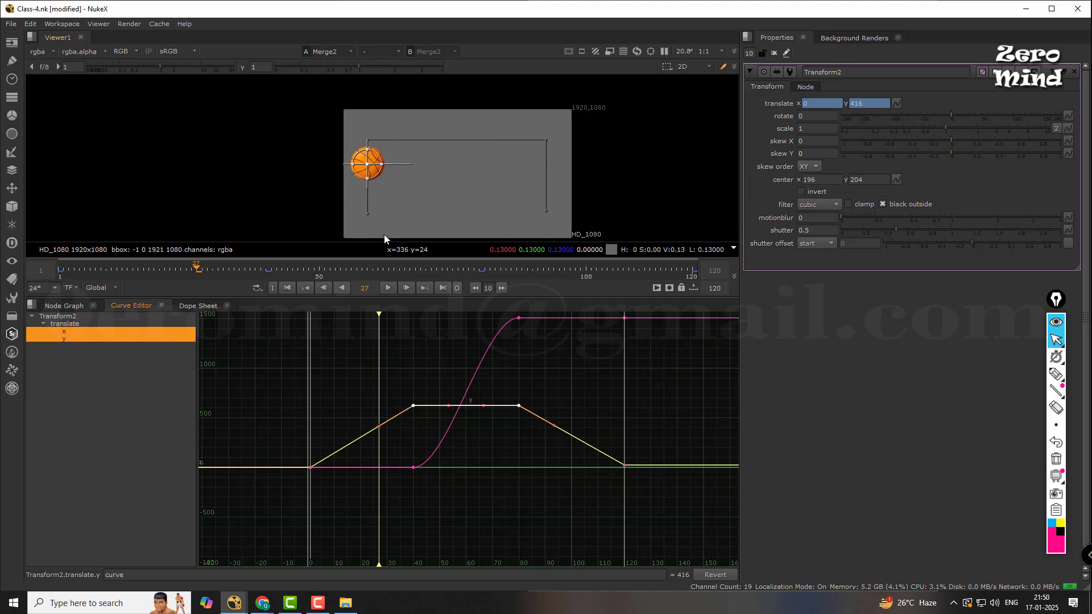
# - Set the translate y keys at frames 40 and 80 to Smooth interpolation and scrub the curve timeline to review the motion
pyautogui.moveTo(378, 314); pyautogui.dragTo(494, 352)
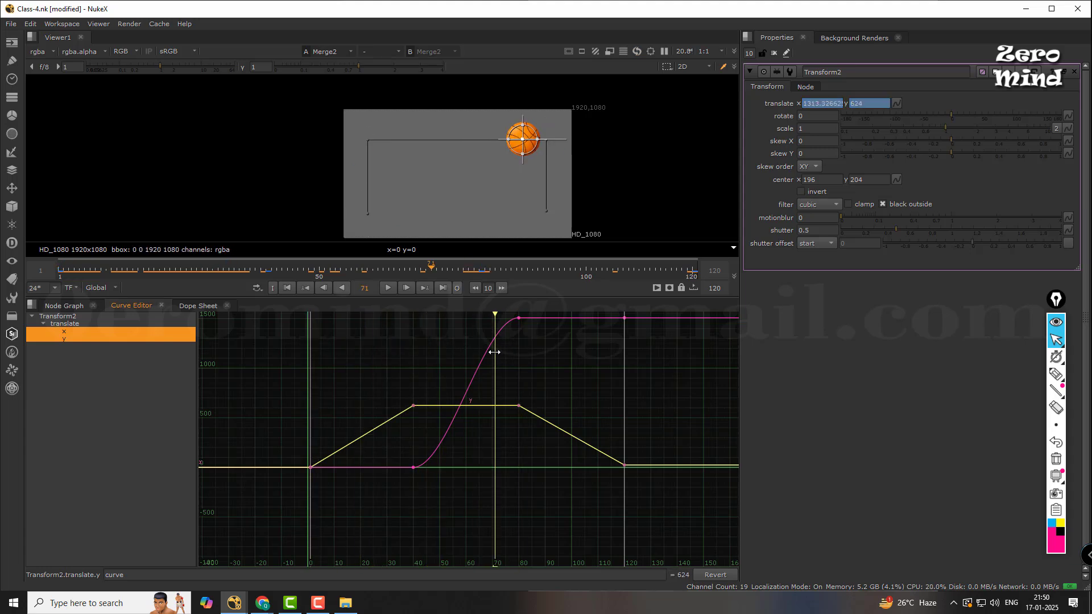
pyautogui.moveTo(389, 396); pyautogui.dragTo(563, 421)
pyautogui.rightClick(433, 376)
pyautogui.moveTo(512, 404)
pyautogui.click(548, 415)
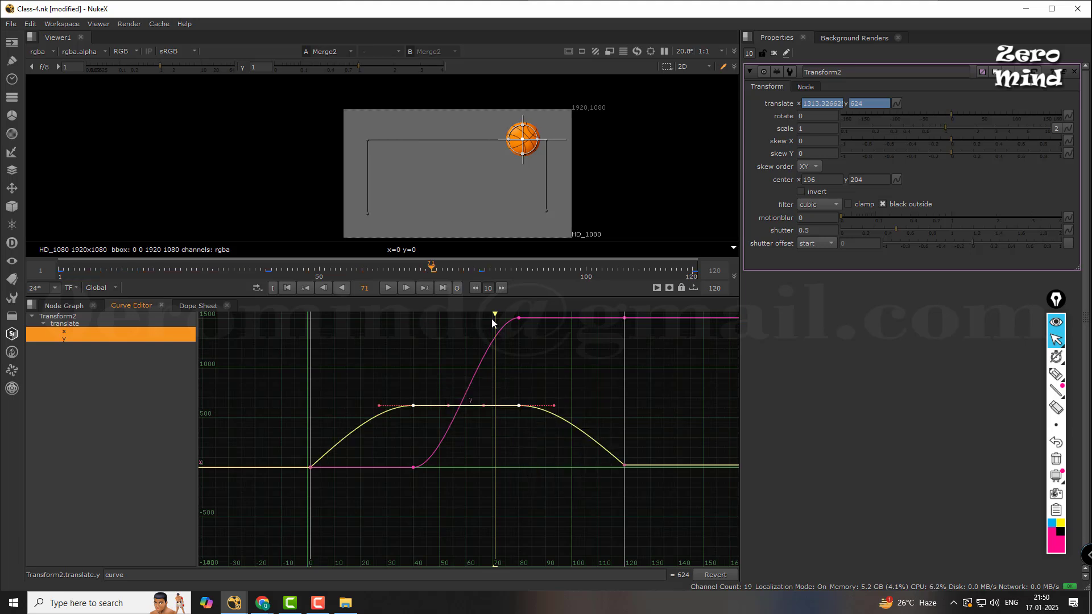
pyautogui.moveTo(493, 323); pyautogui.dragTo(408, 328)
pyautogui.moveTo(320, 332); pyautogui.dragTo(624, 356)
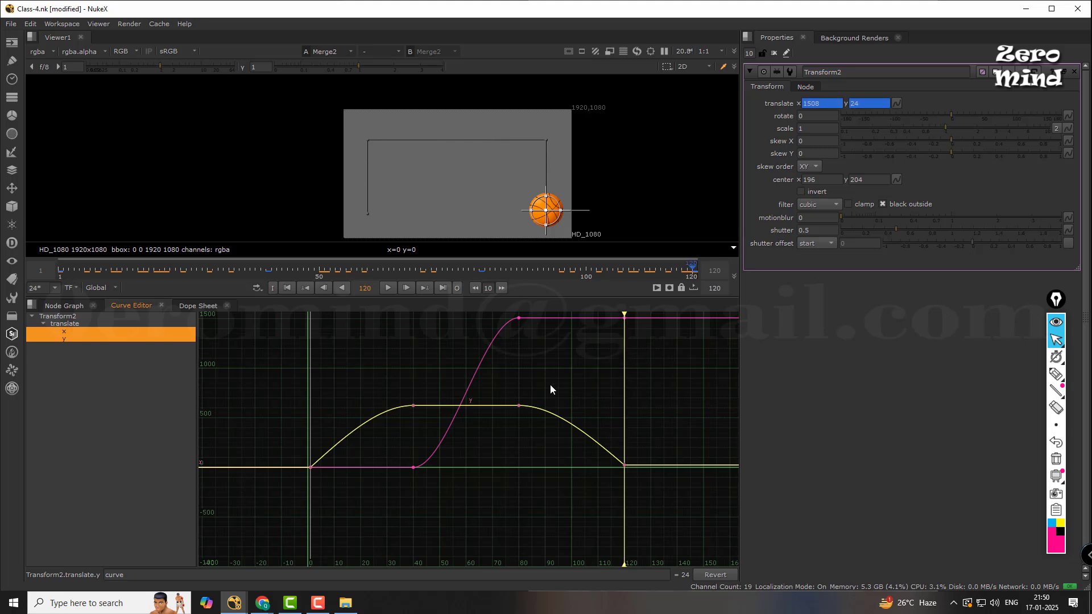
# - Set the translate y key at frame 80 to Constant interpolation and scrub between frames 120 and 97 to check the motion
pyautogui.moveTo(508, 410); pyautogui.dragTo(499, 417)
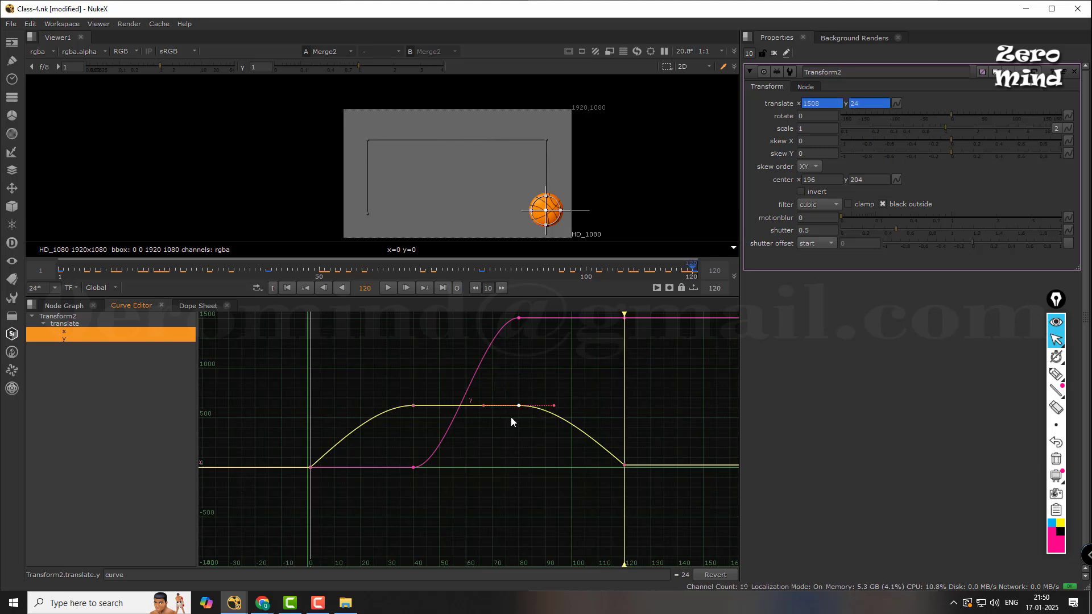
pyautogui.rightClick(541, 391)
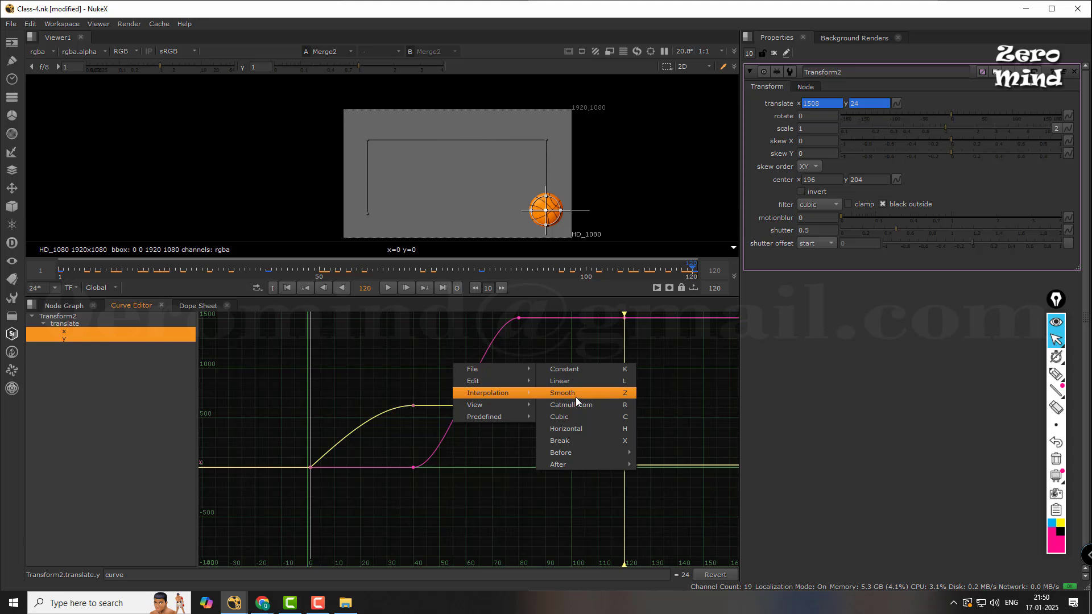
pyautogui.click(575, 369)
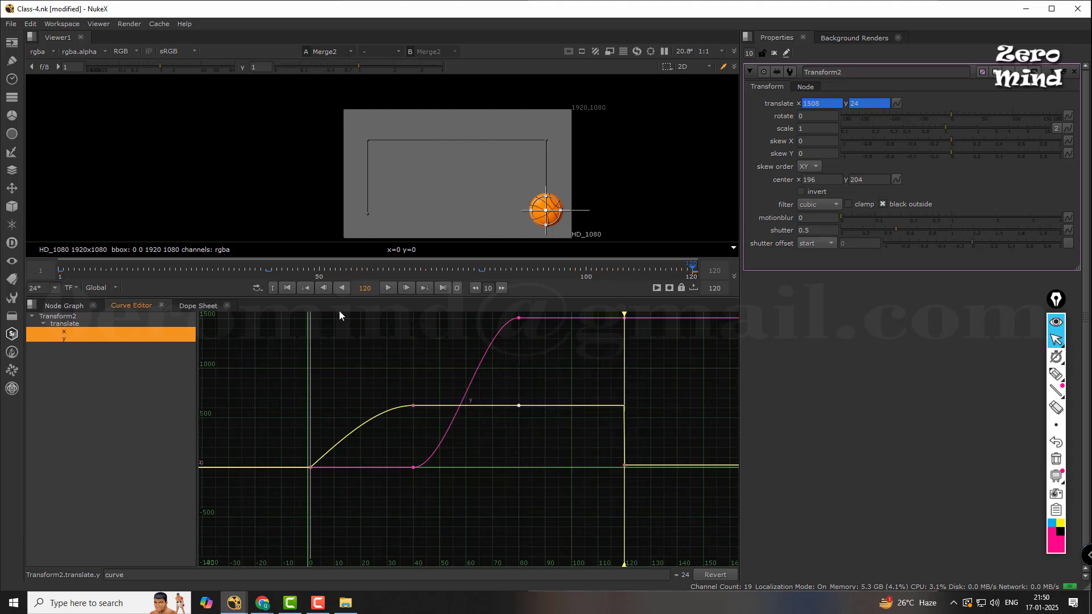
pyautogui.click(613, 318)
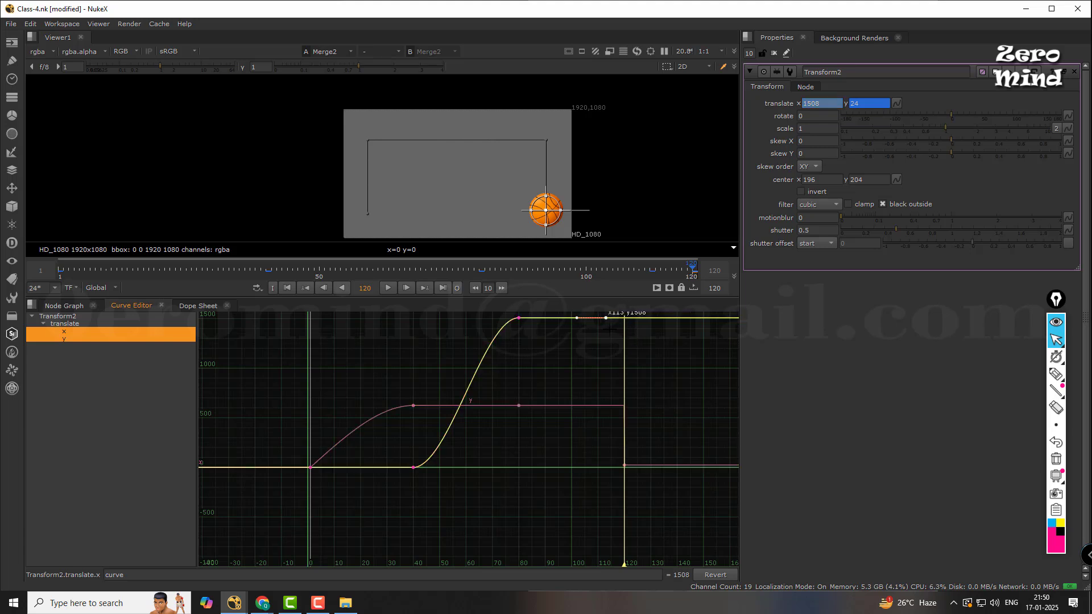
pyautogui.moveTo(615, 346); pyautogui.dragTo(625, 350)
pyautogui.moveTo(623, 313); pyautogui.dragTo(563, 318)
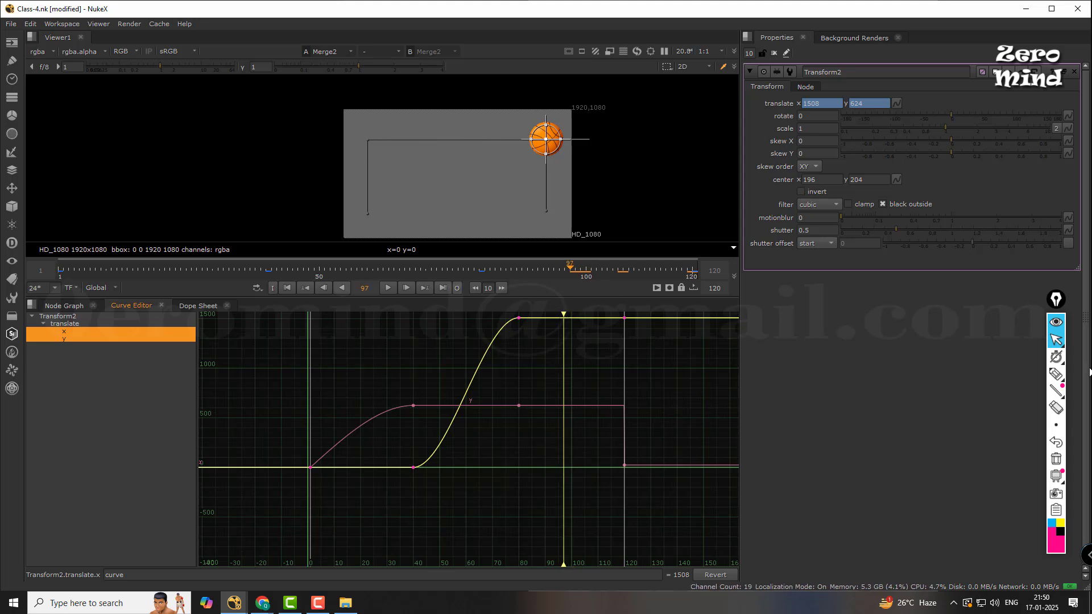
# - Handwrite an underlined "CTI" annotation in the empty area below the Transform2 properties and erase it
pyautogui.click(1056, 373)
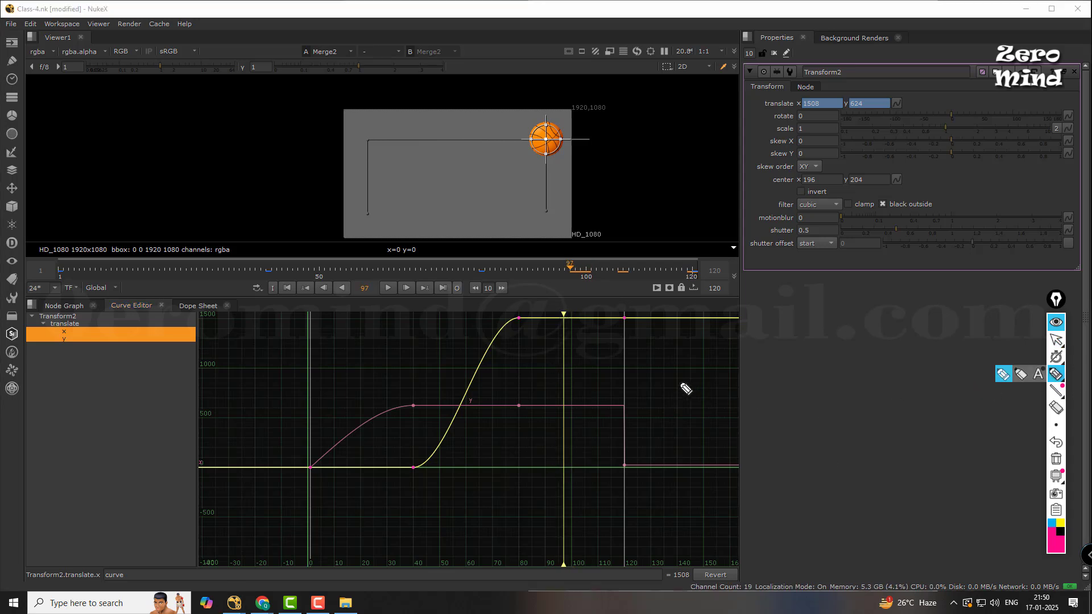
pyautogui.moveTo(768, 340)
pyautogui.mouseDown()
pyautogui.moveTo(770, 356)
pyautogui.moveTo(789, 353)
pyautogui.moveTo(803, 327)
pyautogui.moveTo(834, 323)
pyautogui.mouseUp()
pyautogui.moveTo(821, 326)
pyautogui.mouseDown()
pyautogui.moveTo(821, 349)
pyautogui.moveTo(846, 344)
pyautogui.mouseUp()
pyautogui.moveTo(763, 364)
pyautogui.mouseDown()
pyautogui.moveTo(773, 375)
pyautogui.moveTo(840, 363)
pyautogui.mouseUp()
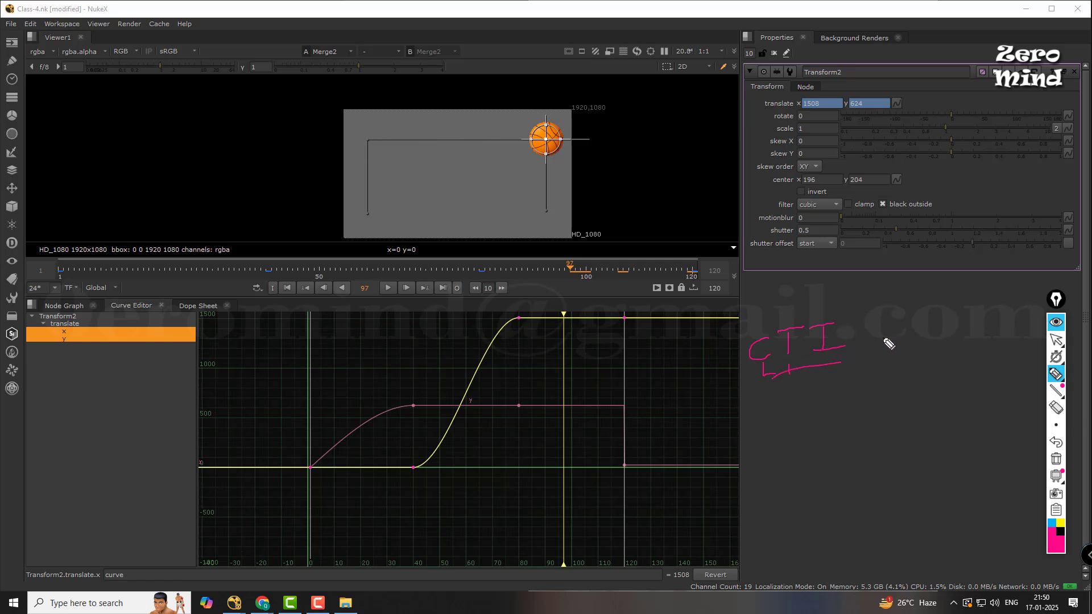
pyautogui.click(1056, 407)
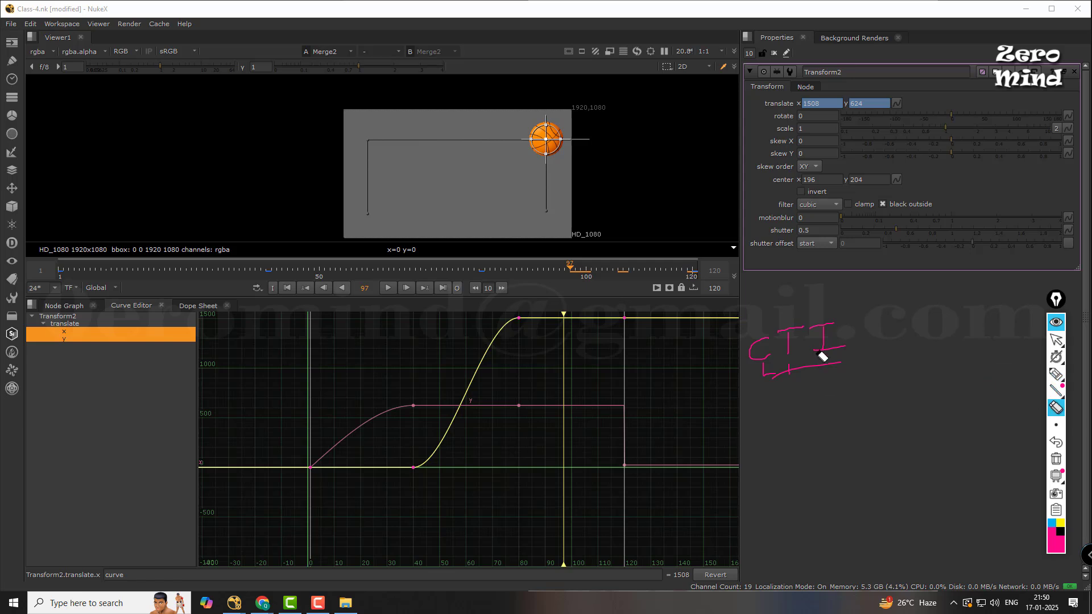
pyautogui.moveTo(819, 359)
pyautogui.mouseDown()
pyautogui.moveTo(756, 378)
pyautogui.moveTo(834, 335)
pyautogui.mouseUp()
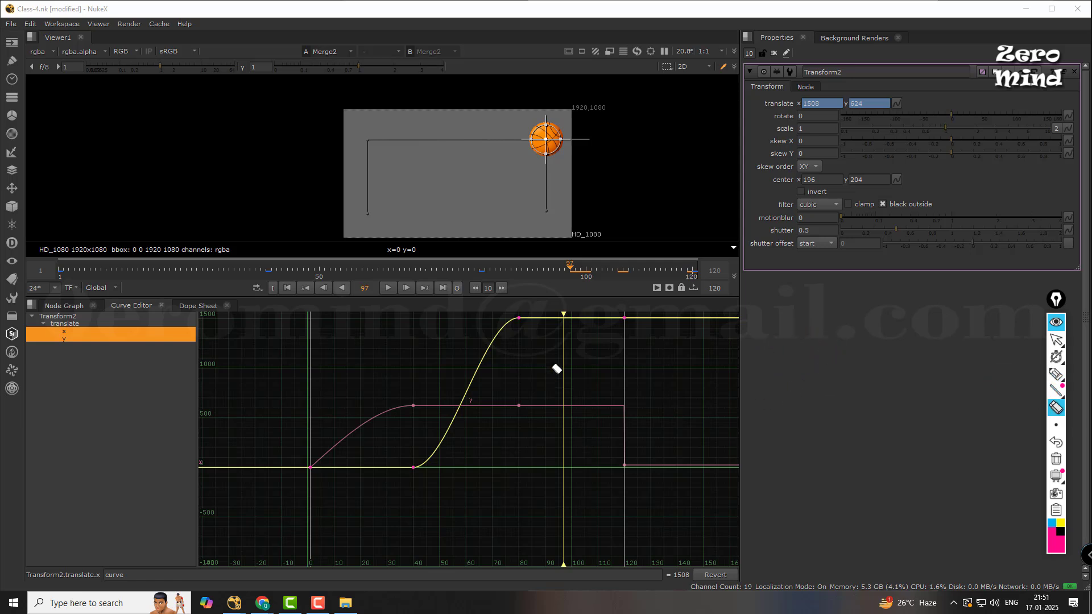
pyautogui.click(1056, 340)
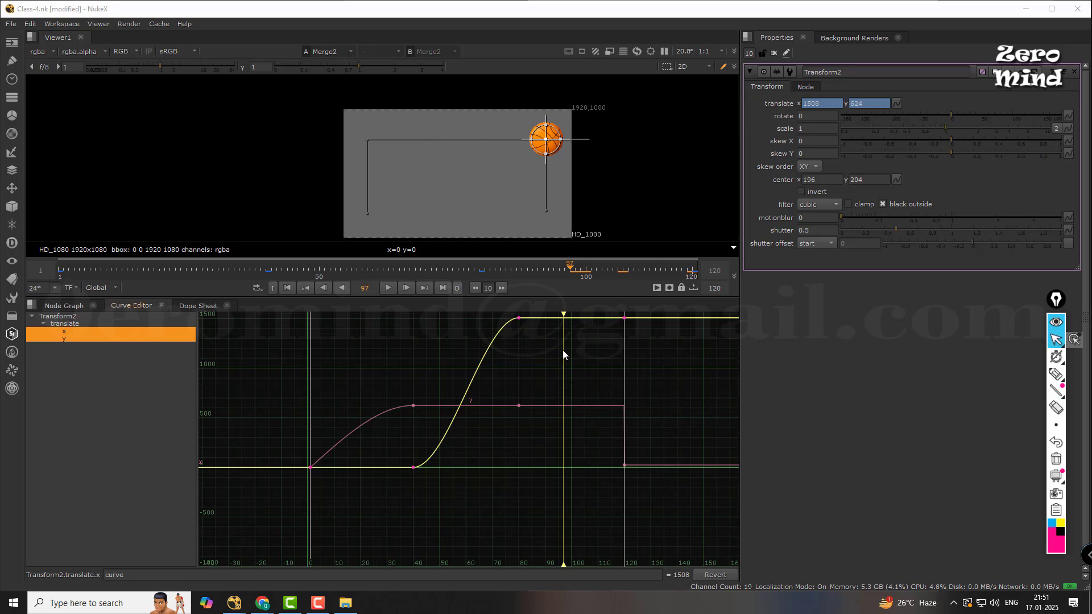
# - Scrub to frame 120 to review the motion, and set the translate y key at frame 80 to Smooth interpolation
pyautogui.moveTo(564, 316)
pyautogui.mouseDown()
pyautogui.moveTo(312, 331)
pyautogui.moveTo(273, 319)
pyautogui.moveTo(558, 361)
pyautogui.moveTo(618, 383)
pyautogui.moveTo(610, 394)
pyautogui.moveTo(525, 403)
pyautogui.moveTo(623, 406)
pyautogui.mouseUp()
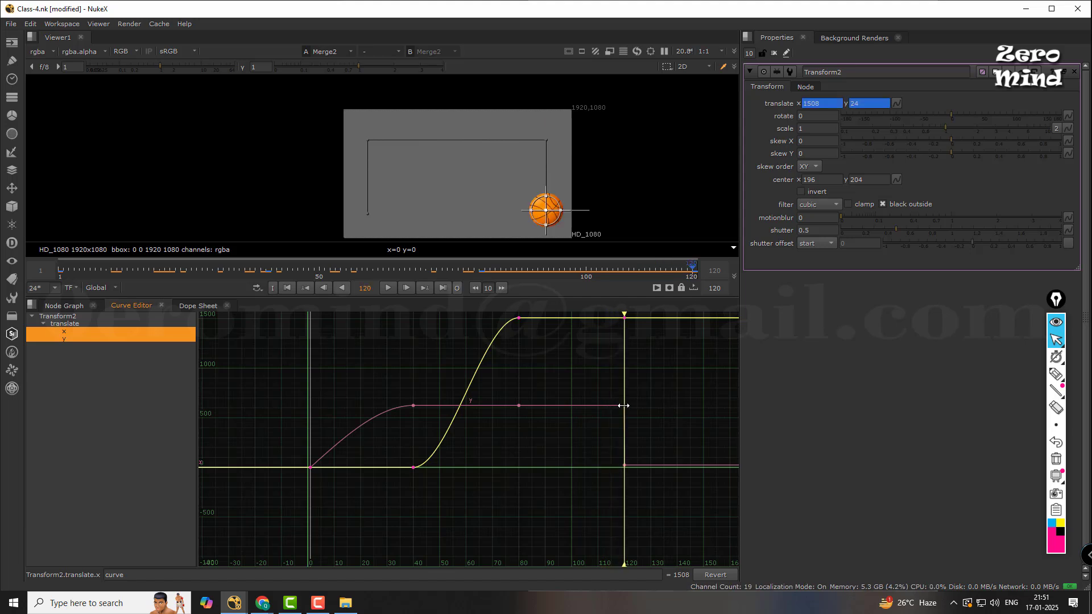
pyautogui.moveTo(623, 406)
pyautogui.mouseDown()
pyautogui.moveTo(561, 406)
pyautogui.moveTo(625, 407)
pyautogui.mouseUp()
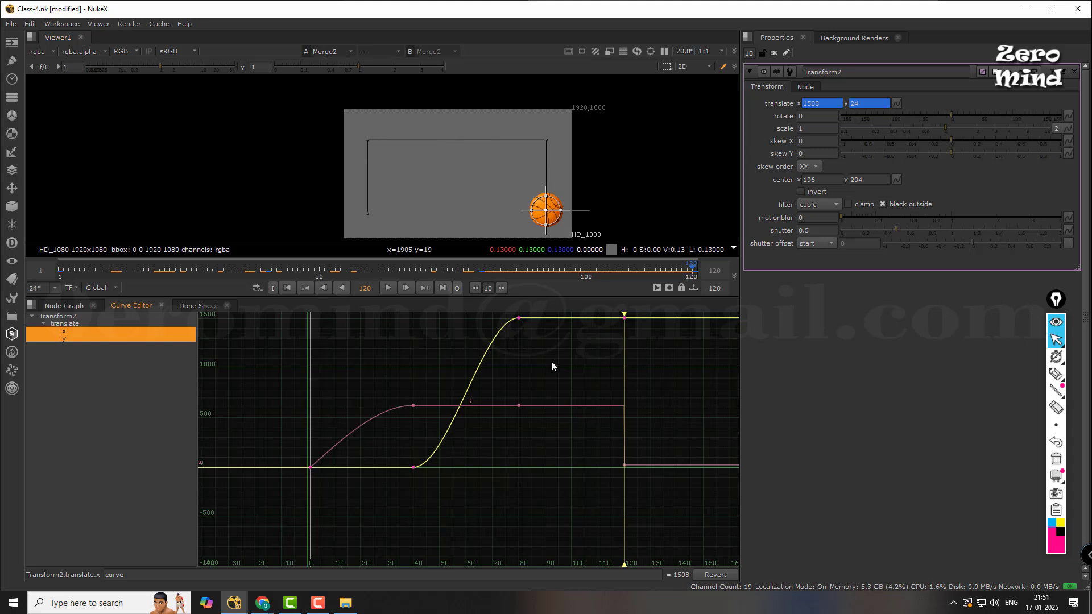
pyautogui.click(518, 406)
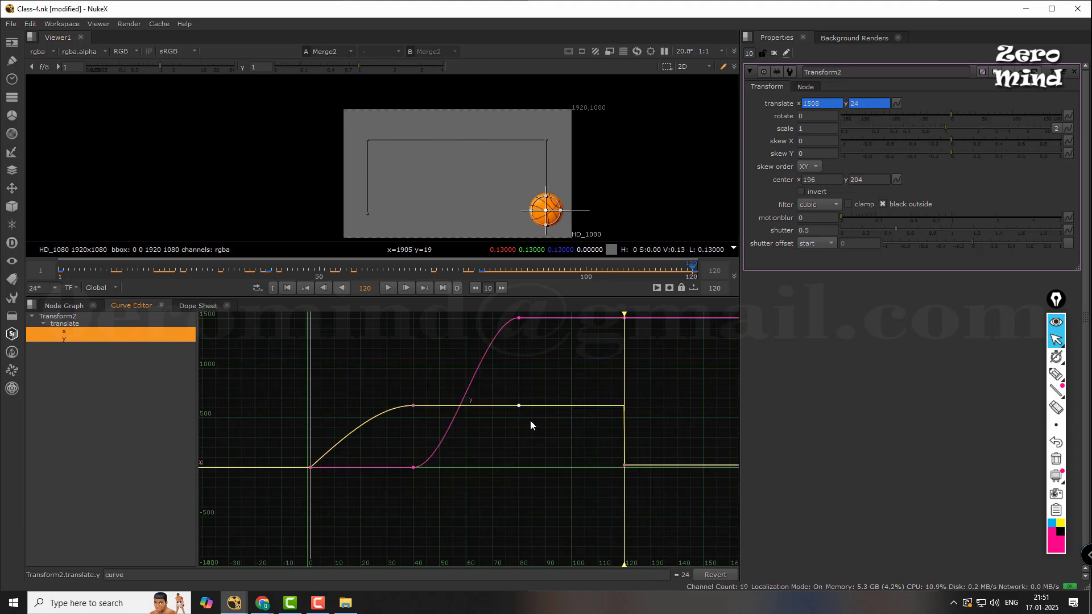
pyautogui.rightClick(525, 406)
pyautogui.moveTo(511, 404)
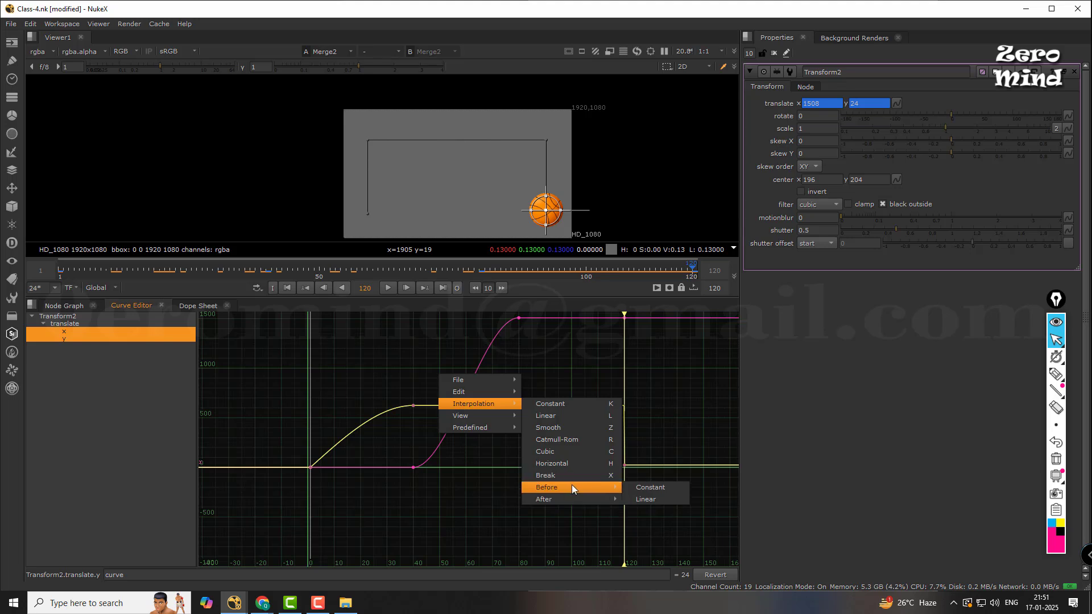
pyautogui.click(565, 428)
pyautogui.click(564, 441)
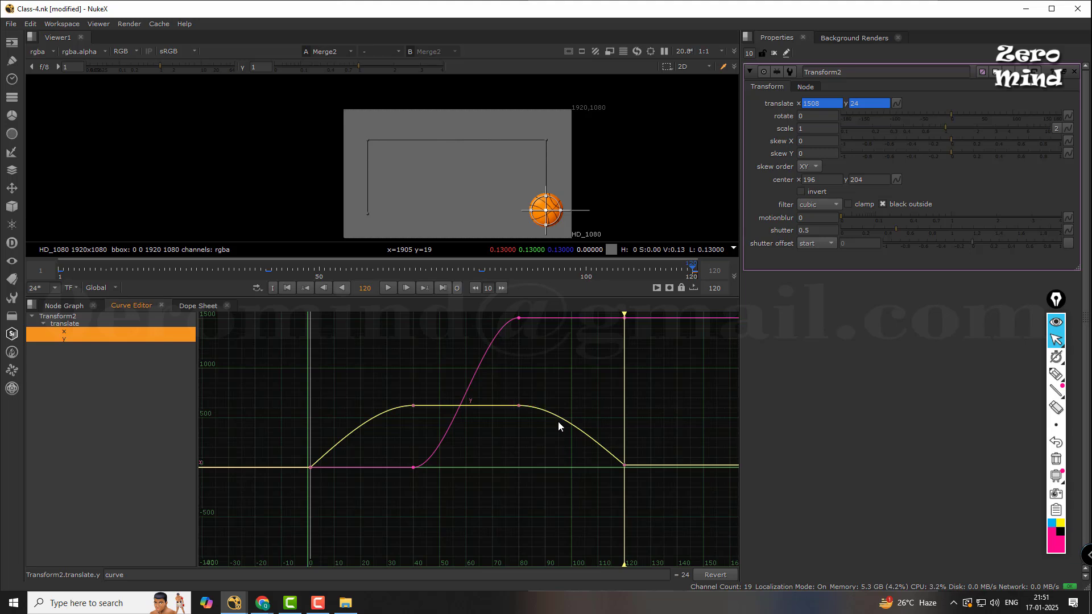
# - At frame 42, try reshaping the translate y curve by tilting the tangent handles of its key at frame 40 upward and downward
pyautogui.moveTo(393, 419); pyautogui.dragTo(394, 419)
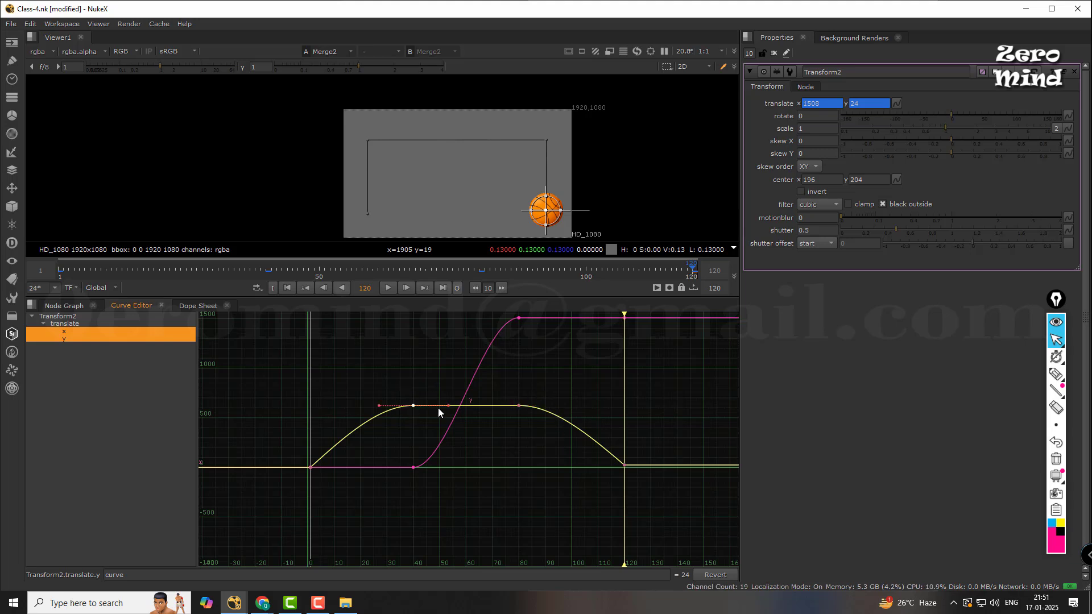
pyautogui.moveTo(541, 390); pyautogui.dragTo(502, 425)
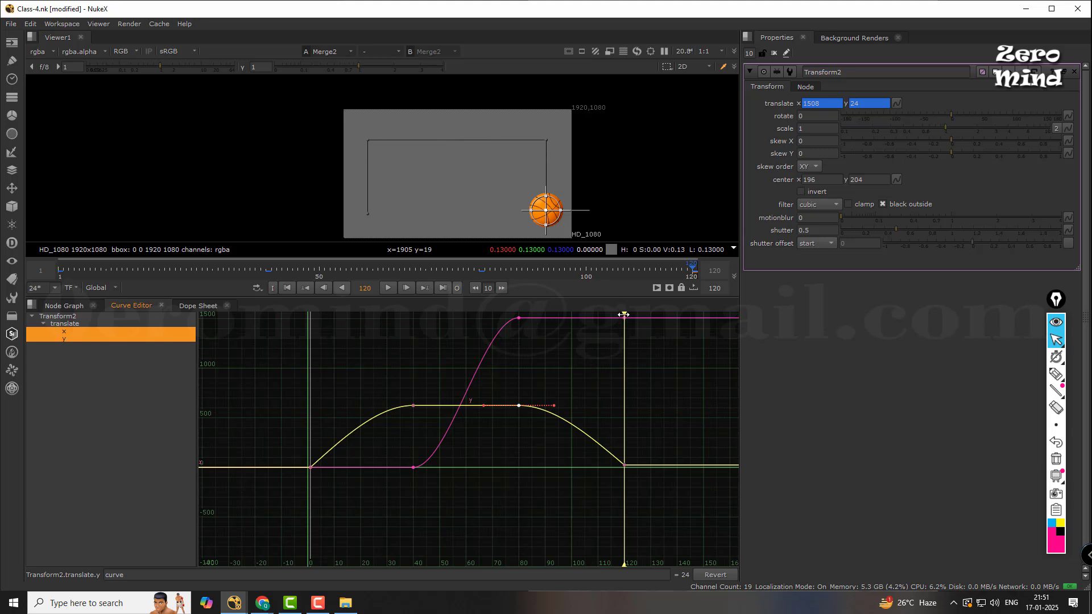
pyautogui.moveTo(624, 314); pyautogui.dragTo(418, 332)
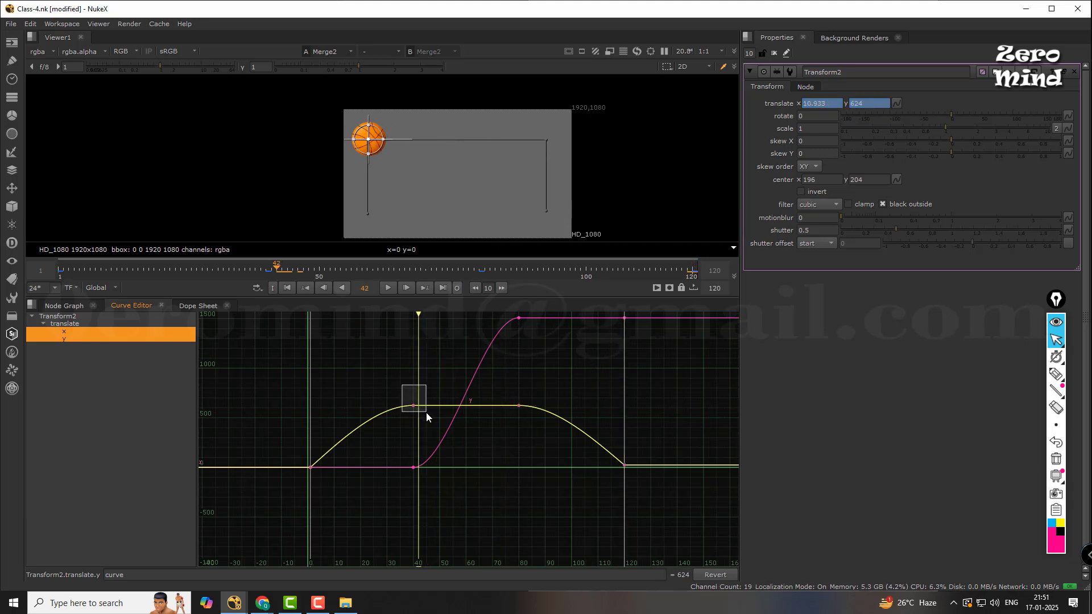
pyautogui.moveTo(448, 405); pyautogui.dragTo(439, 377)
pyautogui.moveTo(471, 334); pyautogui.dragTo(471, 334)
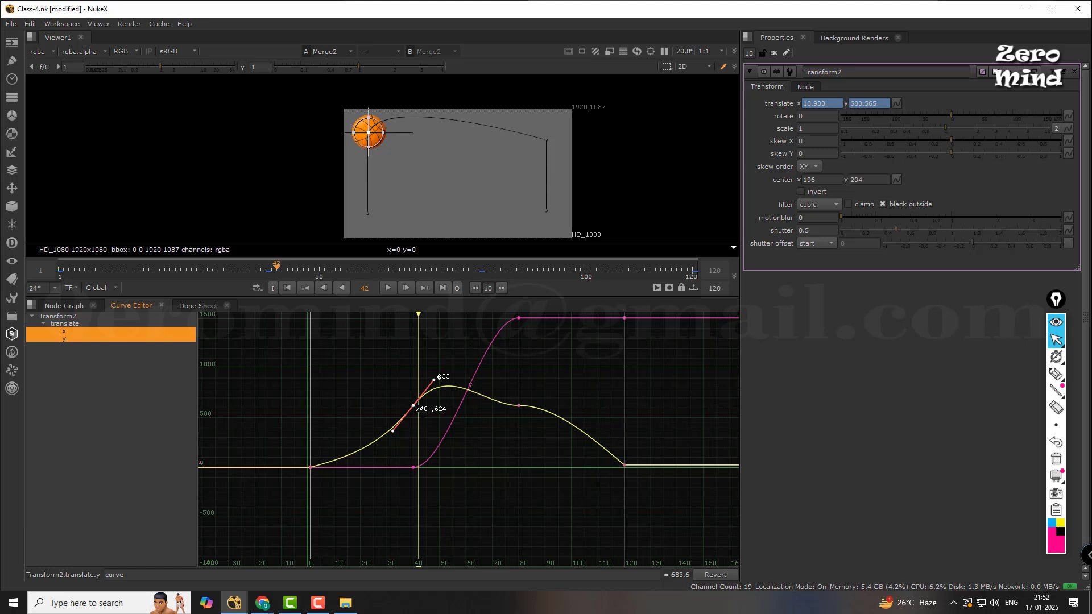
pyautogui.moveTo(391, 429)
pyautogui.mouseDown()
pyautogui.moveTo(380, 415)
pyautogui.moveTo(391, 424)
pyautogui.mouseUp()
pyautogui.moveTo(391, 424)
pyautogui.mouseDown(button='middle')
pyautogui.moveTo(393, 404)
pyautogui.moveTo(391, 431)
pyautogui.mouseUp(button='middle')
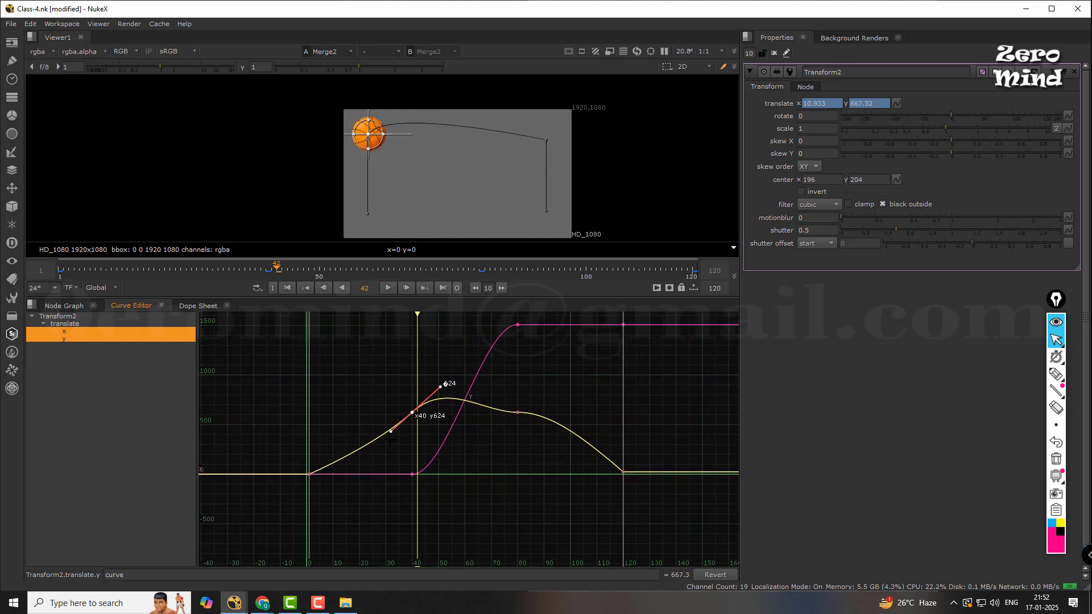
pyautogui.moveTo(391, 431); pyautogui.dragTo(396, 431)
pyautogui.moveTo(493, 434); pyautogui.dragTo(449, 436, button='middle')
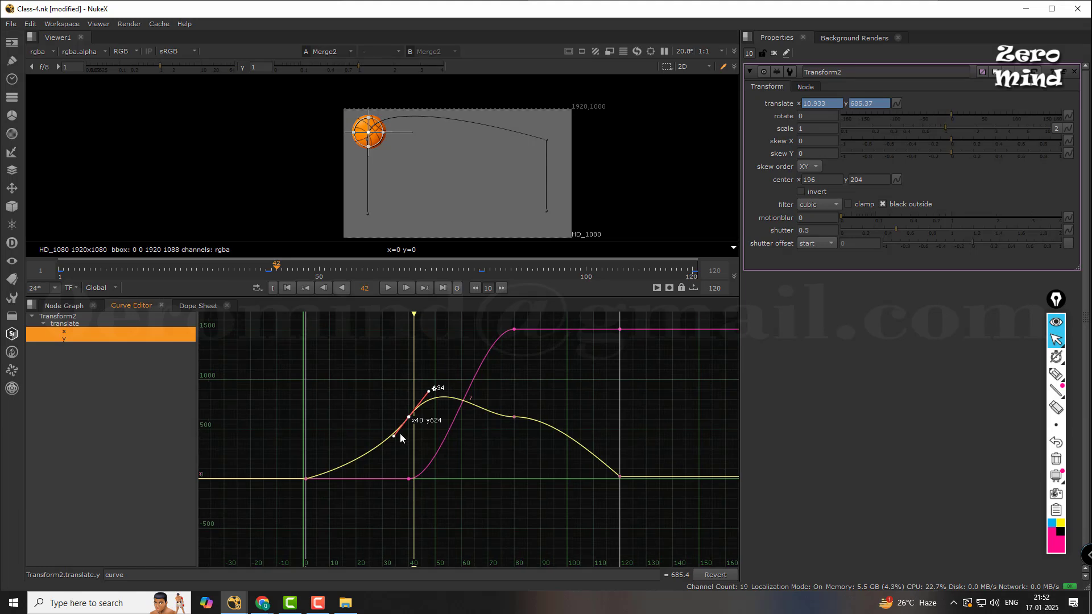
pyautogui.moveTo(435, 388); pyautogui.dragTo(453, 440)
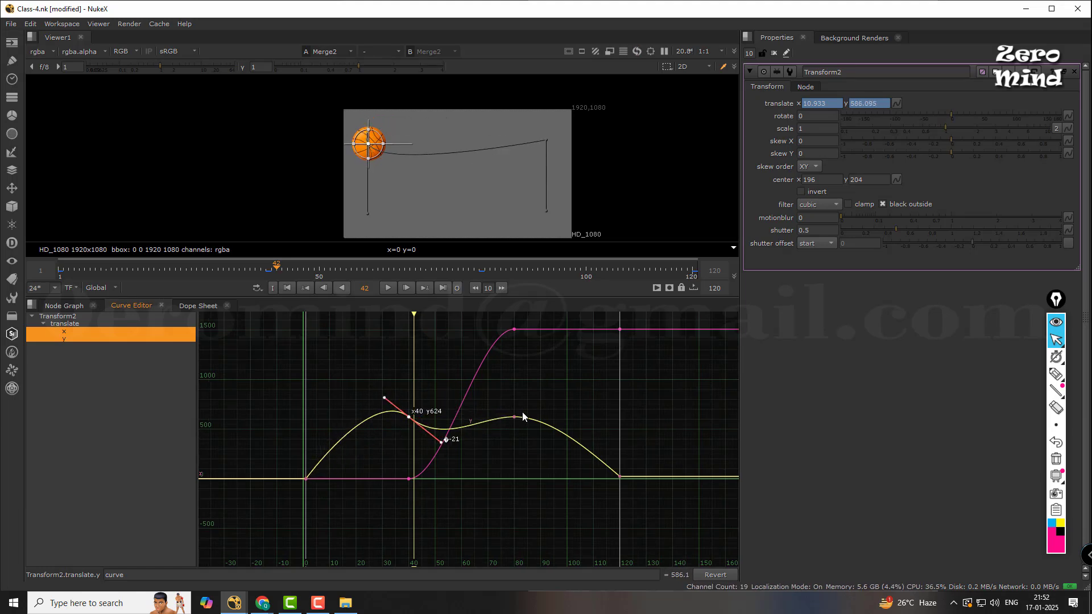
# - Tilt the translate y tangent at frame 80 by about 10 degrees, and move the translate x key at frame 80 to frame 110
pyautogui.moveTo(524, 407); pyautogui.dragTo(484, 424)
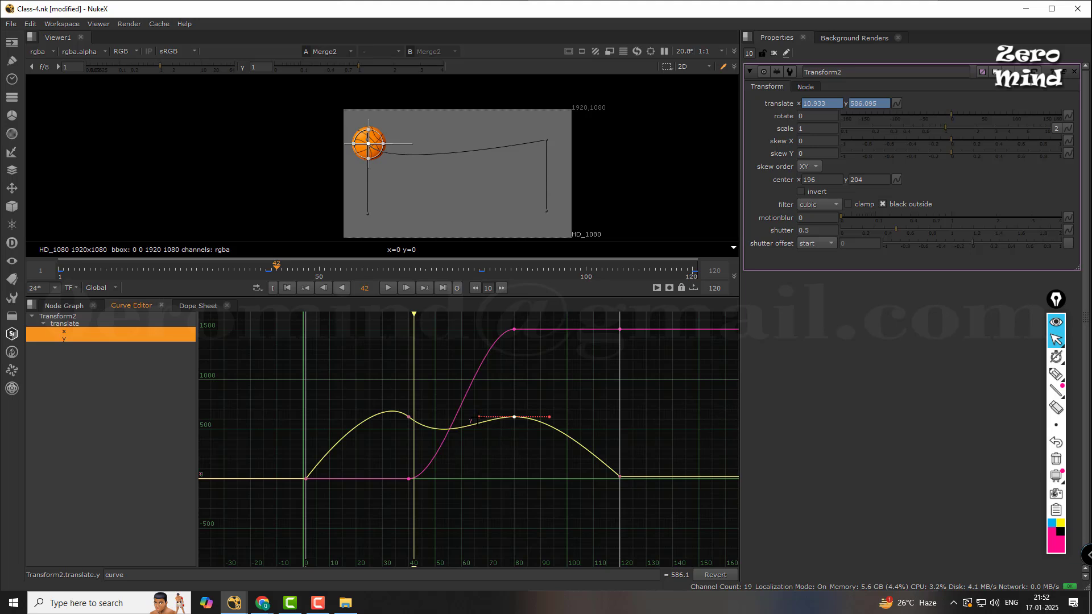
pyautogui.moveTo(549, 417)
pyautogui.mouseDown()
pyautogui.moveTo(558, 391)
pyautogui.moveTo(555, 401)
pyautogui.mouseUp()
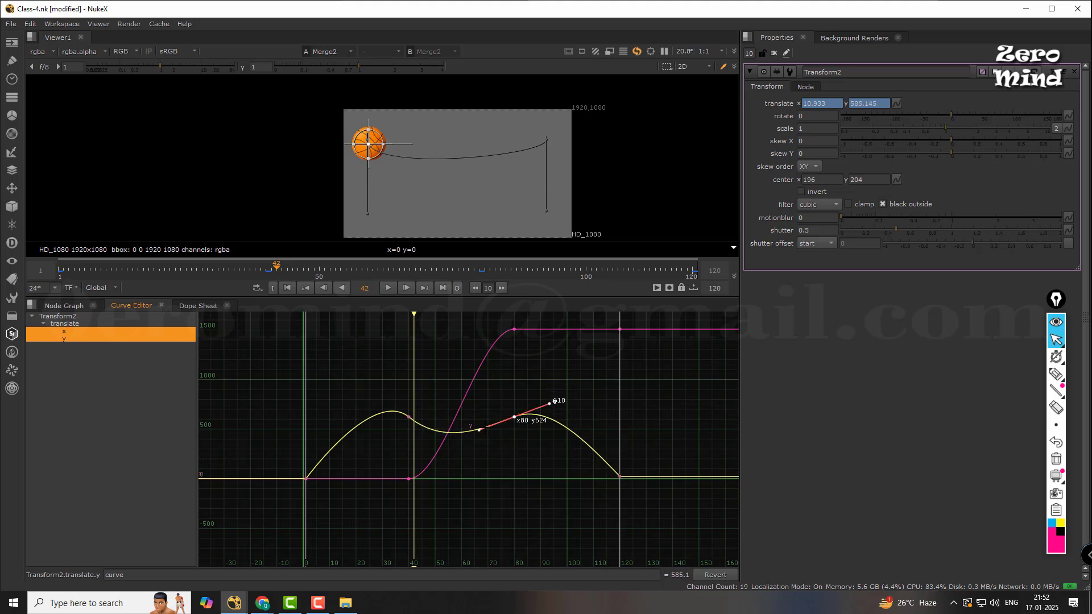
pyautogui.click(524, 460)
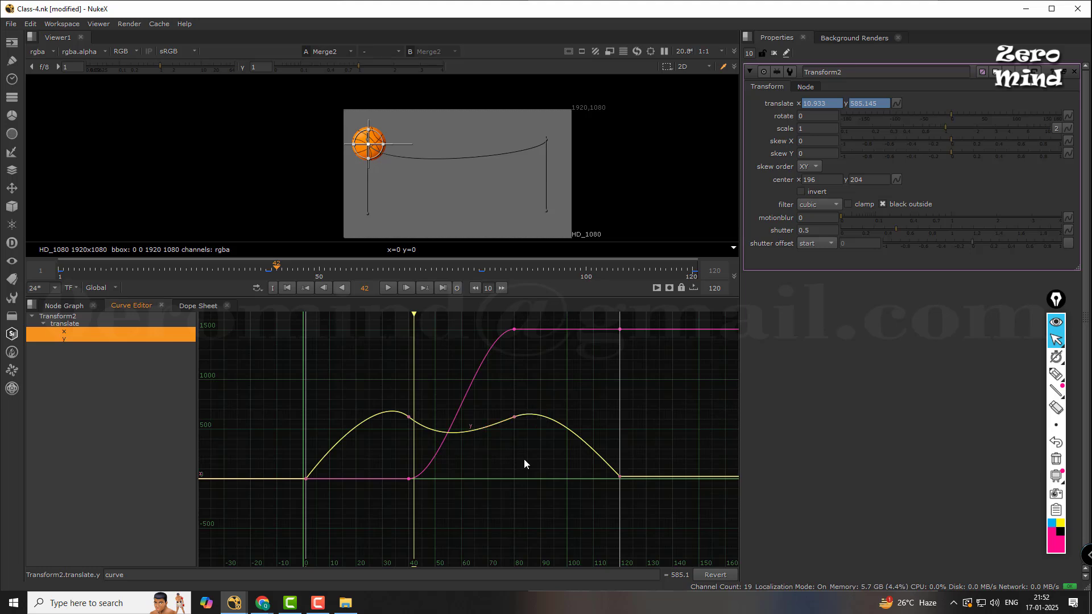
pyautogui.moveTo(524, 322); pyautogui.dragTo(602, 329)
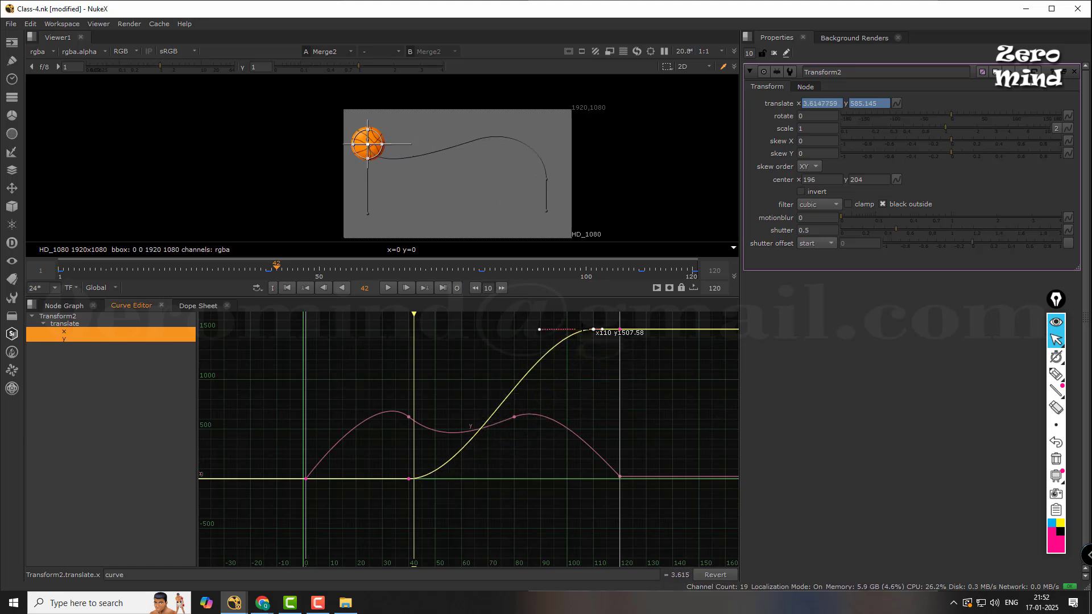
pyautogui.click(577, 391)
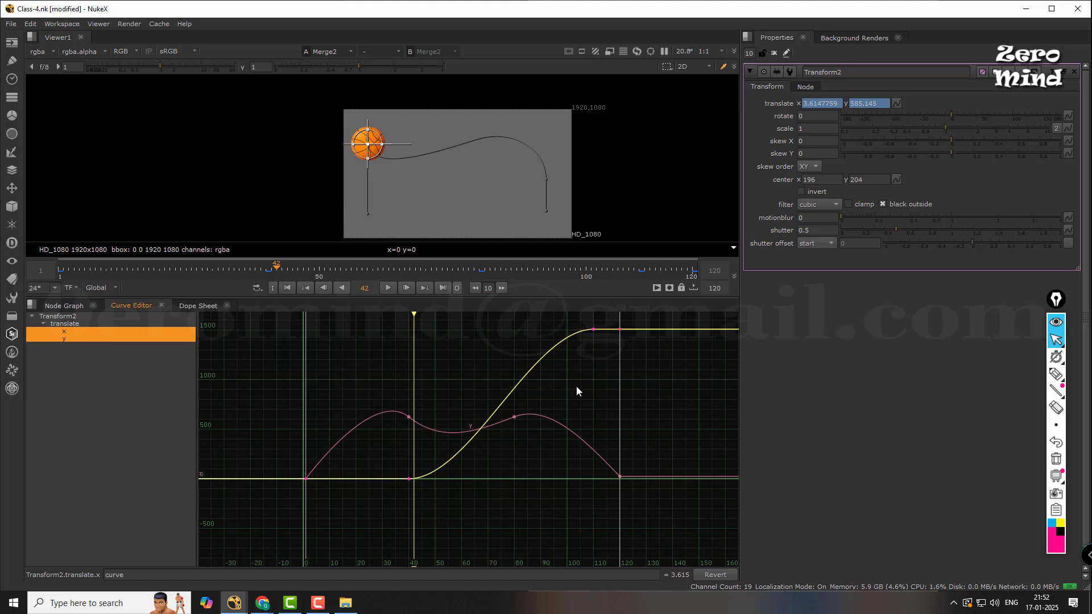
# - Undo the translate x key move and all the tangent changes on the translate y curve
pyautogui.hotkey('ctrl', 'z')
pyautogui.hotkey('ctrl', 'z')
pyautogui.hotkey('ctrl', 'z')
pyautogui.hotkey('ctrl', 'z')
pyautogui.hotkey('ctrl', 'z')
pyautogui.hotkey('ctrl', 'z')
pyautogui.hotkey('ctrl', 'z')
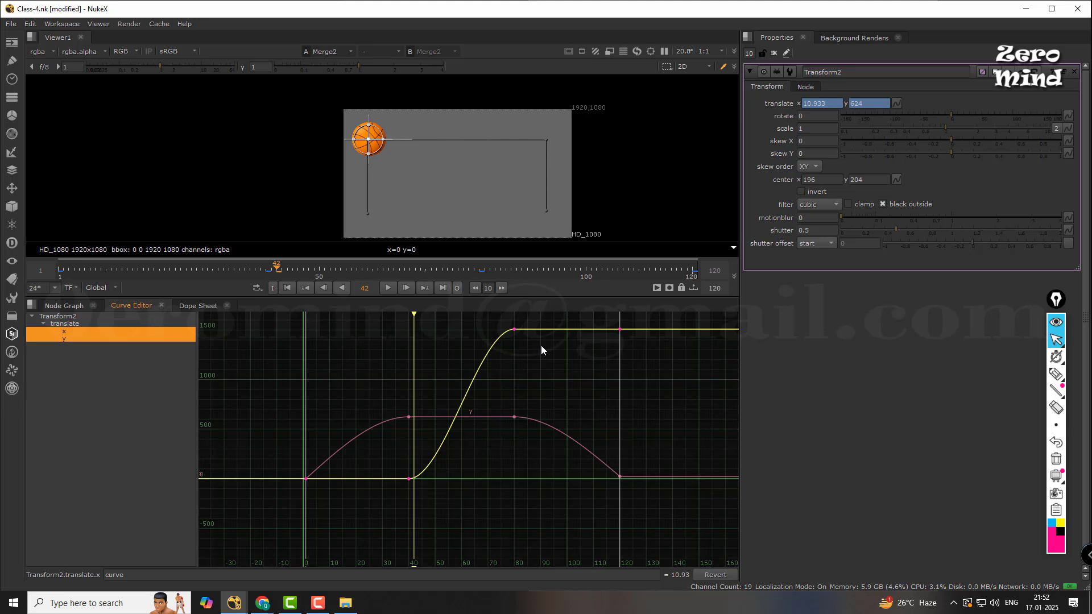
# - Review the animation by jumping back to the keyframe at frame 1 and stepping forward through the keyframes to frame 80
pyautogui.moveTo(271, 270); pyautogui.dragTo(266, 271)
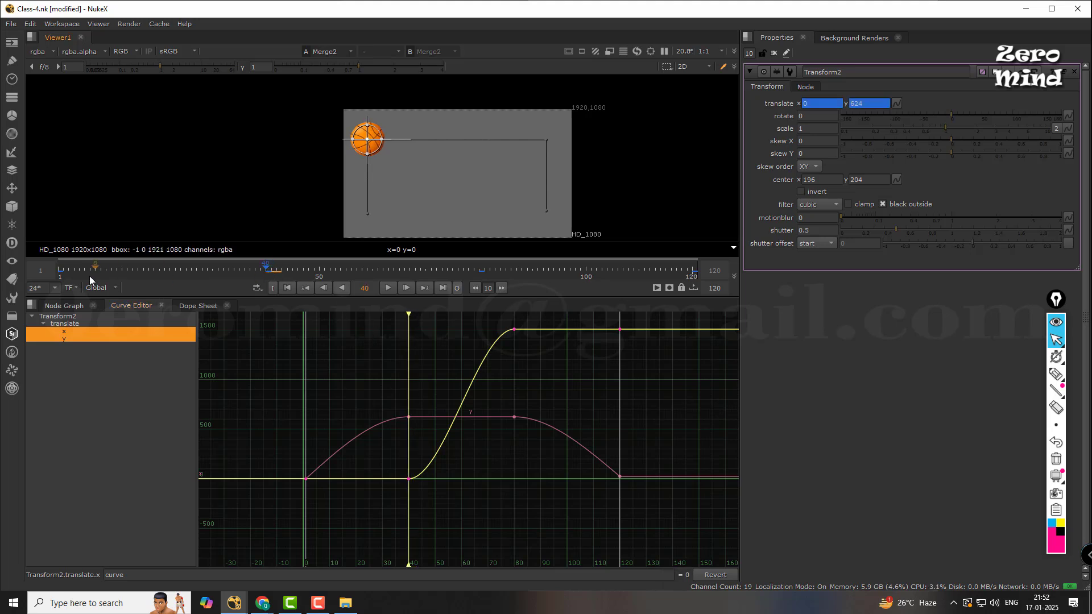
pyautogui.click(308, 288)
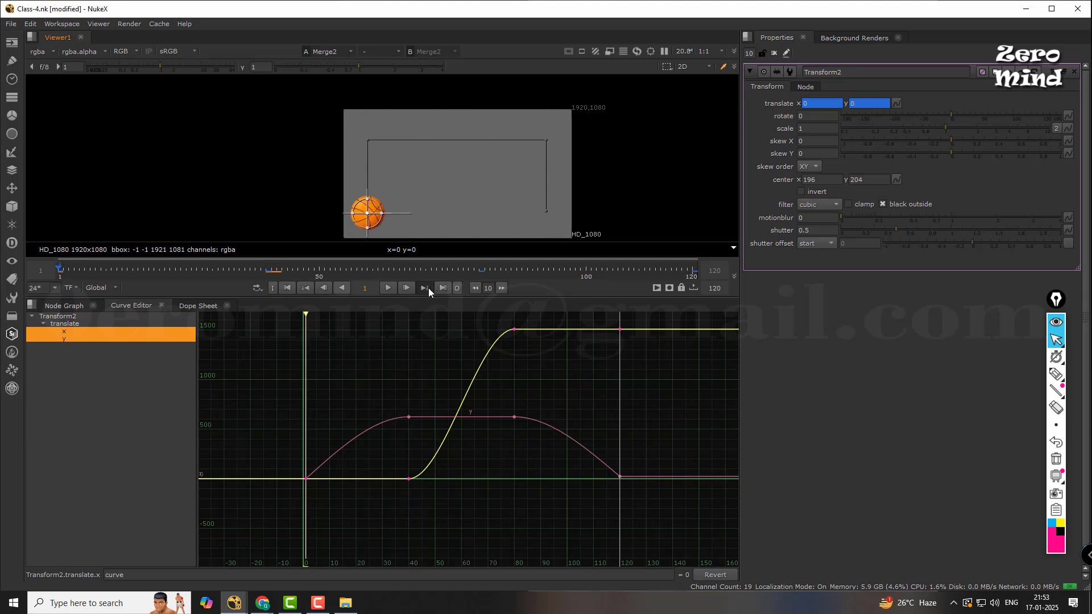
pyautogui.moveTo(60, 269); pyautogui.dragTo(207, 269)
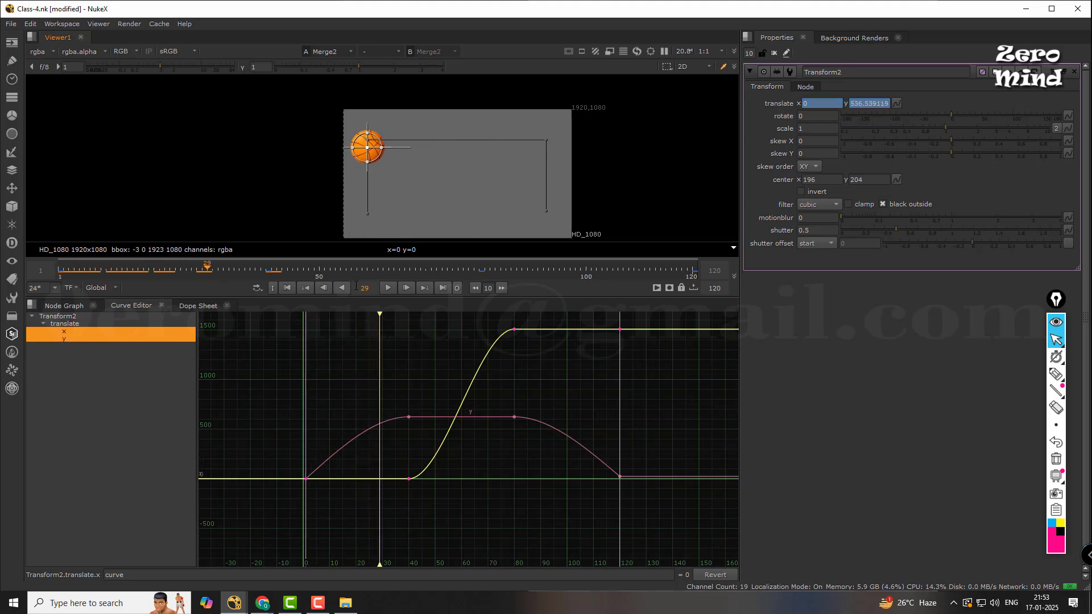
pyautogui.click(428, 287)
pyautogui.click(428, 288)
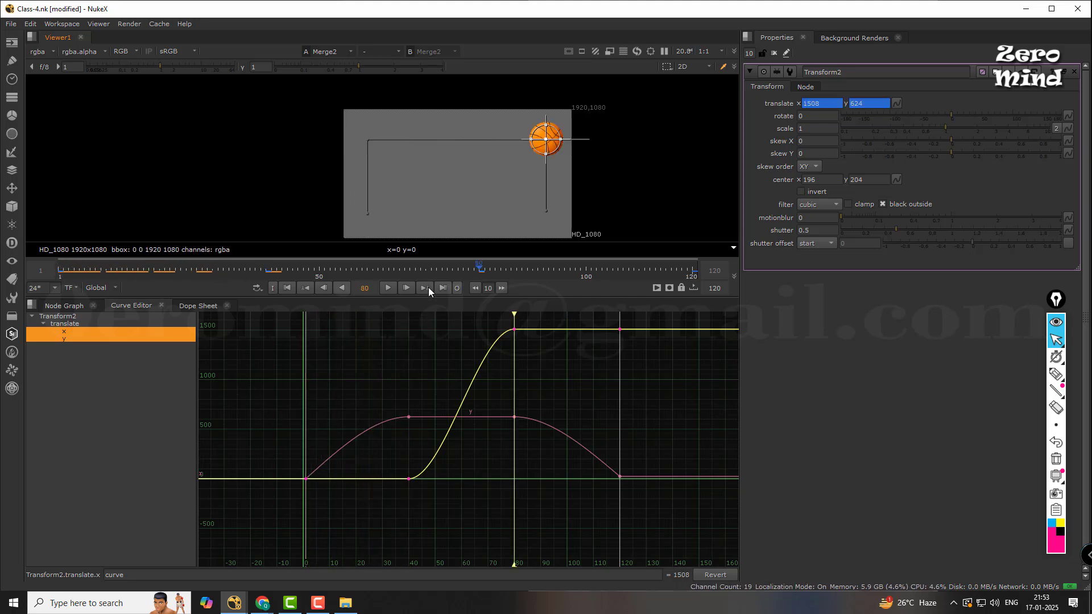
# - Go to the keyframe at frame 120, then move the translate x and y keys from frame 40 to frame 28 in the Dope Sheet
pyautogui.click(428, 288)
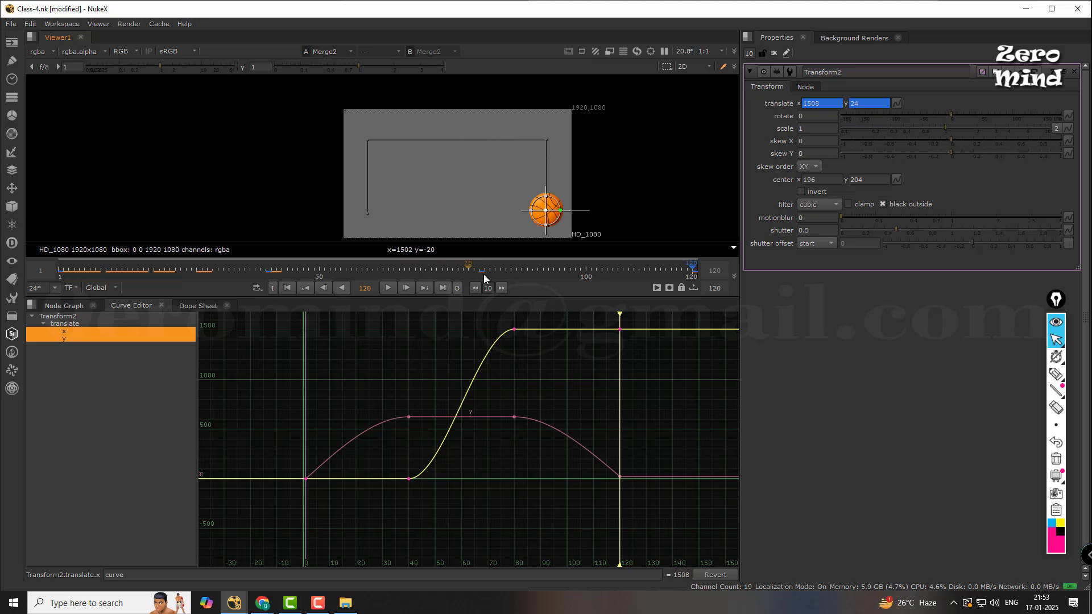
pyautogui.click(196, 307)
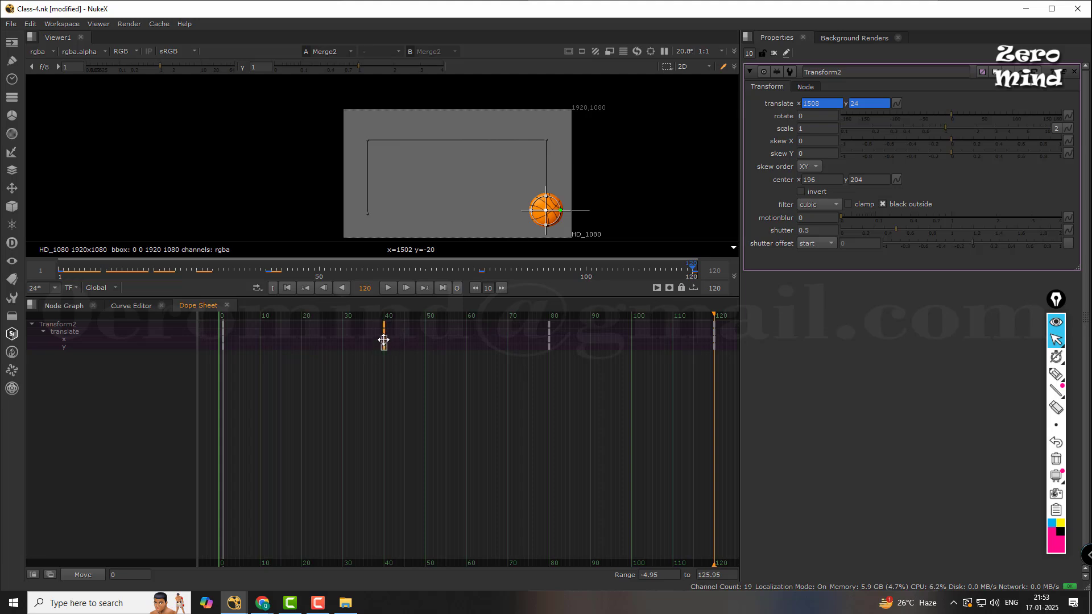
pyautogui.moveTo(382, 340); pyautogui.dragTo(335, 343)
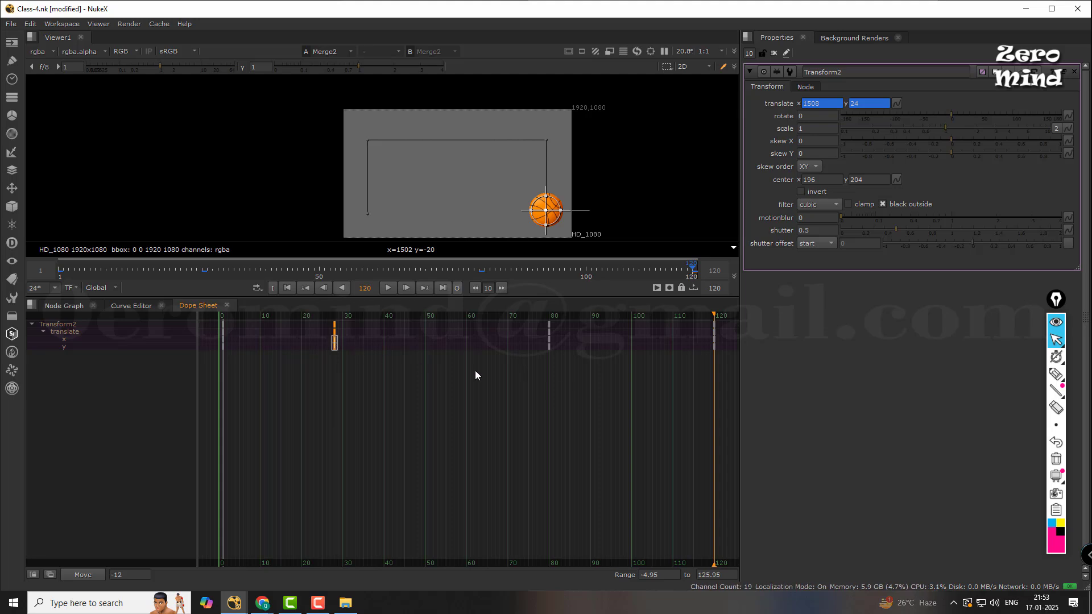
# - Circle the moved Dope Sheet keys with the annotation pen and draw an arrow from them to their marker on the timeline
pyautogui.click(1057, 375)
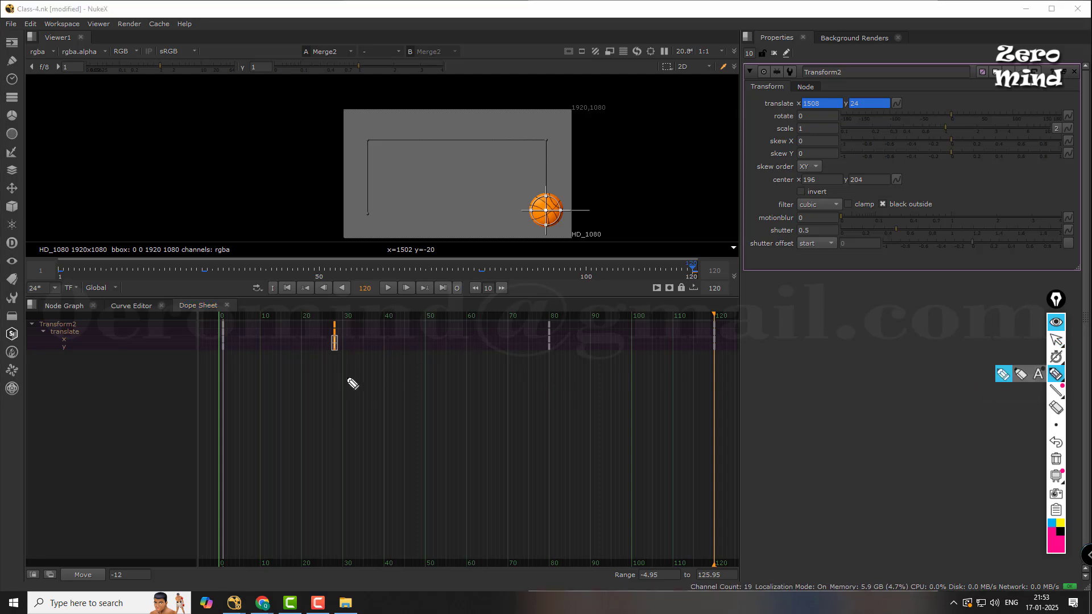
pyautogui.moveTo(354, 330); pyautogui.dragTo(339, 318)
pyautogui.moveTo(344, 365)
pyautogui.mouseDown()
pyautogui.moveTo(354, 332)
pyautogui.moveTo(319, 324)
pyautogui.moveTo(326, 332)
pyautogui.moveTo(205, 282)
pyautogui.moveTo(226, 279)
pyautogui.mouseUp()
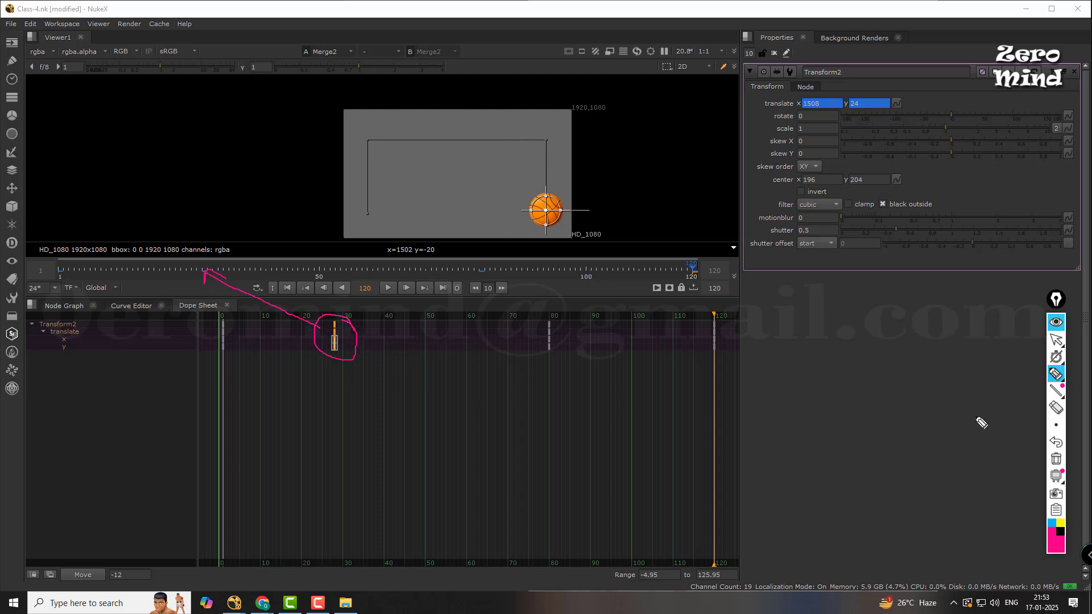
pyautogui.click(1056, 339)
# - Move the translate keys at frame 28 to frame 50 in the Dope Sheet and erase the pen annotations
pyautogui.moveTo(366, 325); pyautogui.dragTo(425, 345)
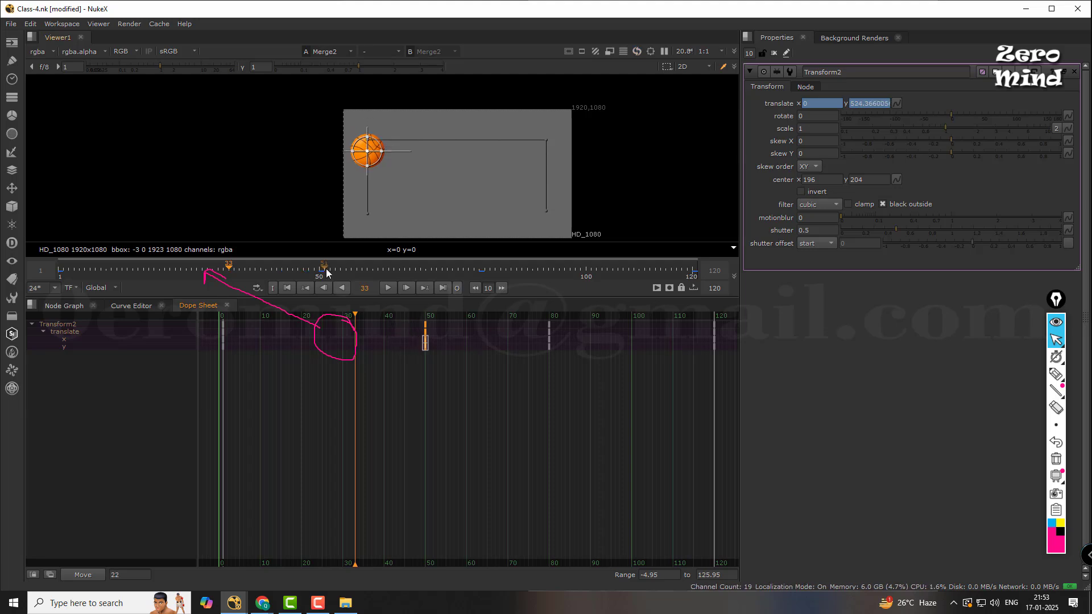
pyautogui.click(1056, 408)
pyautogui.moveTo(358, 329)
pyautogui.mouseDown()
pyautogui.moveTo(266, 332)
pyautogui.moveTo(300, 333)
pyautogui.mouseUp()
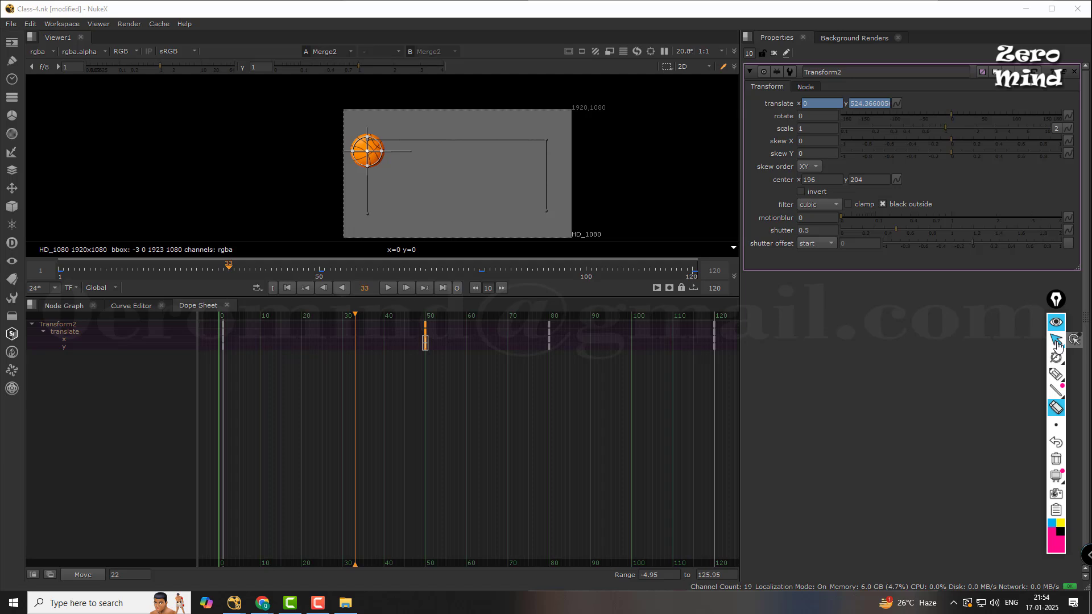
pyautogui.click(1055, 341)
# - Try moving only the translate y key from frame 80 to frame 90, view frame 90, and return the key to frame 80
pyautogui.moveTo(558, 322); pyautogui.dragTo(539, 352)
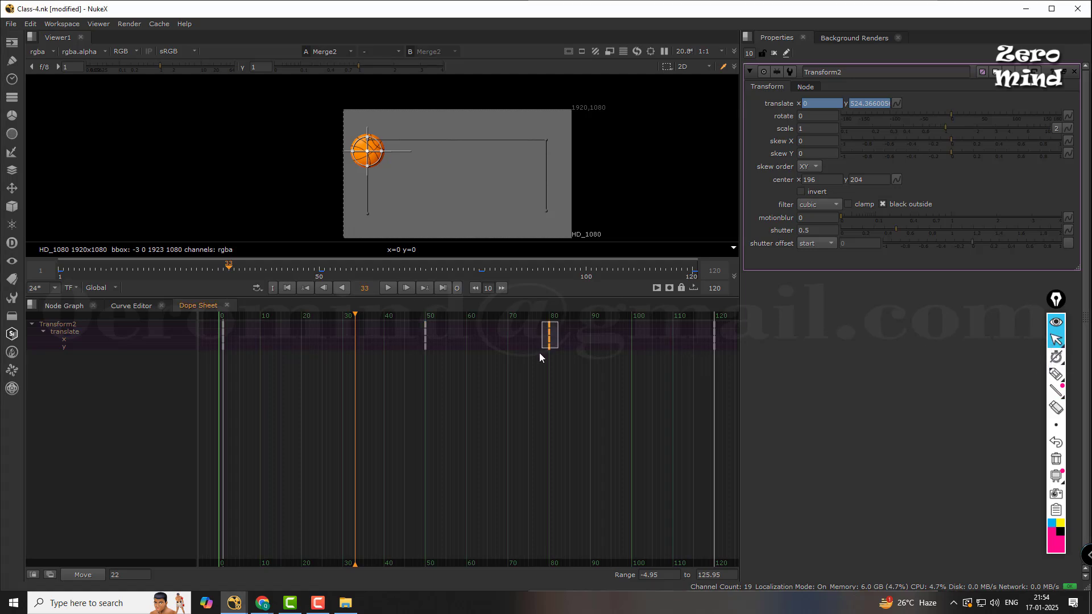
pyautogui.click(548, 342)
pyautogui.click(549, 346)
pyautogui.moveTo(549, 346); pyautogui.dragTo(590, 356)
pyautogui.moveTo(485, 266); pyautogui.dragTo(534, 306)
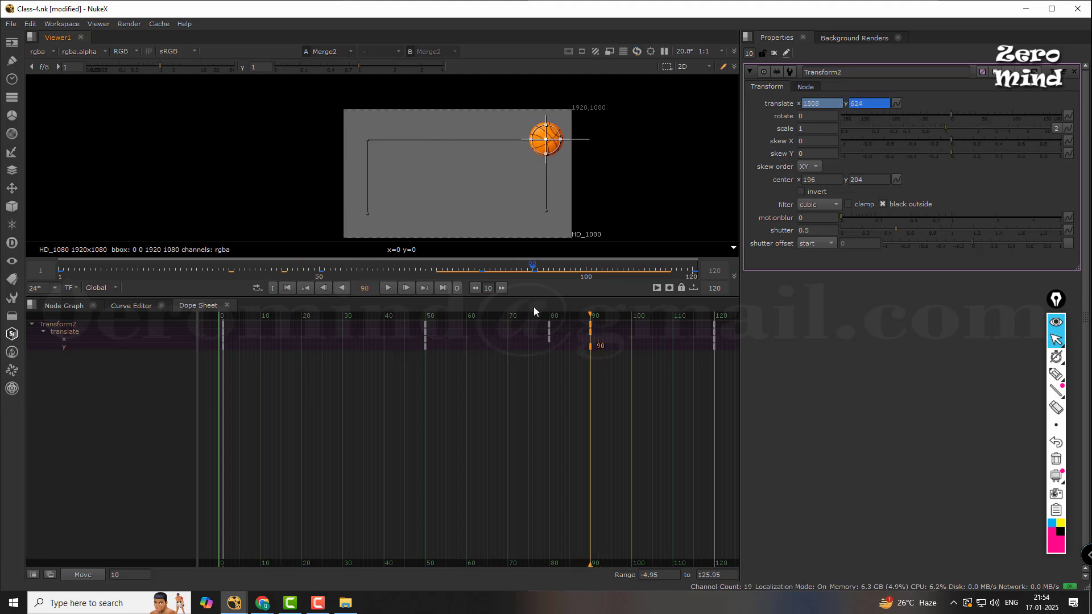
pyautogui.moveTo(590, 346); pyautogui.dragTo(550, 352)
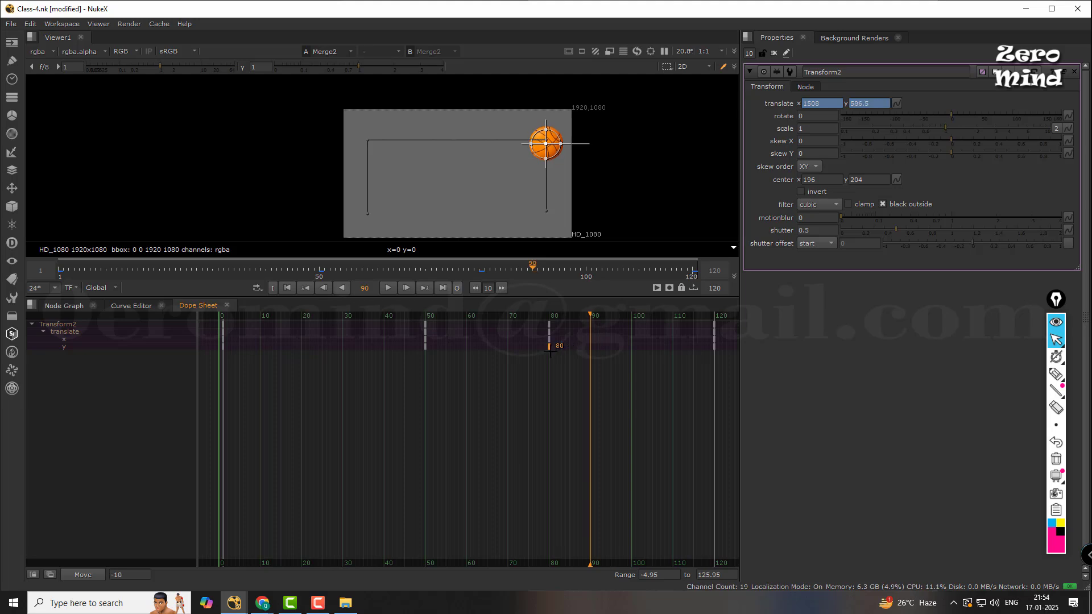
pyautogui.moveTo(688, 363); pyautogui.dragTo(715, 343)
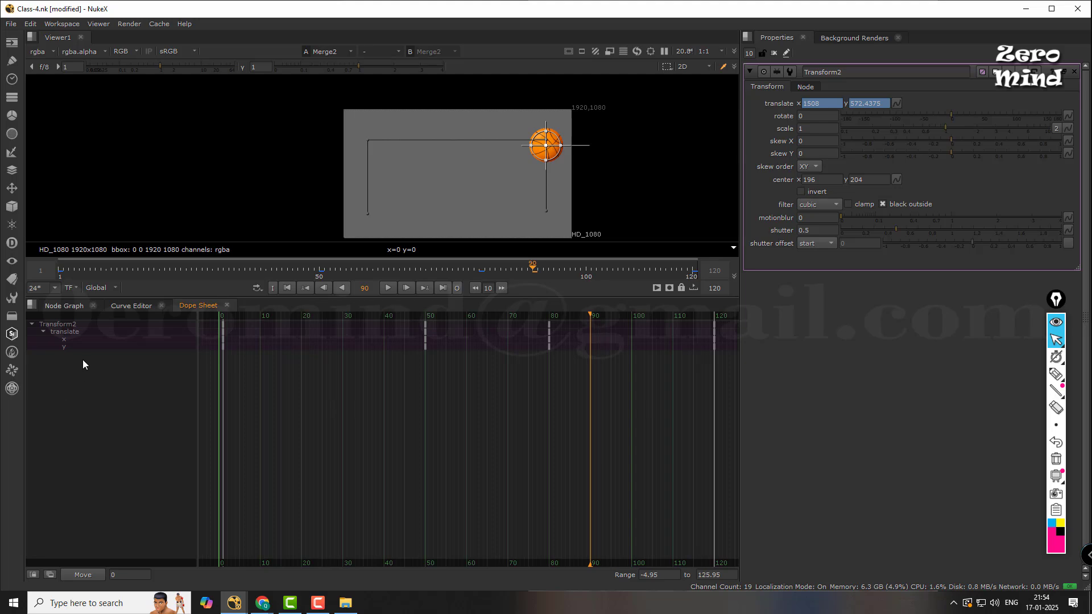
# - Look over the whole node graph, examining the roto and matte backdrops and both basketball composites
pyautogui.click(64, 306)
pyautogui.scroll(-4, 407, 447)
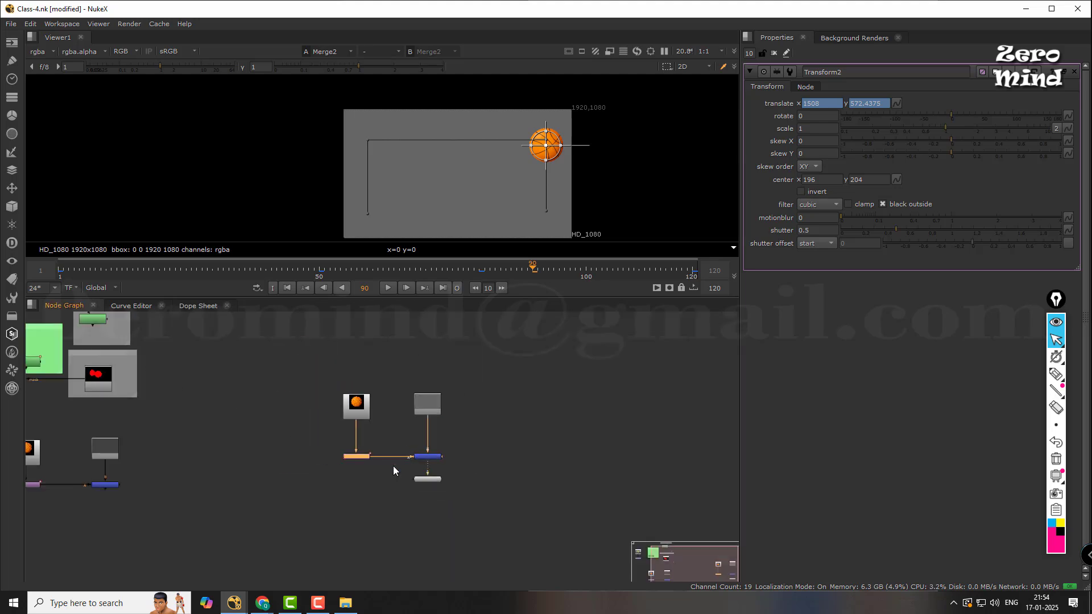
pyautogui.moveTo(265, 449); pyautogui.dragTo(421, 454, button='middle')
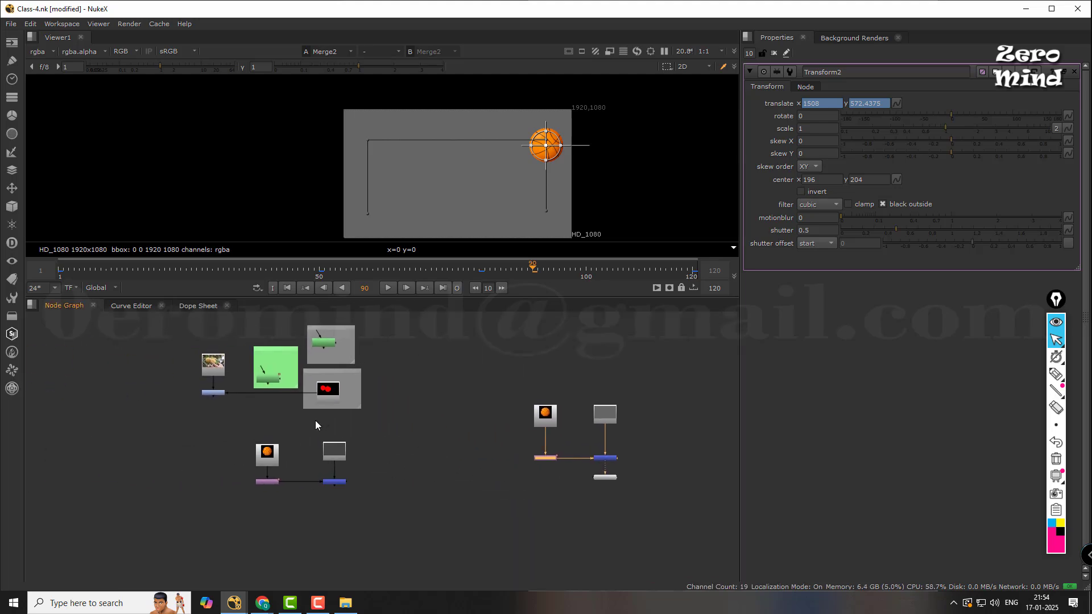
pyautogui.scroll(2, 312, 419)
pyautogui.moveTo(417, 391); pyautogui.dragTo(374, 411, button='middle')
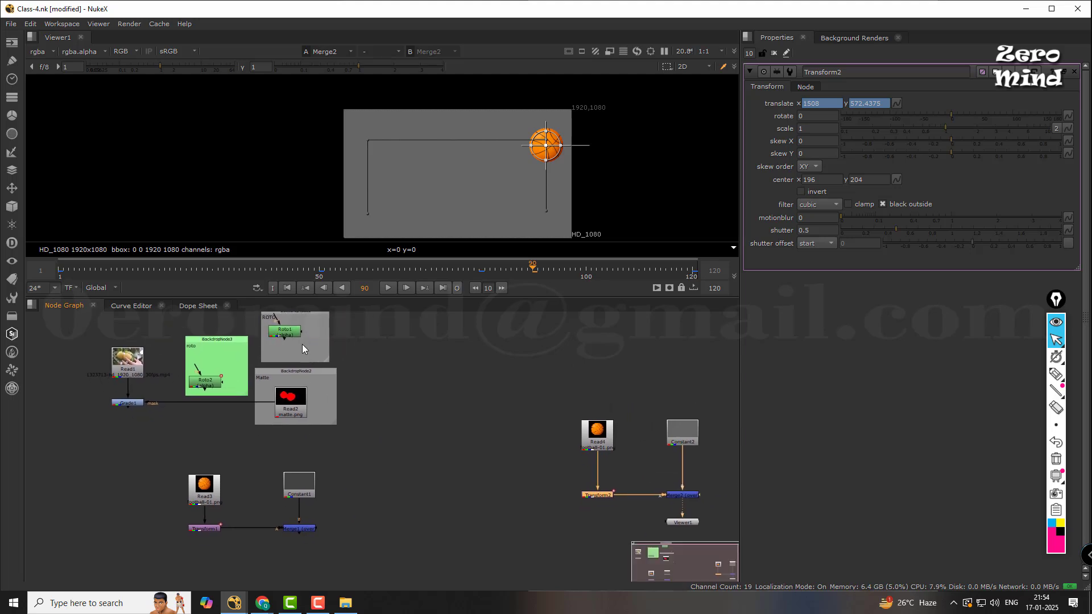
pyautogui.moveTo(302, 344); pyautogui.dragTo(428, 376)
pyautogui.moveTo(437, 435); pyautogui.dragTo(439, 428, button='middle')
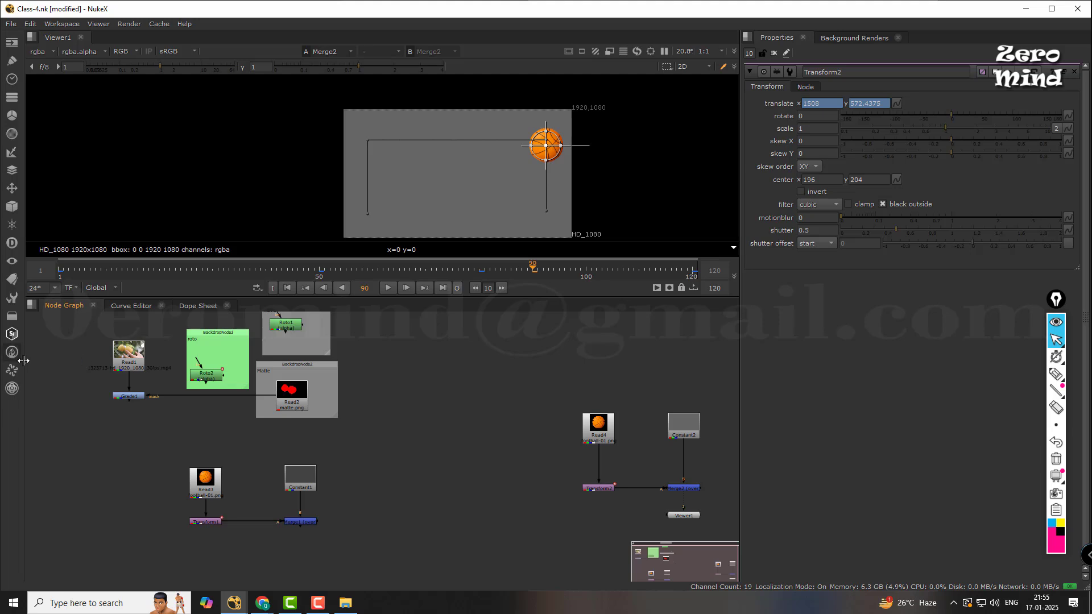
pyautogui.scroll(4, 123, 373)
pyautogui.scroll(-3, 122, 373)
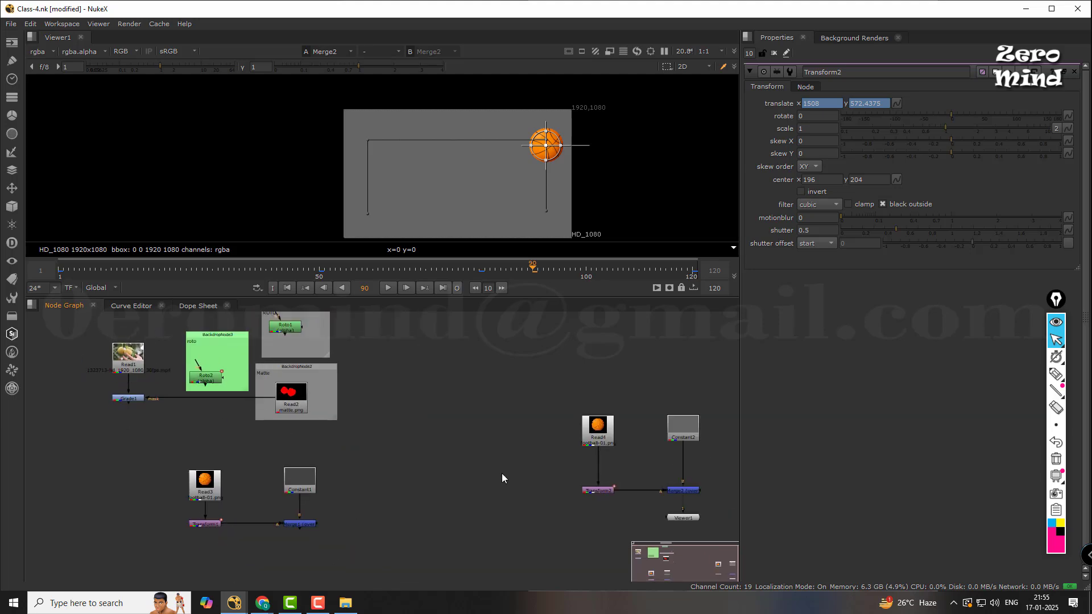
pyautogui.scroll(-2, 491, 475)
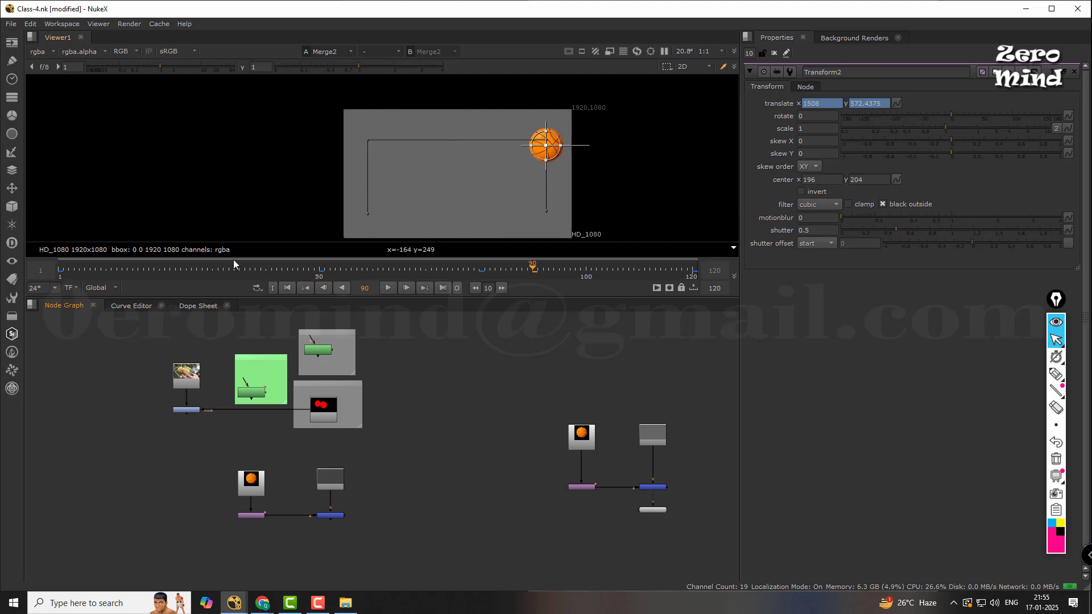
# - Check the translate curves in the Curve Editor and the keys in the Dope Sheet, and return to the Node Graph
pyautogui.click(130, 308)
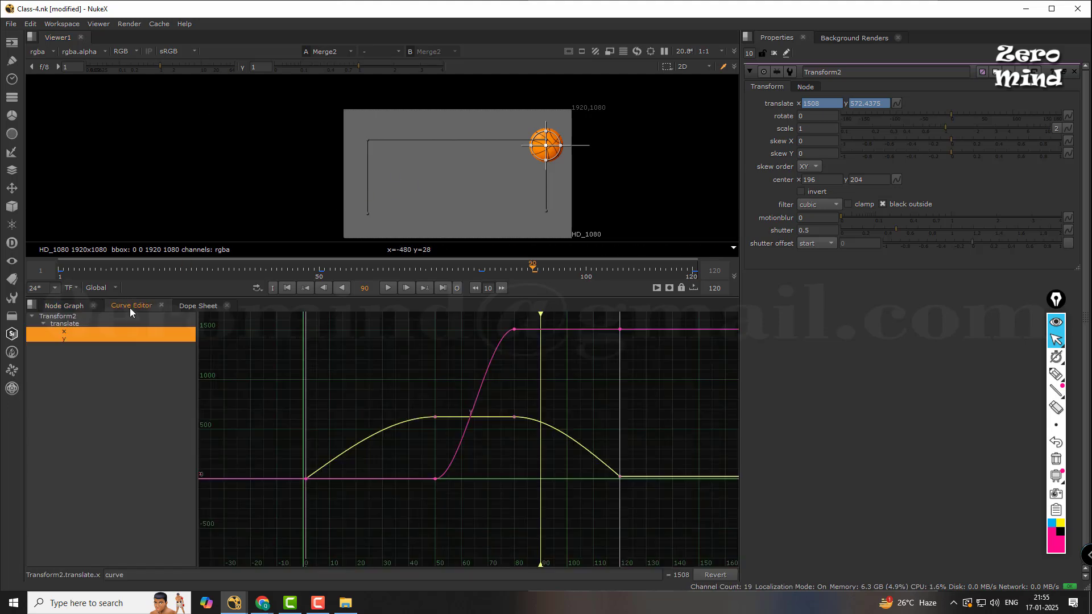
pyautogui.click(199, 307)
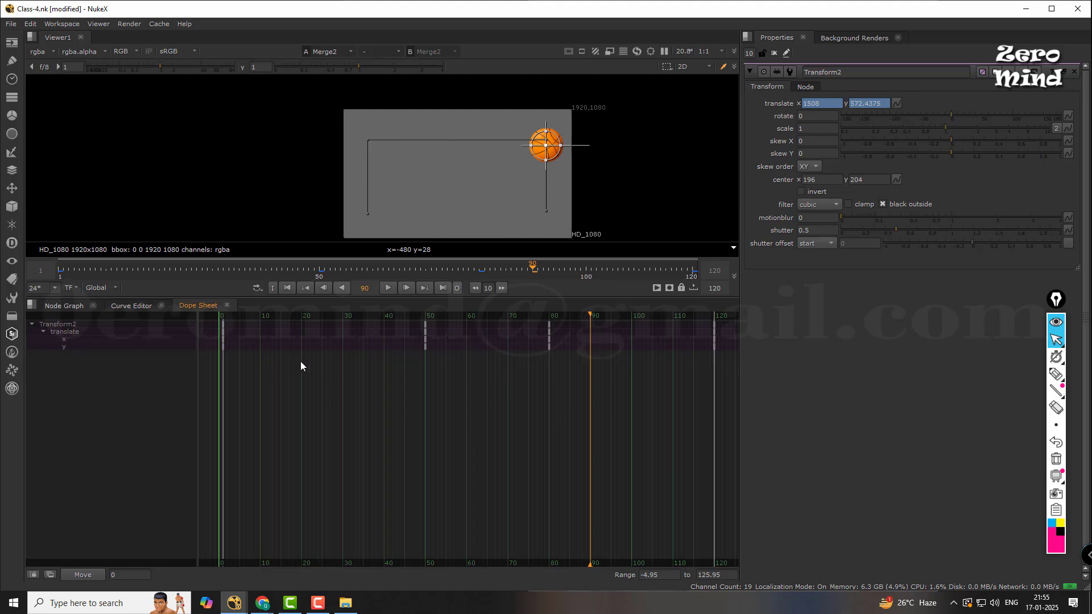
pyautogui.click(61, 310)
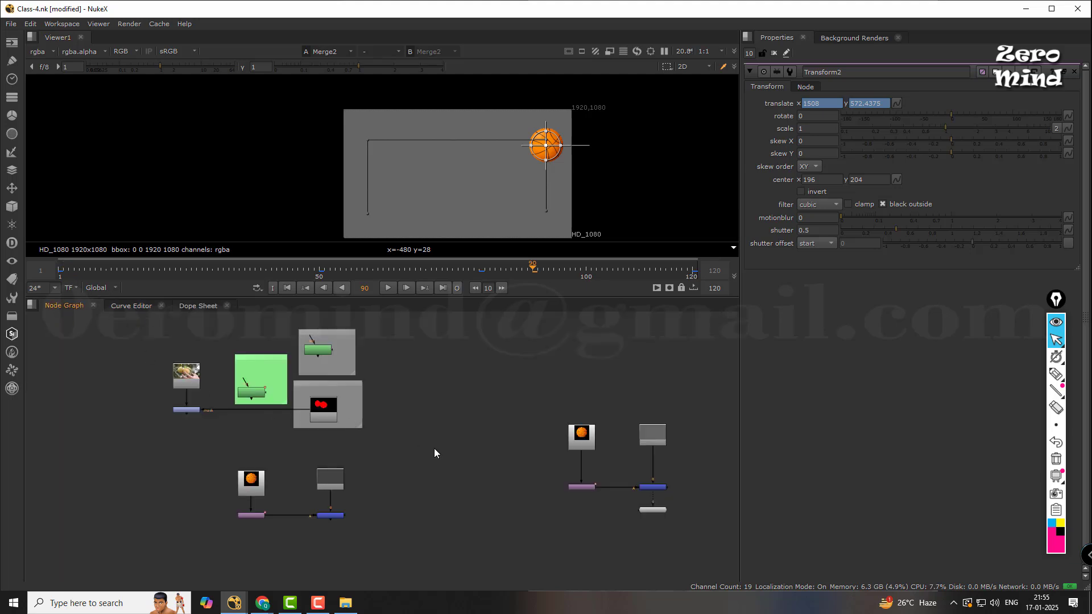
pyautogui.moveTo(519, 397); pyautogui.dragTo(721, 530)
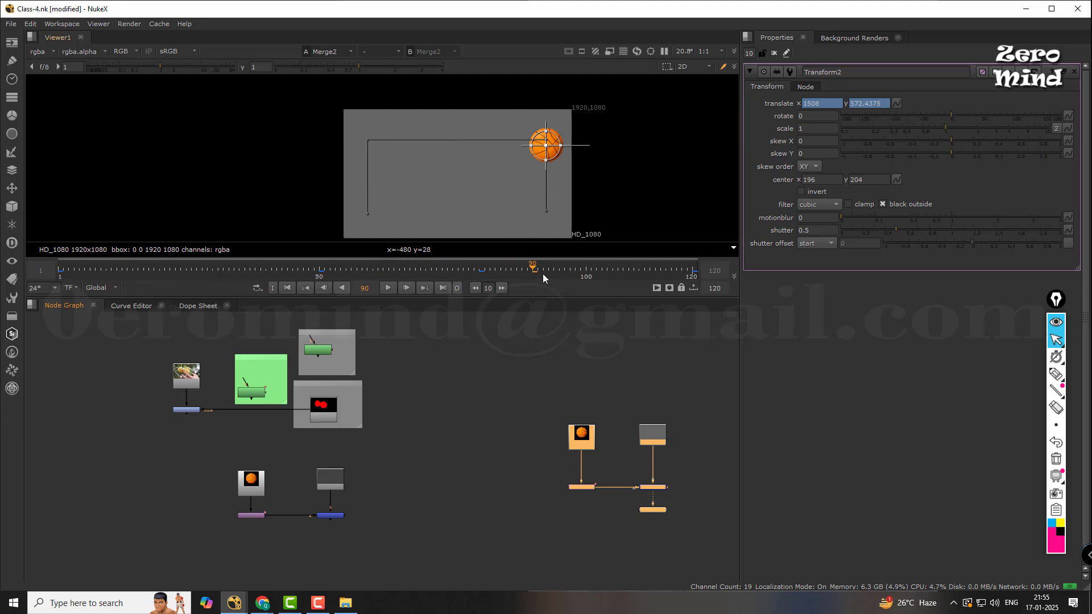
pyautogui.click(554, 377)
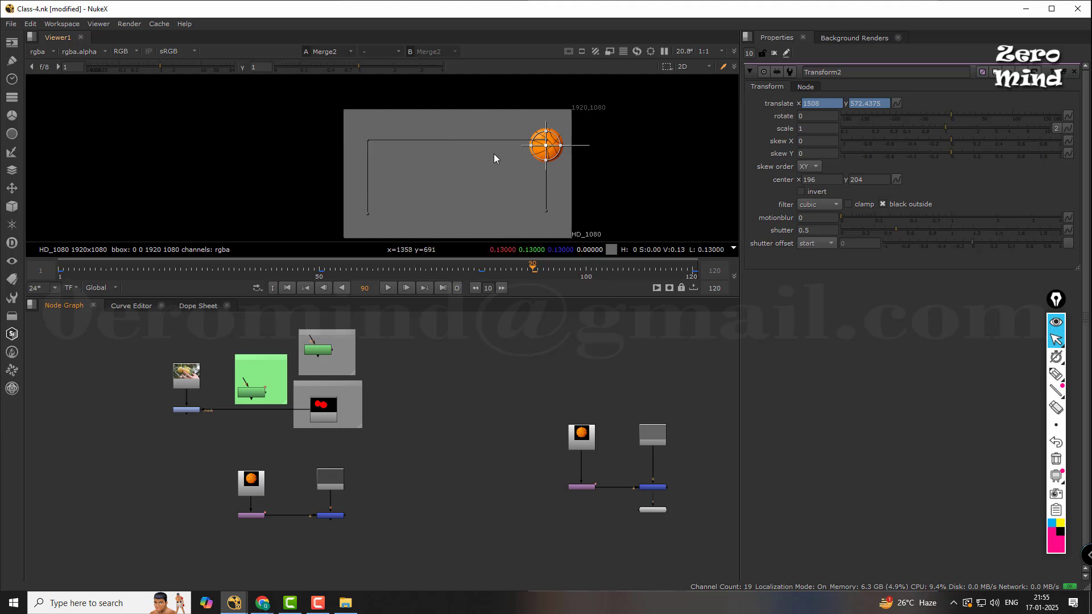
pyautogui.scroll(-2, 513, 380)
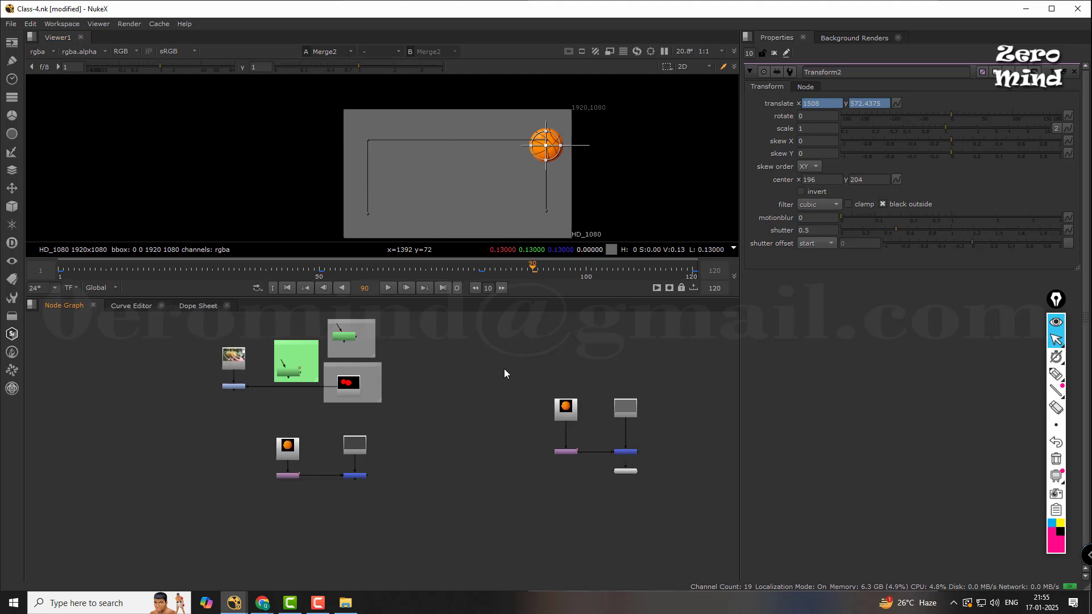
pyautogui.moveTo(504, 368); pyautogui.dragTo(504, 371, button='middle')
pyautogui.click(320, 607)
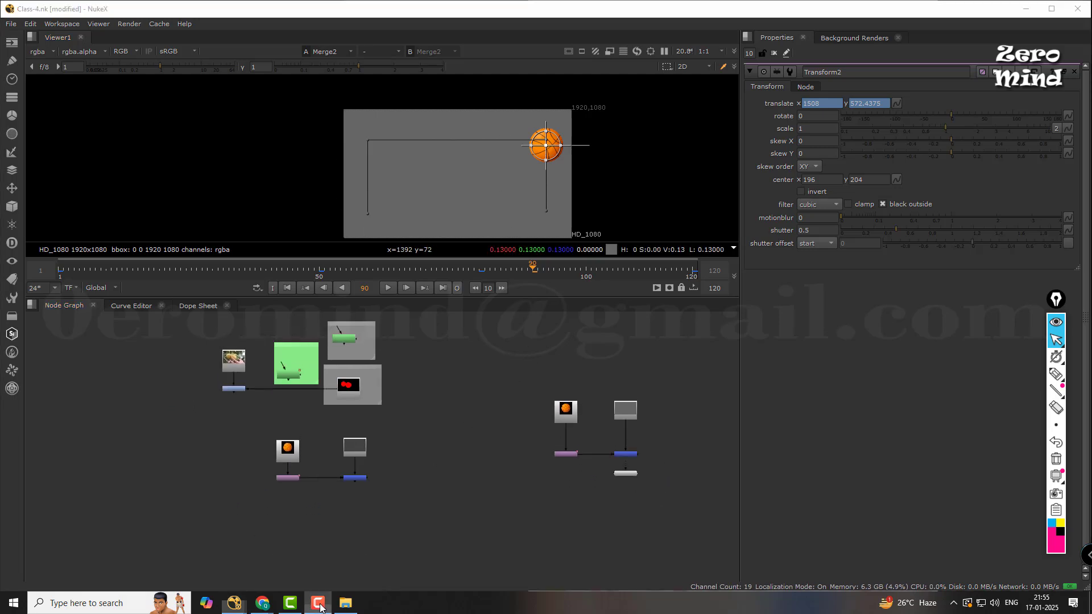